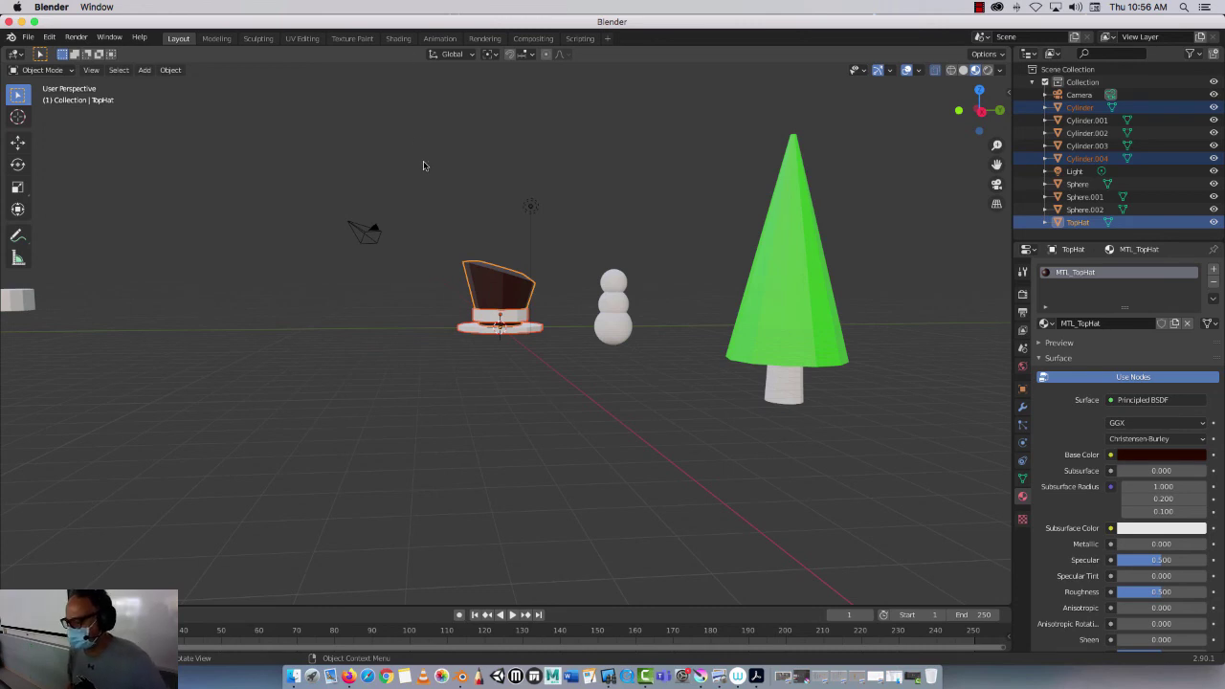
# Orbit the Blender scene and select the green cone tree
pyautogui.moveTo(411, 358)
pyautogui.mouseDown(button='middle')
pyautogui.moveTo(429, 370)
pyautogui.moveTo(403, 361)
pyautogui.mouseUp(button='middle')
pyautogui.click(776, 271)
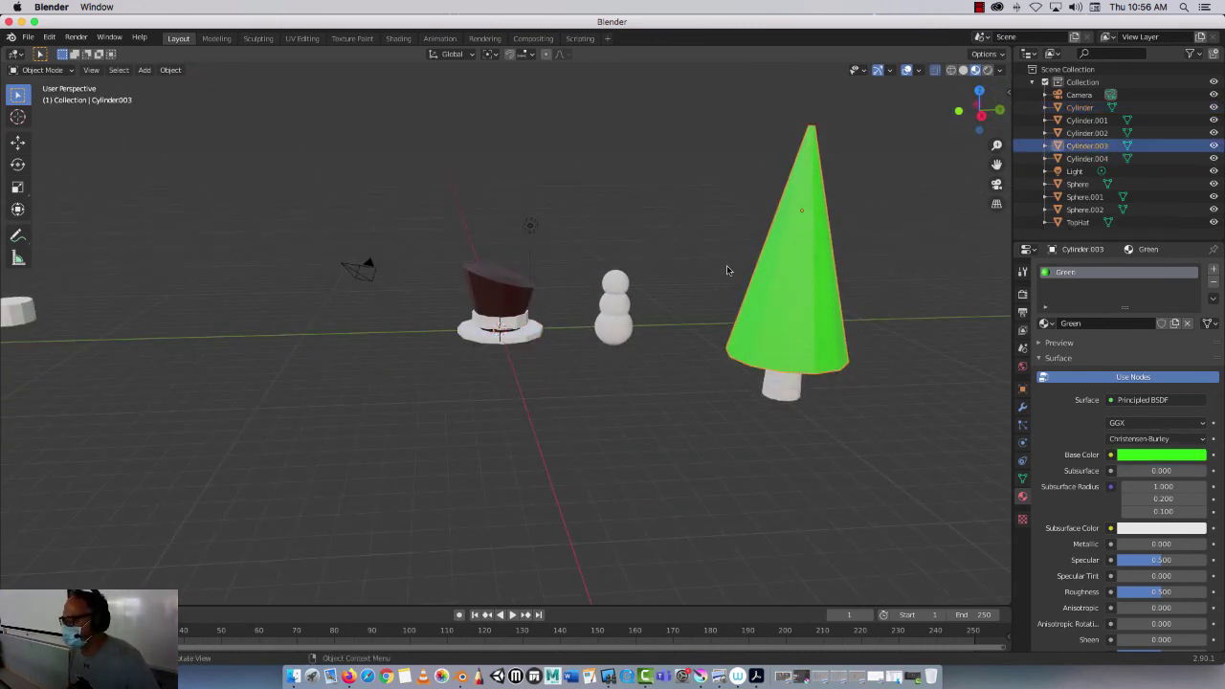
pyautogui.moveTo(727, 265); pyautogui.dragTo(613, 214, button='middle')
pyautogui.scroll(2, 613, 215)
pyautogui.scroll(-3, 615, 220)
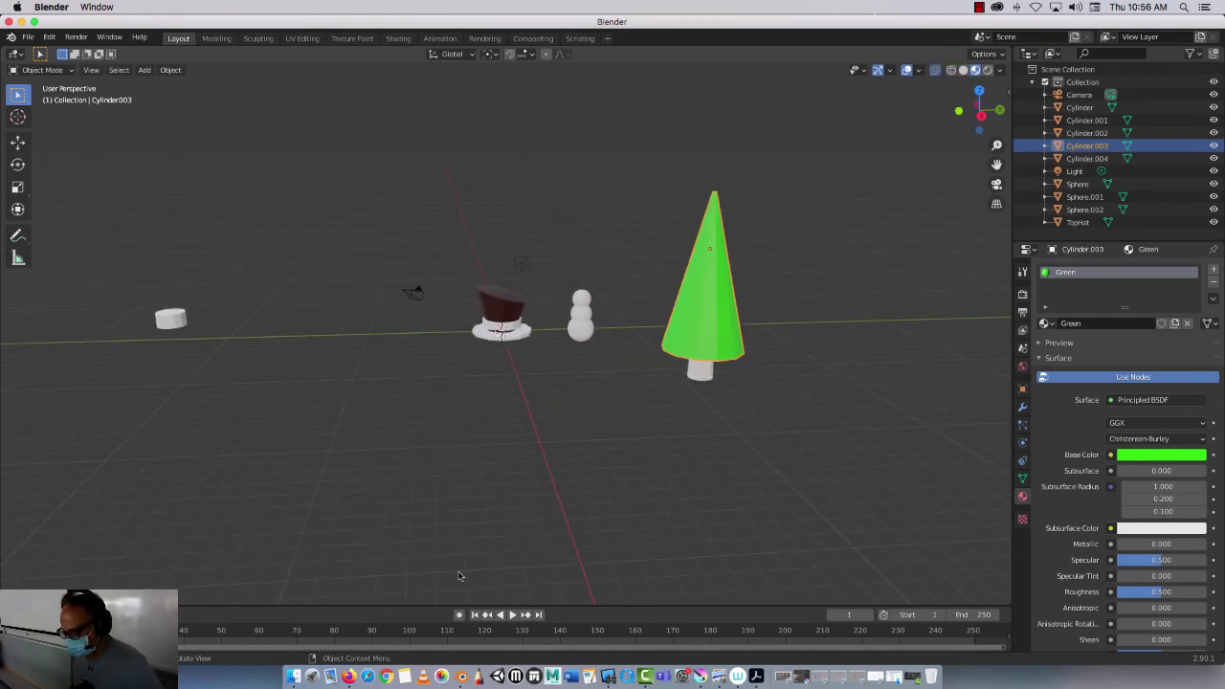
# Hide the browser, select the tree trunk Cylinder.002 and view it from another angle
pyautogui.click(351, 678)
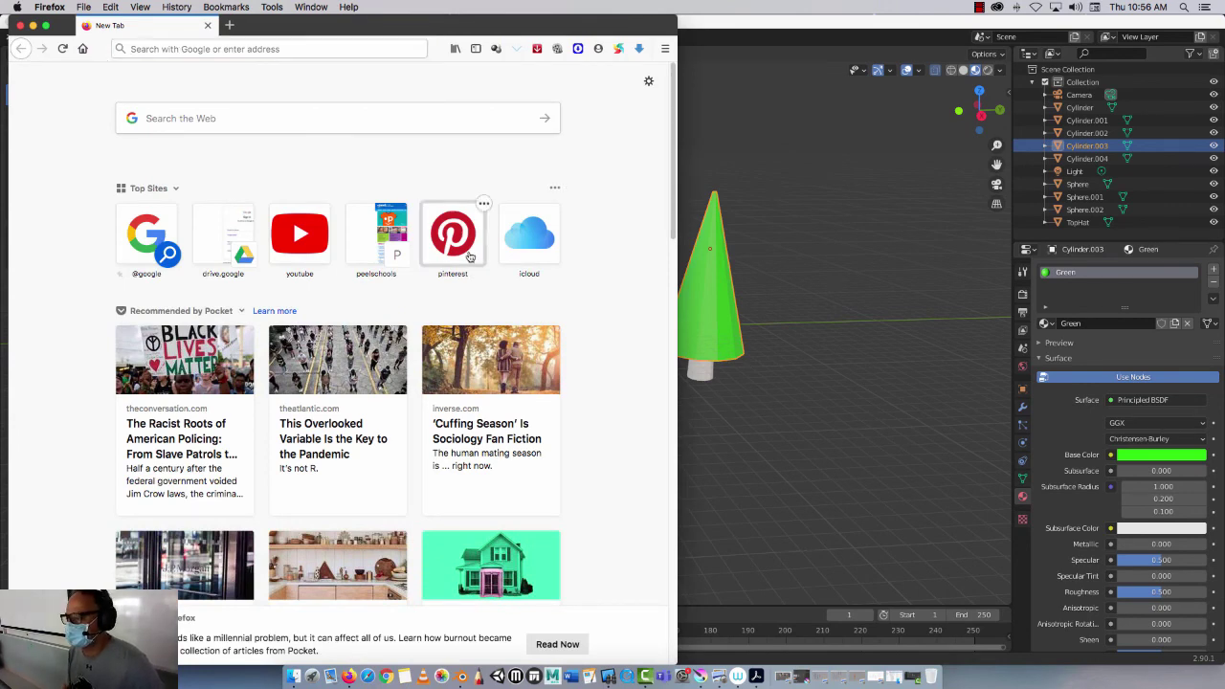
pyautogui.doubleClick(430, 20)
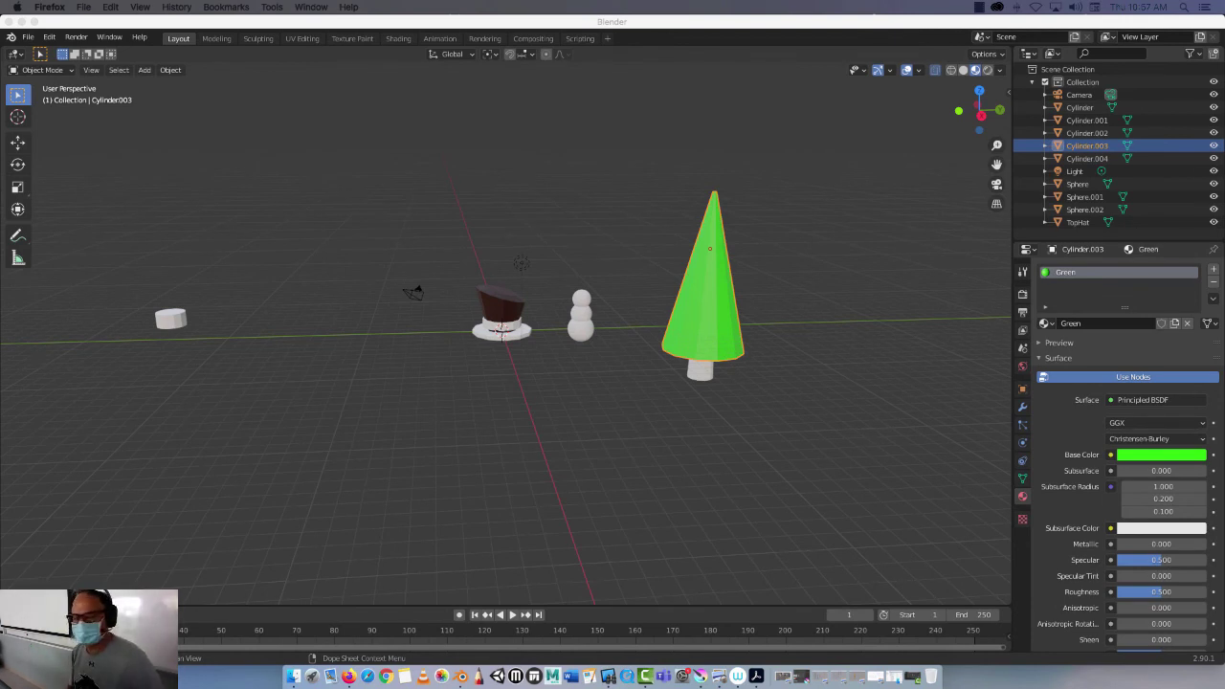
pyautogui.click(714, 275)
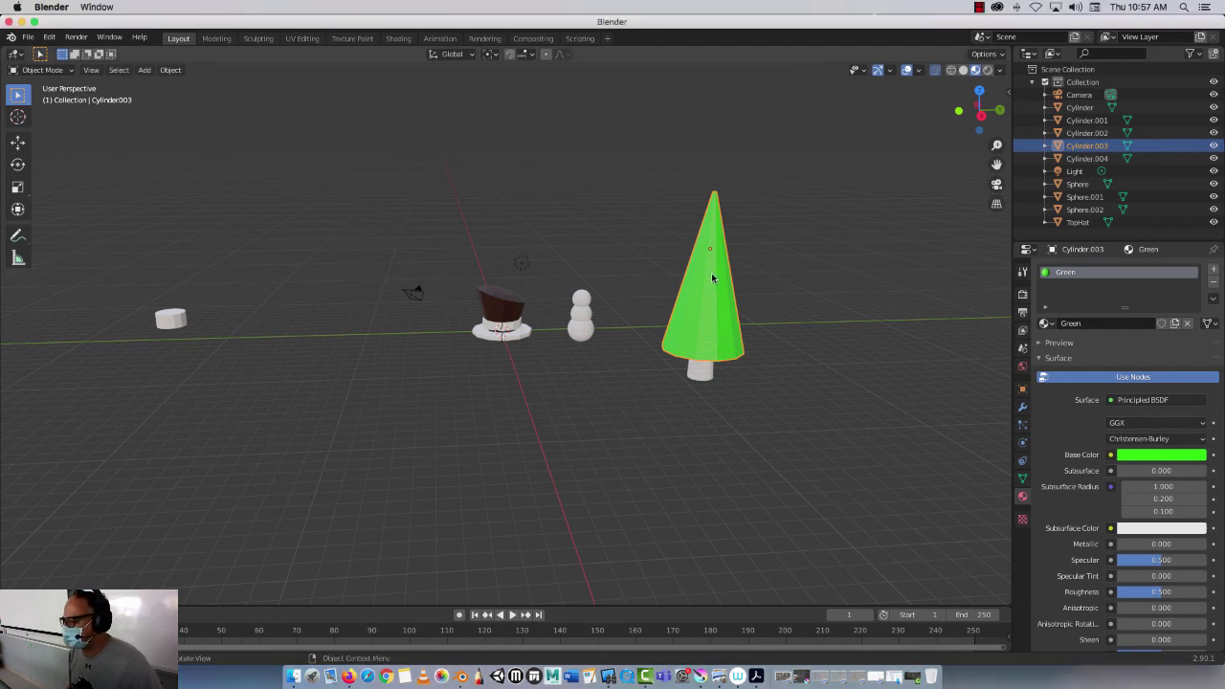
pyautogui.moveTo(699, 354); pyautogui.dragTo(668, 392, button='middle')
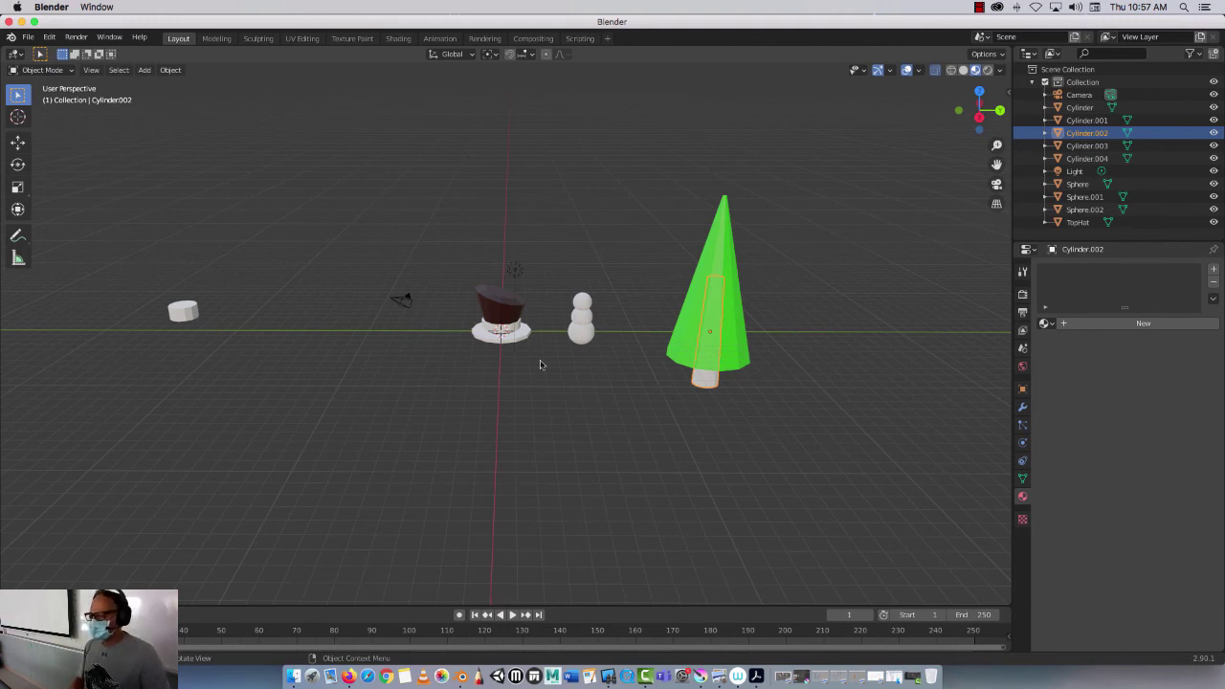
pyautogui.scroll(-1, 530, 355)
pyautogui.scroll(6, 532, 355)
pyautogui.scroll(-6, 531, 355)
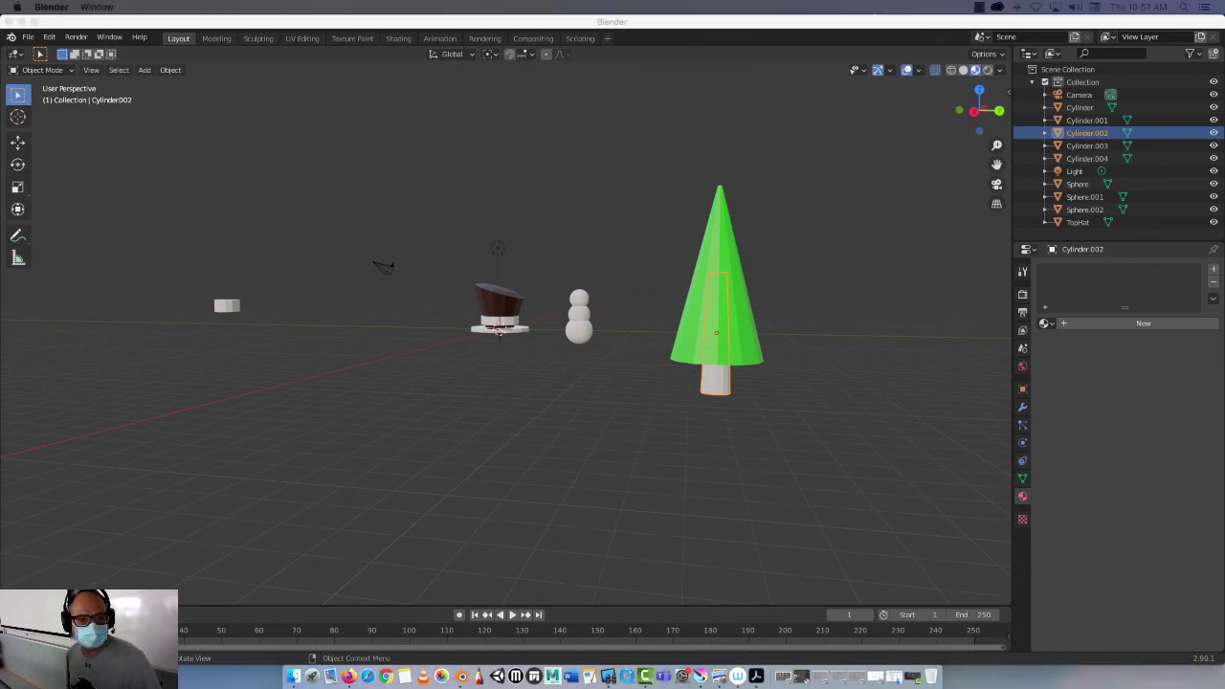
# Widen the Firefox window so more Pinterest pins are visible
pyautogui.click(985, 8)
pyautogui.click(1015, 34)
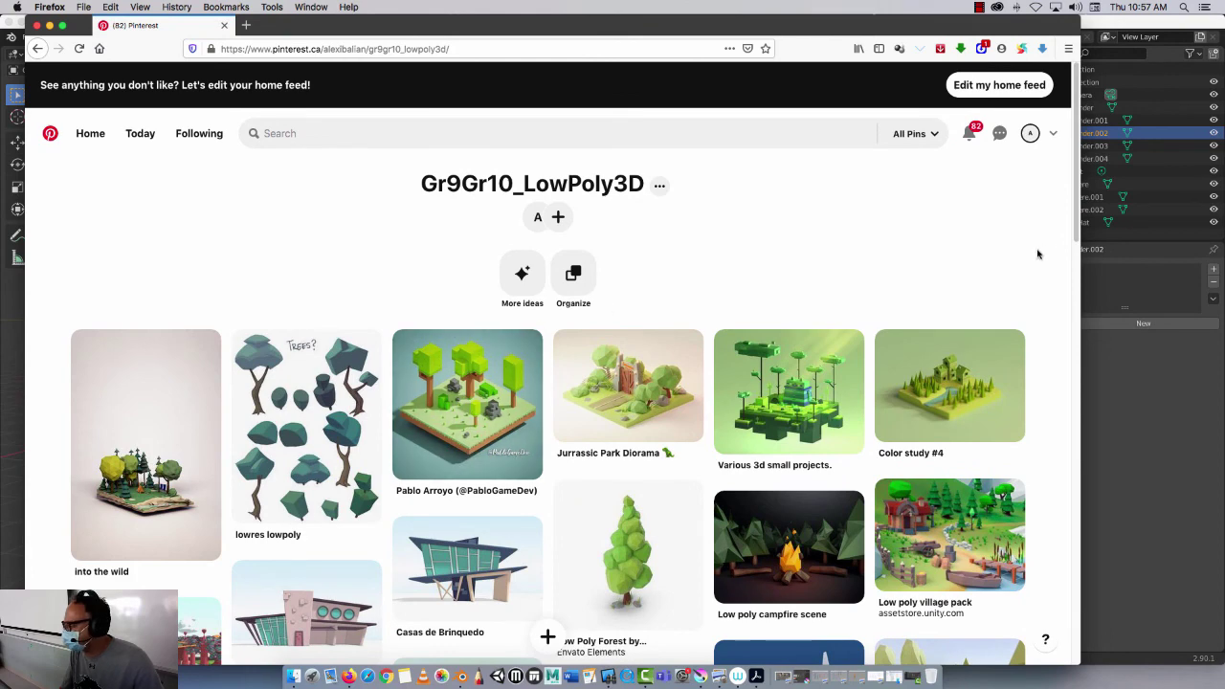
pyautogui.moveTo(1081, 257); pyautogui.dragTo(1192, 245)
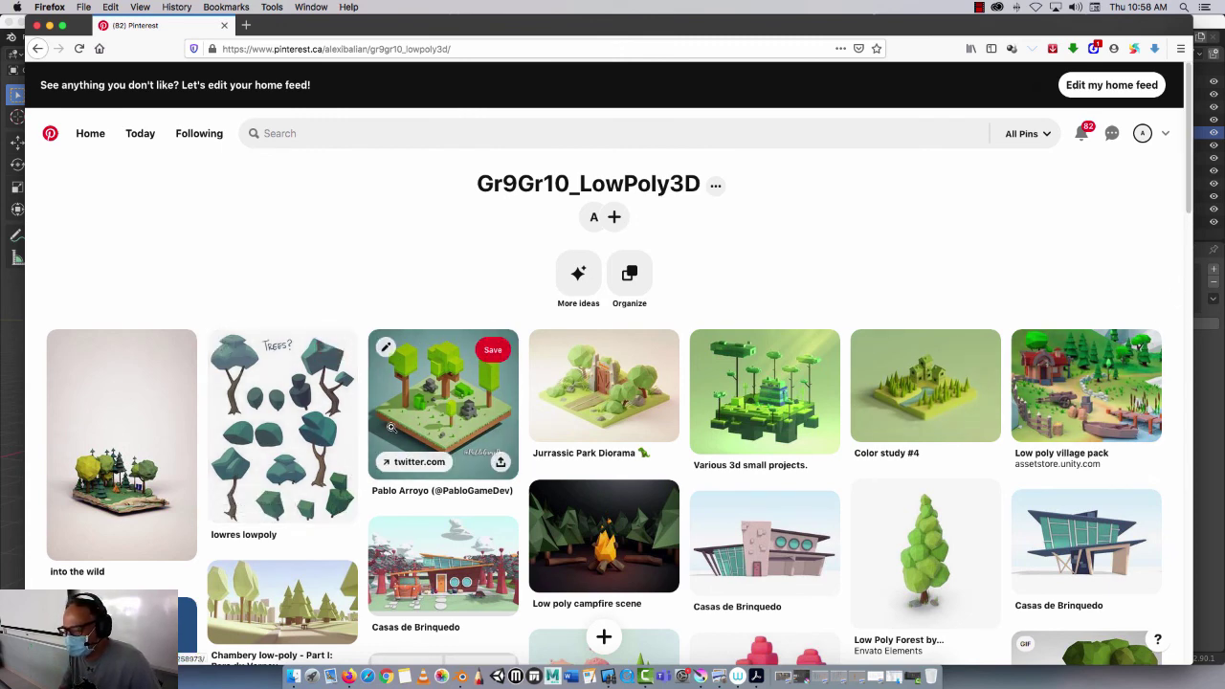
pyautogui.scroll(-1, 411, 398)
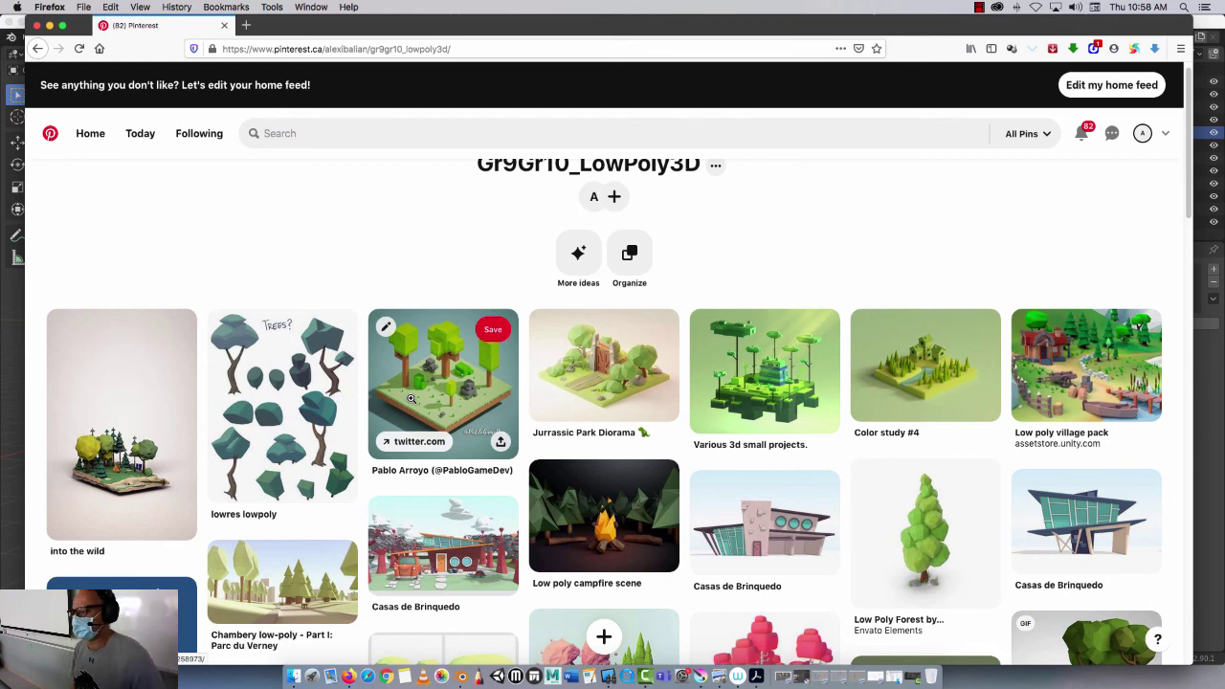
pyautogui.scroll(1, 490, 249)
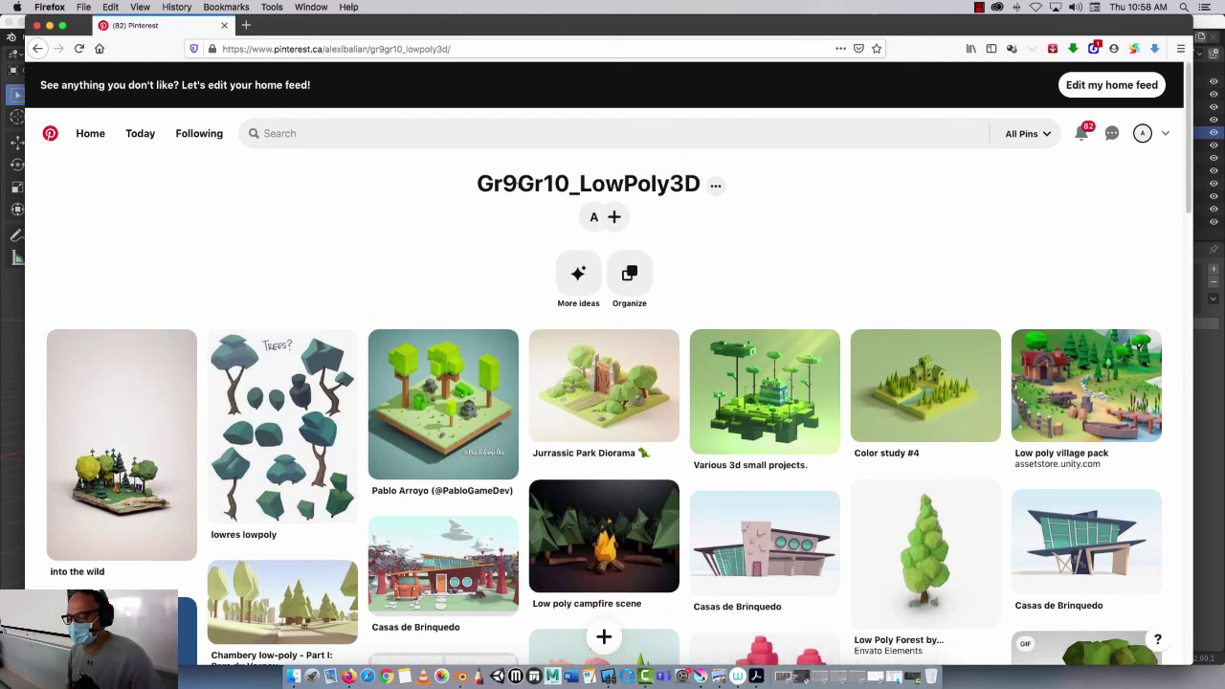
# View the voxel forest pin and the paused MagicaVoxel Trees Tutorial, then return to the board
pyautogui.click(433, 398)
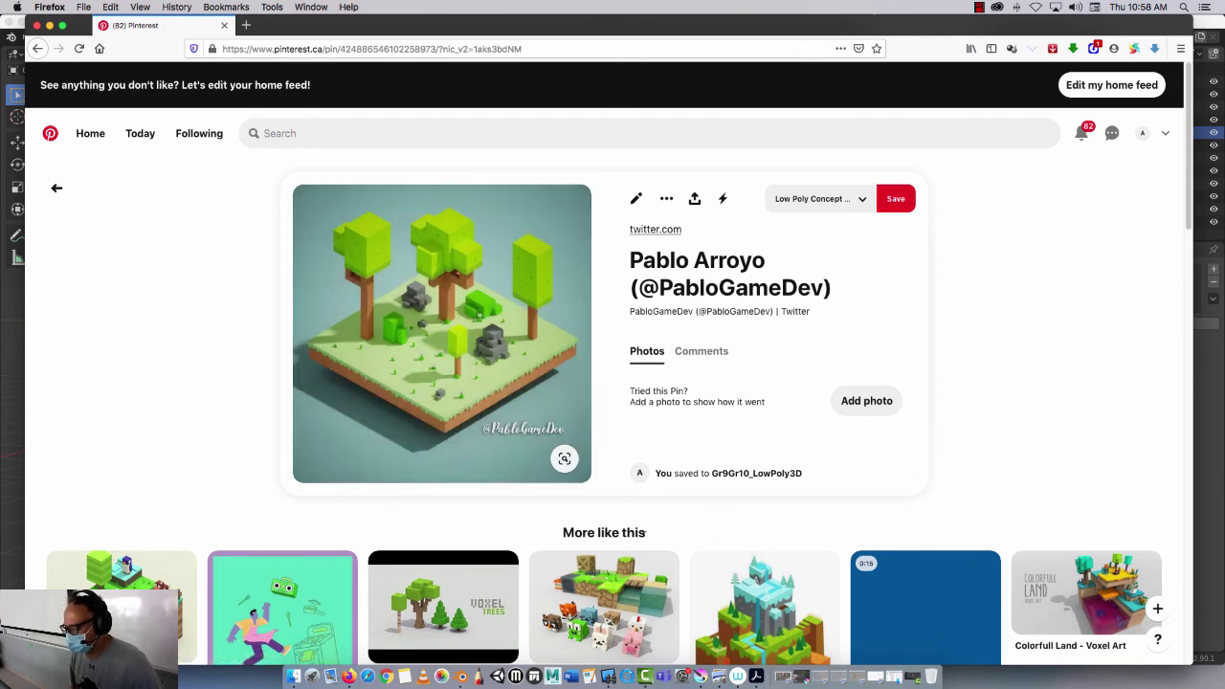
pyautogui.scroll(-1, 414, 625)
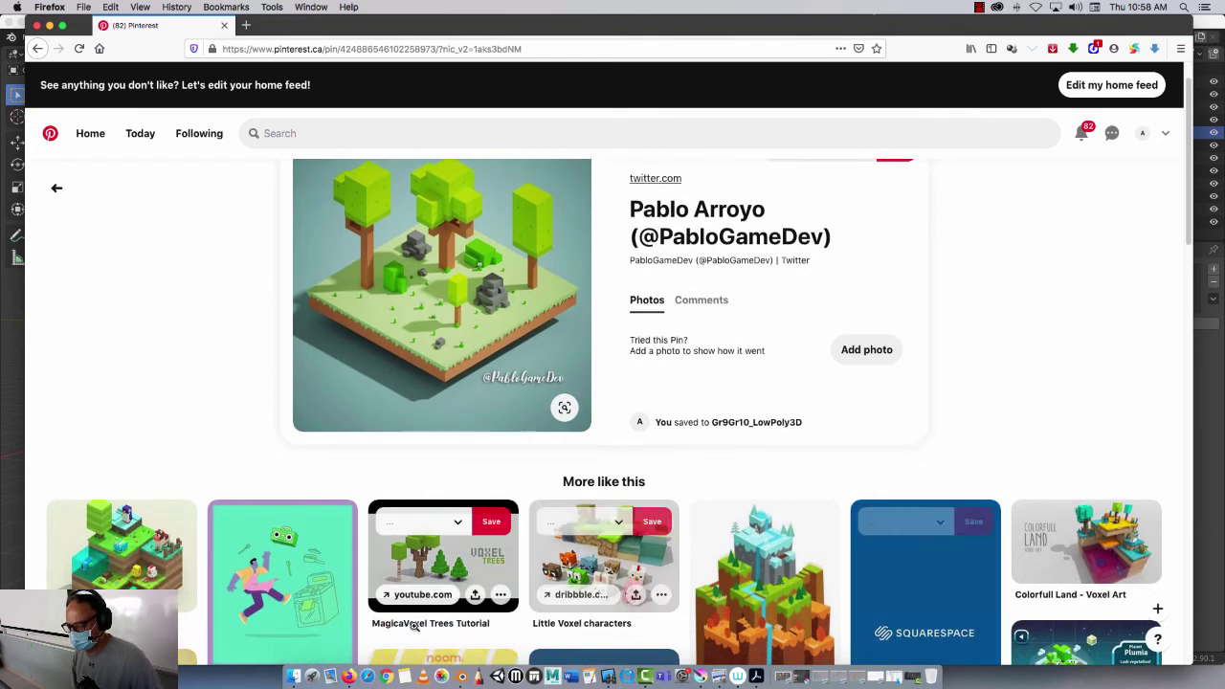
pyautogui.click(405, 571)
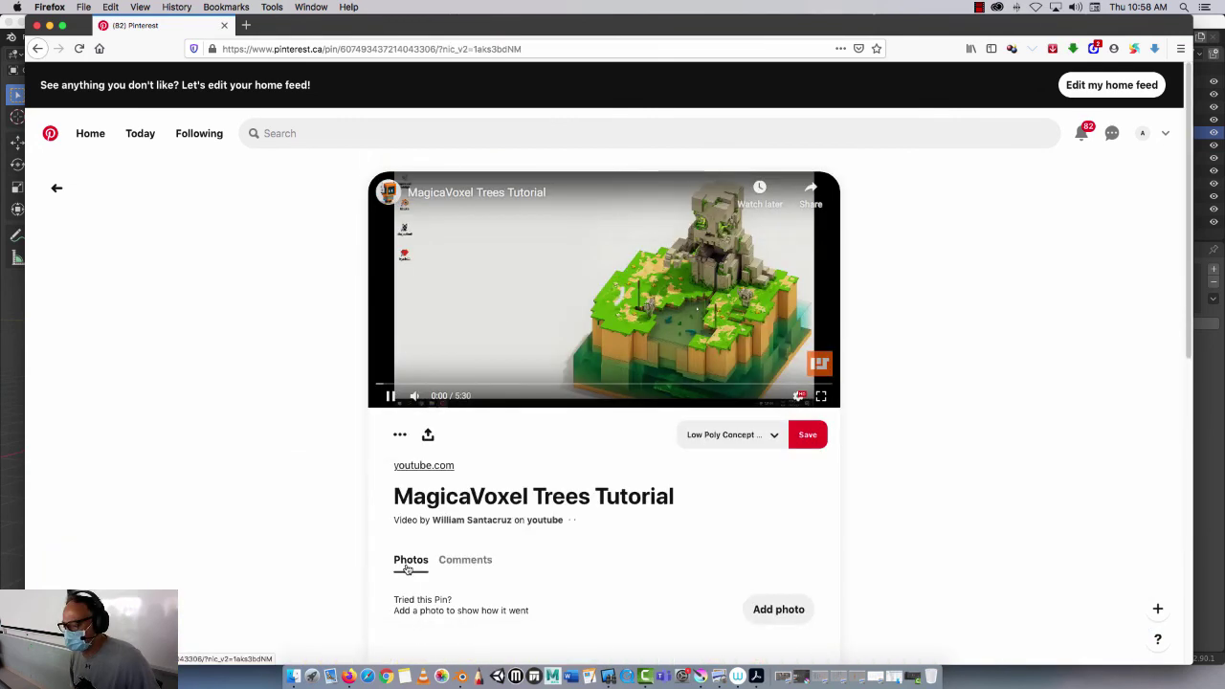
pyautogui.click(390, 396)
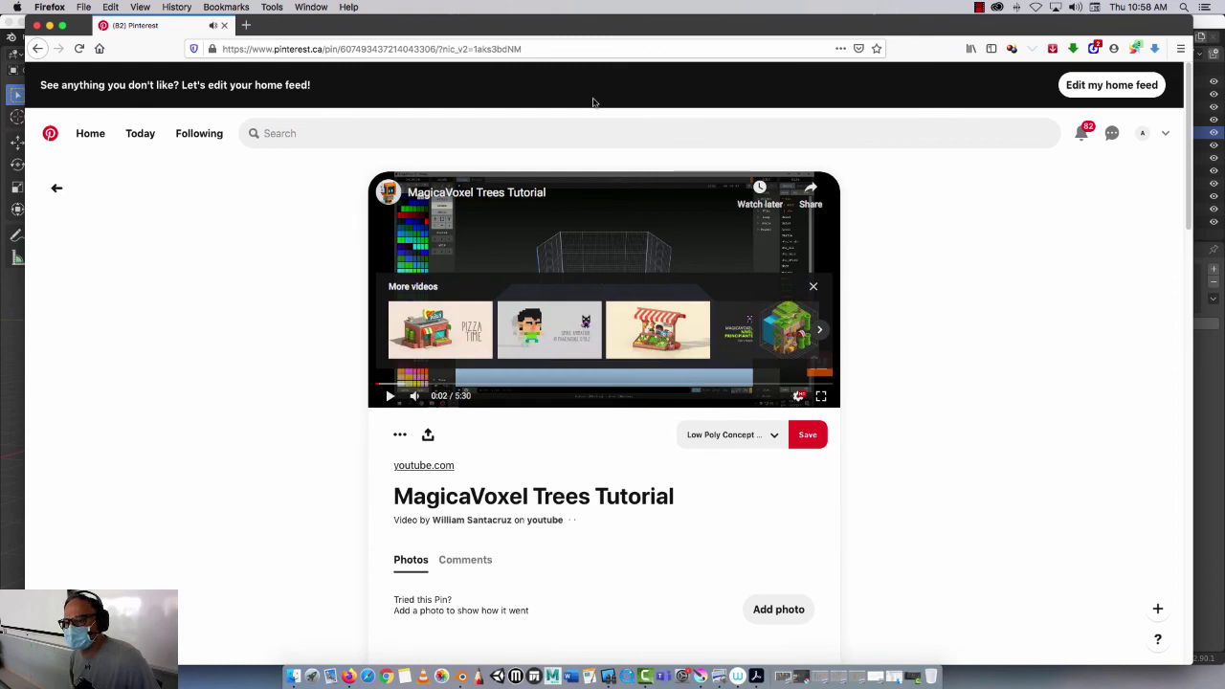
pyautogui.click(36, 48)
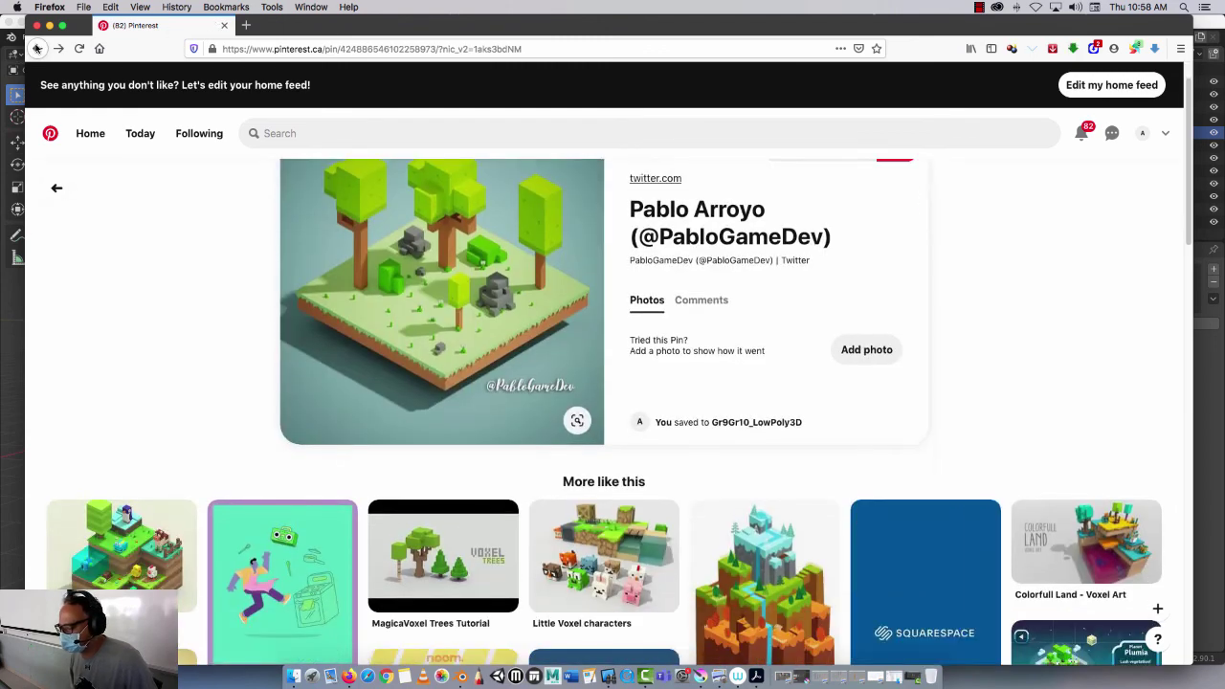
pyautogui.click(56, 189)
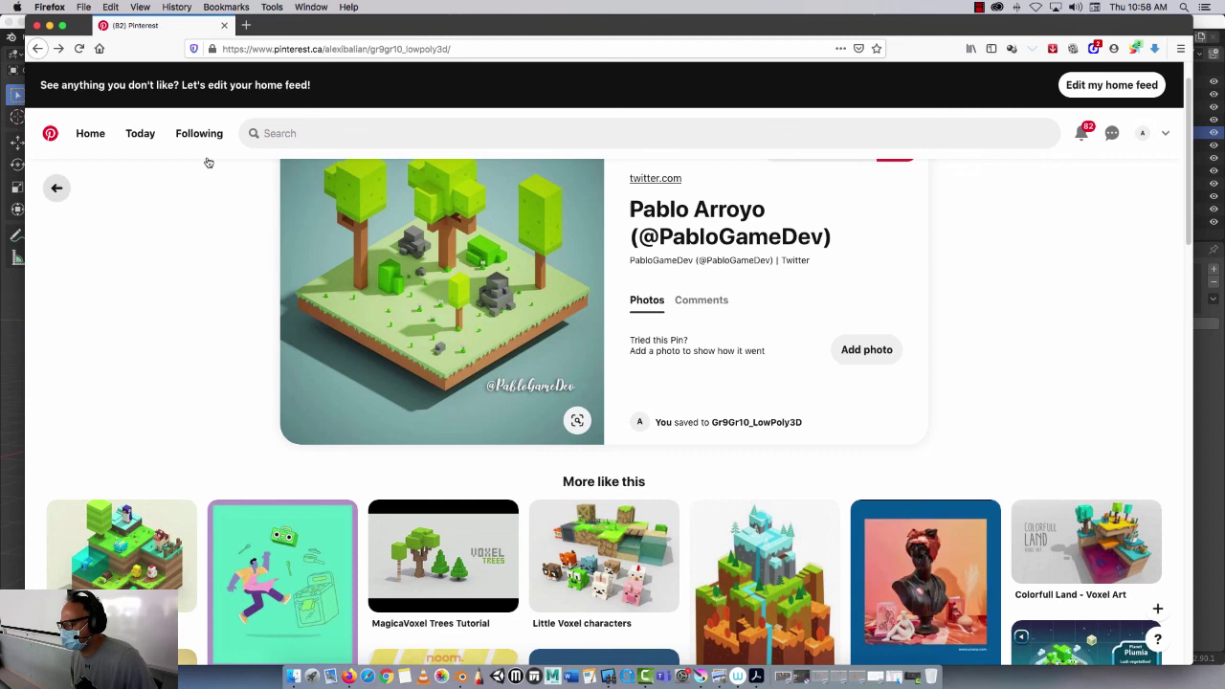
# Look at the Birch Tree Set and Low Poly Forest pins, then open the Chambery low-poly pin
pyautogui.scroll(-1, 926, 315)
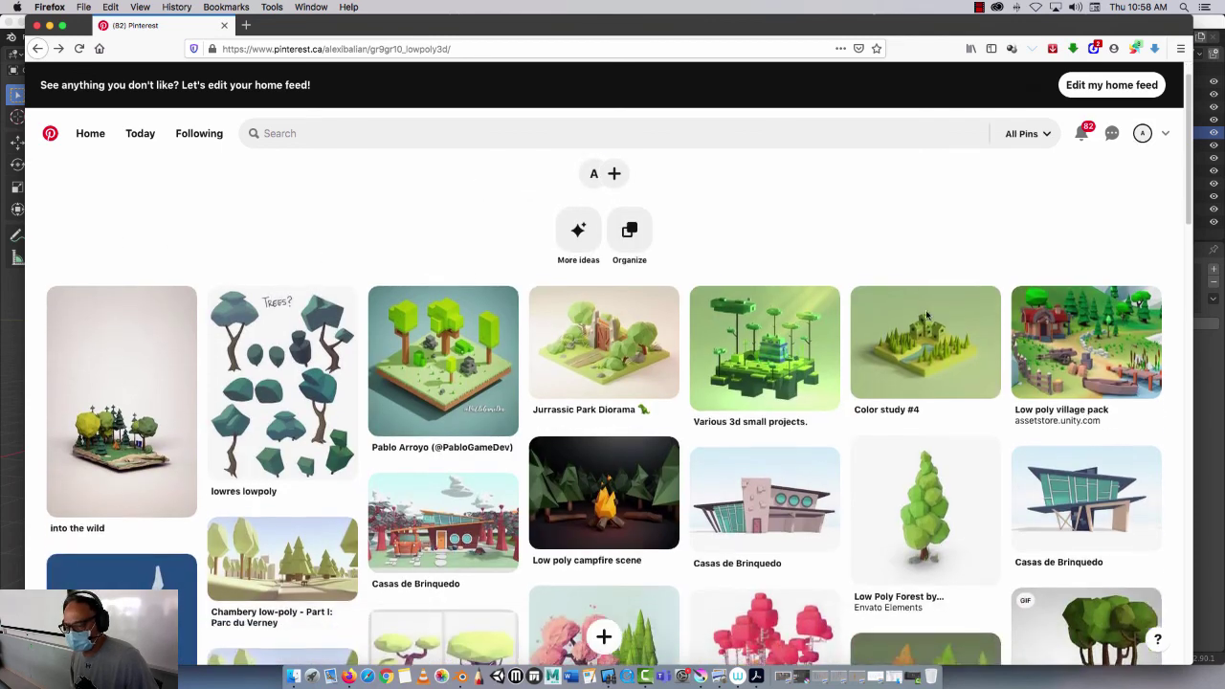
pyautogui.scroll(-2, 927, 315)
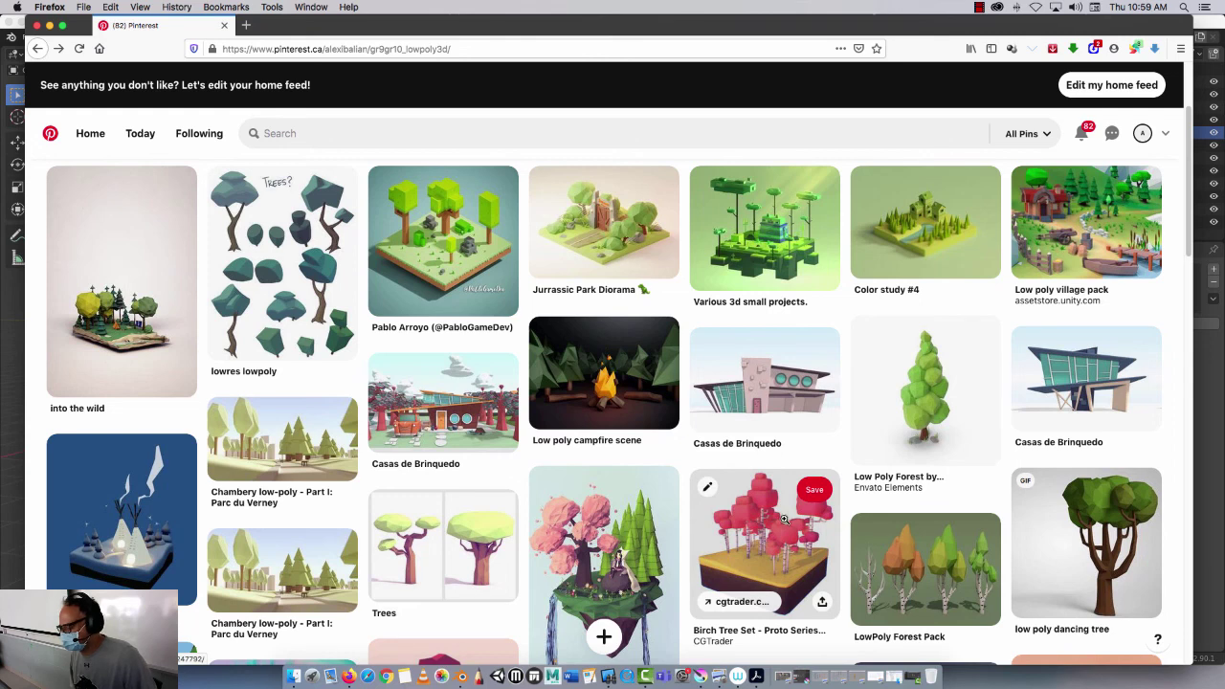
pyautogui.click(761, 534)
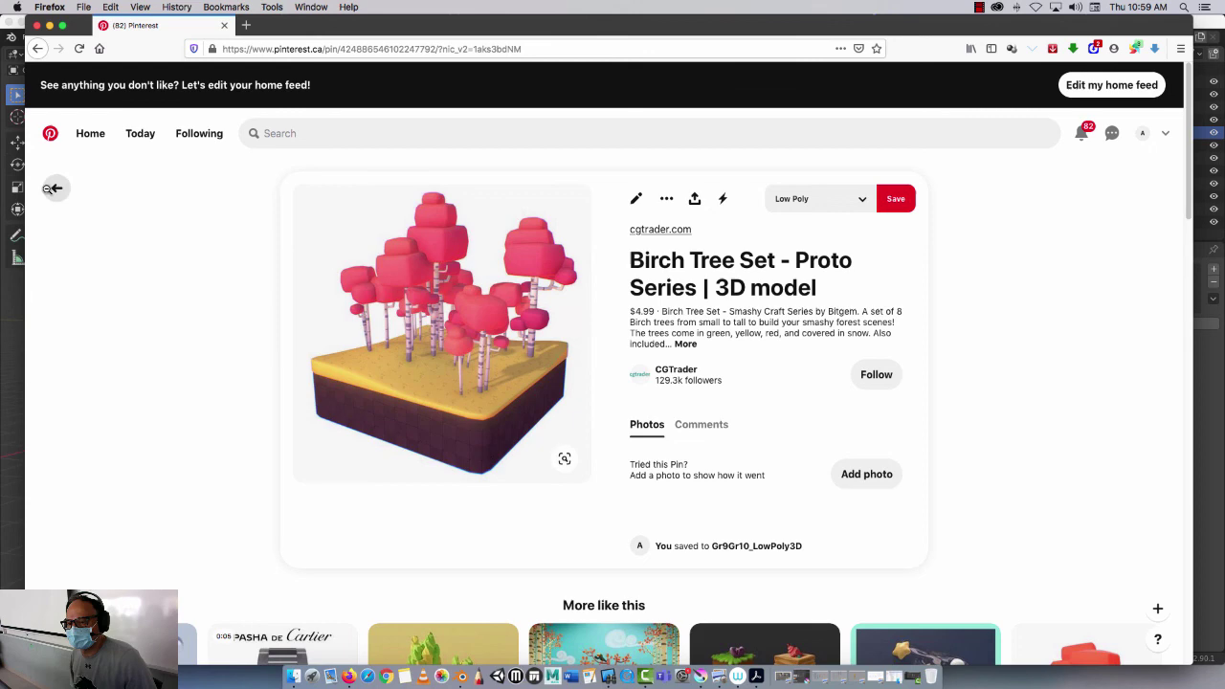
pyautogui.click(58, 191)
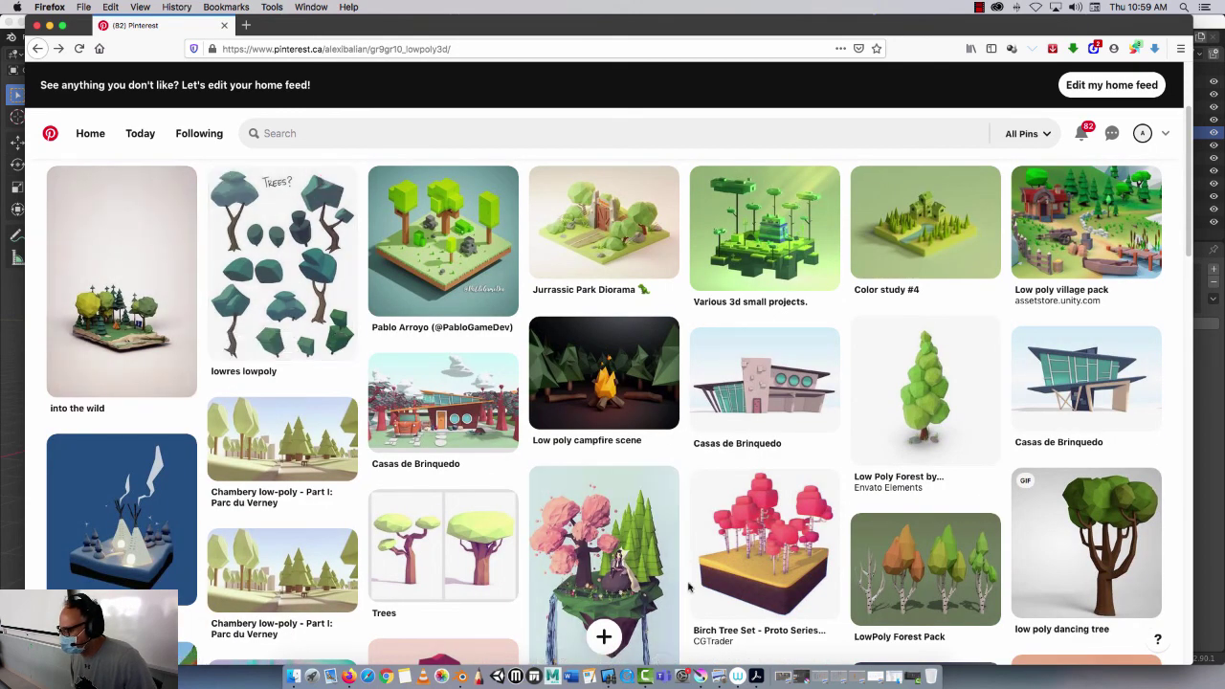
pyautogui.click(941, 389)
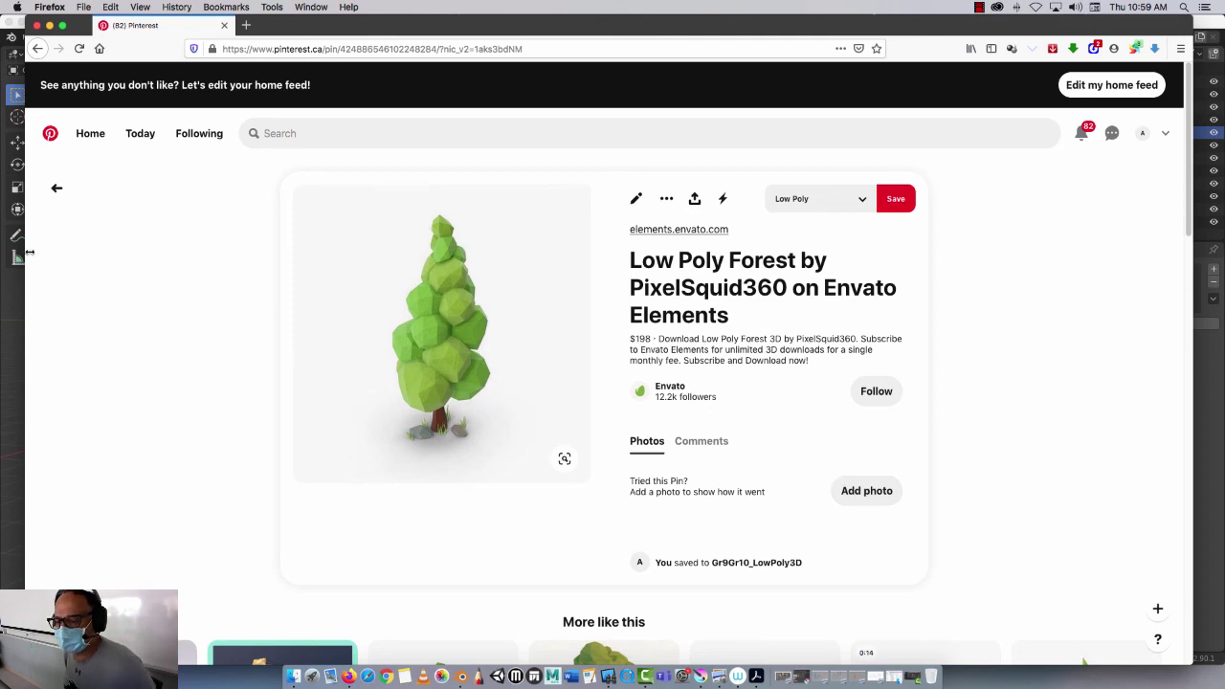
pyautogui.click(55, 190)
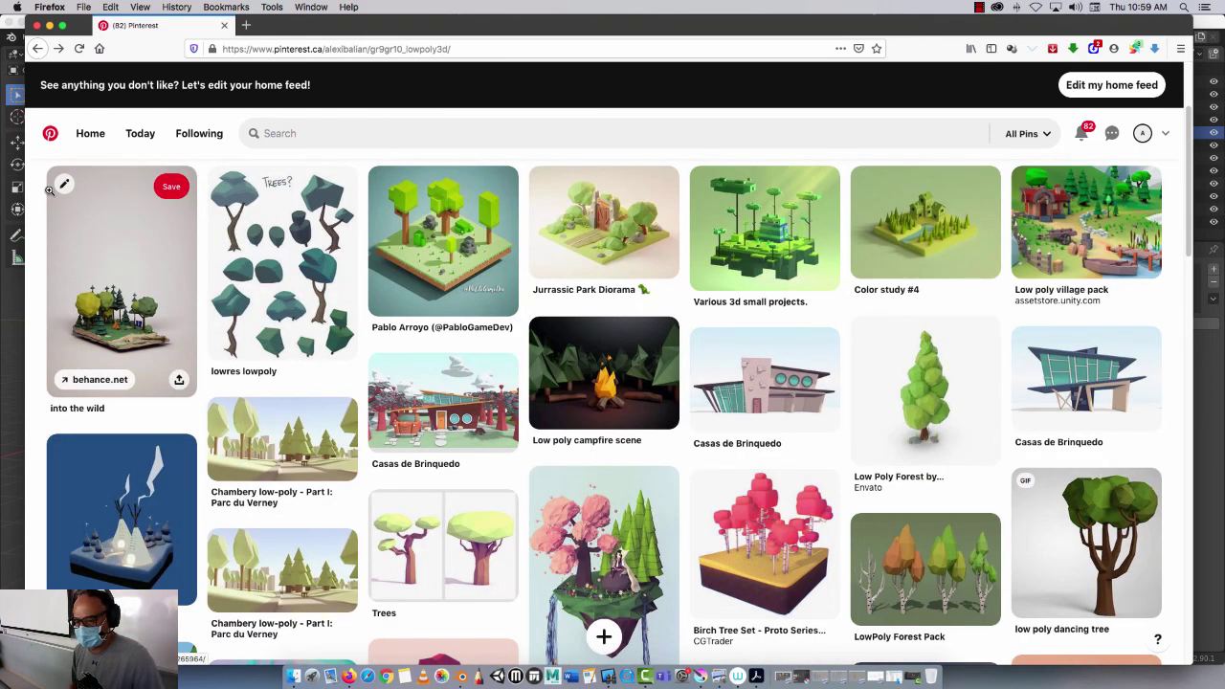
pyautogui.click(267, 456)
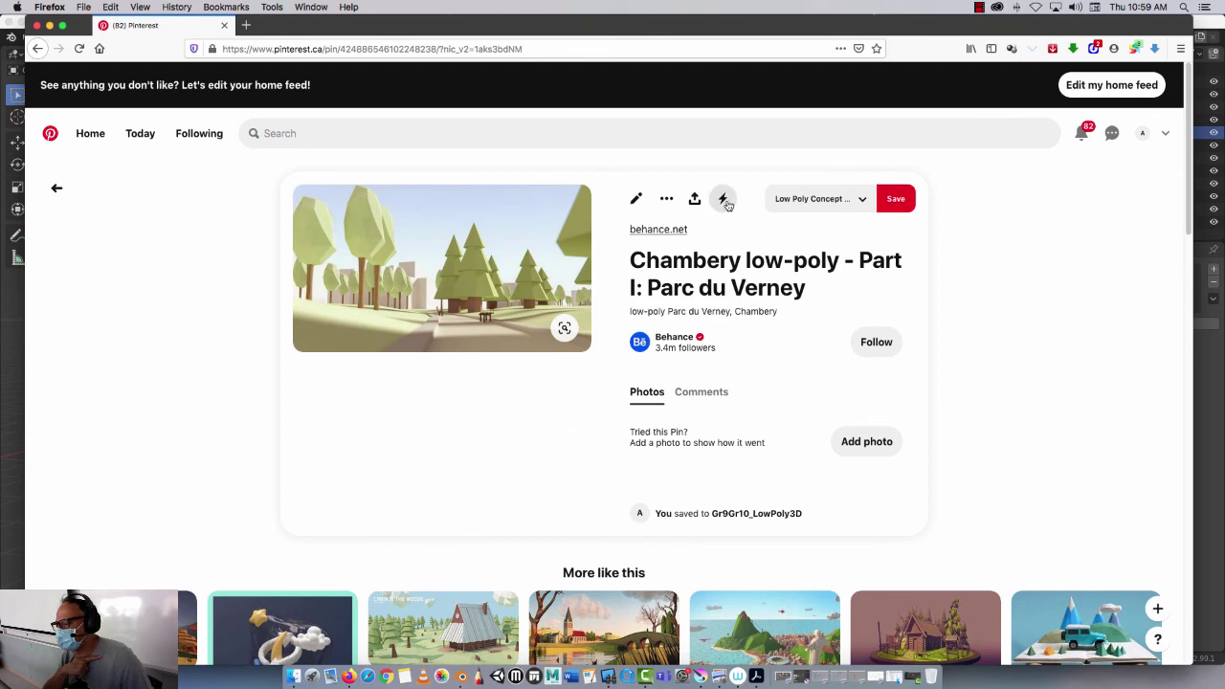
# Open the pin's Behance project and scroll past the park renders to the Parc du Verney video
pyautogui.click(667, 231)
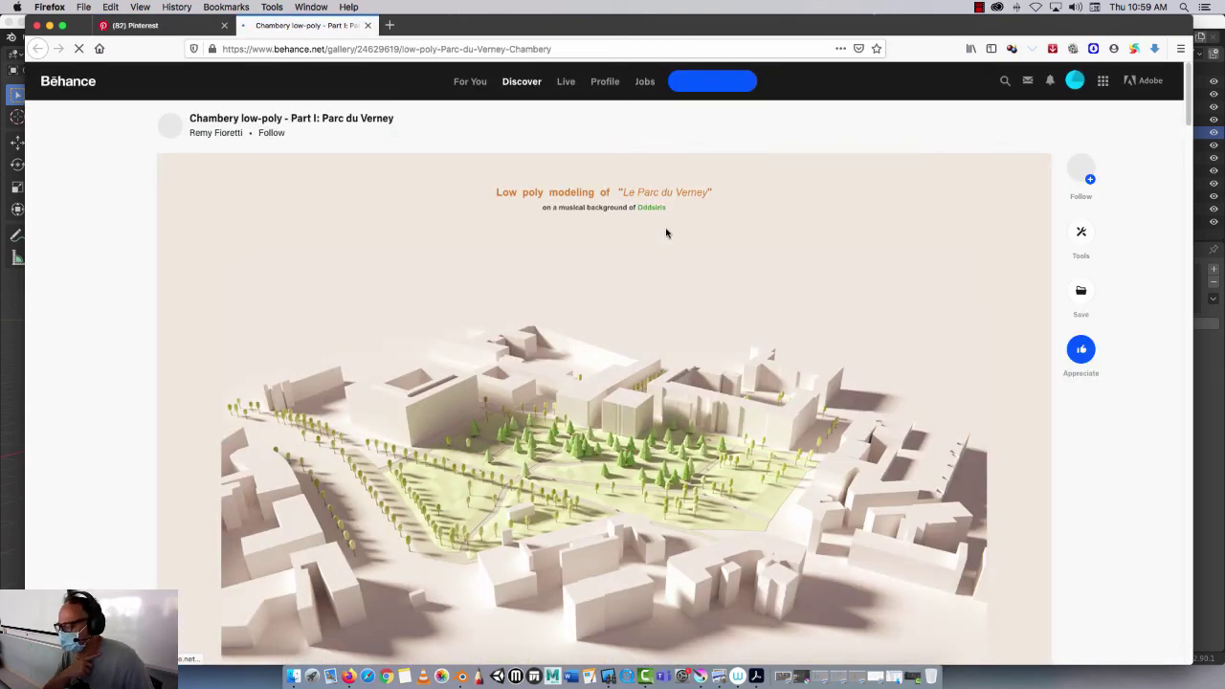
pyautogui.scroll(-3, 747, 381)
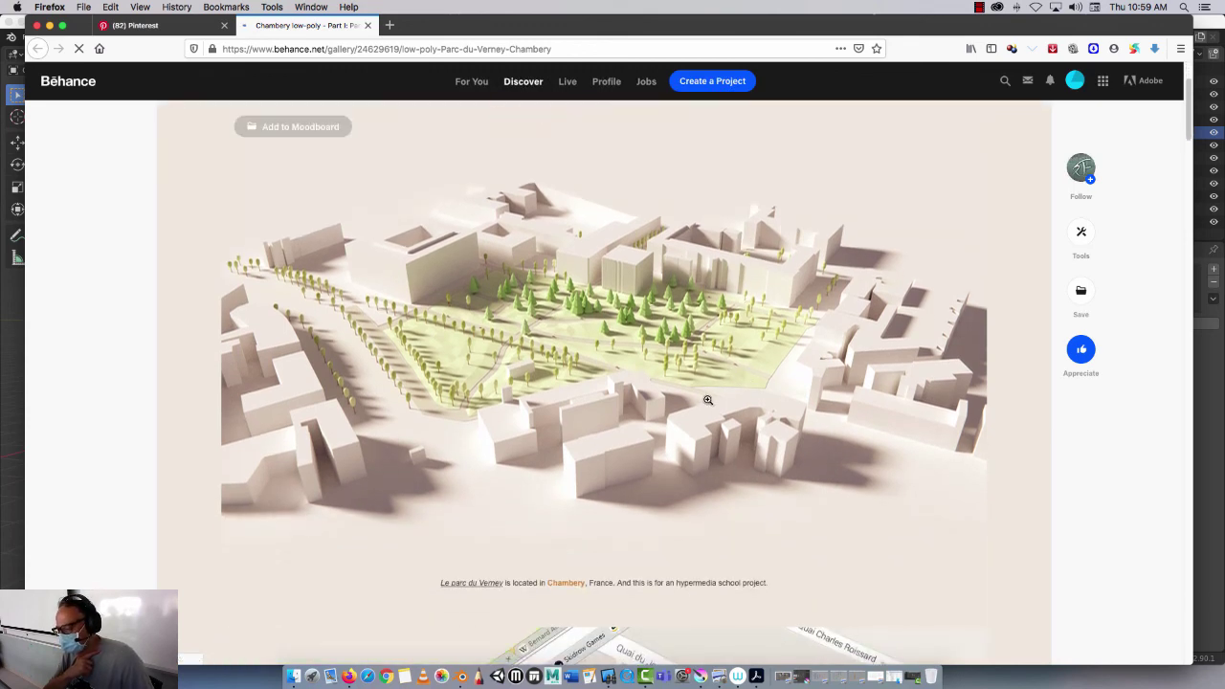
pyautogui.scroll(-10, 708, 400)
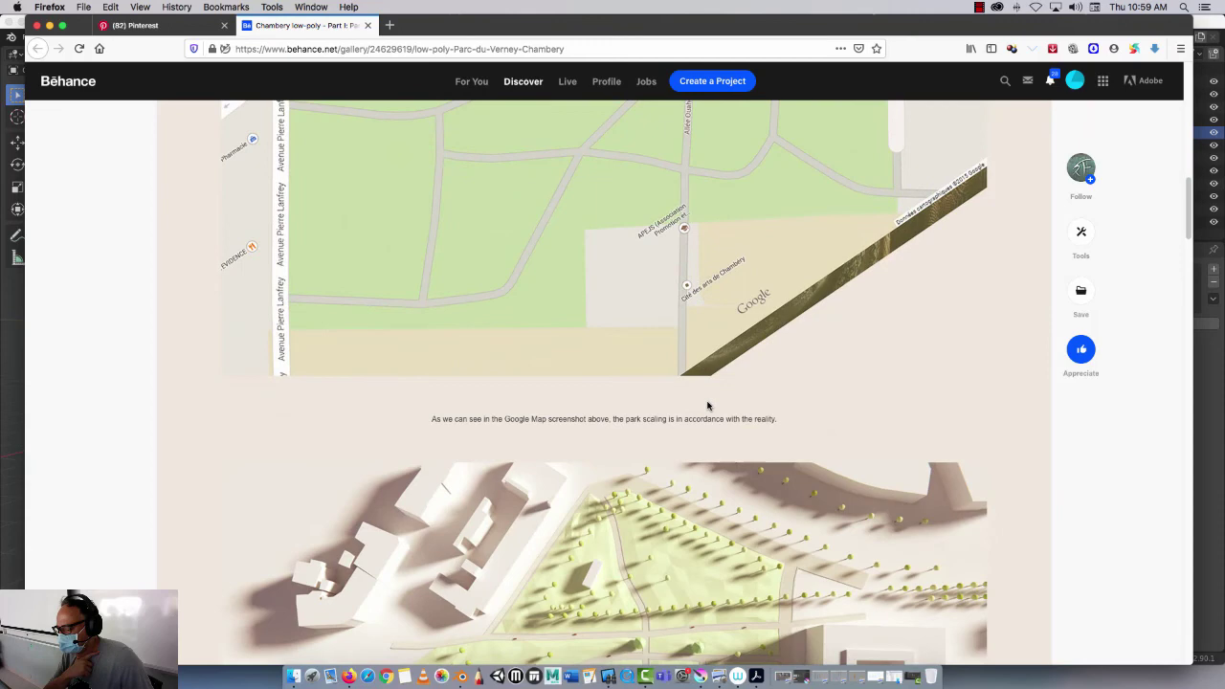
pyautogui.scroll(-10, 708, 406)
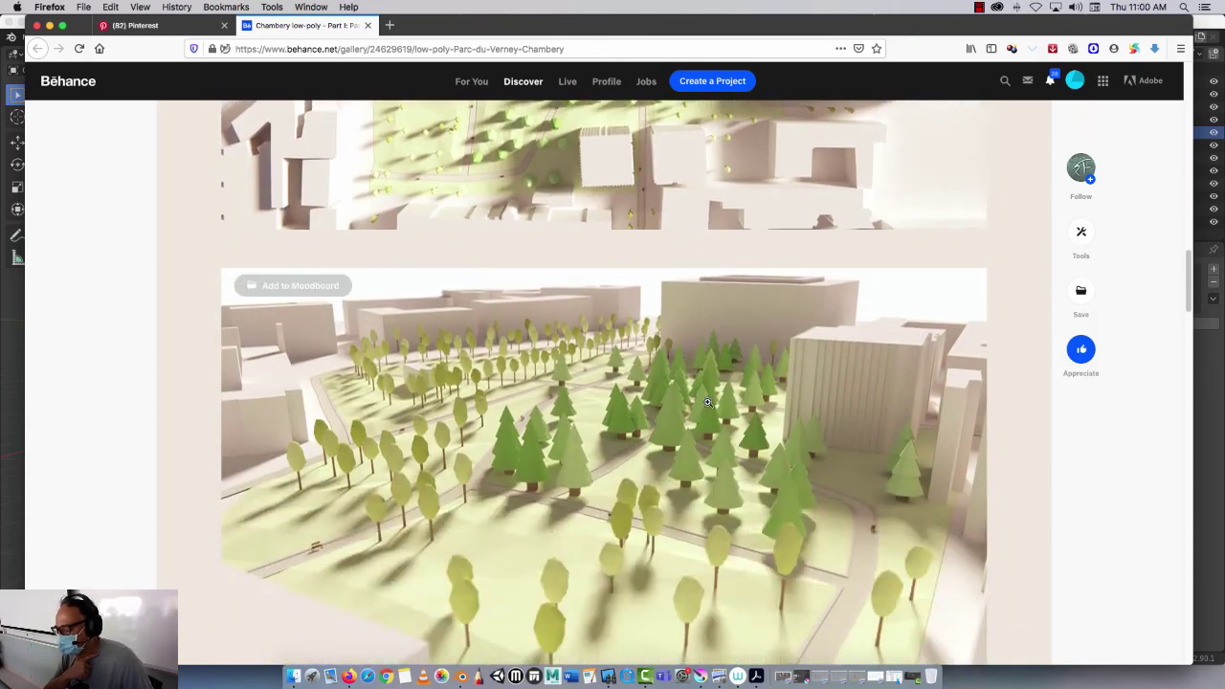
pyautogui.scroll(-3, 708, 403)
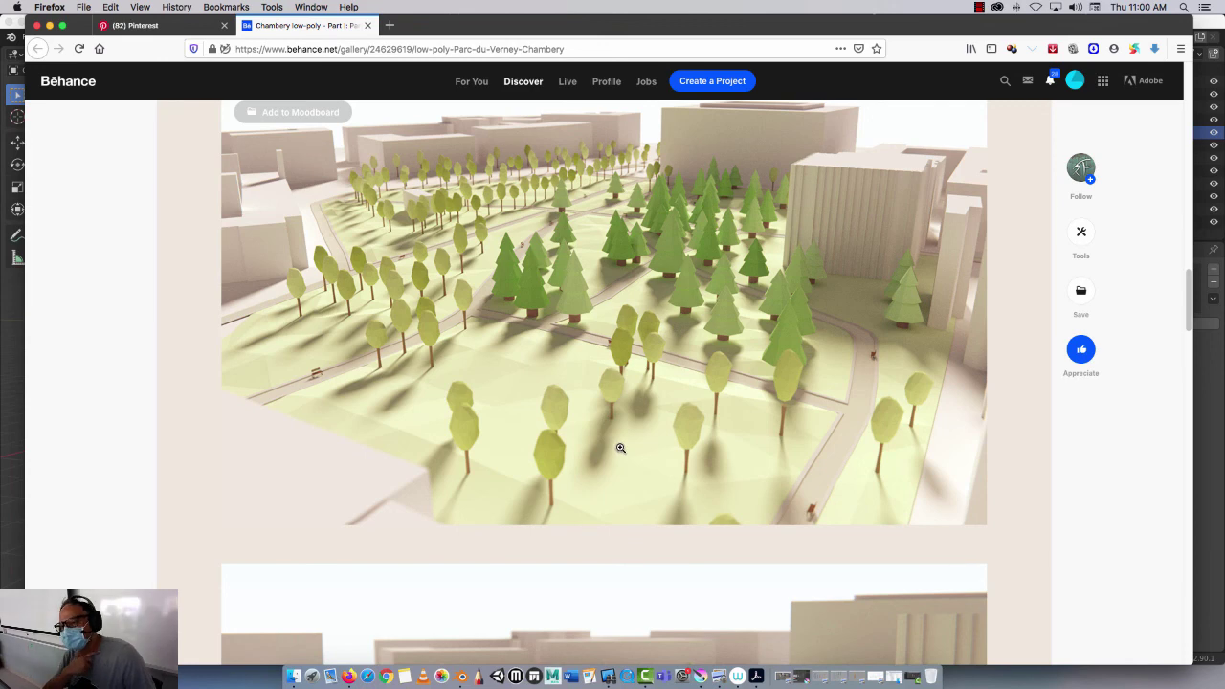
pyautogui.scroll(-7, 620, 448)
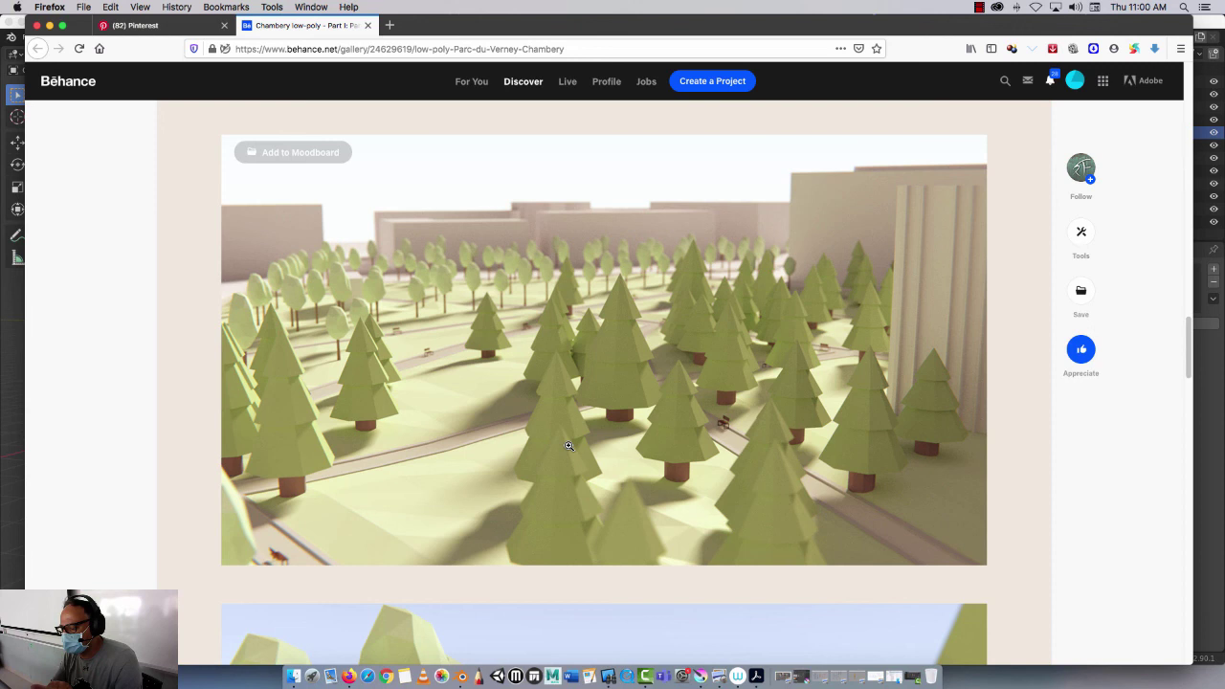
pyautogui.scroll(-10, 569, 446)
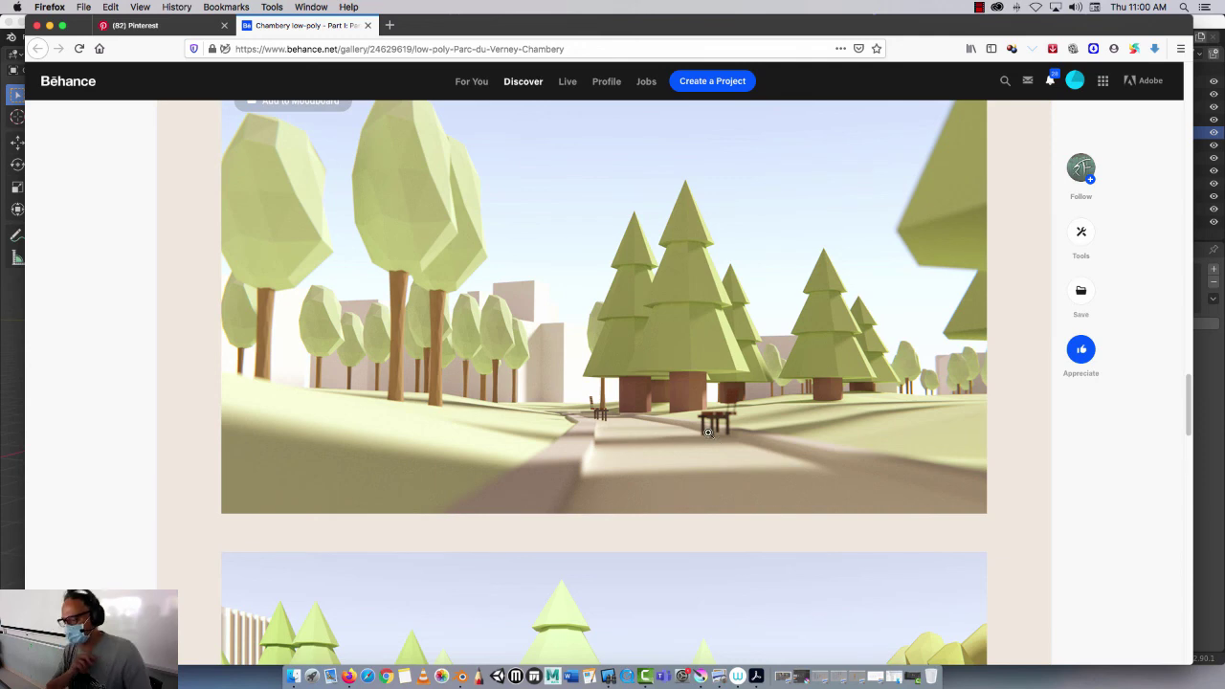
pyautogui.scroll(-6, 697, 428)
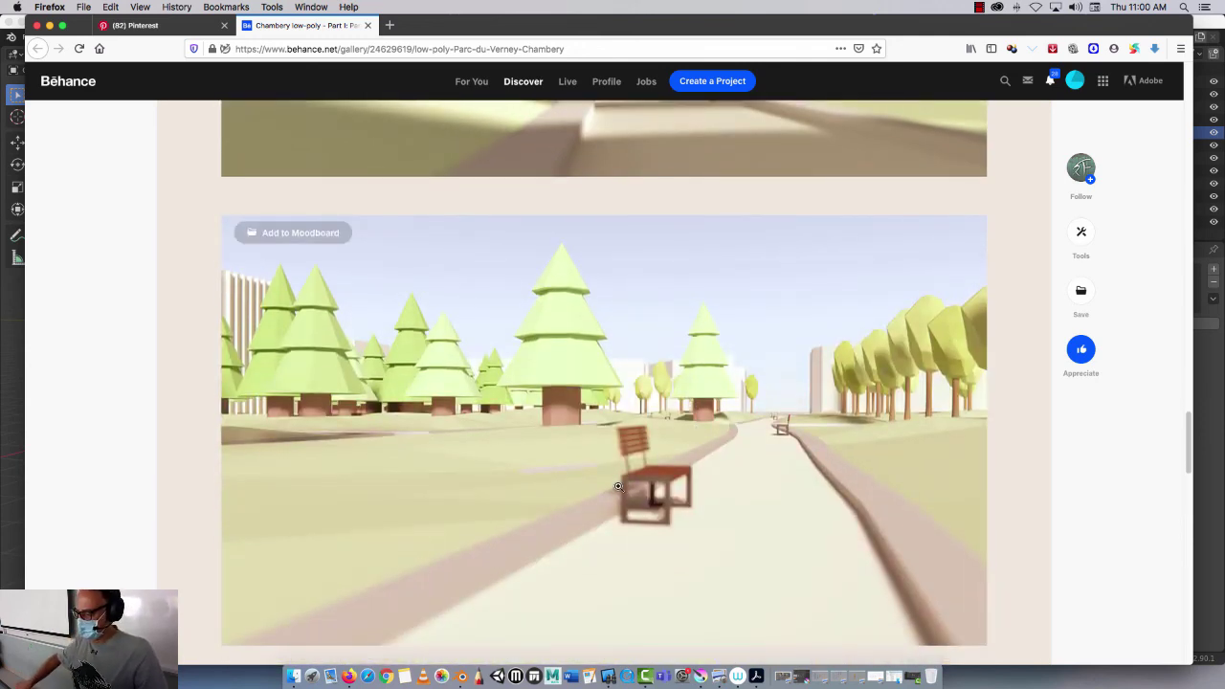
pyautogui.scroll(-5, 613, 484)
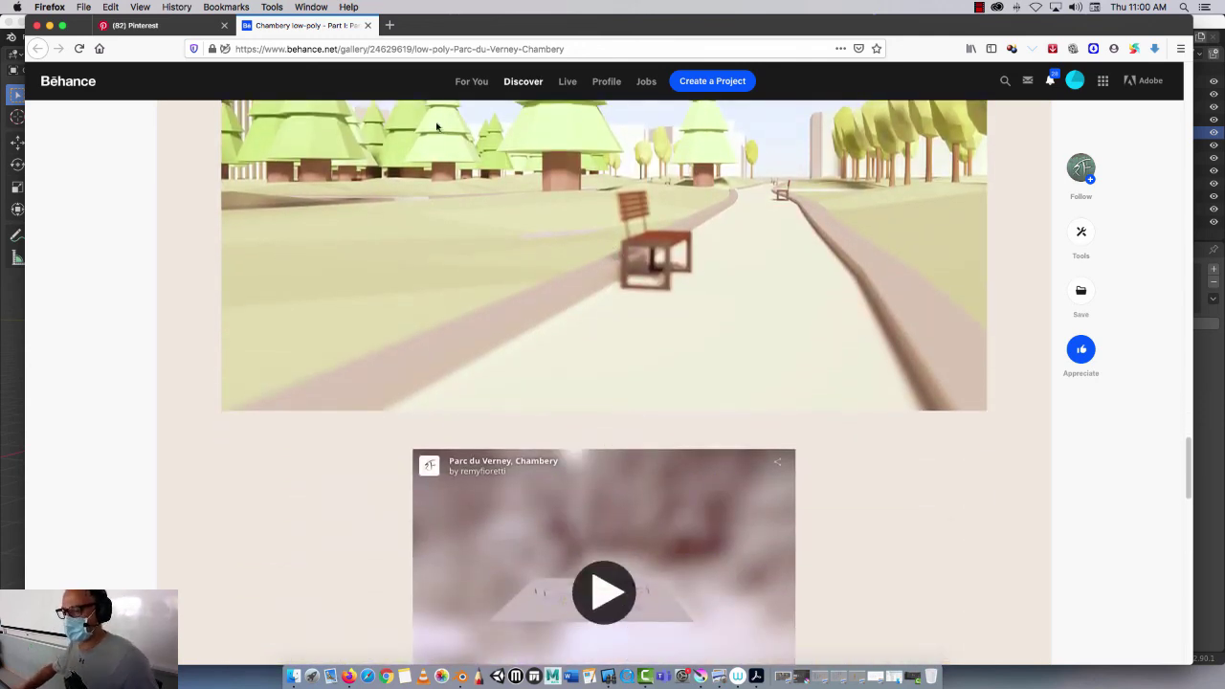
# Open the low-poly mountain scene pin and its imgur source, then minimize Firefox to reveal Blender
pyautogui.click(178, 28)
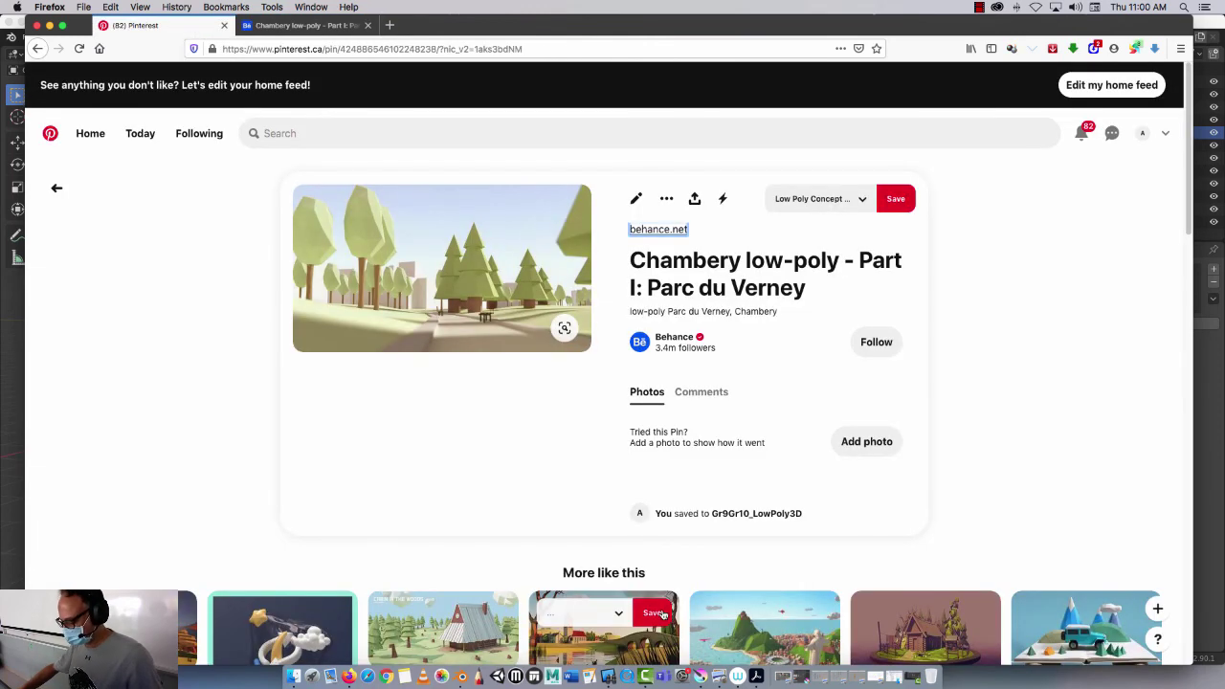
pyautogui.scroll(-5, 662, 606)
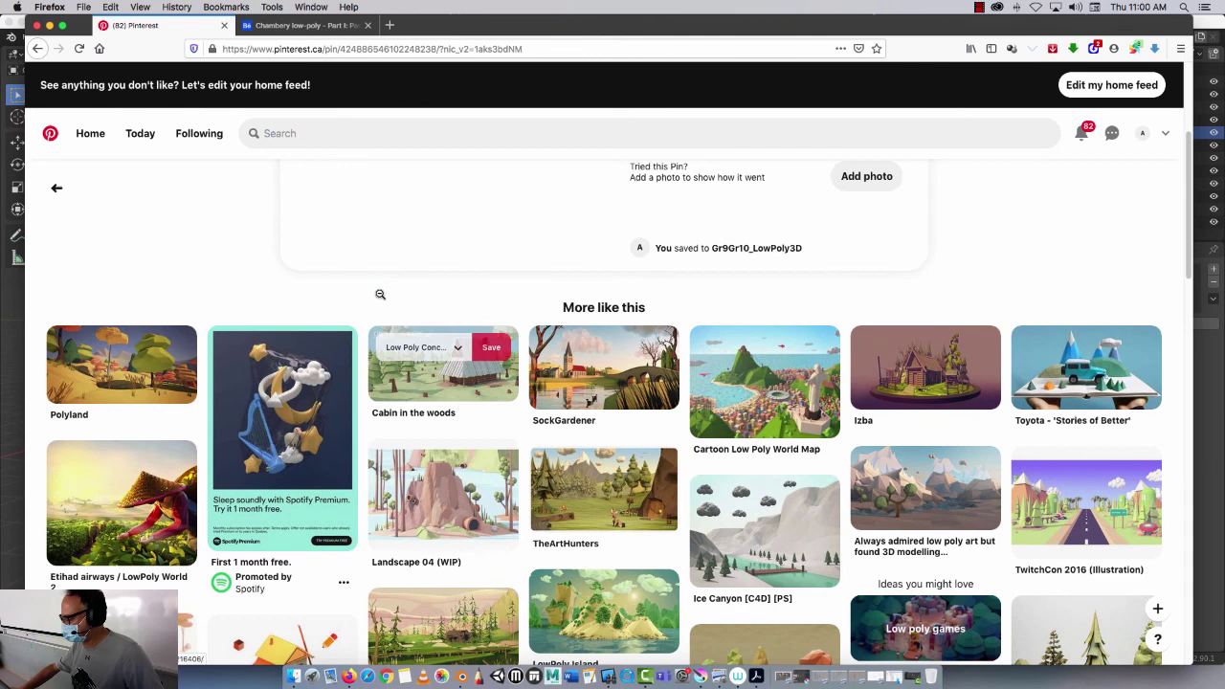
pyautogui.click(901, 498)
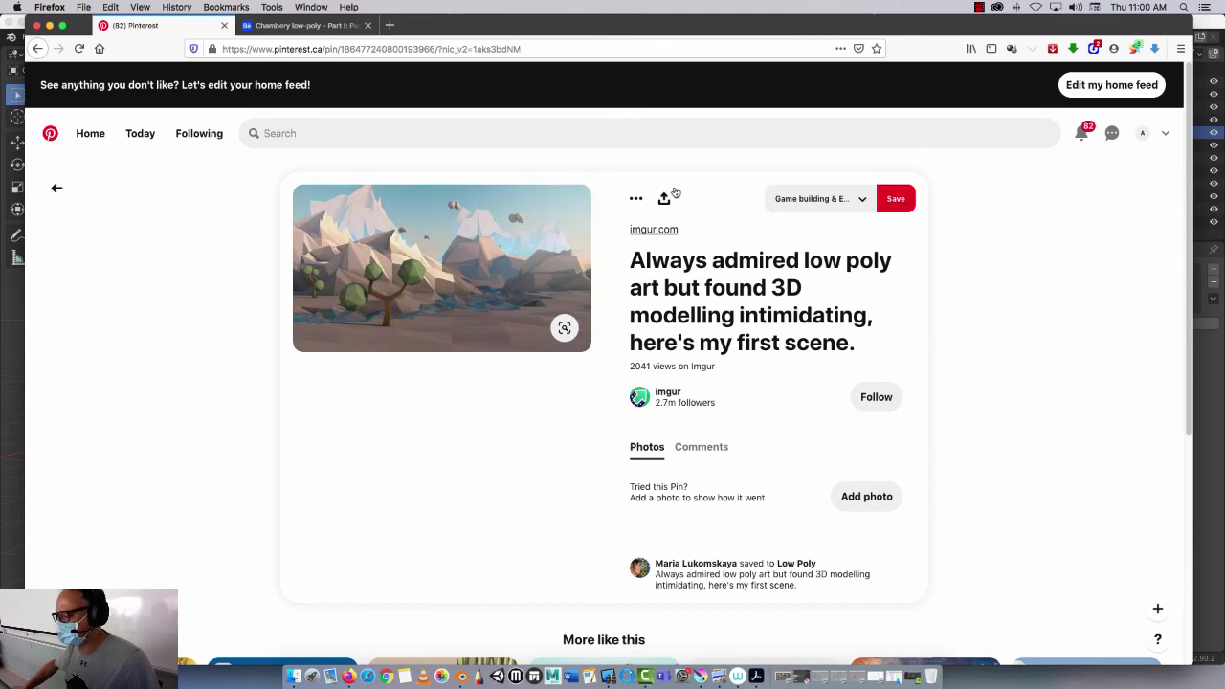
pyautogui.hotkey('ctrl', 'Right')
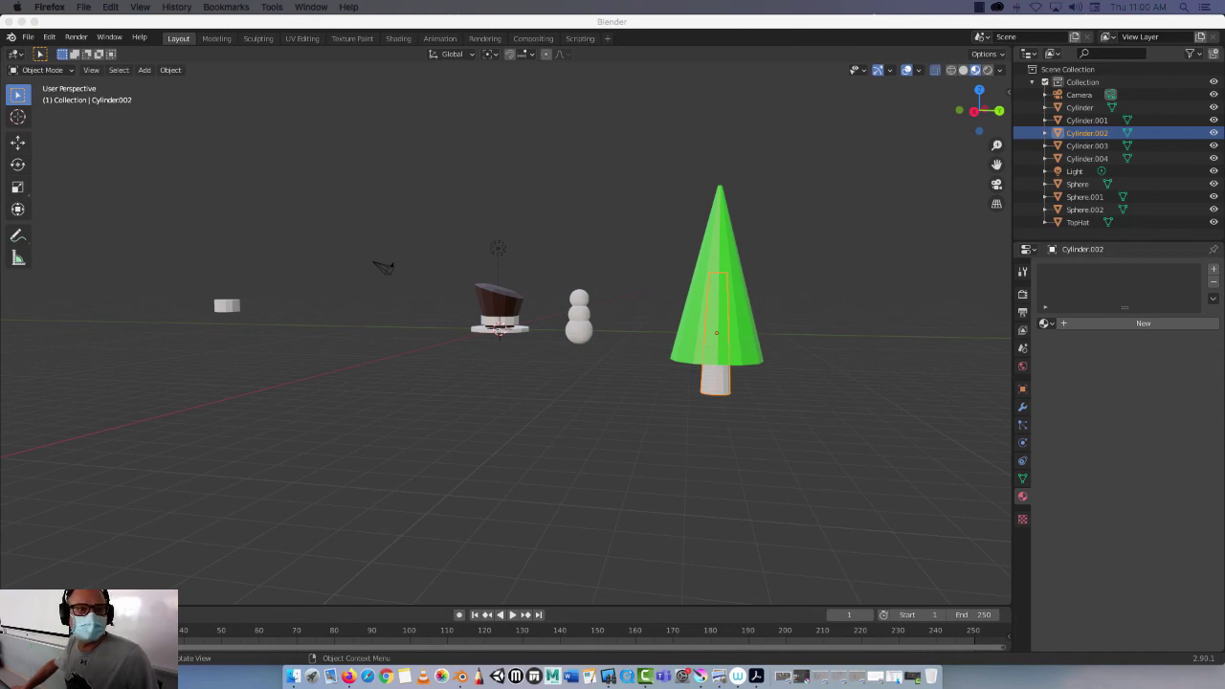
pyautogui.press('super+Tab')
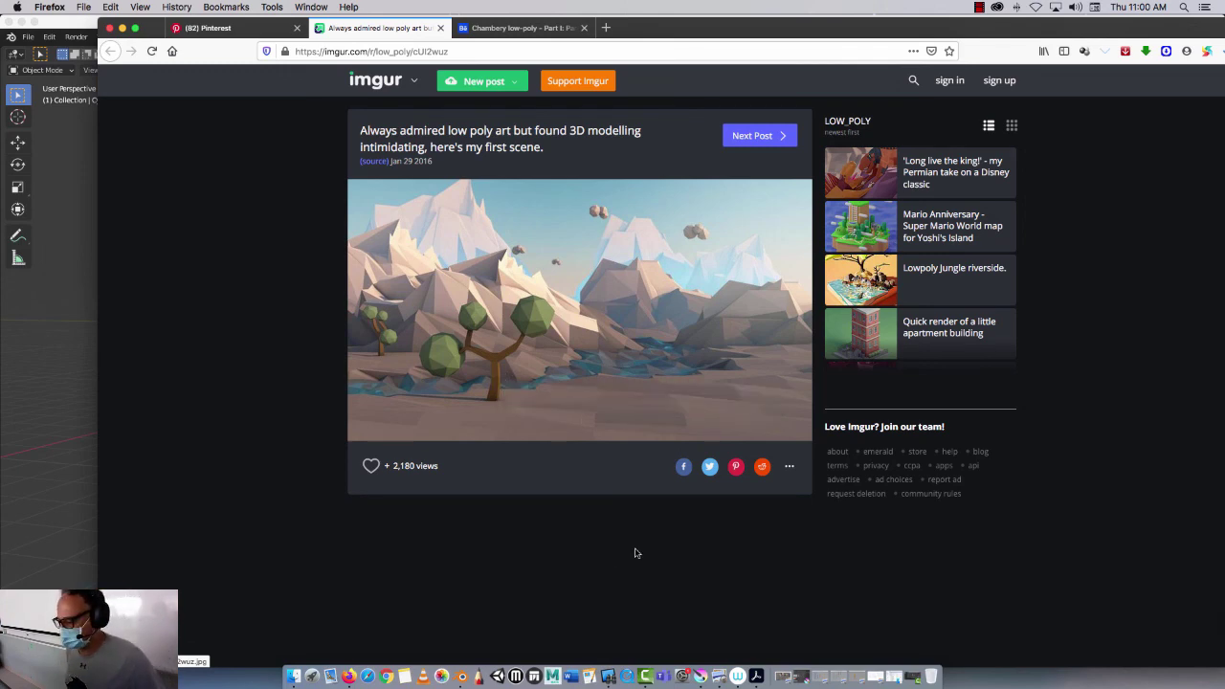
pyautogui.click(123, 28)
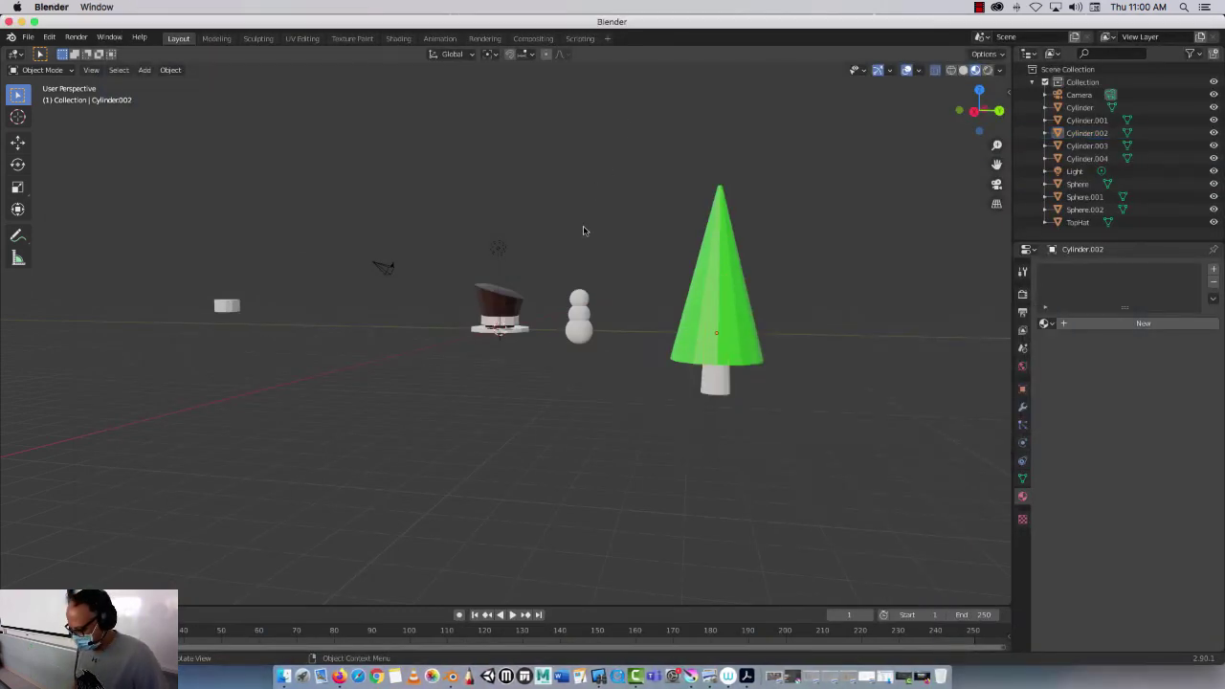
# Move the top hat, its band and brim 15.436 m along negative X
pyautogui.moveTo(582, 233); pyautogui.dragTo(714, 249, button='middle')
pyautogui.scroll(4, 506, 280)
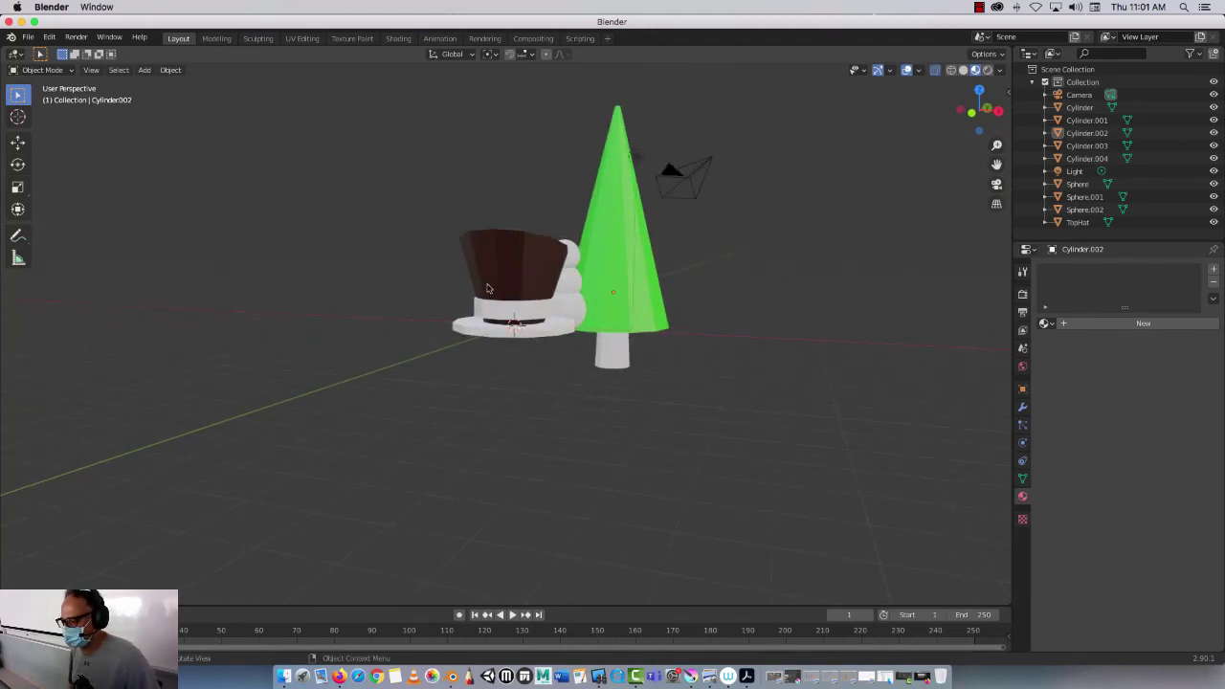
pyautogui.moveTo(487, 288)
pyautogui.mouseDown(button='middle')
pyautogui.moveTo(498, 287)
pyautogui.moveTo(466, 293)
pyautogui.mouseUp(button='middle')
pyautogui.click(477, 269)
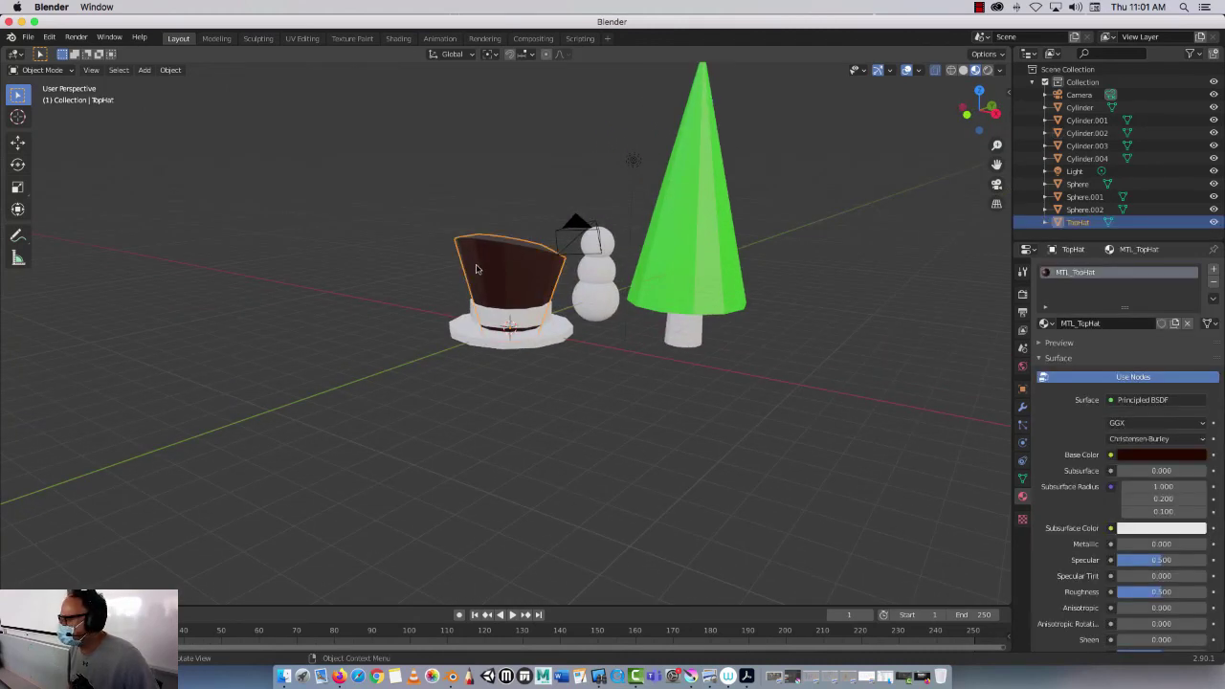
pyautogui.keyDown('shift'); pyautogui.click(521, 320); pyautogui.keyUp('shift')
pyautogui.keyDown('shift'); pyautogui.click(456, 339); pyautogui.keyUp('shift')
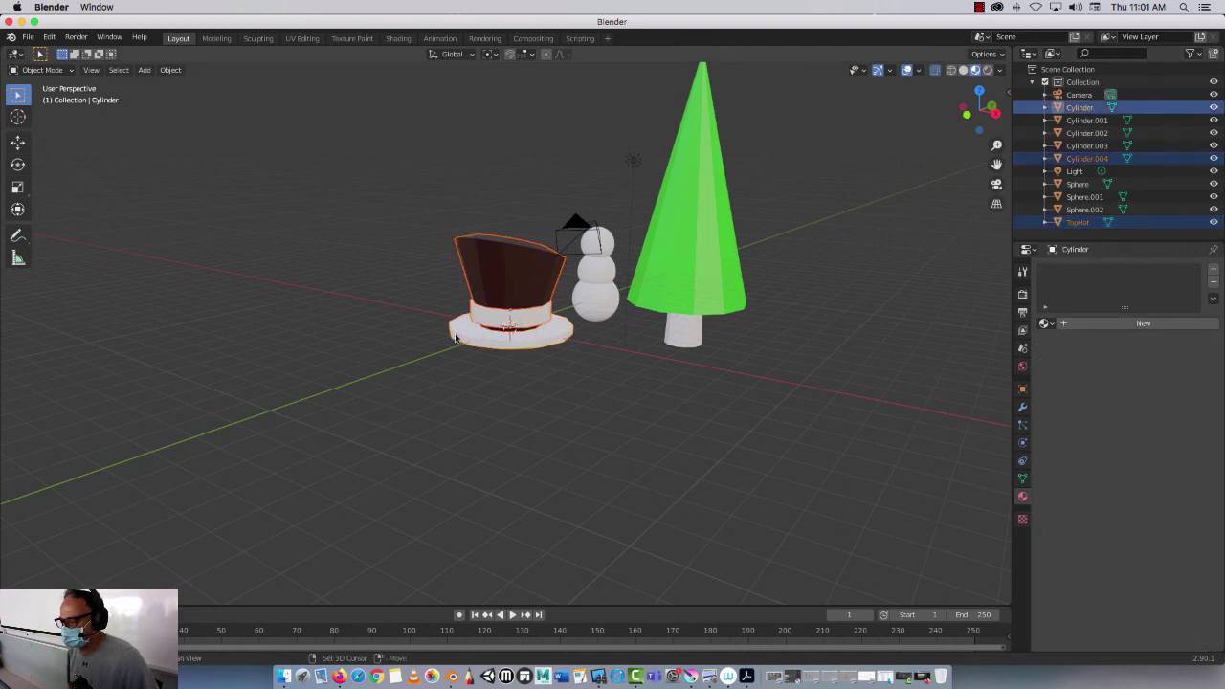
pyautogui.rightClick(1124, 114)
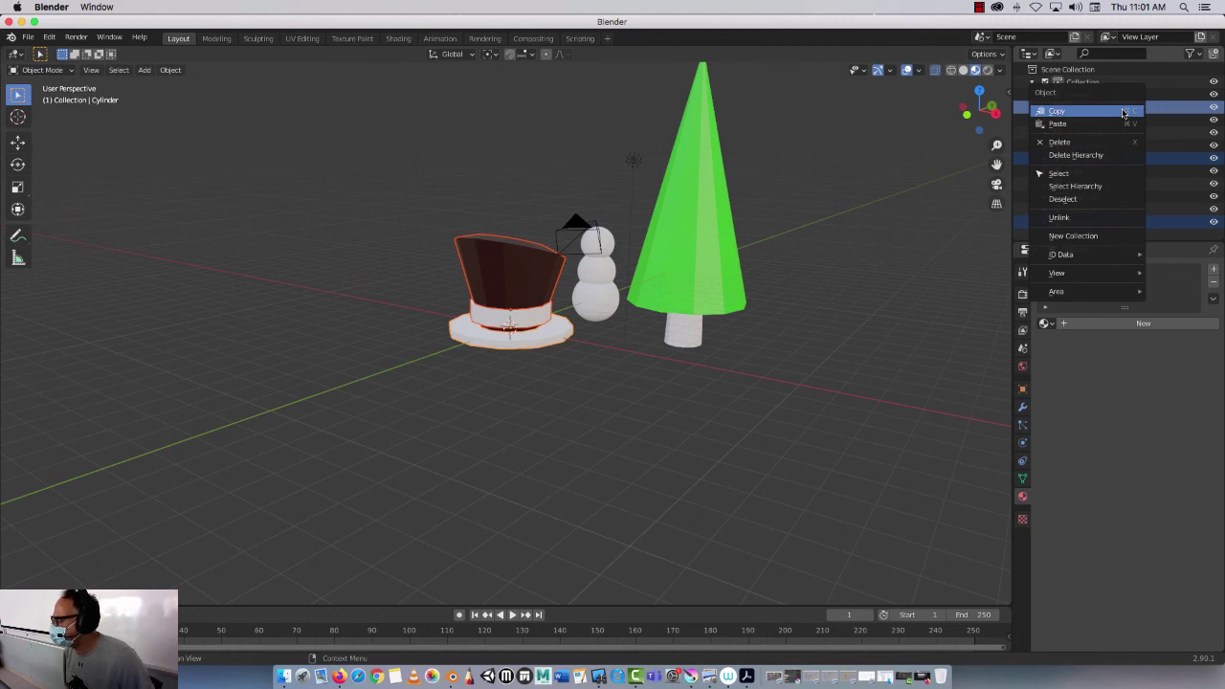
pyautogui.click(1123, 111)
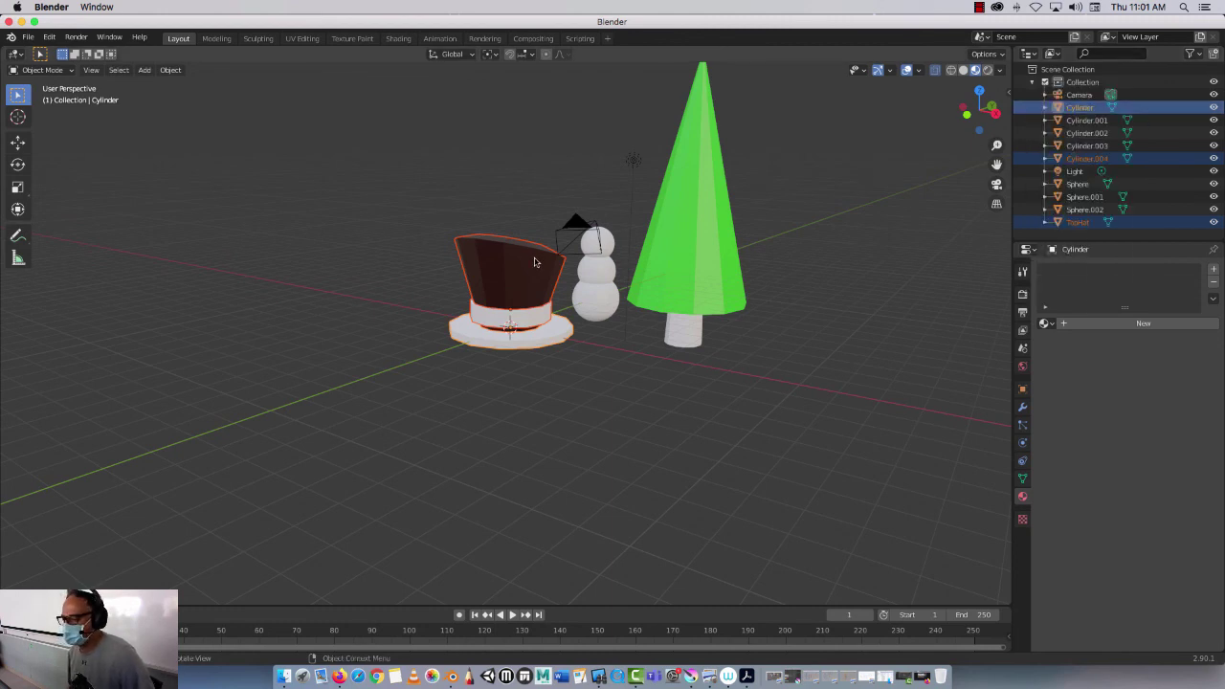
pyautogui.press('g')
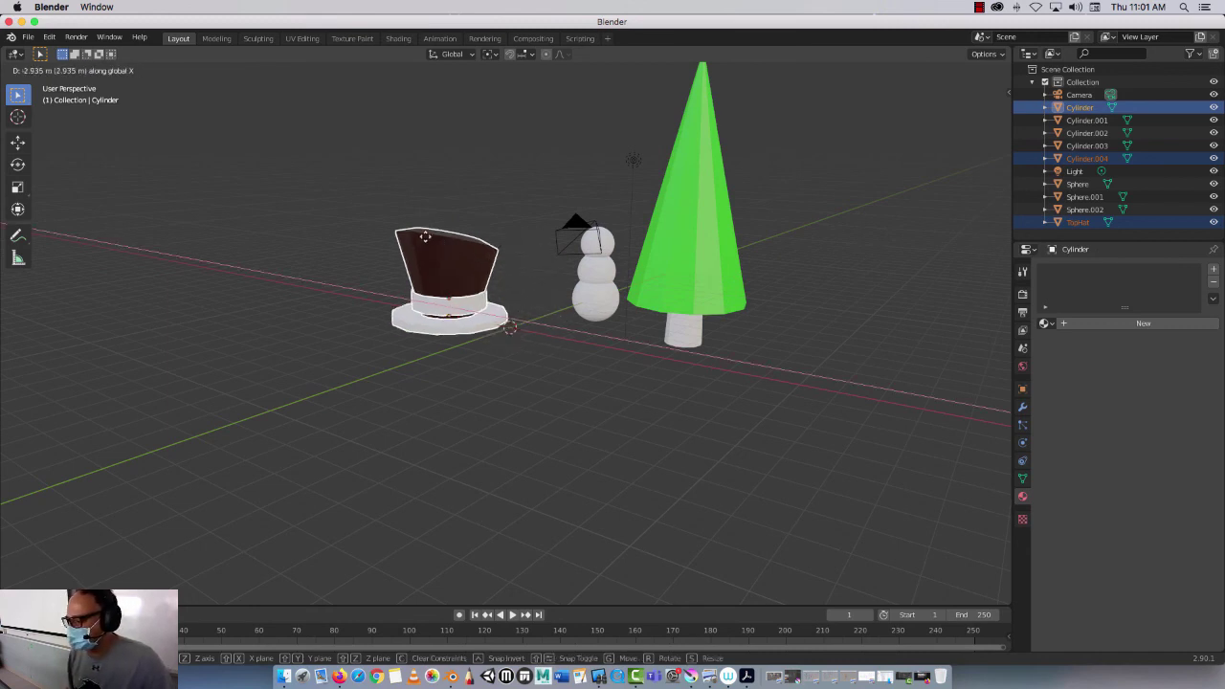
pyautogui.click(279, 216)
# Place the 3D cursor near the scene origin, ready to add a new object
pyautogui.scroll(3, 506, 267)
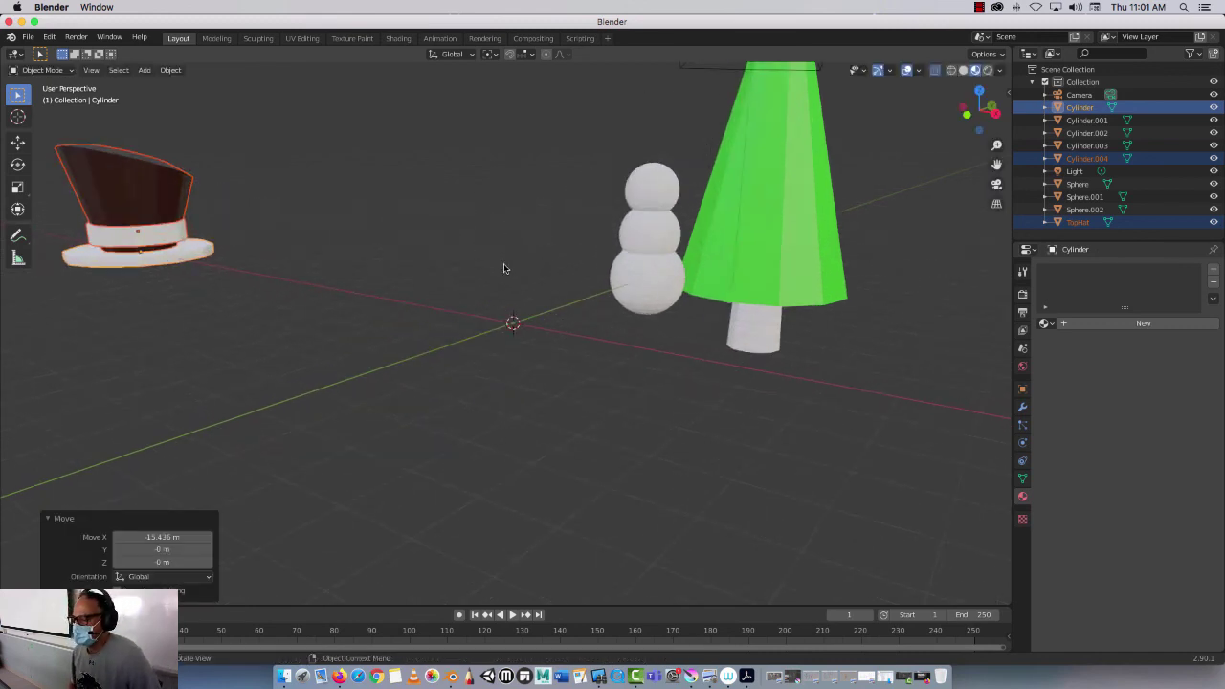
pyautogui.scroll(-2, 505, 269)
pyautogui.moveTo(498, 274); pyautogui.dragTo(254, 172, button='middle')
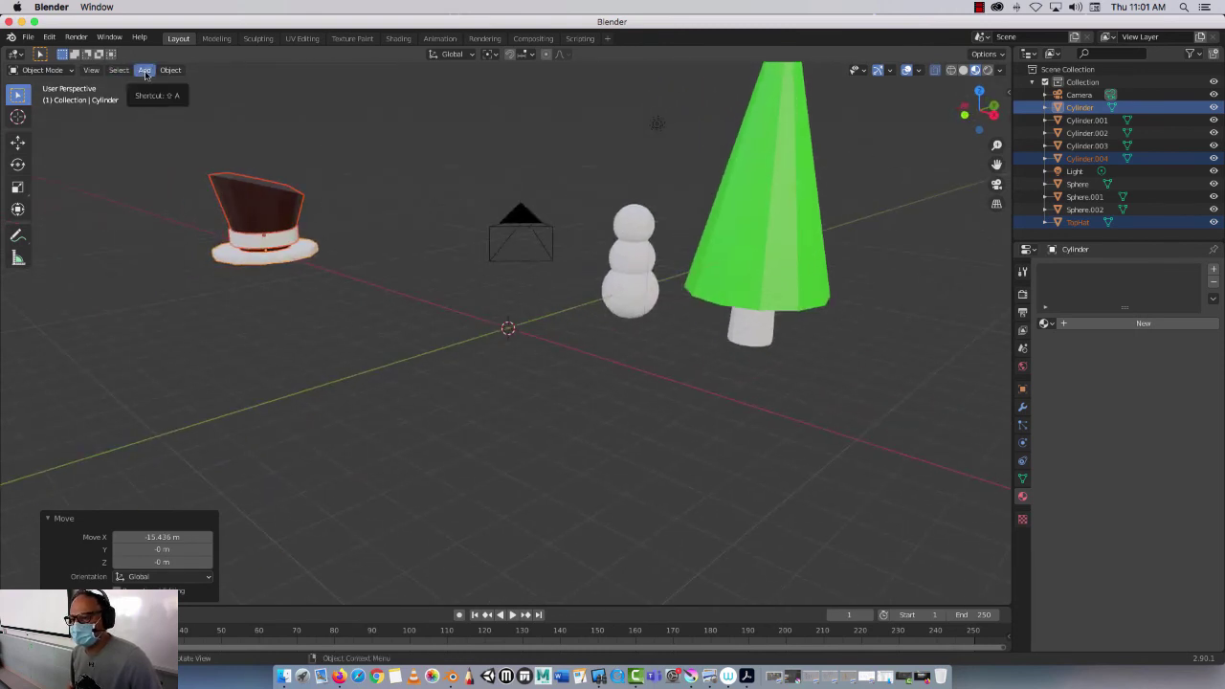
pyautogui.keyDown('shift'); pyautogui.rightClick(465, 325); pyautogui.keyUp('shift')
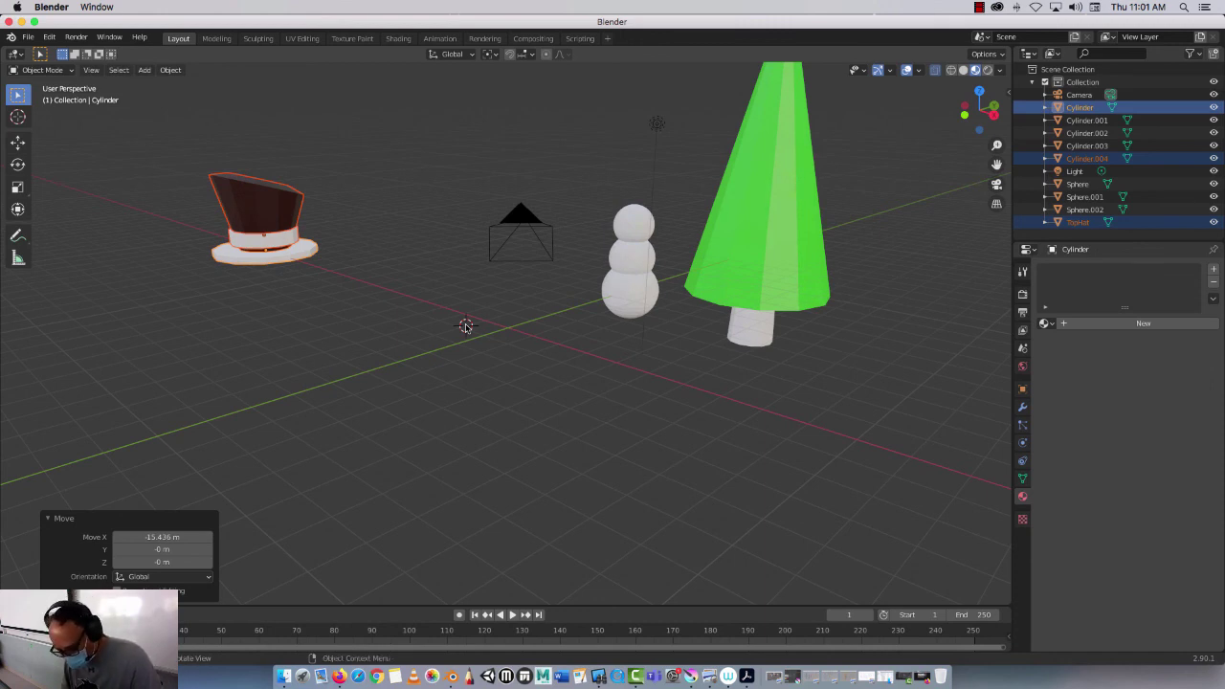
pyautogui.hotkey('shift', 'a')
pyautogui.moveTo(466, 327)
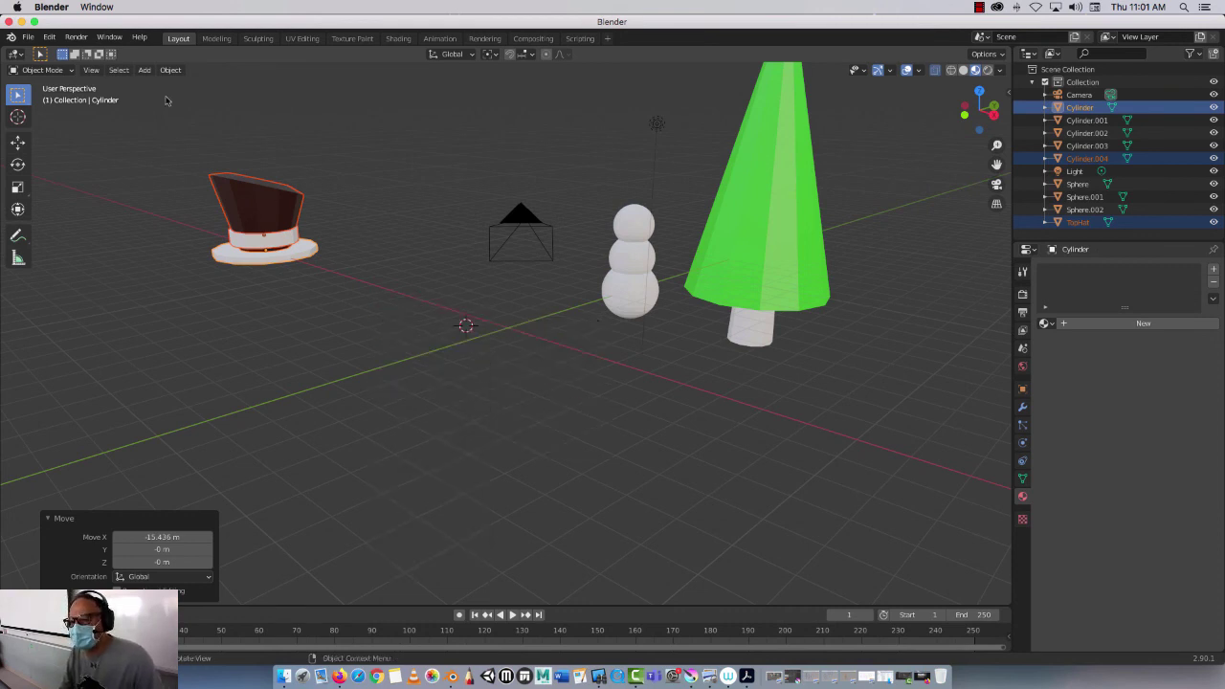
# Add a cube mesh at the 3D cursor
pyautogui.click(144, 70)
pyautogui.moveTo(153, 86)
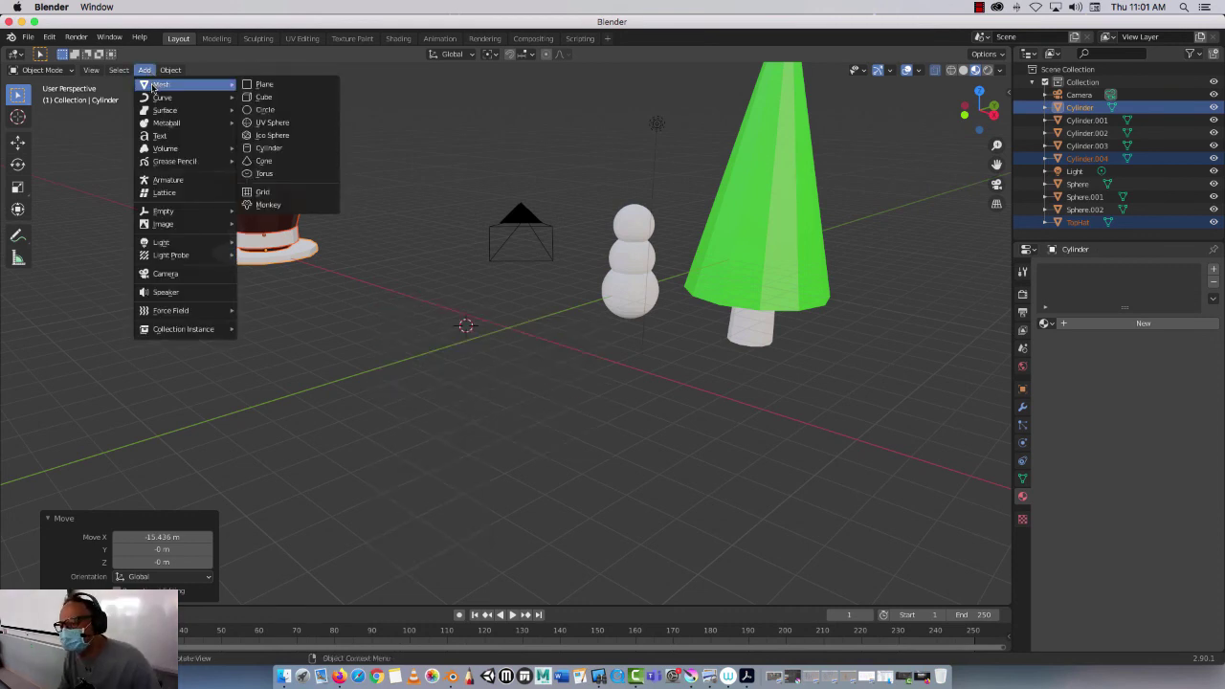
pyautogui.click(256, 96)
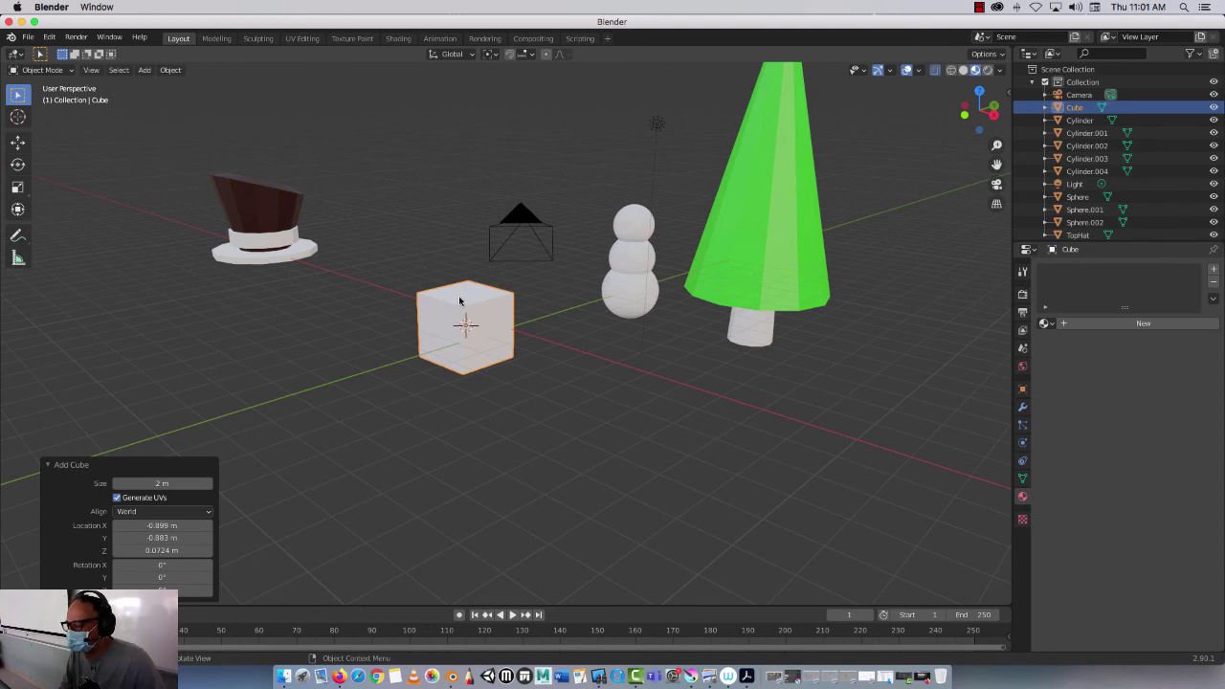
pyautogui.scroll(5, 475, 308)
pyautogui.scroll(-2, 475, 308)
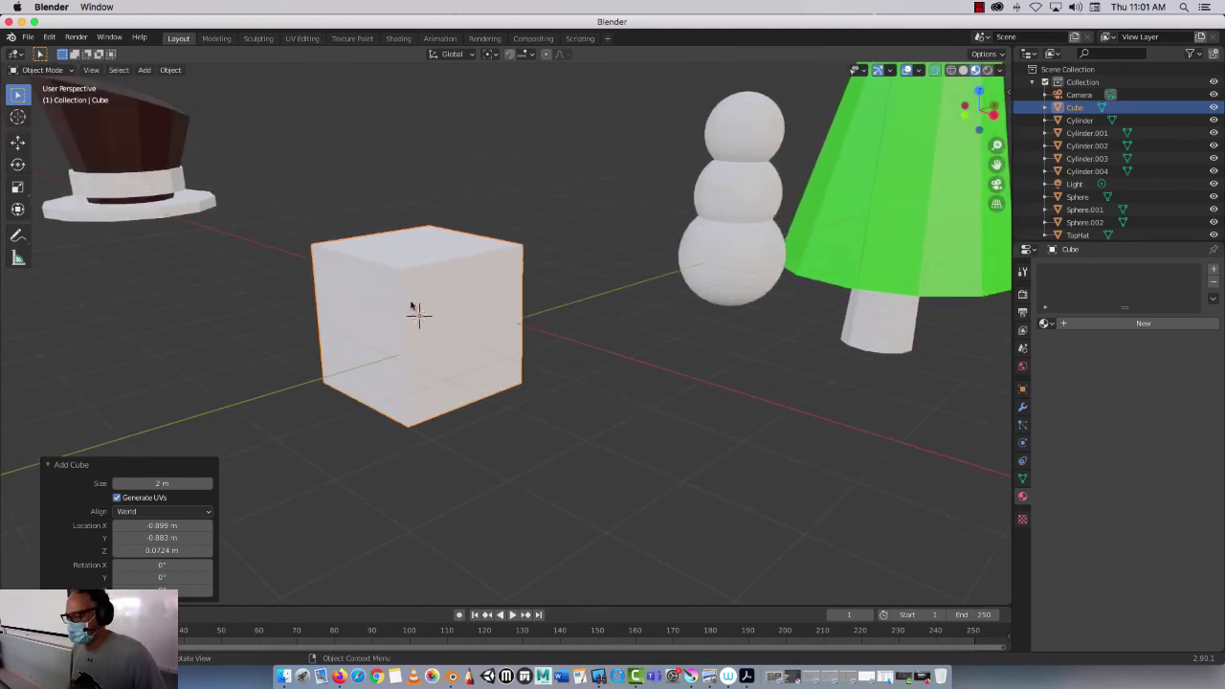
# Set the cube's scale to 0.5 on X, Y and Z
pyautogui.click(1022, 390)
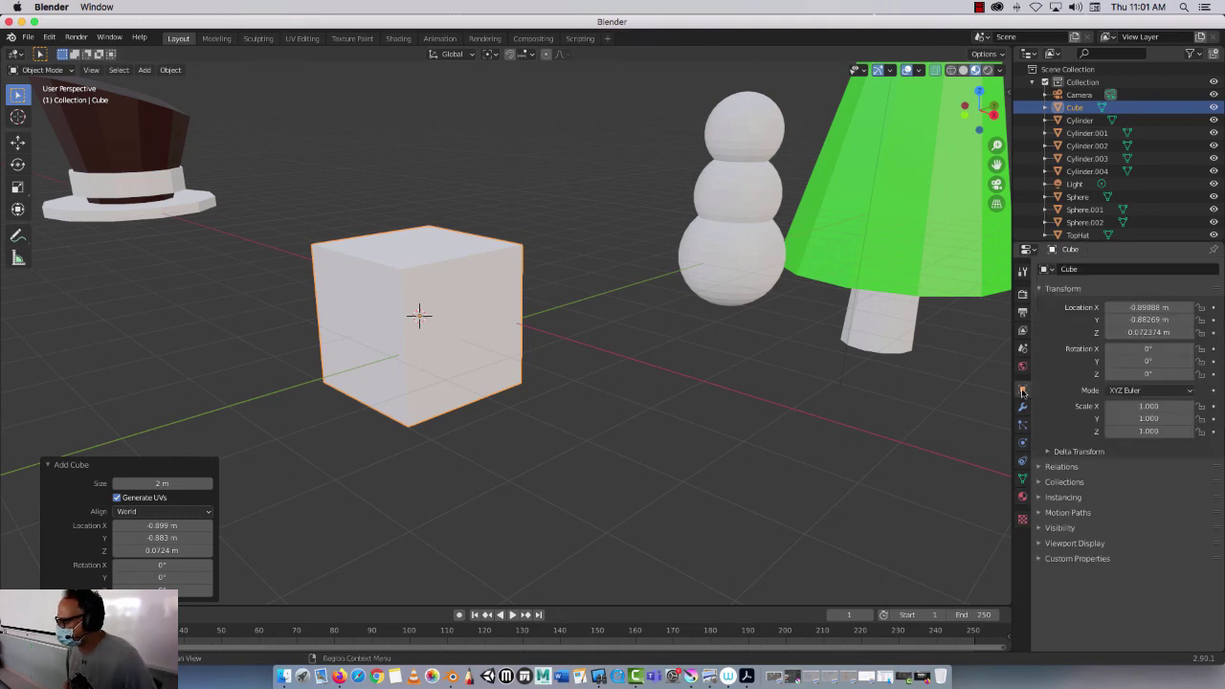
pyautogui.click(1157, 406)
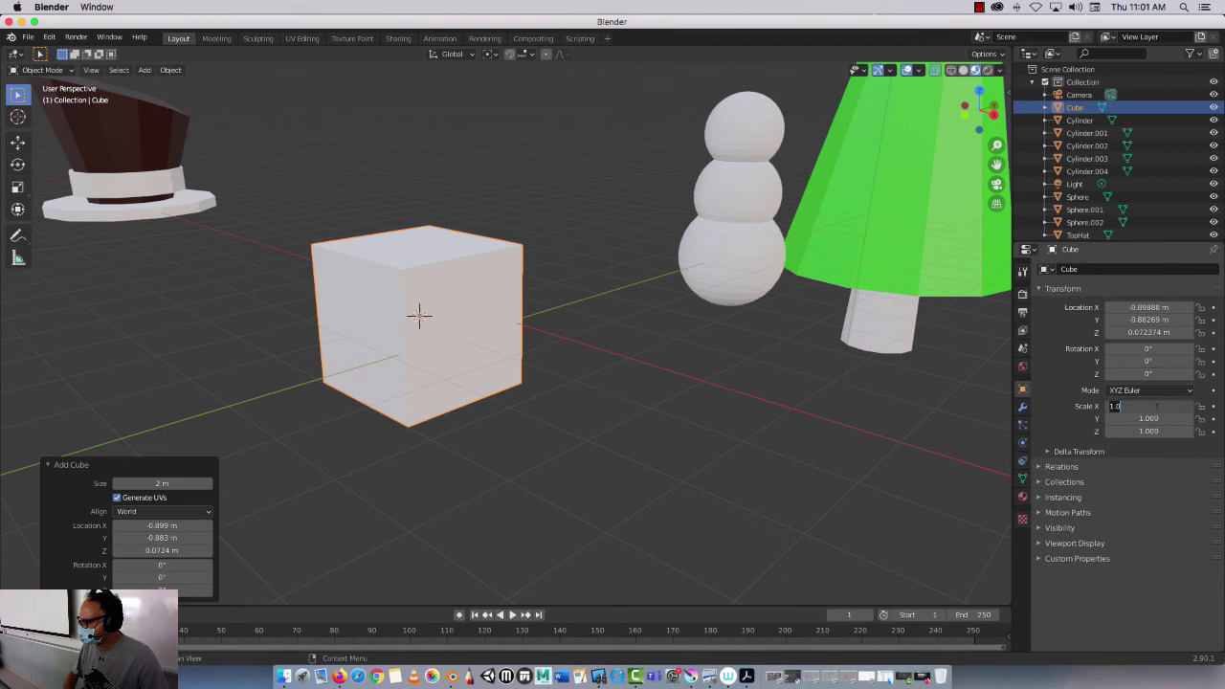
pyautogui.press('BackSpace')
pyautogui.write('.5')
pyautogui.press('Tab')
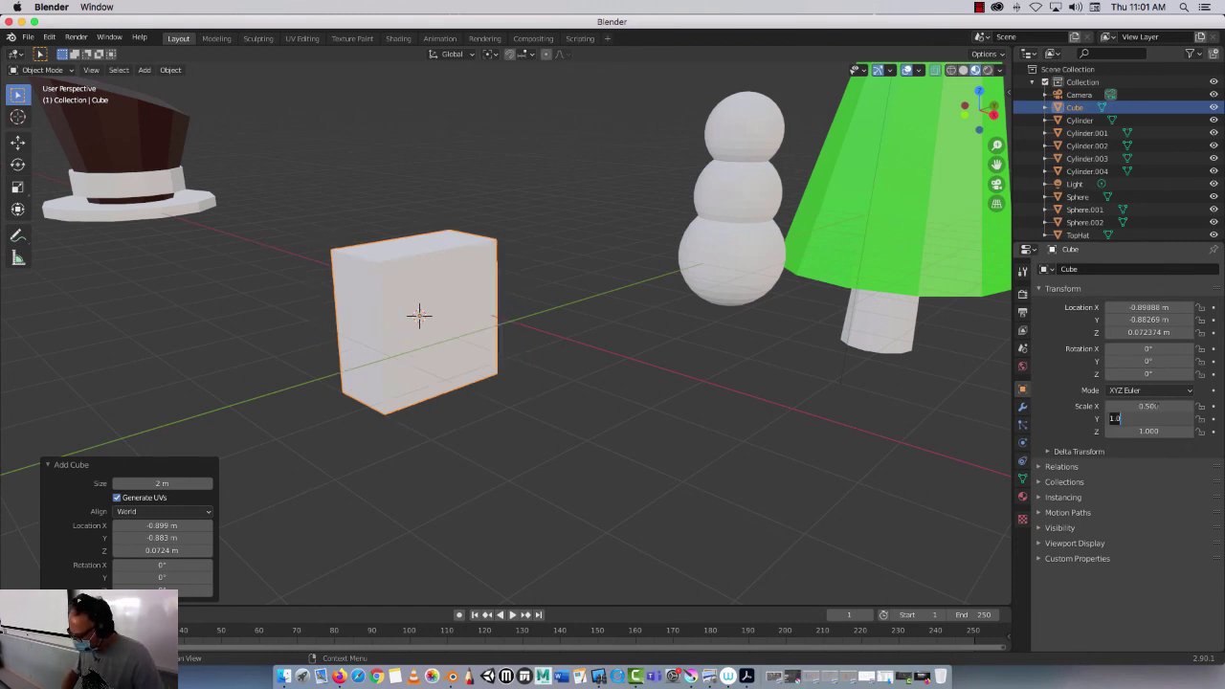
pyautogui.write('.5')
pyautogui.press('Tab')
pyautogui.write('.5')
pyautogui.press('Tab')
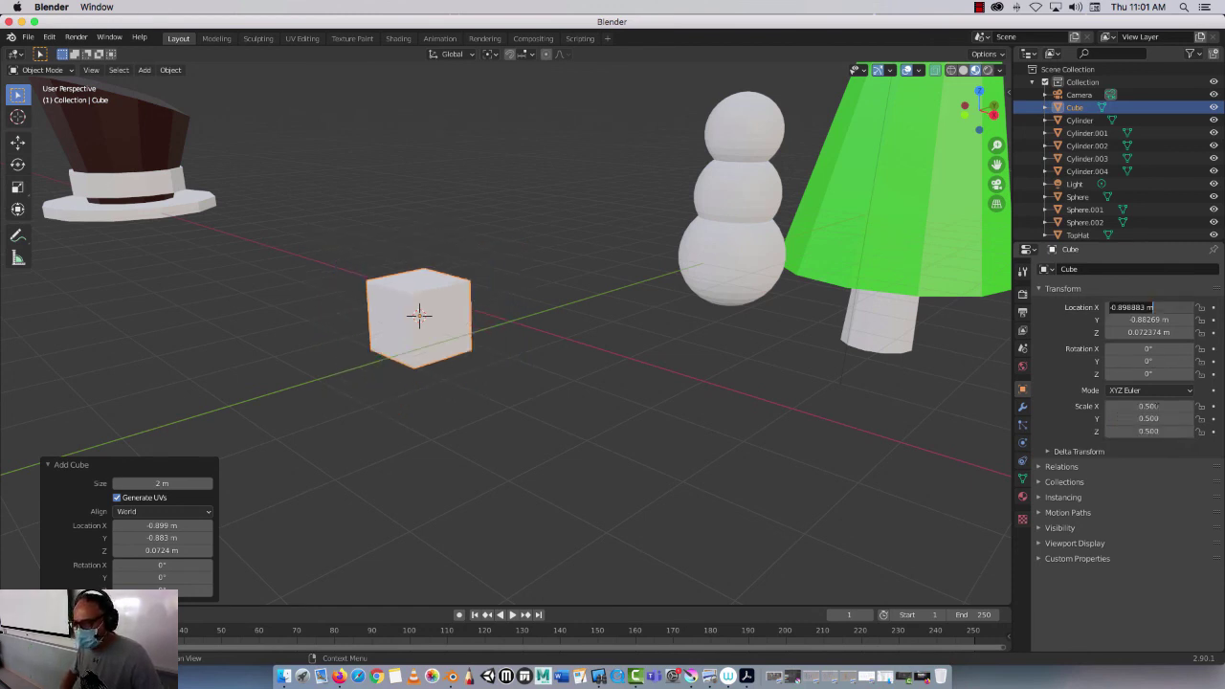
# Slide the cube along X with the Move tool gizmo
pyautogui.click(375, 308)
pyautogui.moveTo(375, 307); pyautogui.dragTo(424, 320, button='middle')
pyautogui.scroll(-4, 424, 320)
pyautogui.scroll(6, 424, 316)
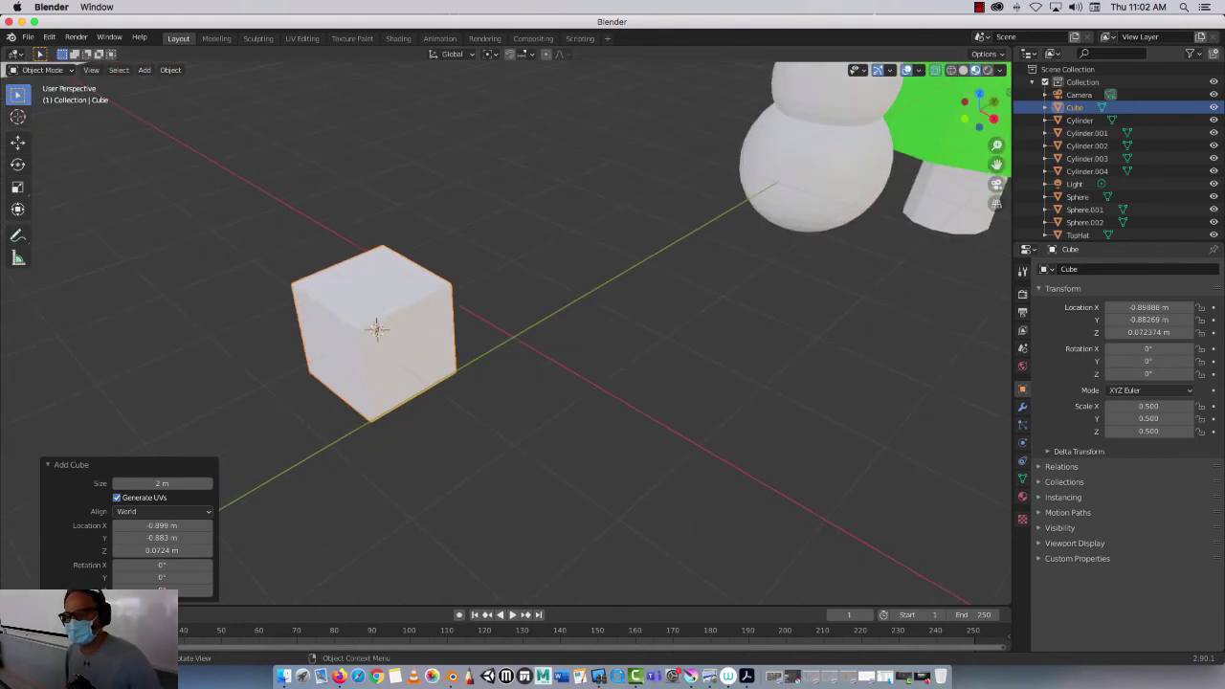
pyautogui.click(18, 142)
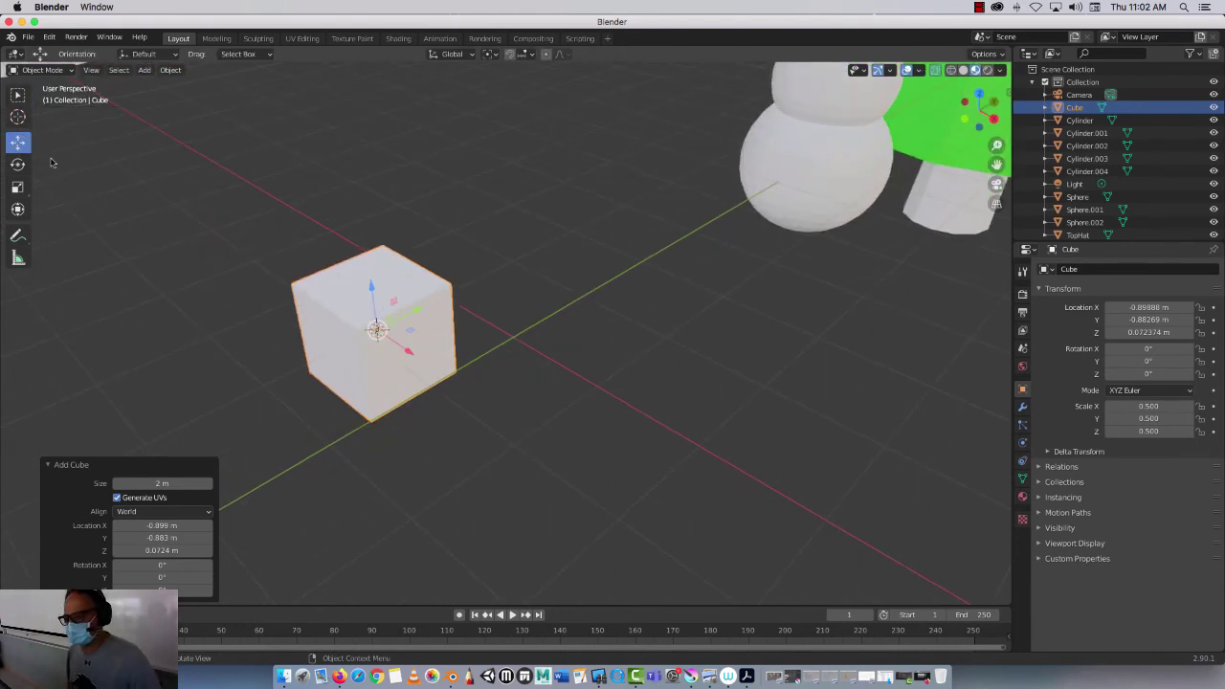
pyautogui.moveTo(401, 344); pyautogui.dragTo(565, 307)
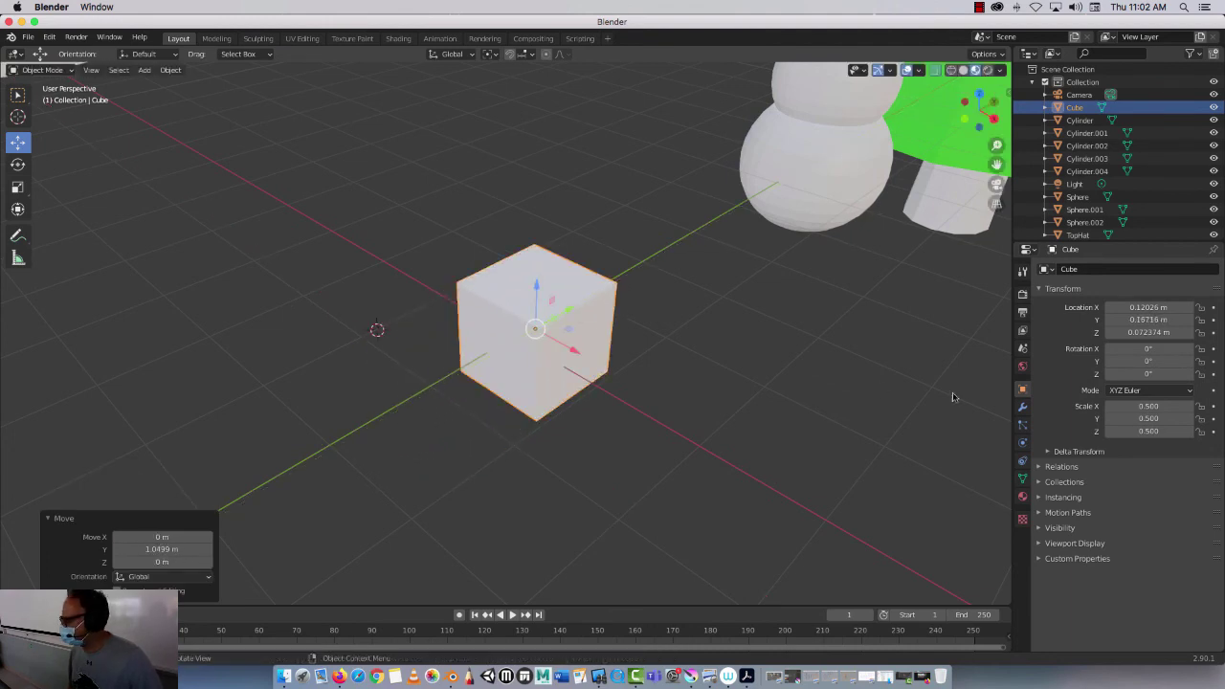
# Set the cube's location to 0 m on X, Y and Z, keeping rotation at 0°
pyautogui.click(1149, 307)
pyautogui.write('0')
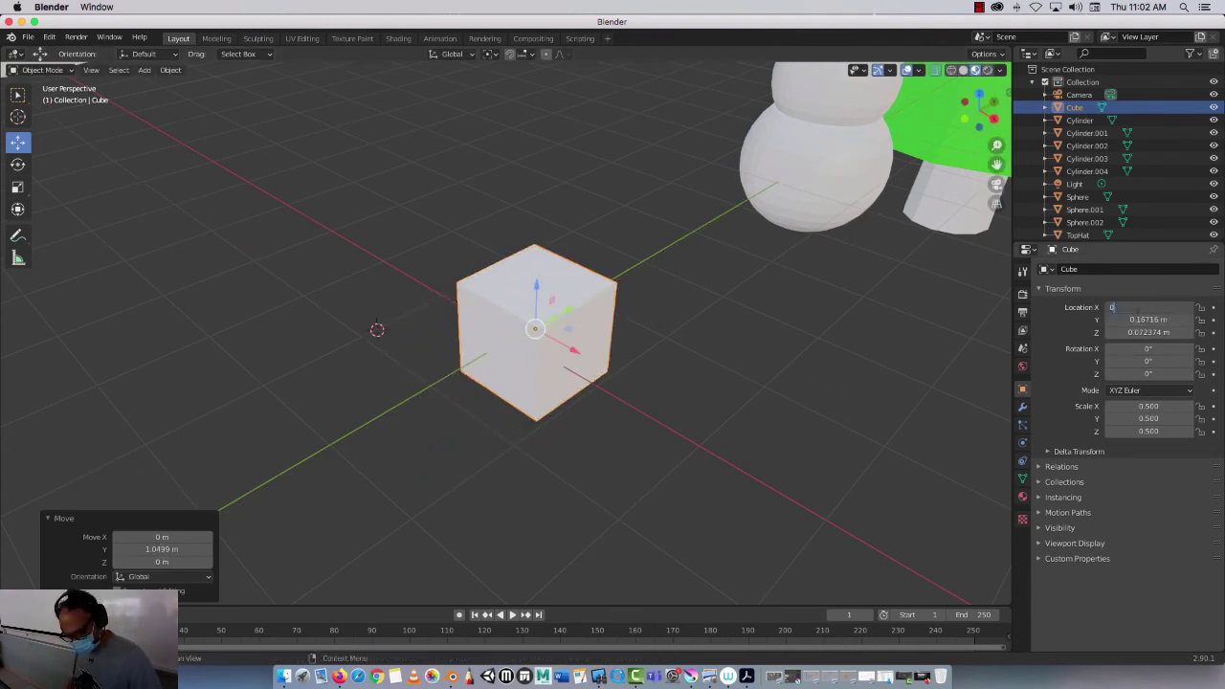
pyautogui.press('Tab')
pyautogui.write('0')
pyautogui.press('Tab')
pyautogui.write('0')
pyautogui.press('Tab')
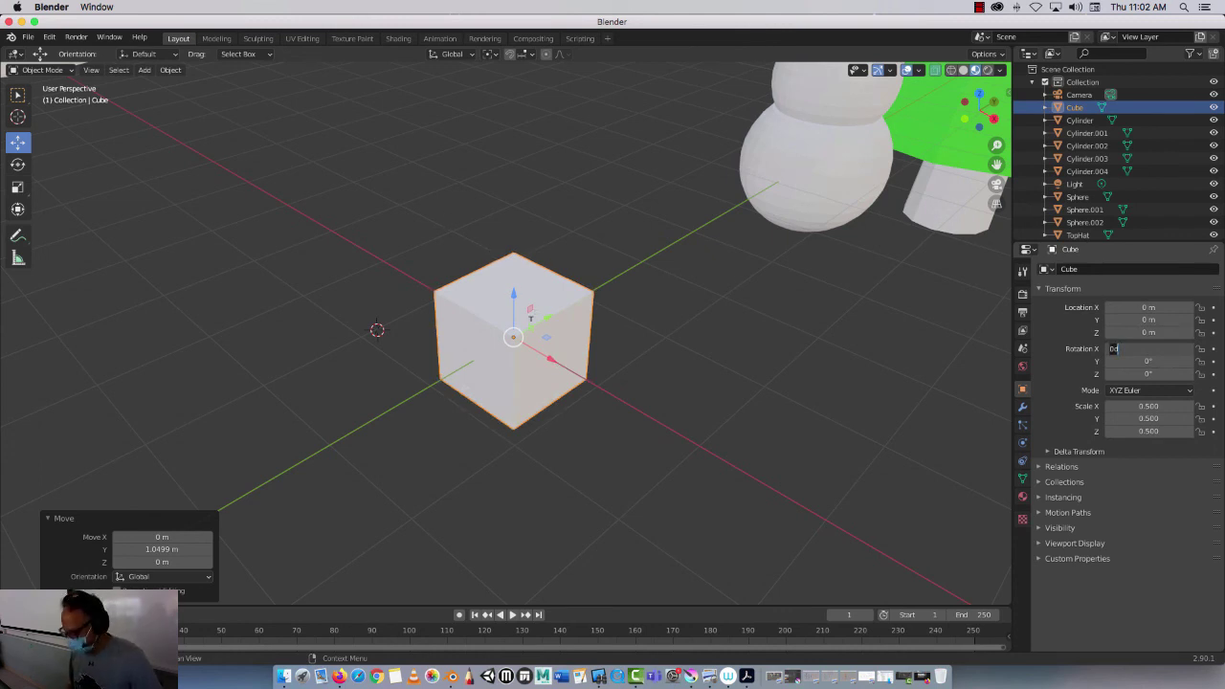
pyautogui.press('Return')
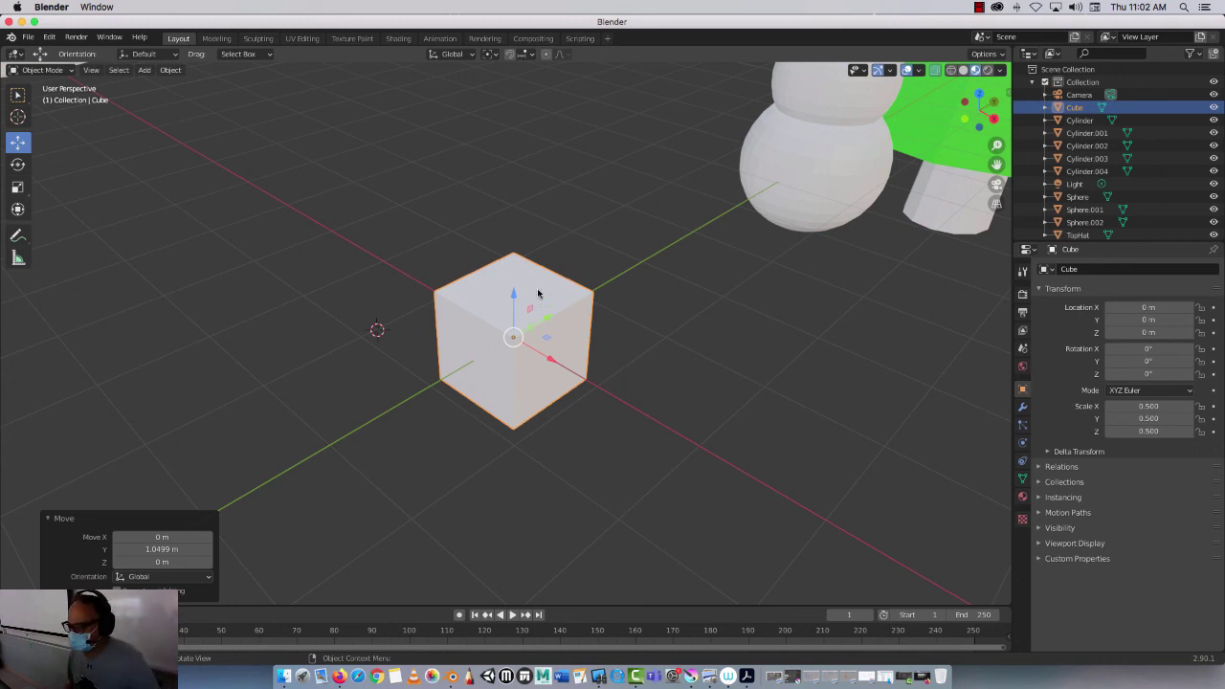
pyautogui.scroll(-3, 536, 307)
pyautogui.scroll(4, 517, 315)
pyautogui.scroll(2, 503, 309)
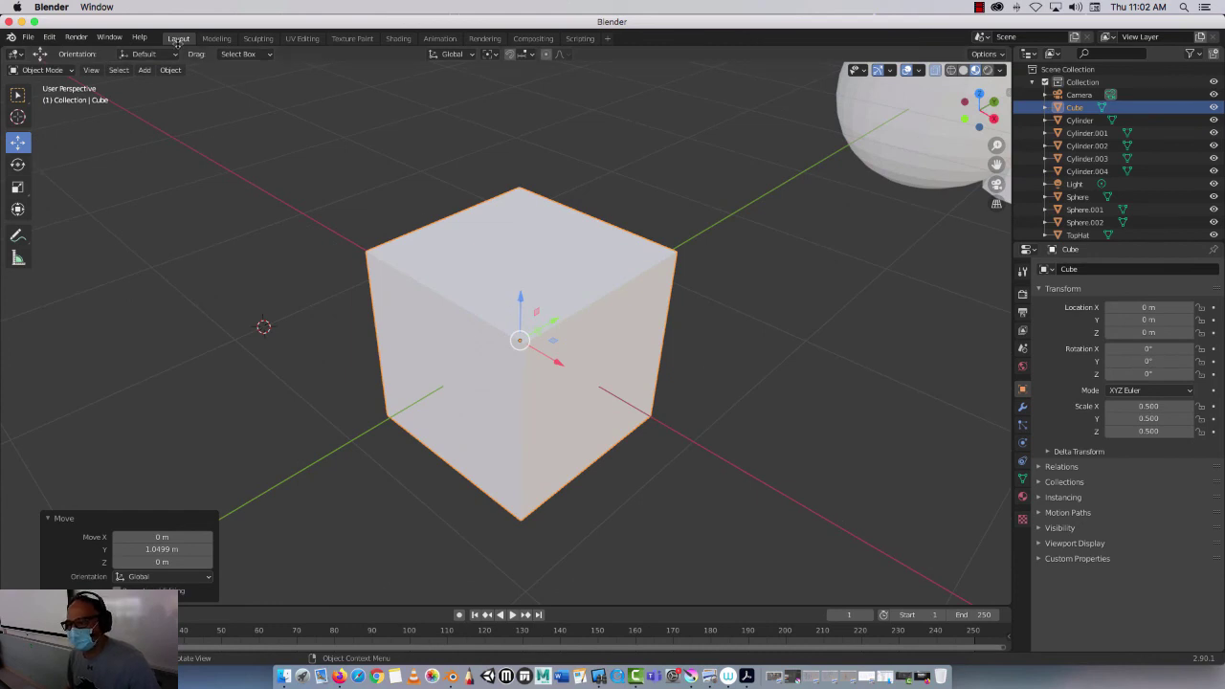
# Switch to the Modeling workspace and look down on the cube
pyautogui.click(213, 39)
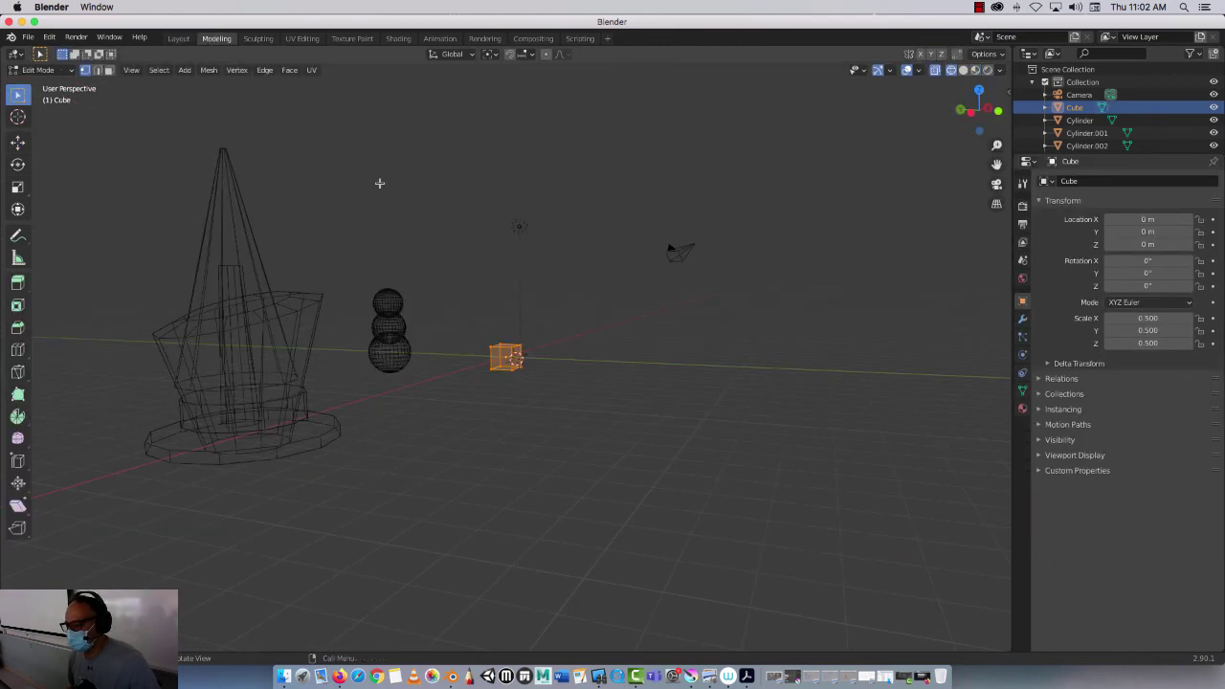
pyautogui.moveTo(380, 186); pyautogui.dragTo(443, 404, button='middle')
pyautogui.scroll(5, 495, 300)
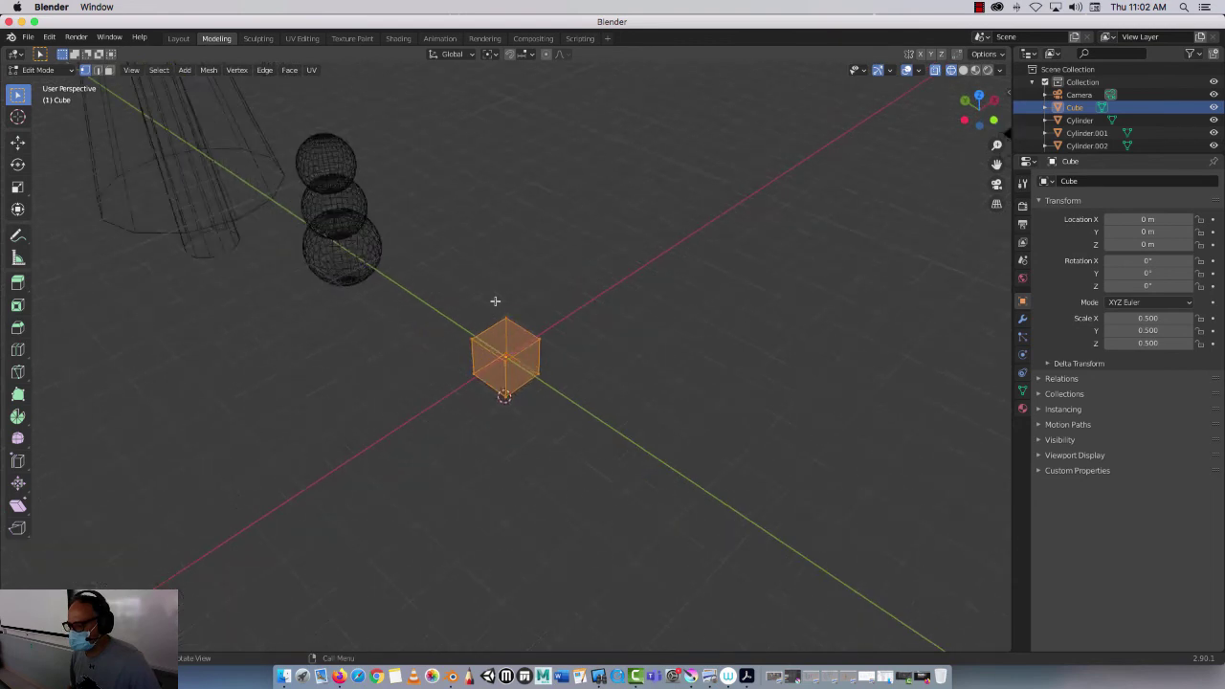
pyautogui.moveTo(498, 323)
pyautogui.mouseDown(button='middle')
pyautogui.moveTo(501, 290)
pyautogui.moveTo(514, 386)
pyautogui.moveTo(528, 363)
pyautogui.mouseUp(button='middle')
# In solid shading, select the cube's top face and extrude it upward about 1.334 m
pyautogui.hotkey('alt', 'a')
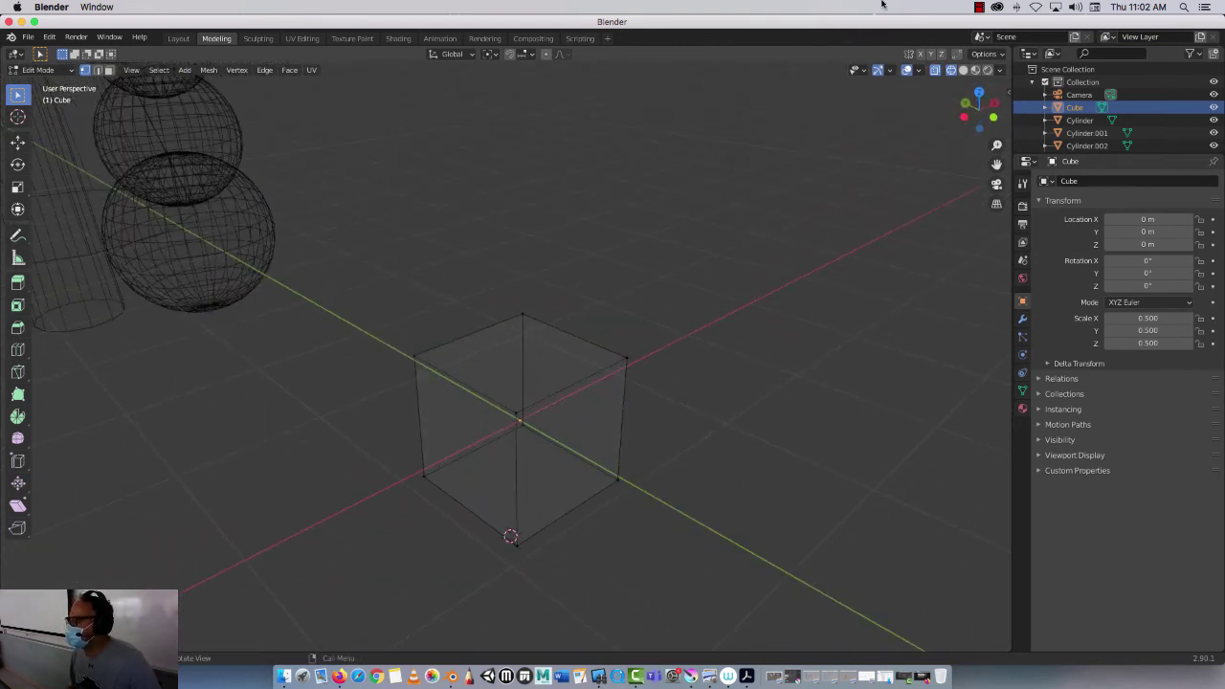
pyautogui.click(963, 70)
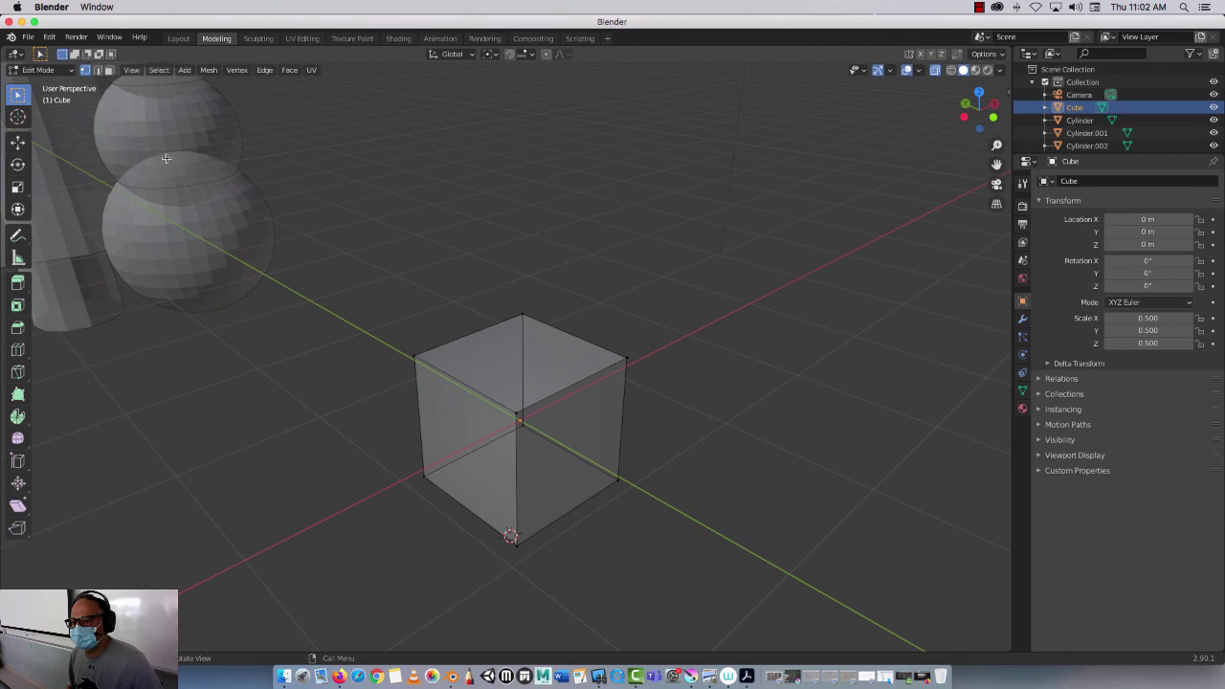
pyautogui.click(110, 70)
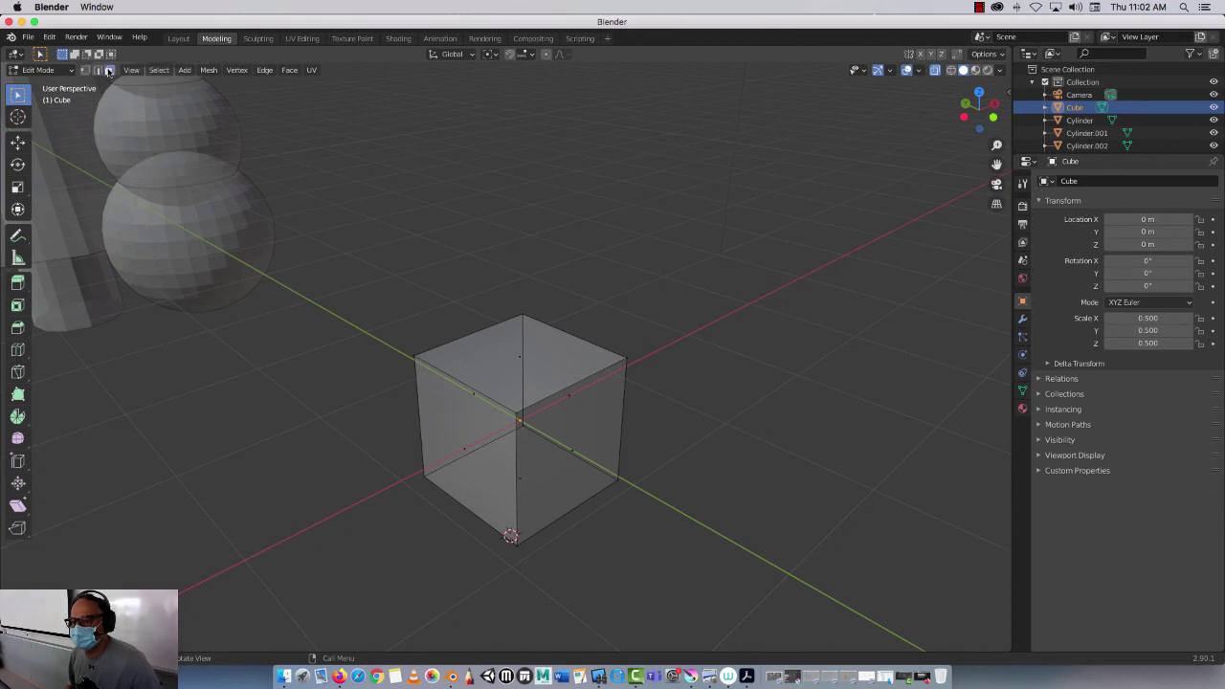
pyautogui.click(510, 361)
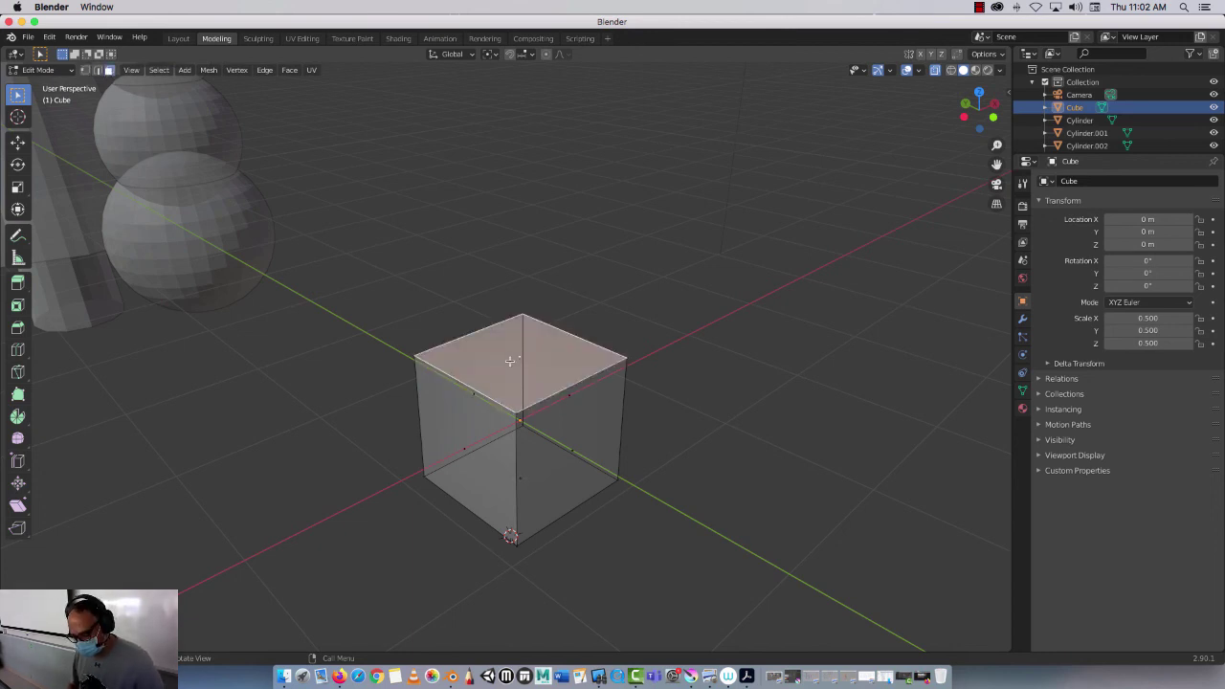
pyautogui.press('e')
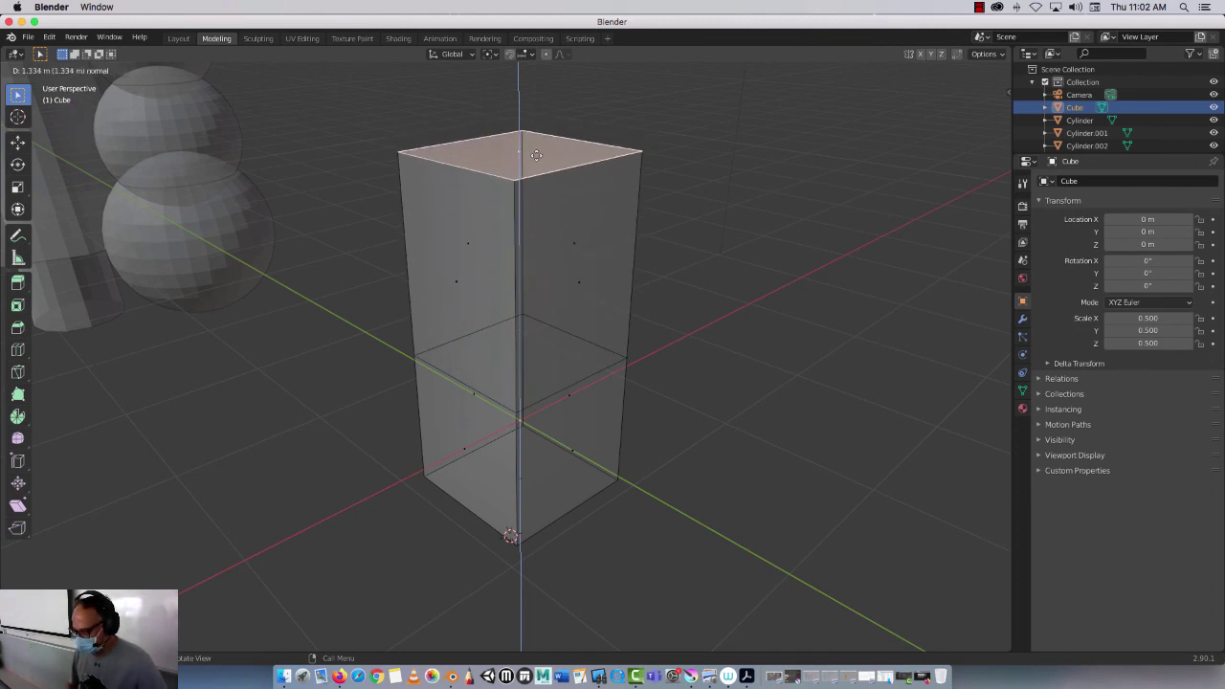
# Confirm the extrusion, then shift the top face sideways along Y and shrink it
pyautogui.click(536, 155)
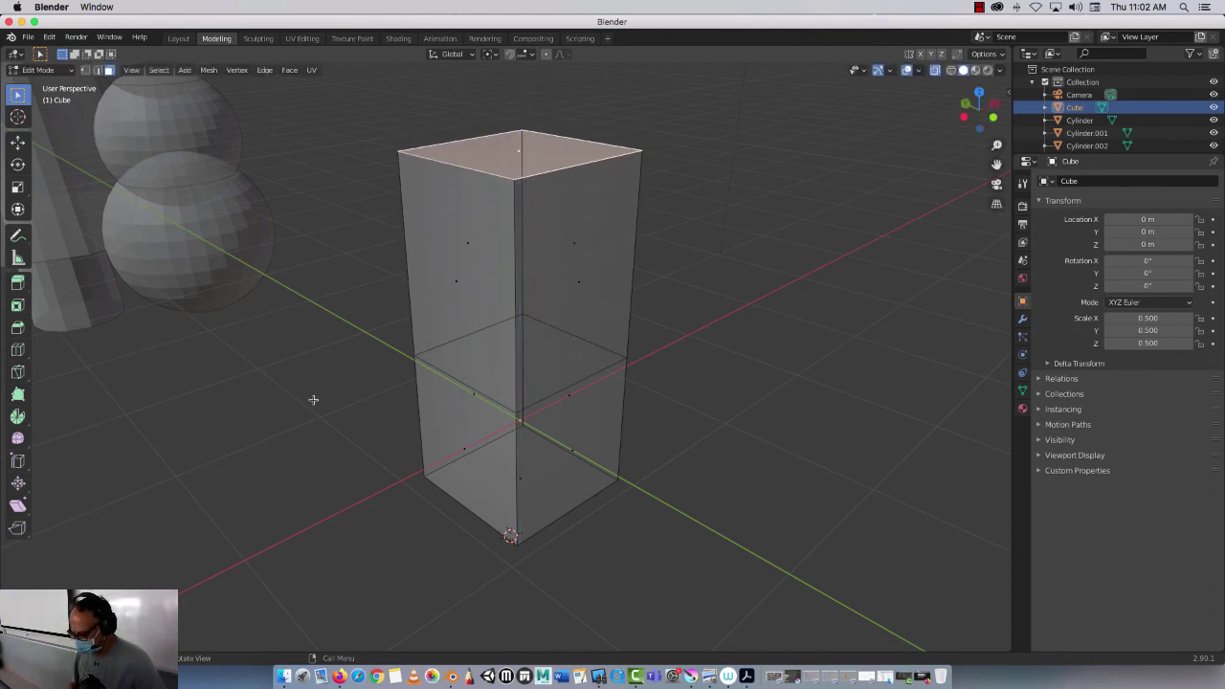
pyautogui.moveTo(313, 399); pyautogui.dragTo(492, 228, button='middle')
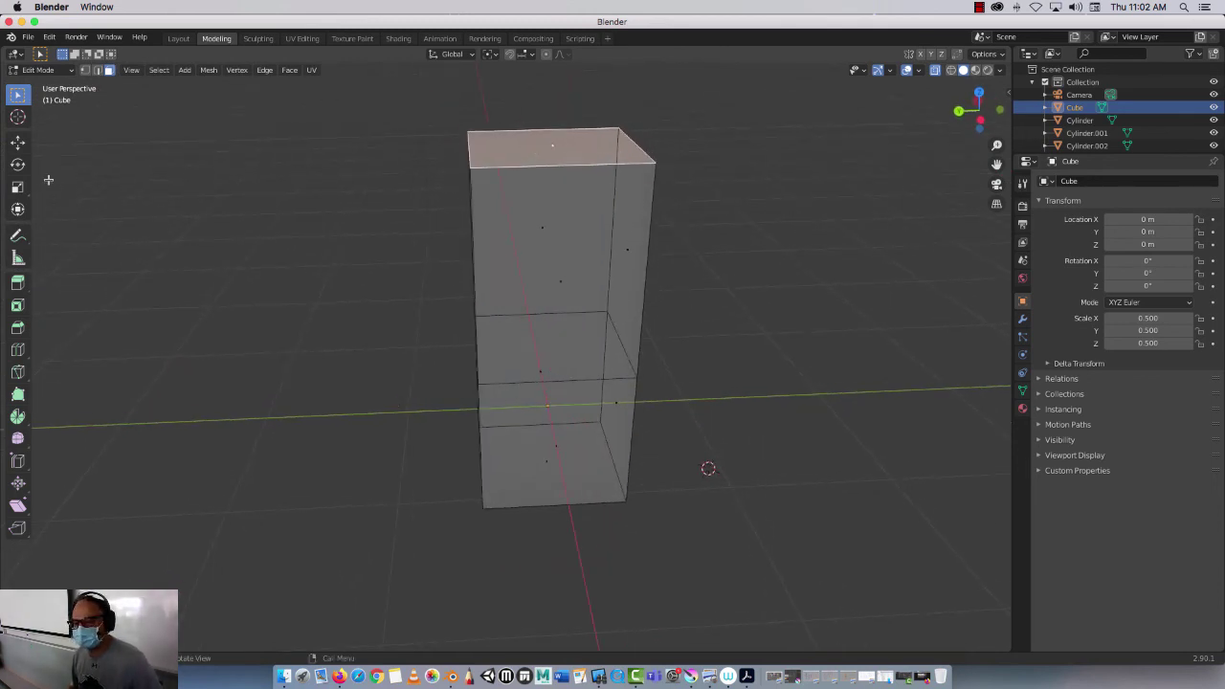
pyautogui.click(18, 142)
pyautogui.moveTo(501, 150); pyautogui.dragTo(470, 151)
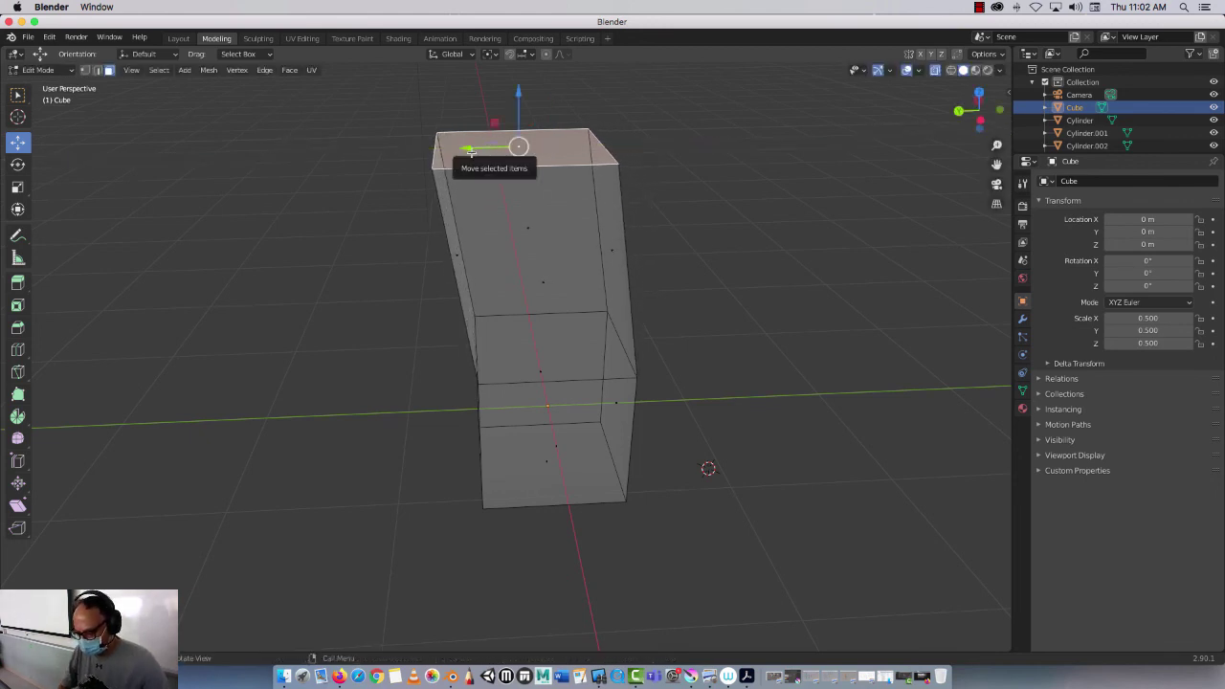
pyautogui.press('s')
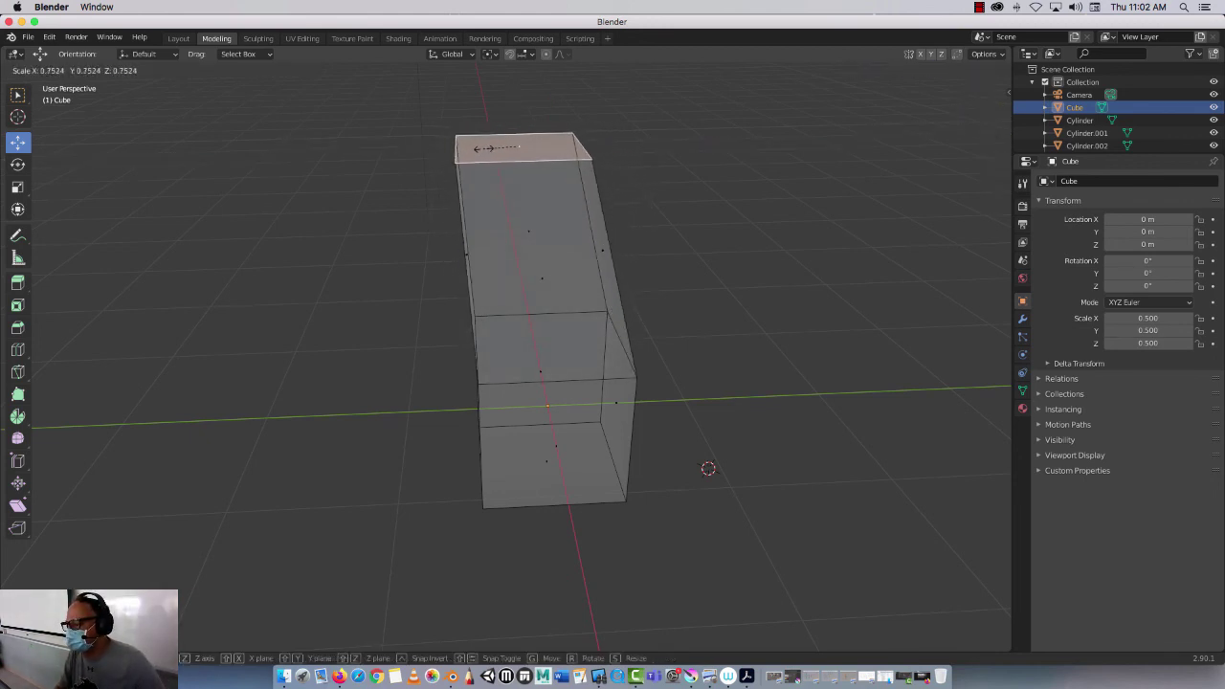
pyautogui.click(490, 148)
# Extrude a third section upward and scale its top face narrower
pyautogui.moveTo(422, 185); pyautogui.dragTo(411, 224, button='middle')
pyautogui.moveTo(417, 268); pyautogui.dragTo(374, 282, button='middle')
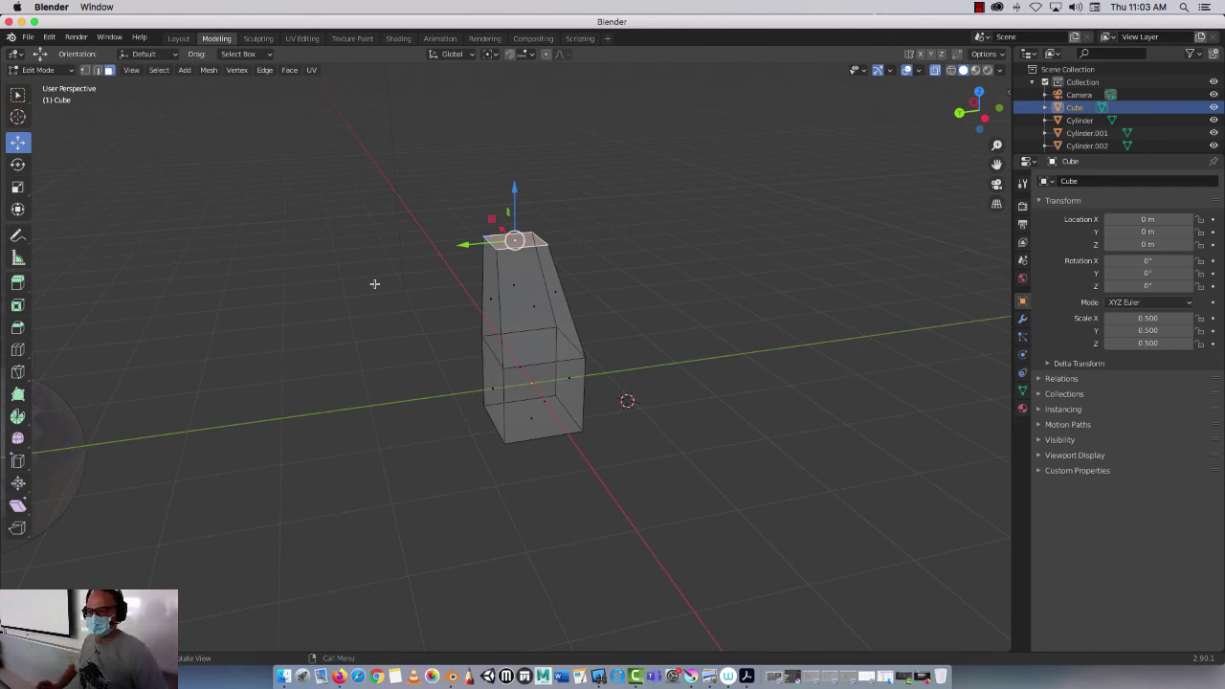
pyautogui.press('e')
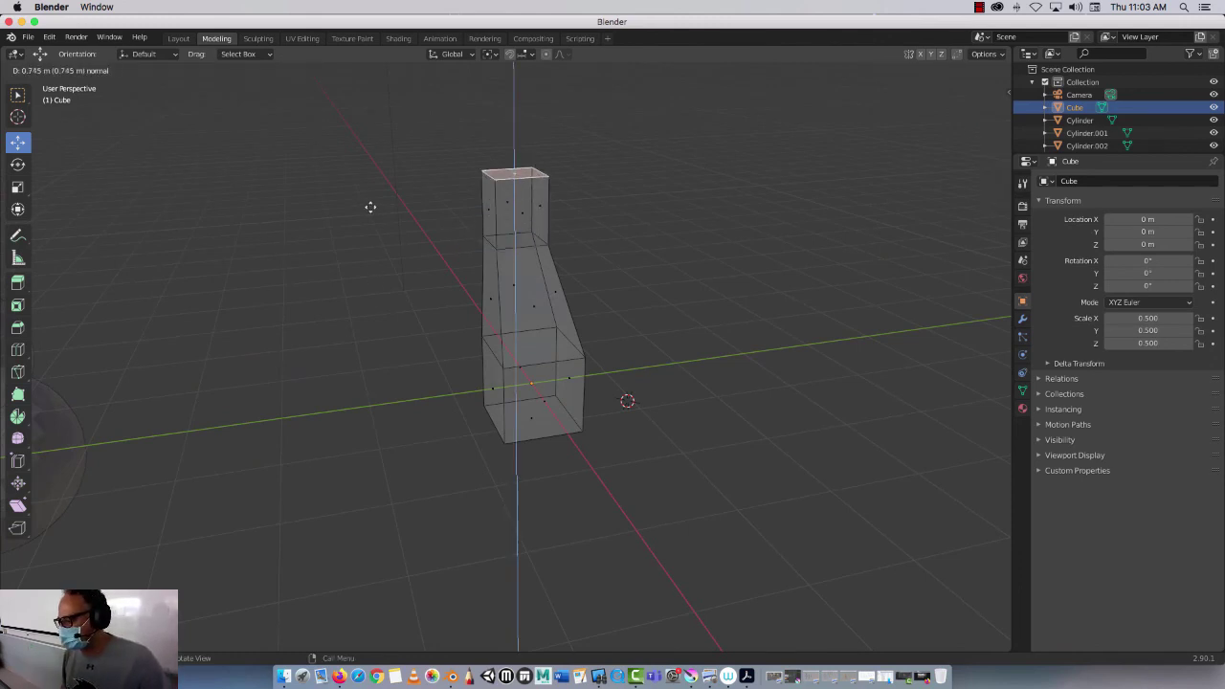
pyautogui.click(369, 191)
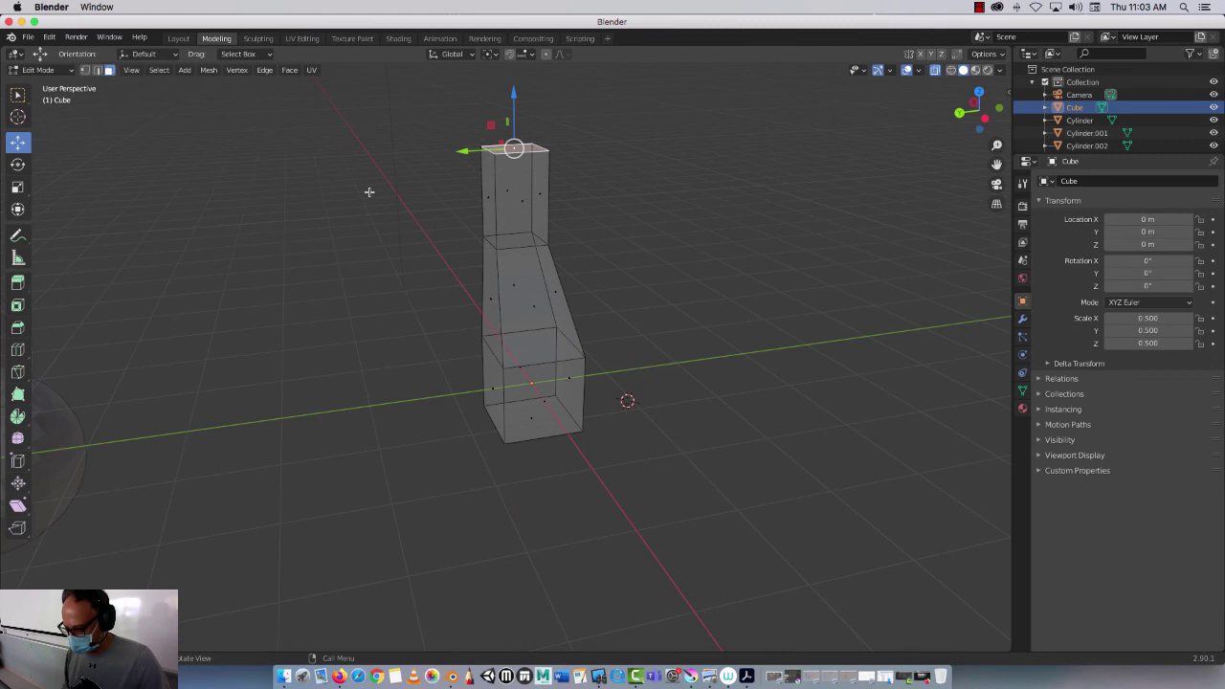
pyautogui.press('s')
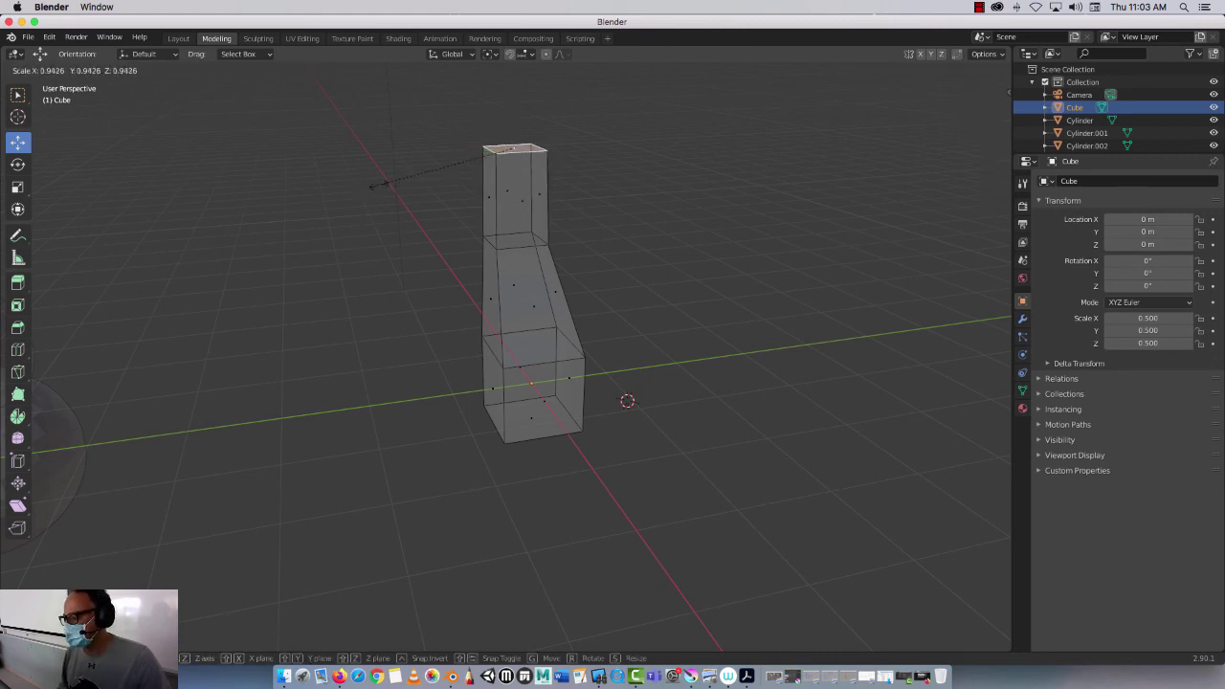
pyautogui.click(407, 182)
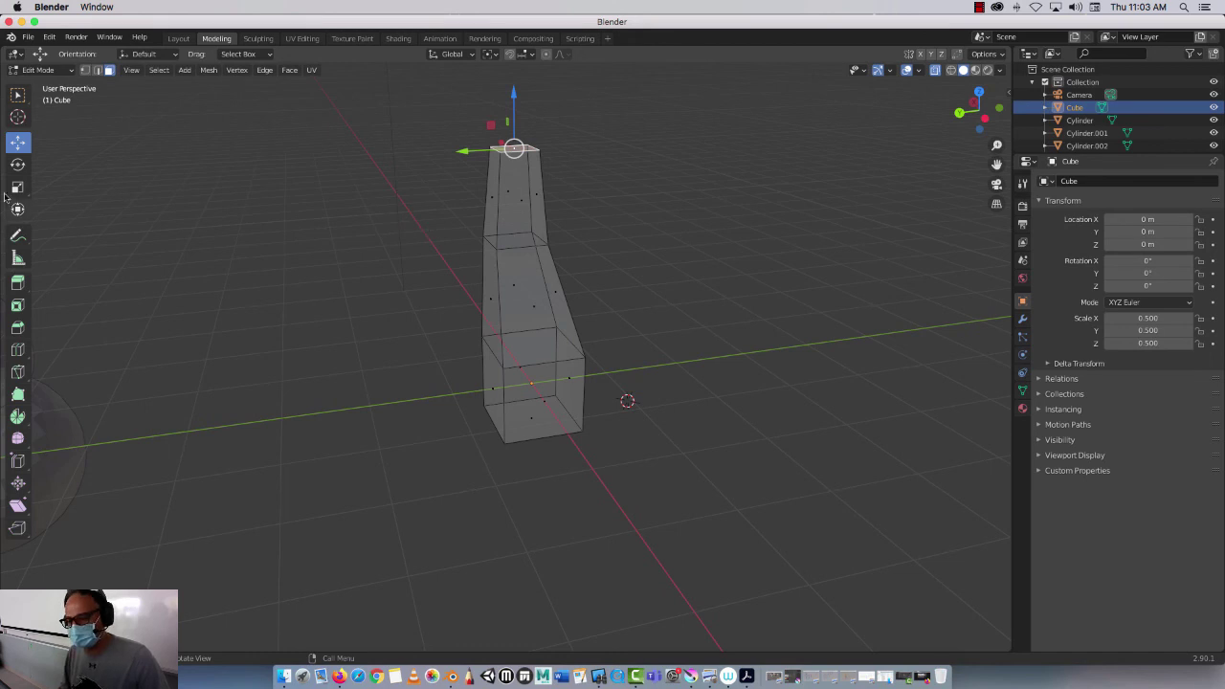
# Tilt the top face about X, lower it and nudge it sideways
pyautogui.click(17, 164)
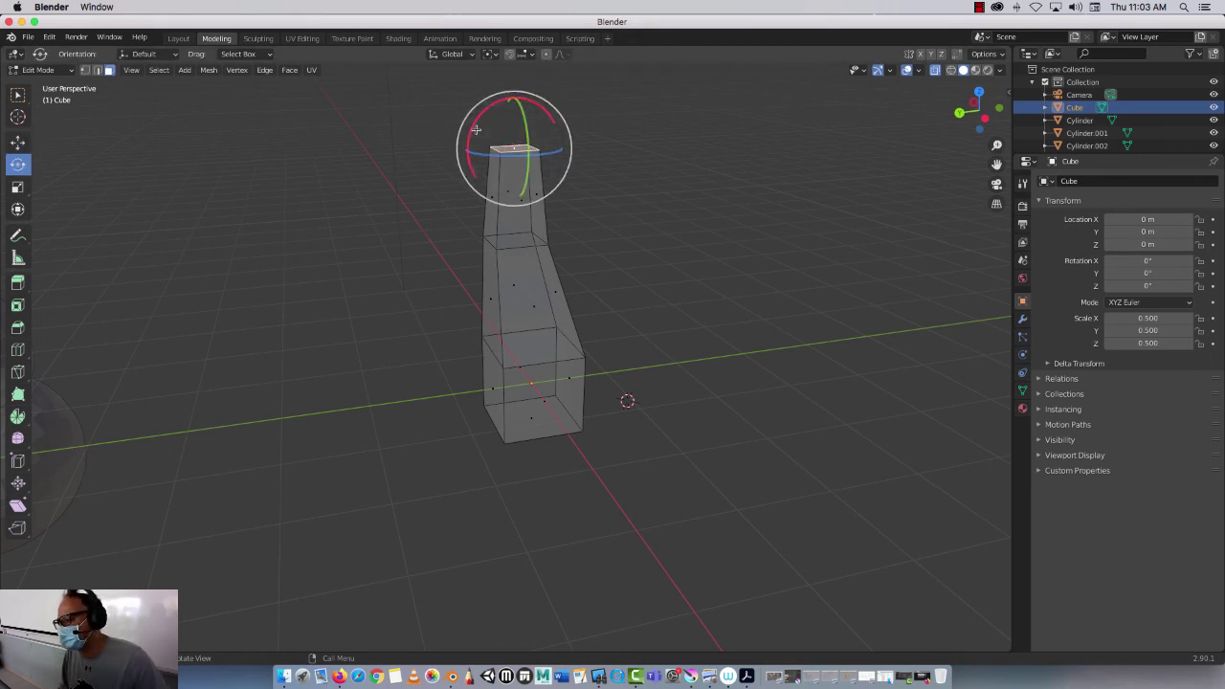
pyautogui.moveTo(469, 128); pyautogui.dragTo(462, 147)
pyautogui.moveTo(370, 214)
pyautogui.mouseDown(button='middle')
pyautogui.moveTo(273, 225)
pyautogui.moveTo(353, 213)
pyautogui.mouseUp(button='middle')
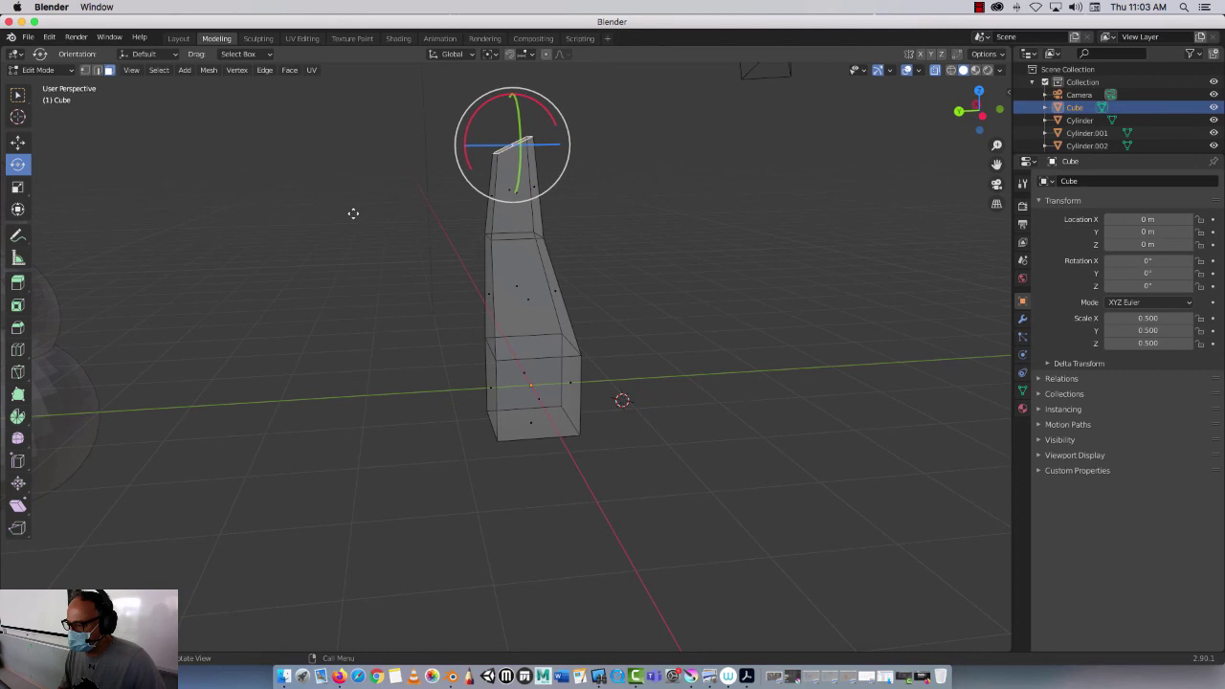
pyautogui.press('g')
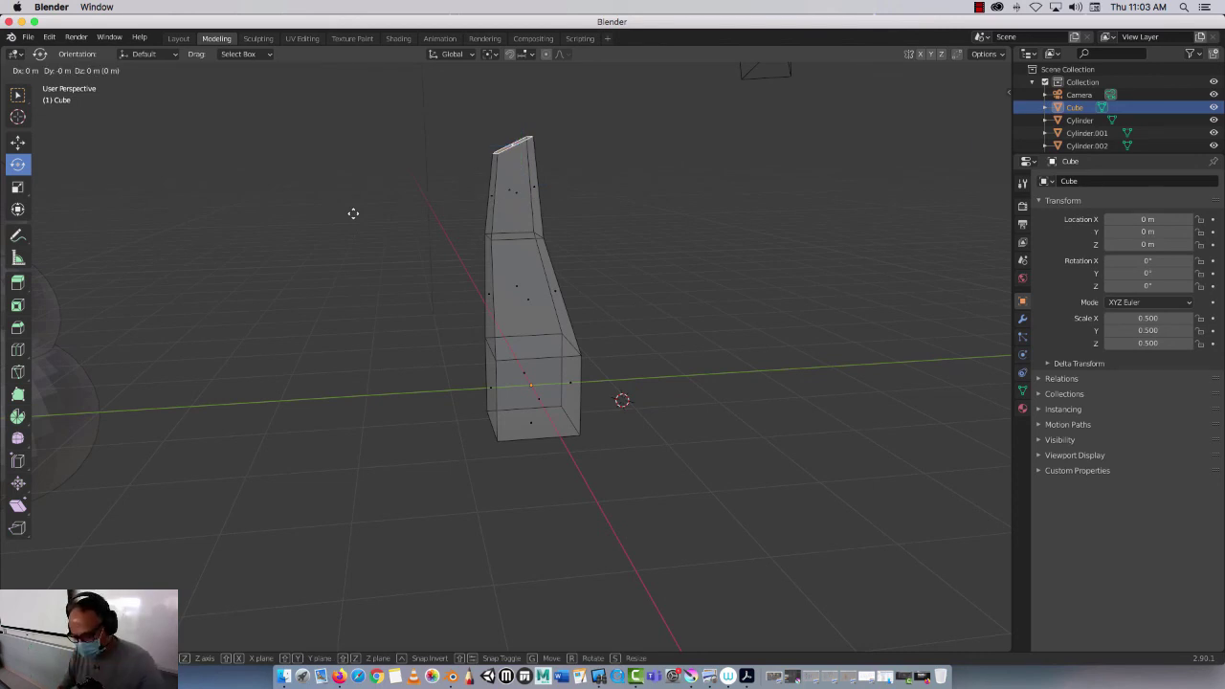
pyautogui.click(358, 268)
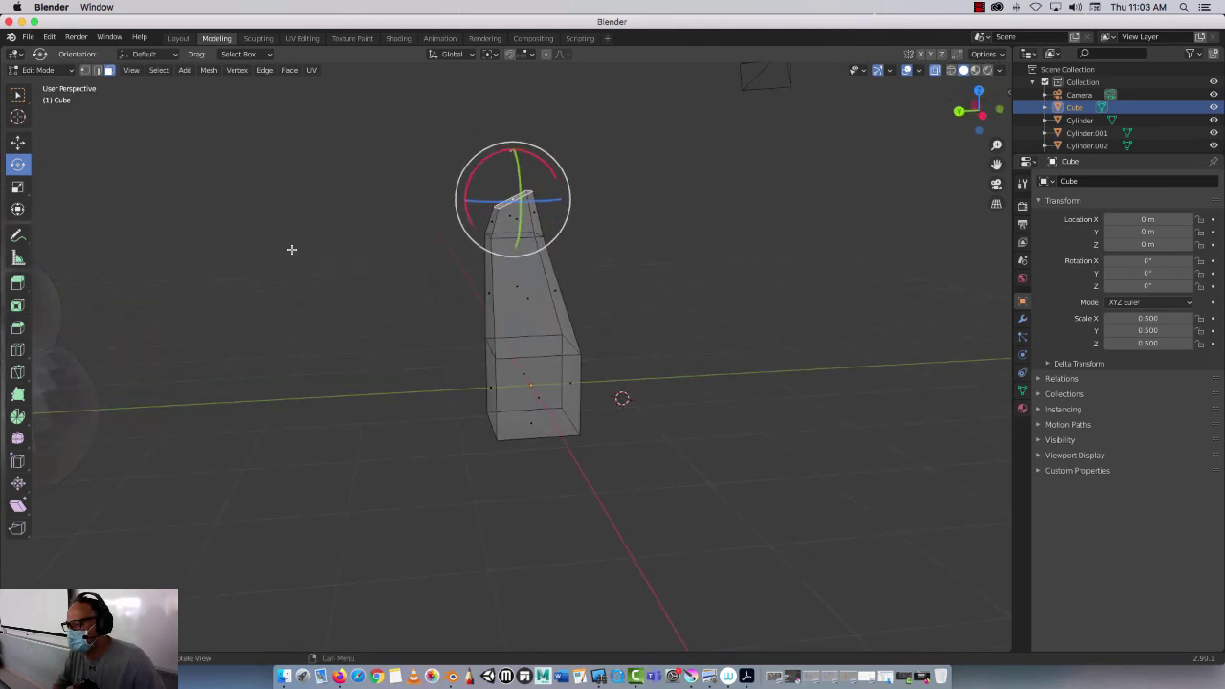
pyautogui.click(17, 142)
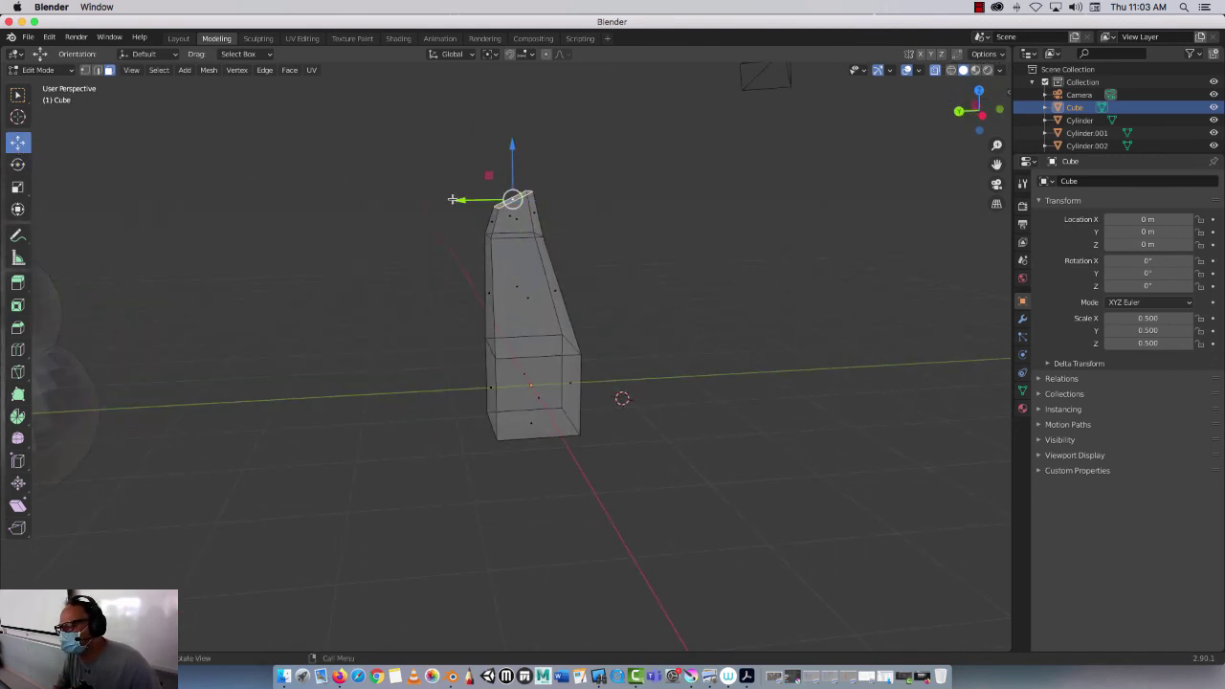
pyautogui.moveTo(454, 200); pyautogui.dragTo(430, 200)
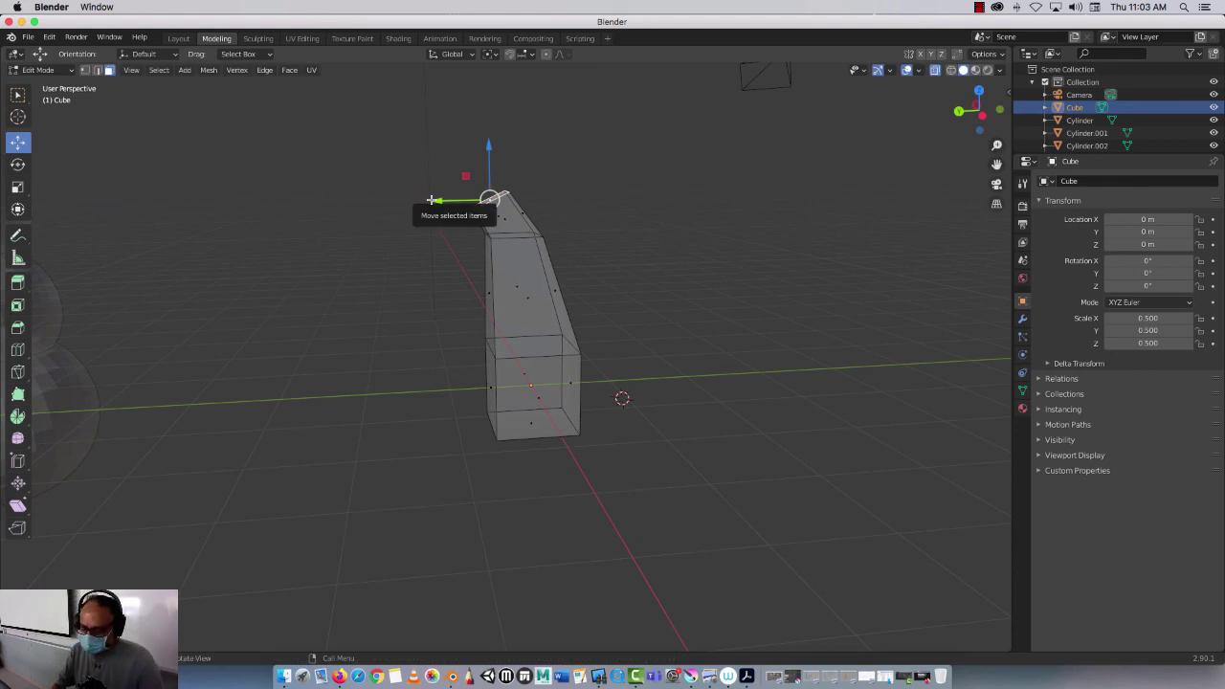
# Extrude a fourth segment up and to the left with a narrower tip
pyautogui.press('e')
pyautogui.click(380, 129)
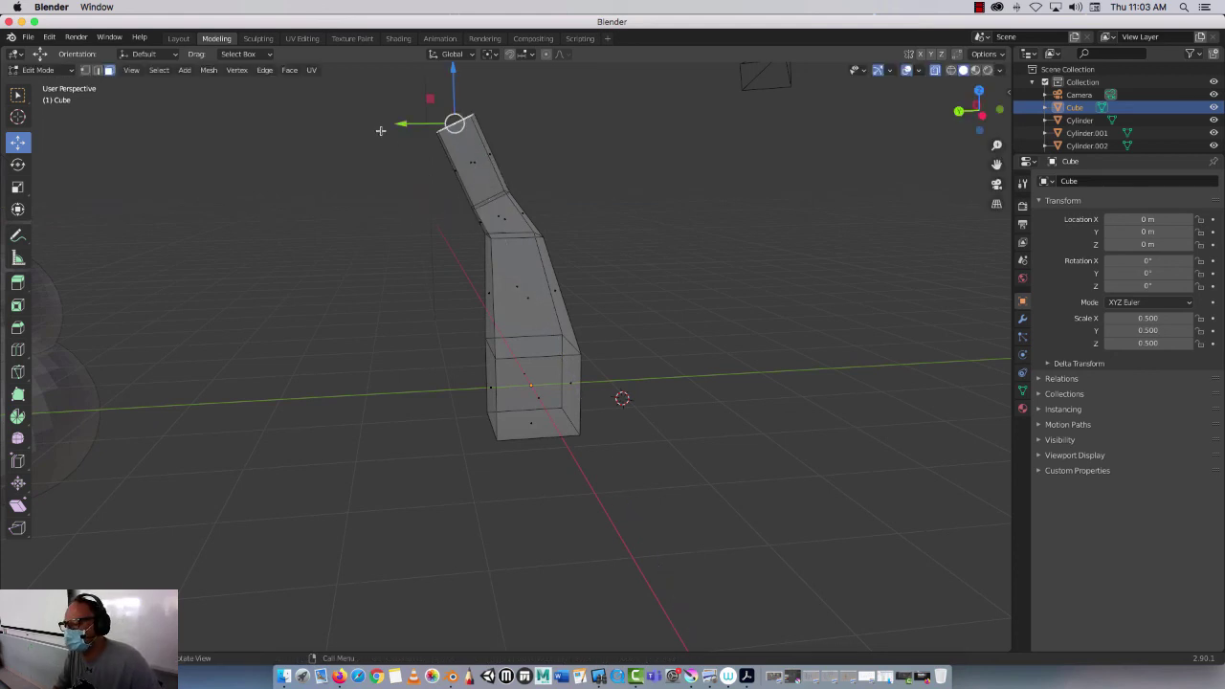
pyautogui.press('s')
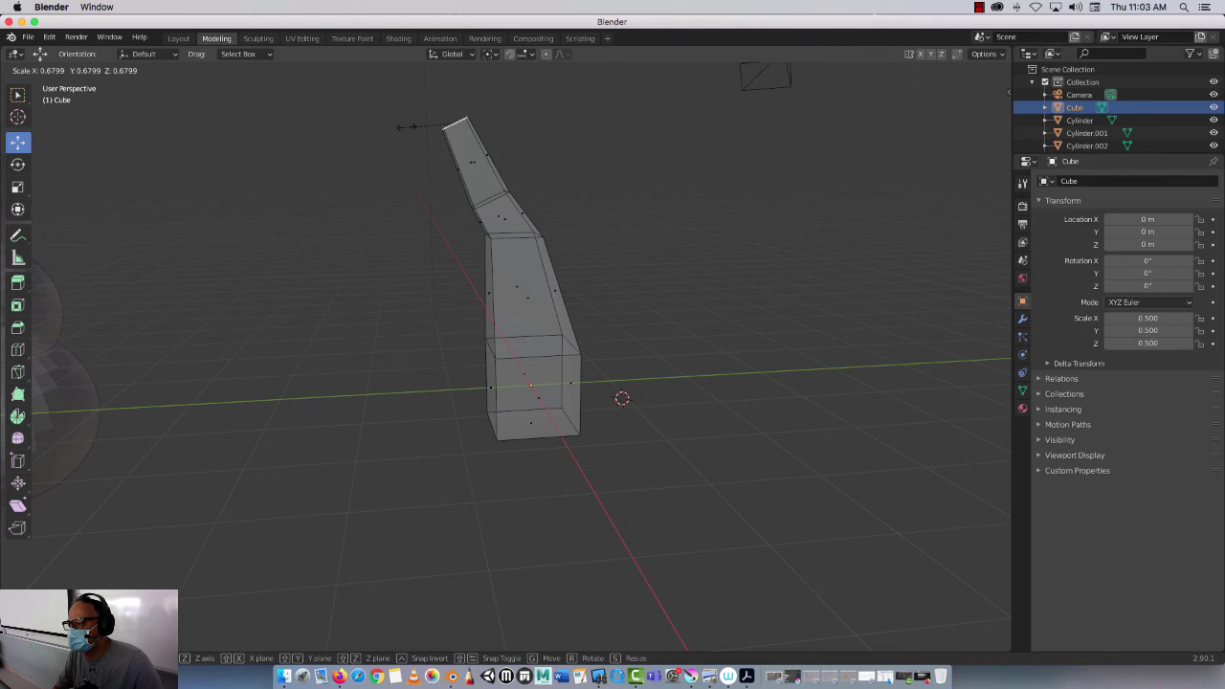
pyautogui.click(410, 125)
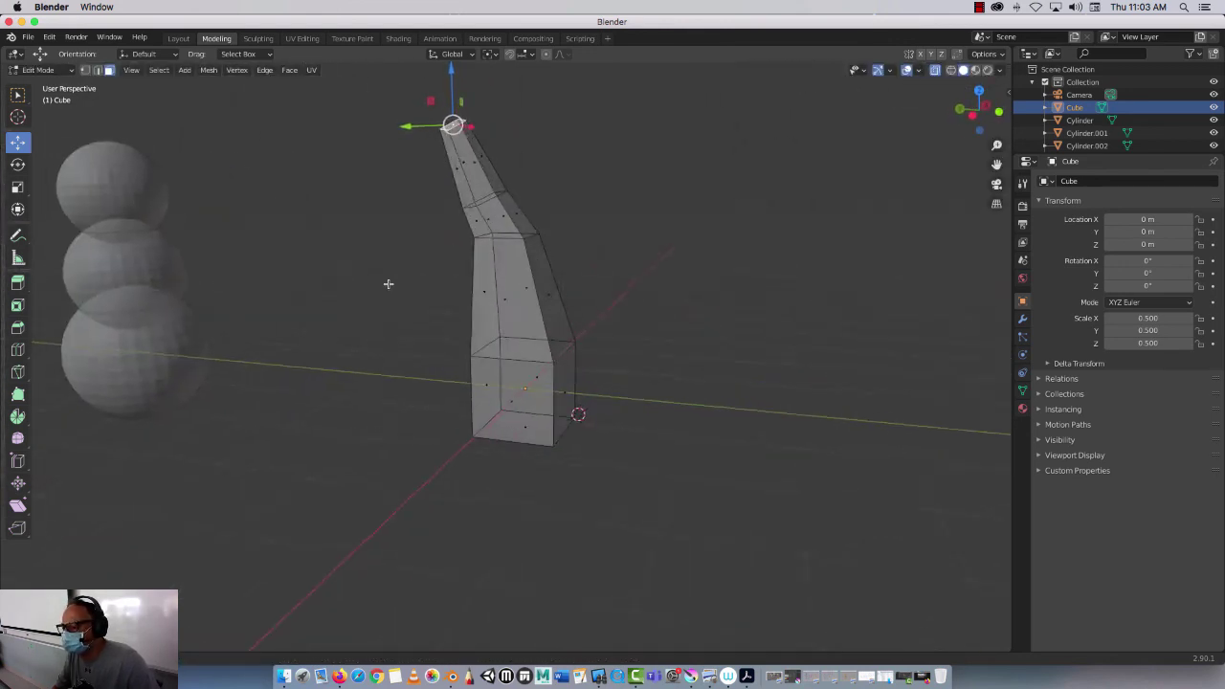
pyautogui.moveTo(386, 282); pyautogui.dragTo(376, 295, button='middle')
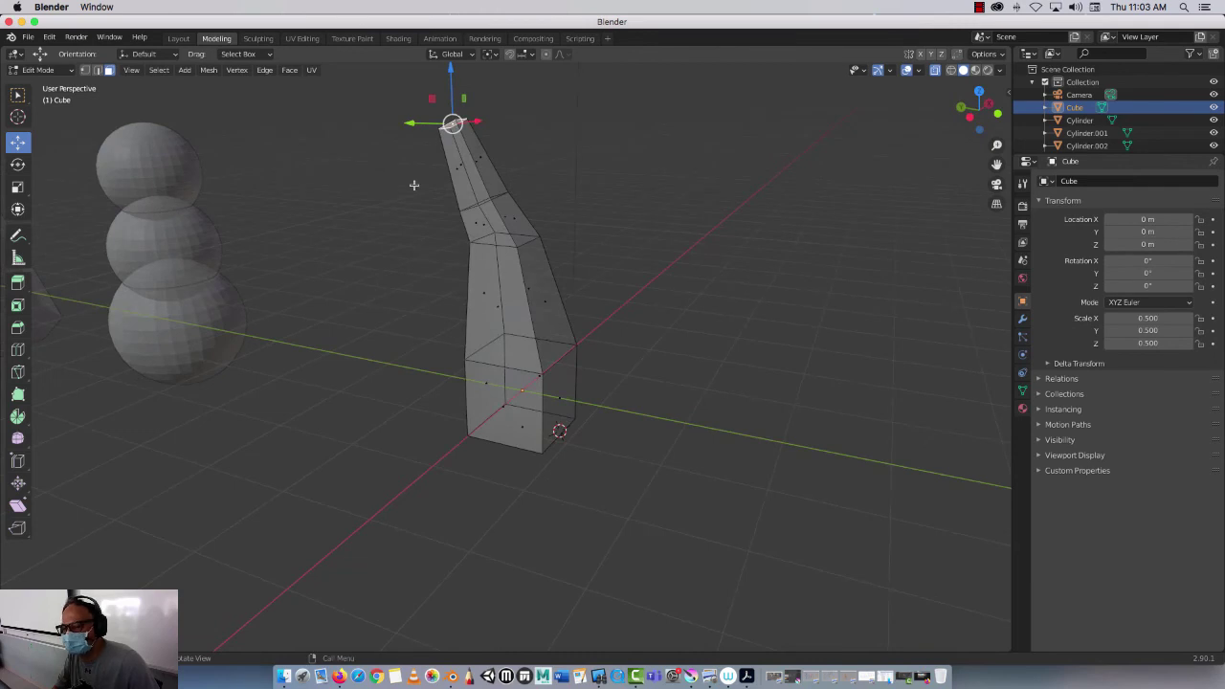
# Extrude the upper side face of the trunk up-right and scale its end smaller
pyautogui.click(511, 222)
pyautogui.press('g')
pyautogui.press('z')
pyautogui.press('z')
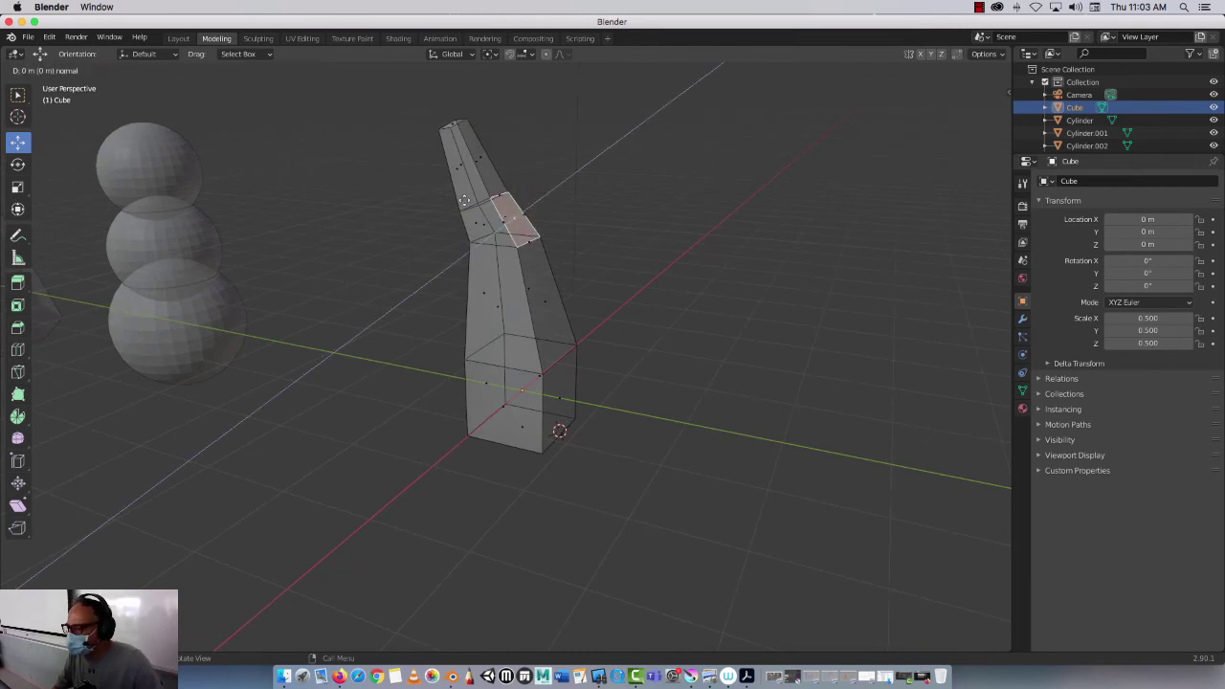
pyautogui.click(539, 198)
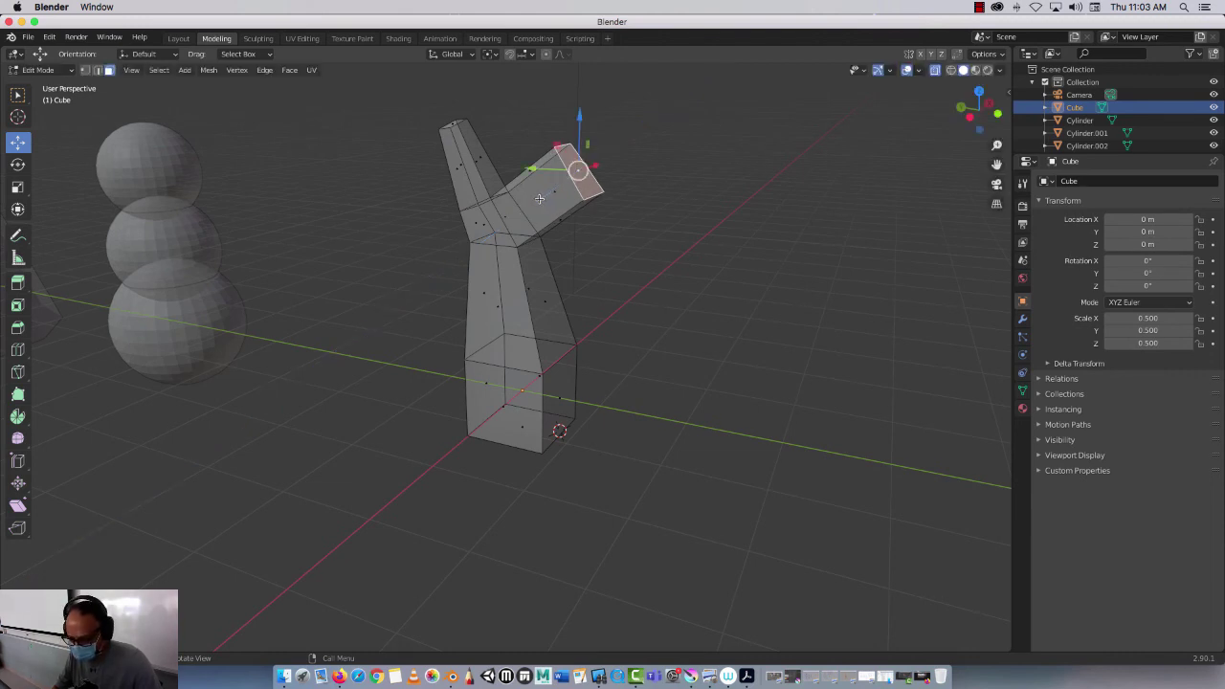
pyautogui.press('s')
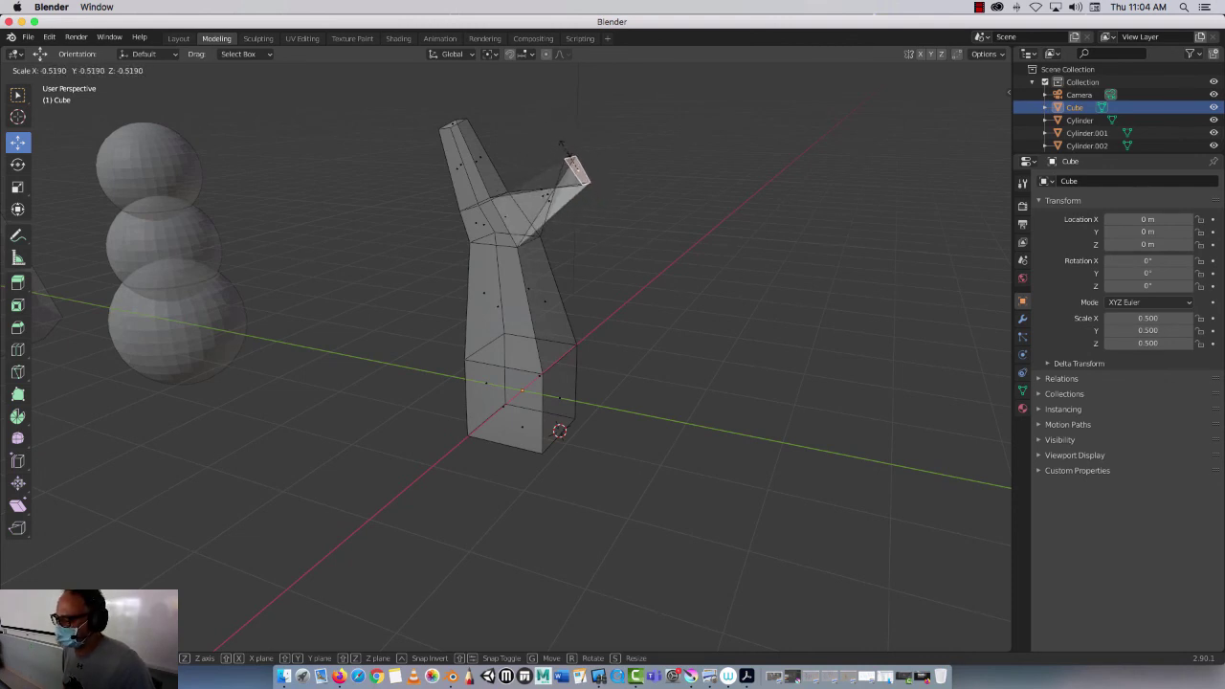
pyautogui.click(595, 194)
# Extrude the branch end again and scale the tip almost to a point
pyautogui.moveTo(362, 286); pyautogui.dragTo(415, 281, button='middle')
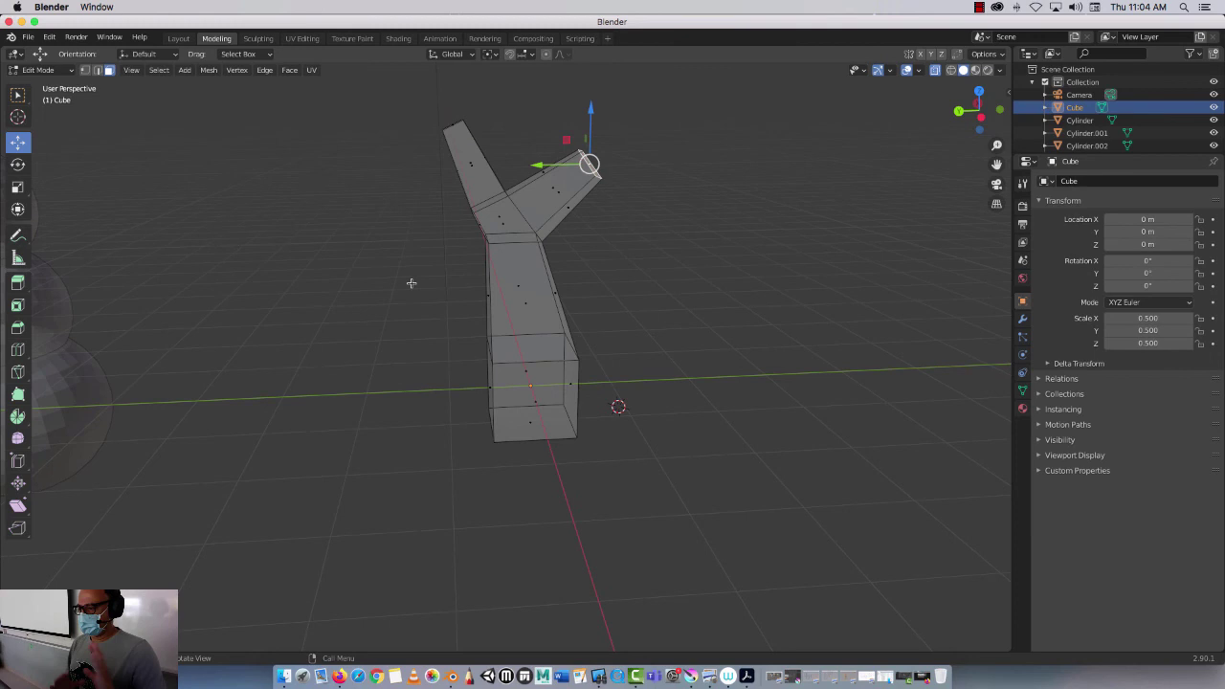
pyautogui.press('e')
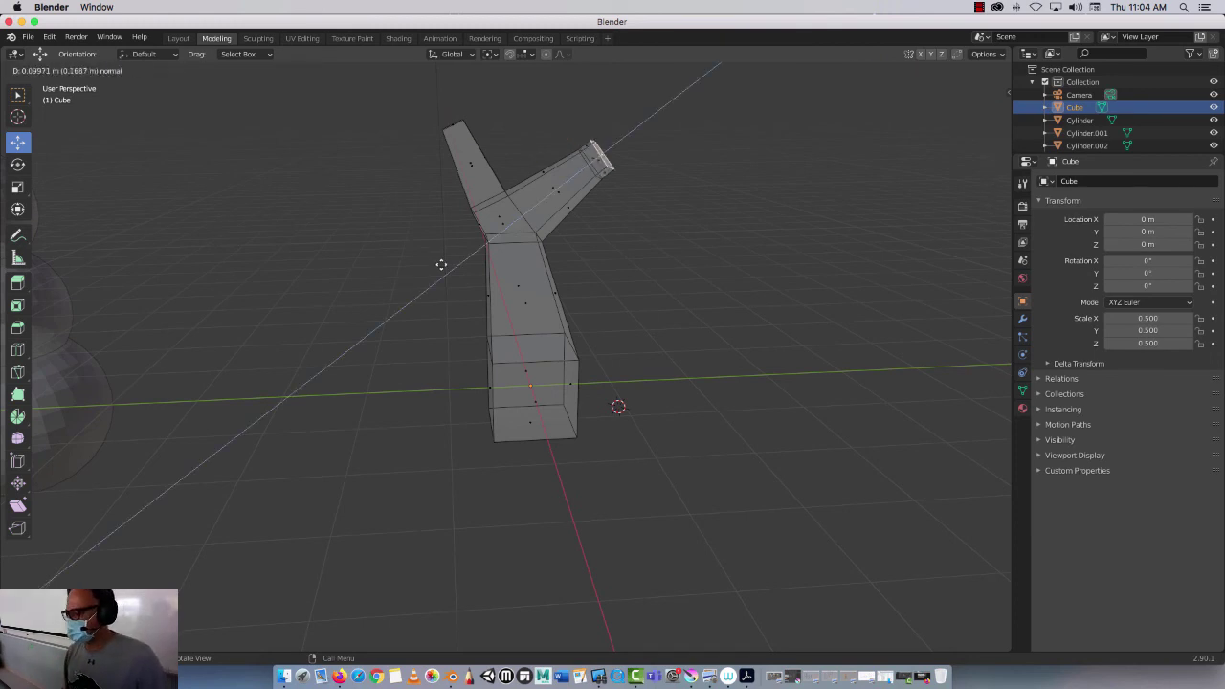
pyautogui.click(511, 232)
pyautogui.press('s')
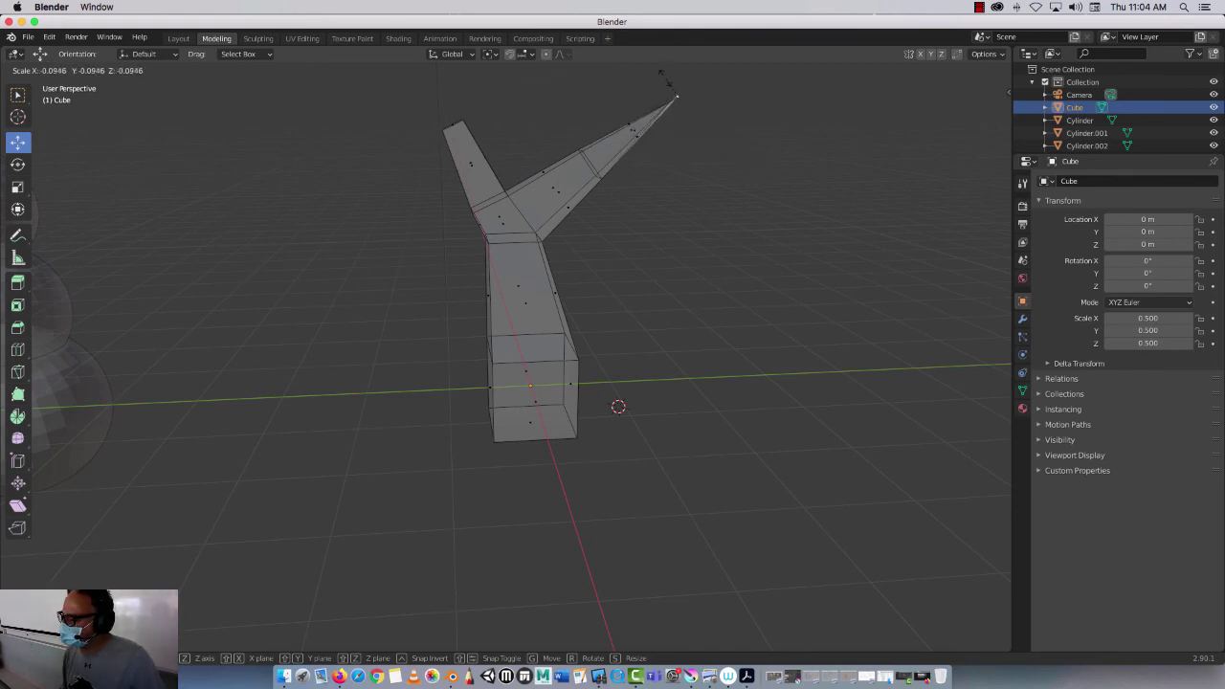
pyautogui.click(637, 634)
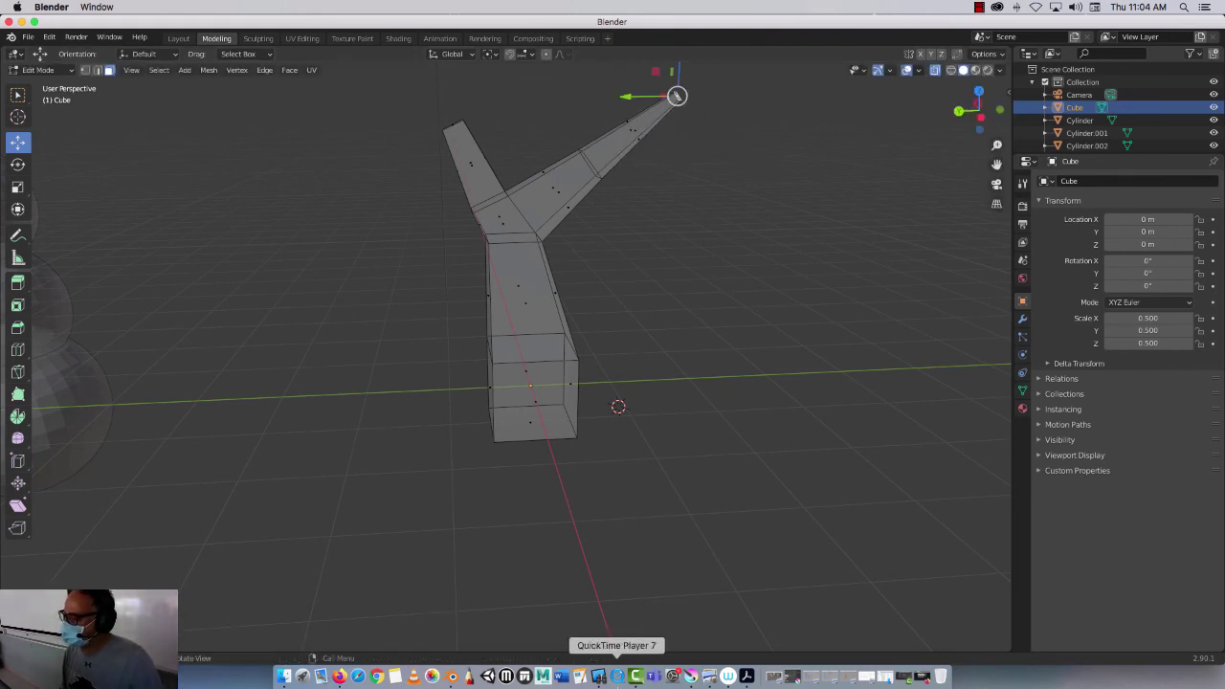
# Pull the left branch's tip vertex up and left, then shift the top vertex along Y
pyautogui.moveTo(392, 410)
pyautogui.mouseDown(button='middle')
pyautogui.moveTo(444, 431)
pyautogui.moveTo(397, 395)
pyautogui.mouseUp(button='middle')
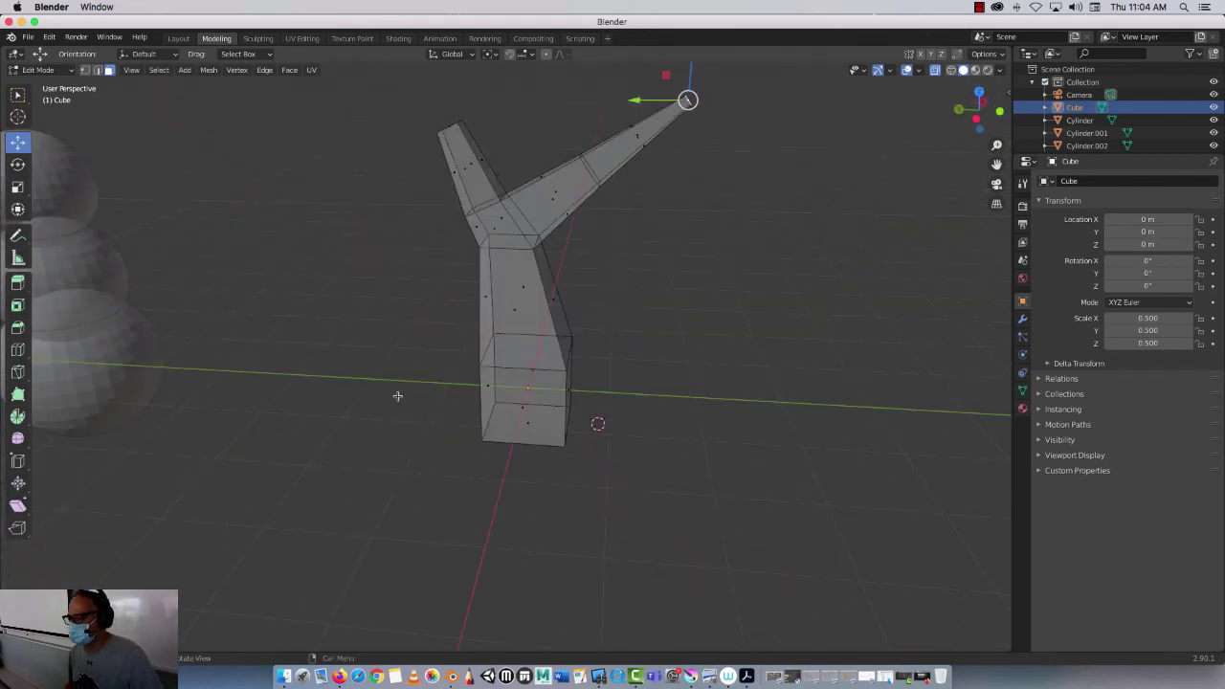
pyautogui.moveTo(401, 241); pyautogui.dragTo(466, 157, button='middle')
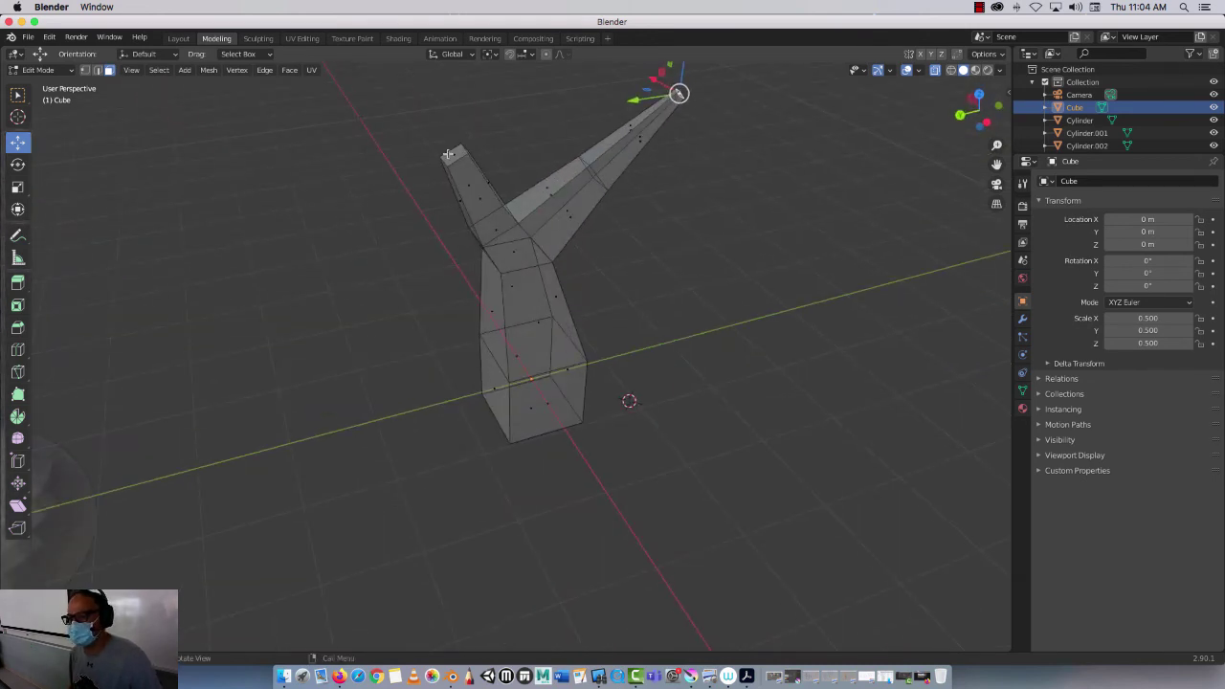
pyautogui.click(448, 154)
pyautogui.moveTo(452, 155); pyautogui.dragTo(420, 102)
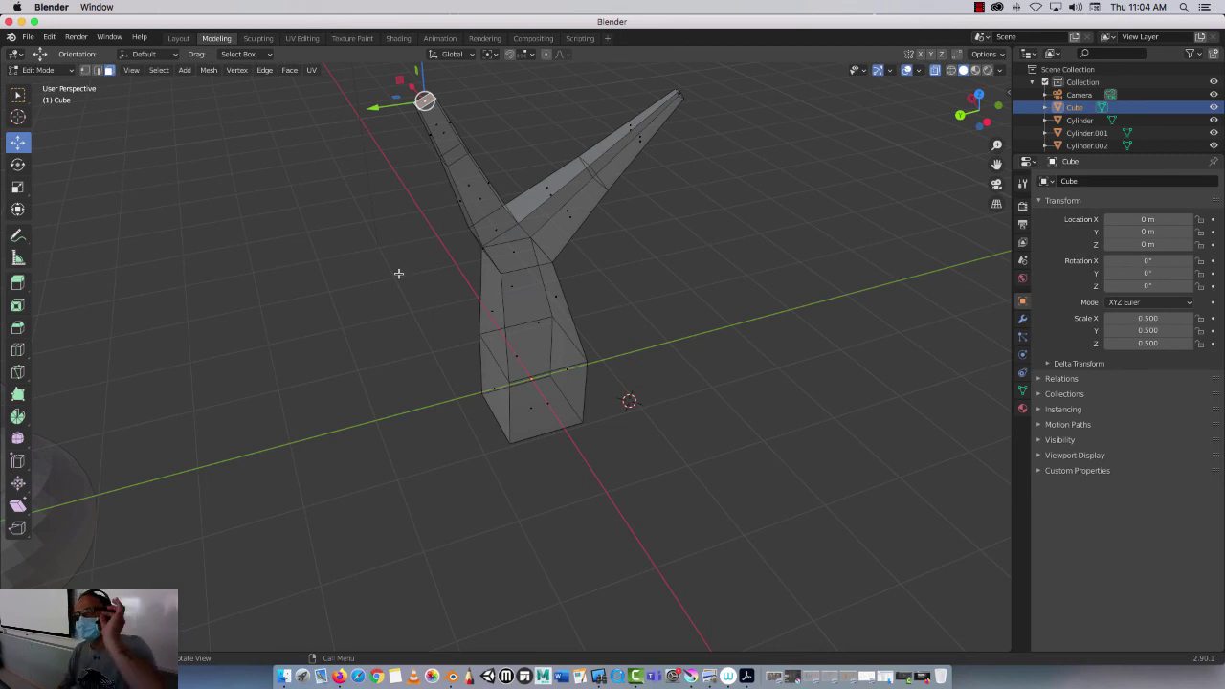
pyautogui.moveTo(394, 287); pyautogui.dragTo(443, 224, button='middle')
pyautogui.moveTo(442, 215); pyautogui.dragTo(415, 227)
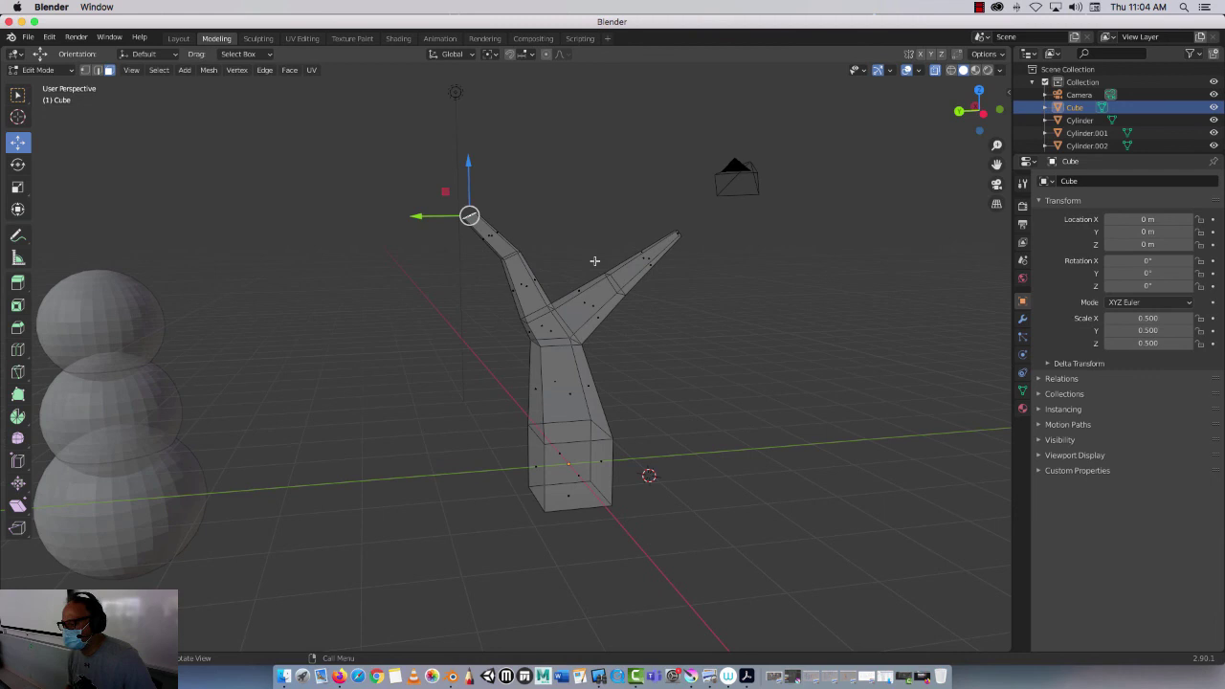
pyautogui.moveTo(594, 261); pyautogui.dragTo(639, 307)
pyautogui.moveTo(639, 306); pyautogui.dragTo(623, 286, button='middle')
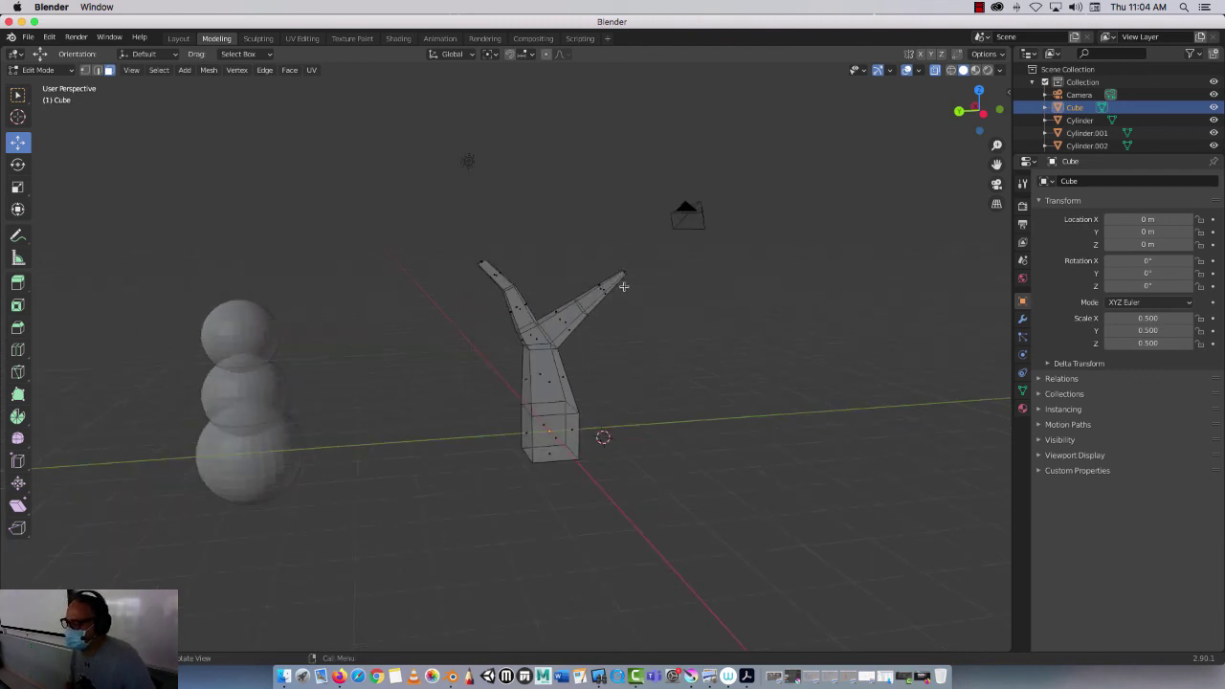
pyautogui.scroll(3, 623, 286)
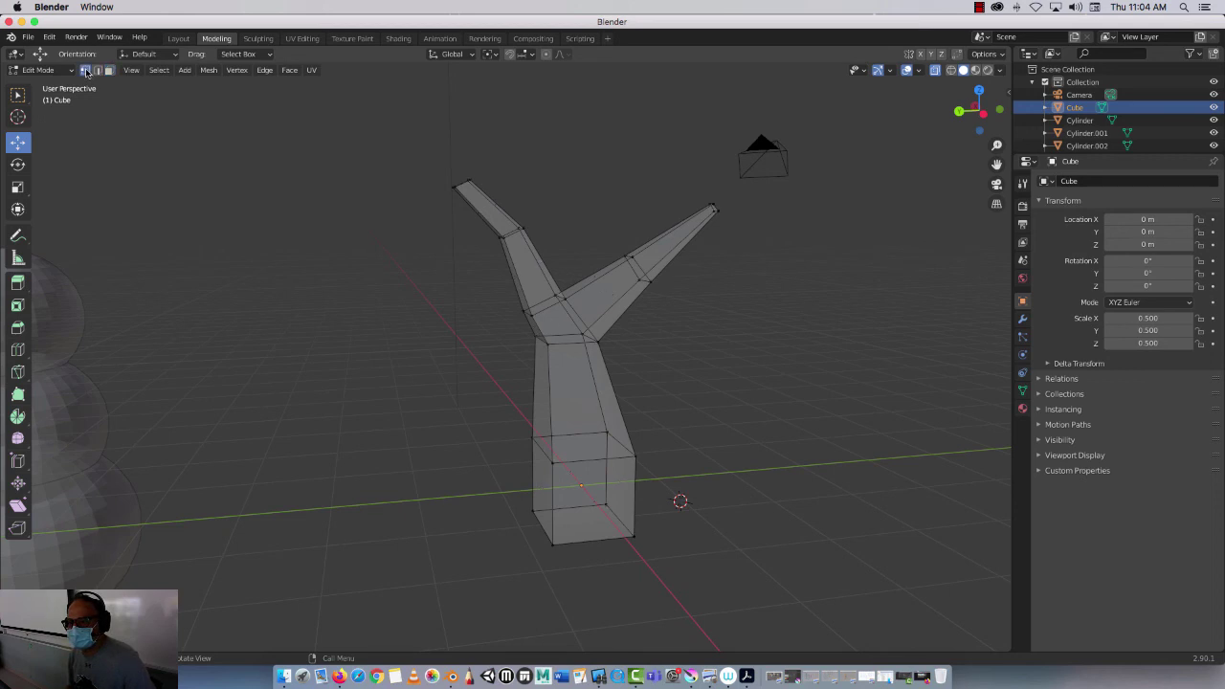
# Box-select the right branch and move it up and slightly toward the trunk
pyautogui.moveTo(597, 238); pyautogui.dragTo(672, 302)
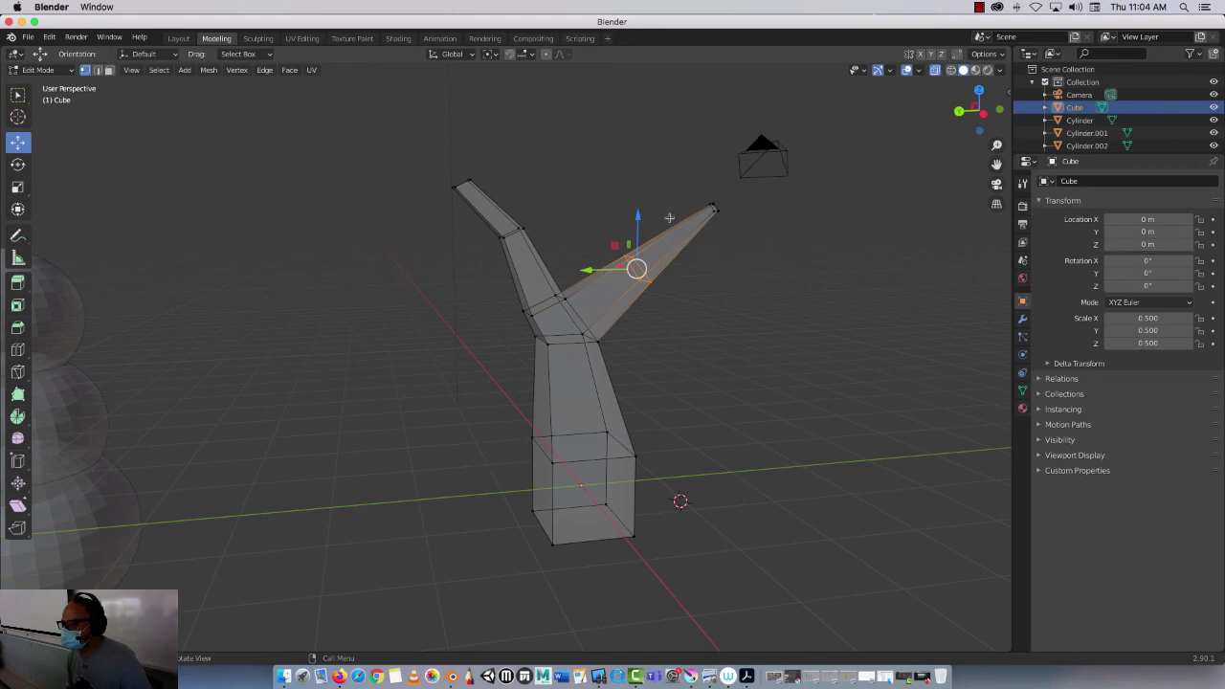
pyautogui.moveTo(635, 233); pyautogui.dragTo(631, 221)
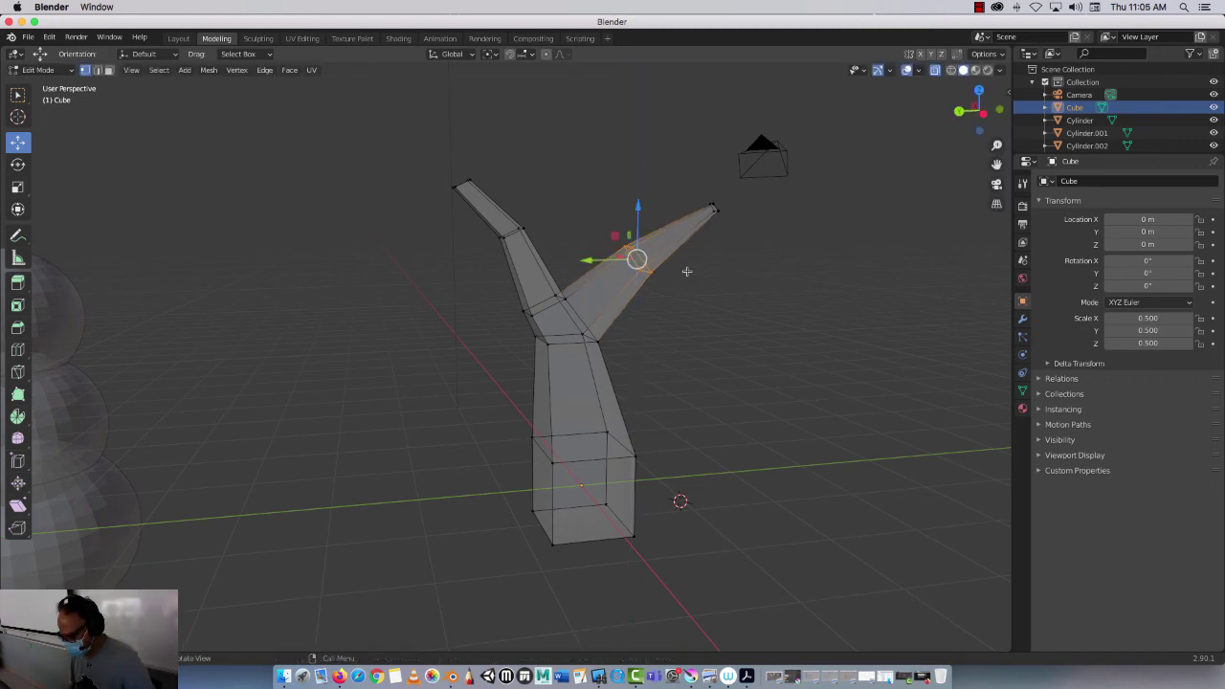
pyautogui.moveTo(686, 268); pyautogui.dragTo(629, 267, button='middle')
pyautogui.moveTo(581, 265); pyautogui.dragTo(568, 259)
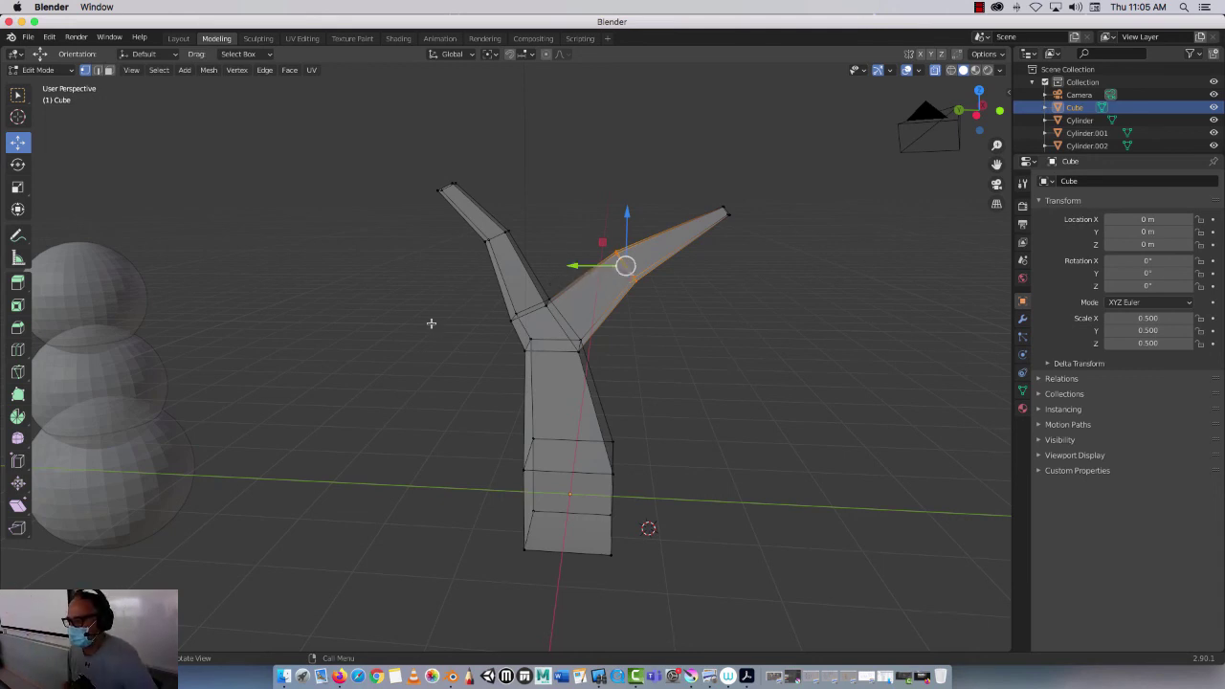
pyautogui.click(109, 70)
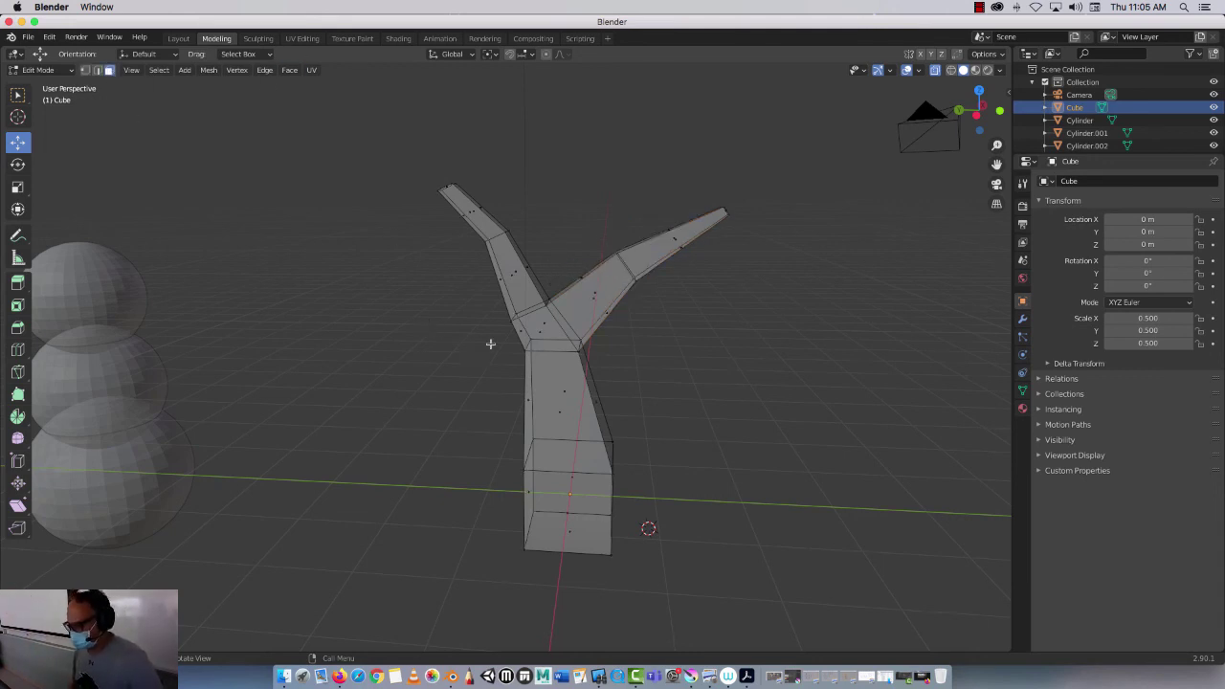
pyautogui.moveTo(490, 344); pyautogui.dragTo(533, 349, button='middle')
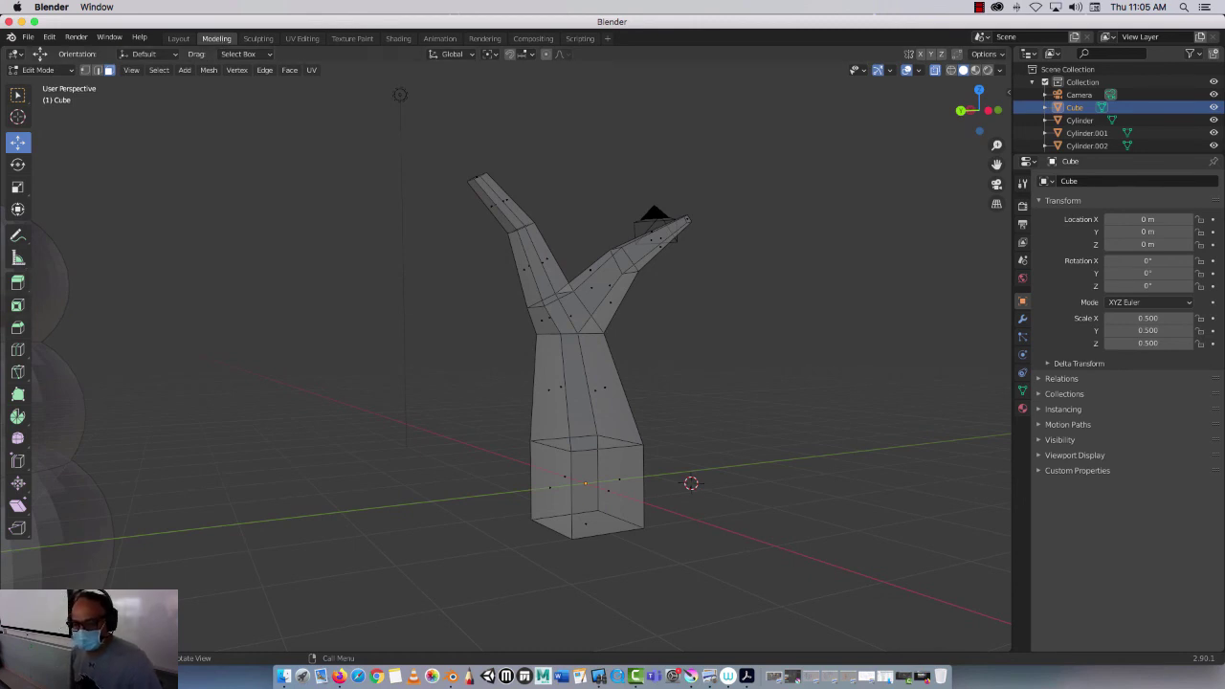
# Cut two horizontal edge loops into the lower trunk, one near the base
pyautogui.click(19, 350)
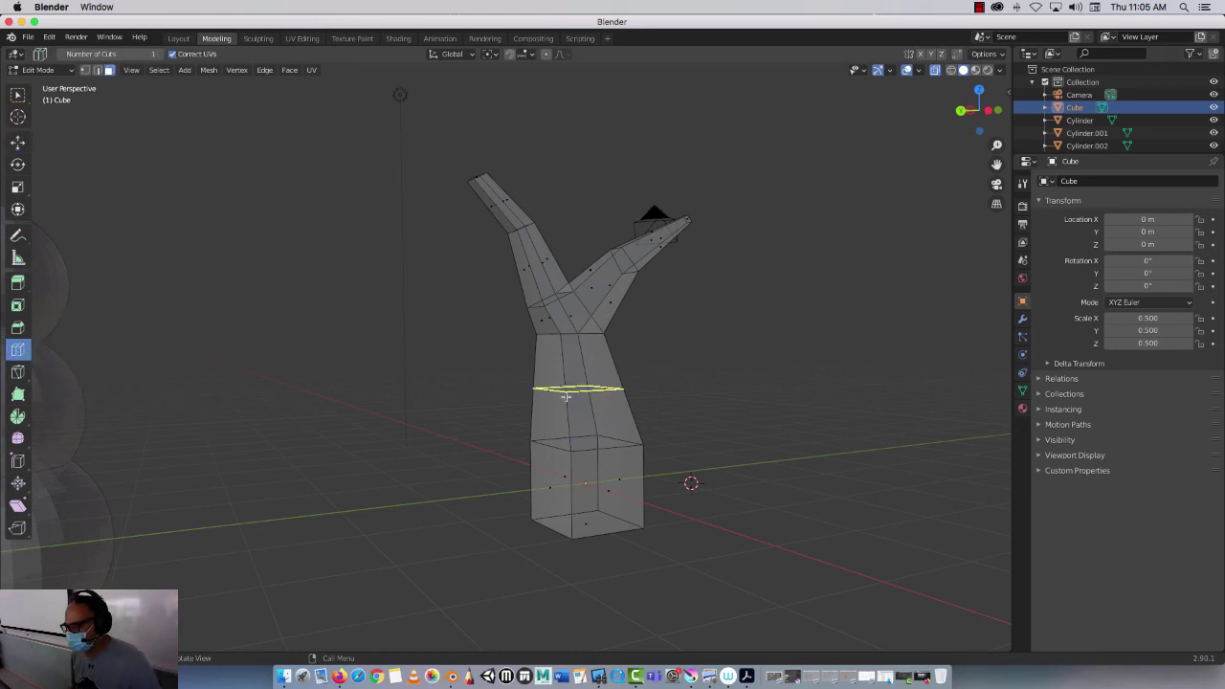
pyautogui.moveTo(566, 395)
pyautogui.mouseDown()
pyautogui.moveTo(566, 431)
pyautogui.moveTo(566, 359)
pyautogui.moveTo(566, 421)
pyautogui.moveTo(566, 369)
pyautogui.moveTo(567, 406)
pyautogui.mouseUp()
pyautogui.scroll(-5, 568, 414)
pyautogui.scroll(4, 565, 412)
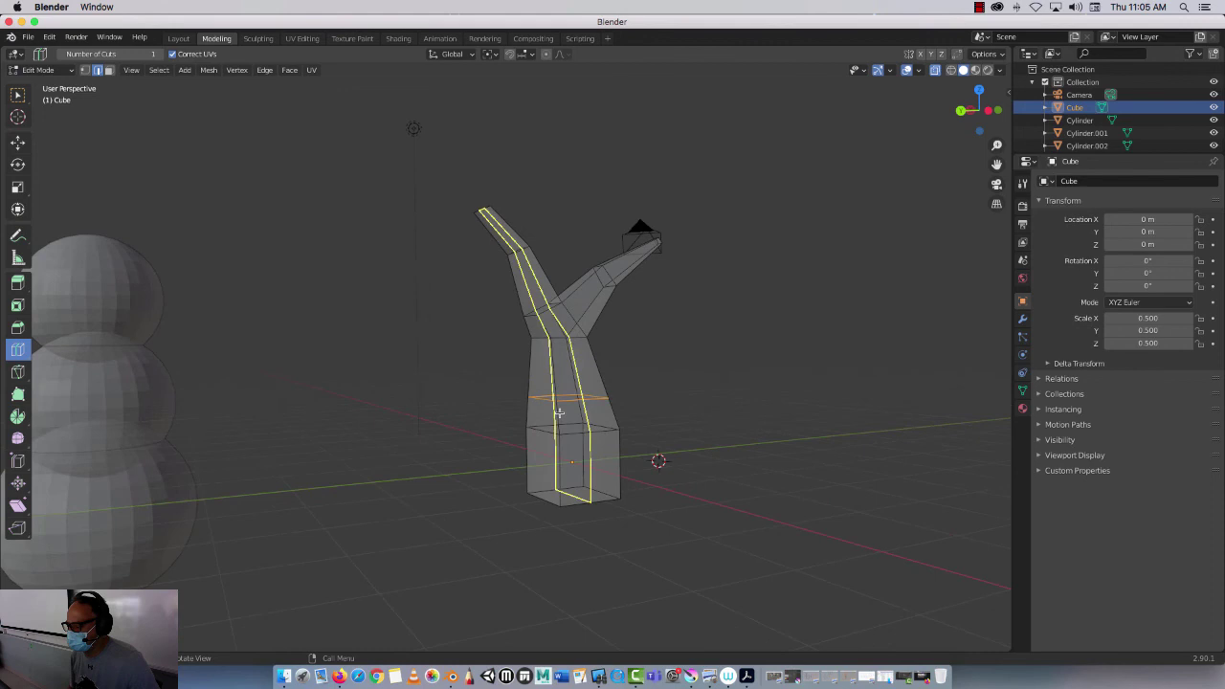
pyautogui.moveTo(439, 395); pyautogui.dragTo(613, 436, button='middle')
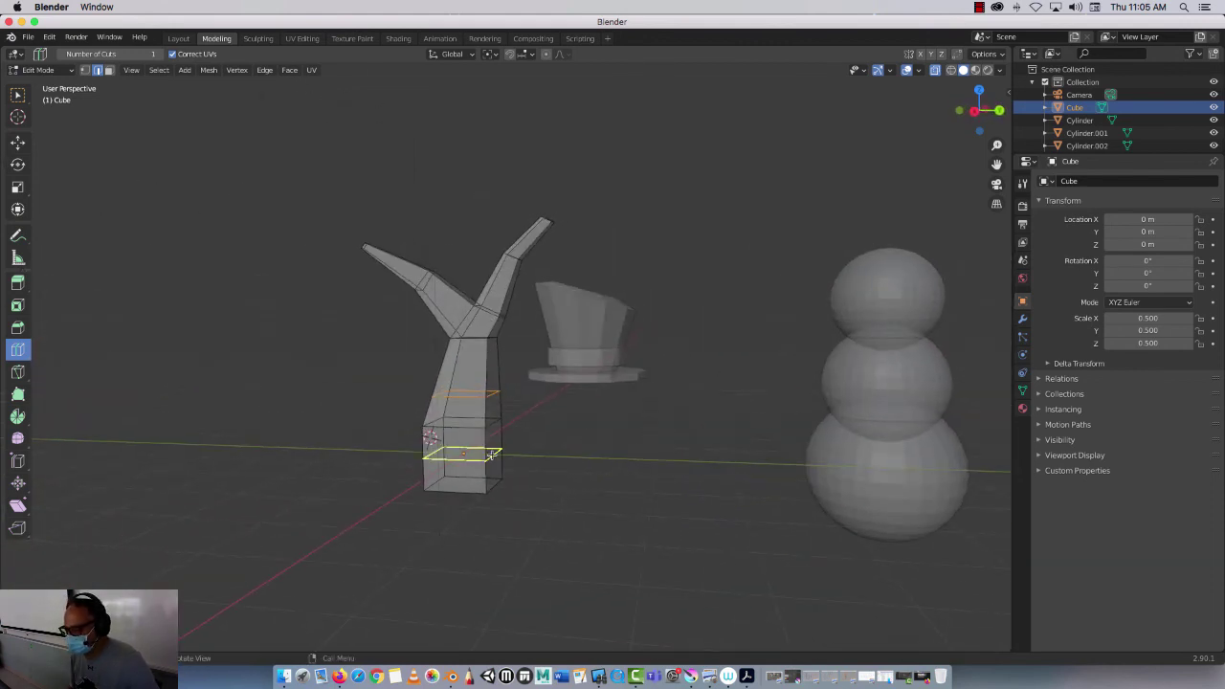
pyautogui.click(491, 456)
pyautogui.click(18, 143)
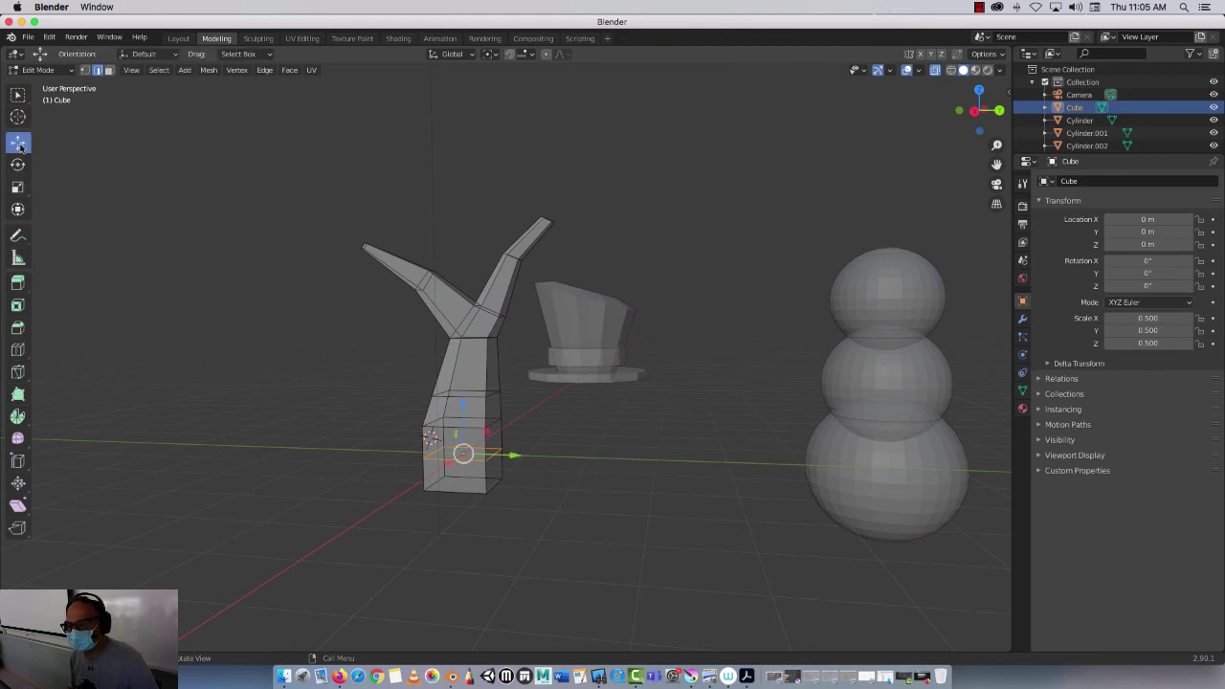
pyautogui.moveTo(416, 388); pyautogui.dragTo(374, 430, button='middle')
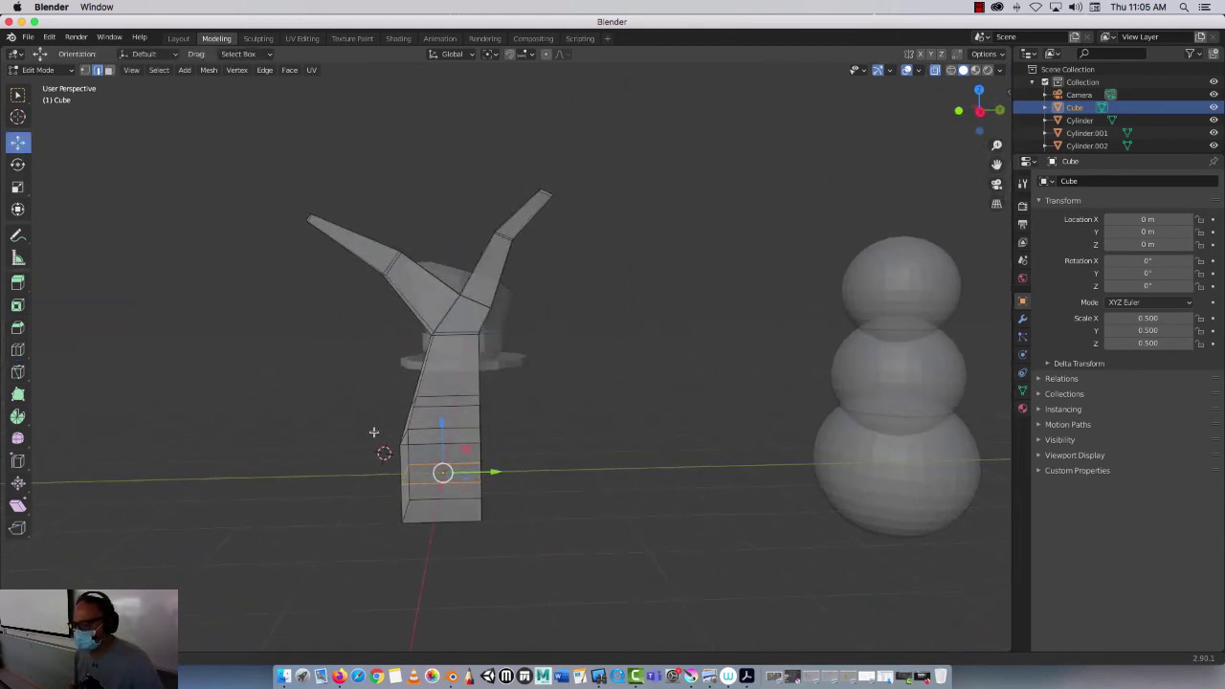
# Select a lower edge loop on the trunk and scale it wider
pyautogui.click(107, 70)
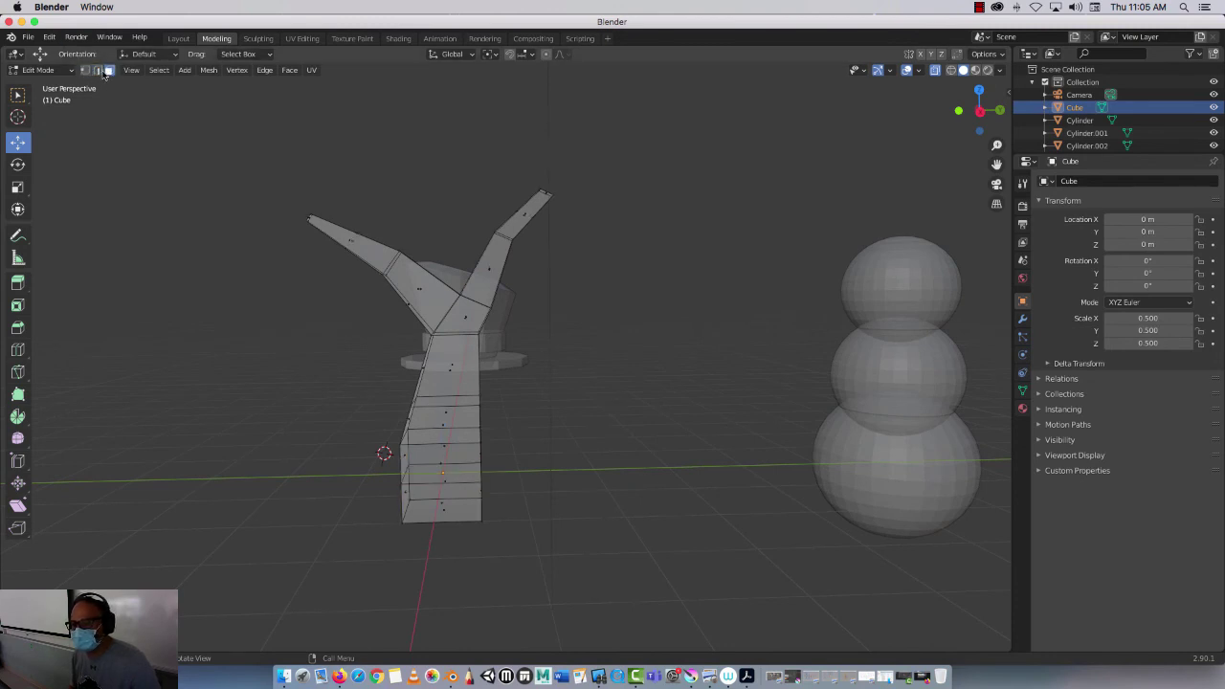
pyautogui.click(426, 409)
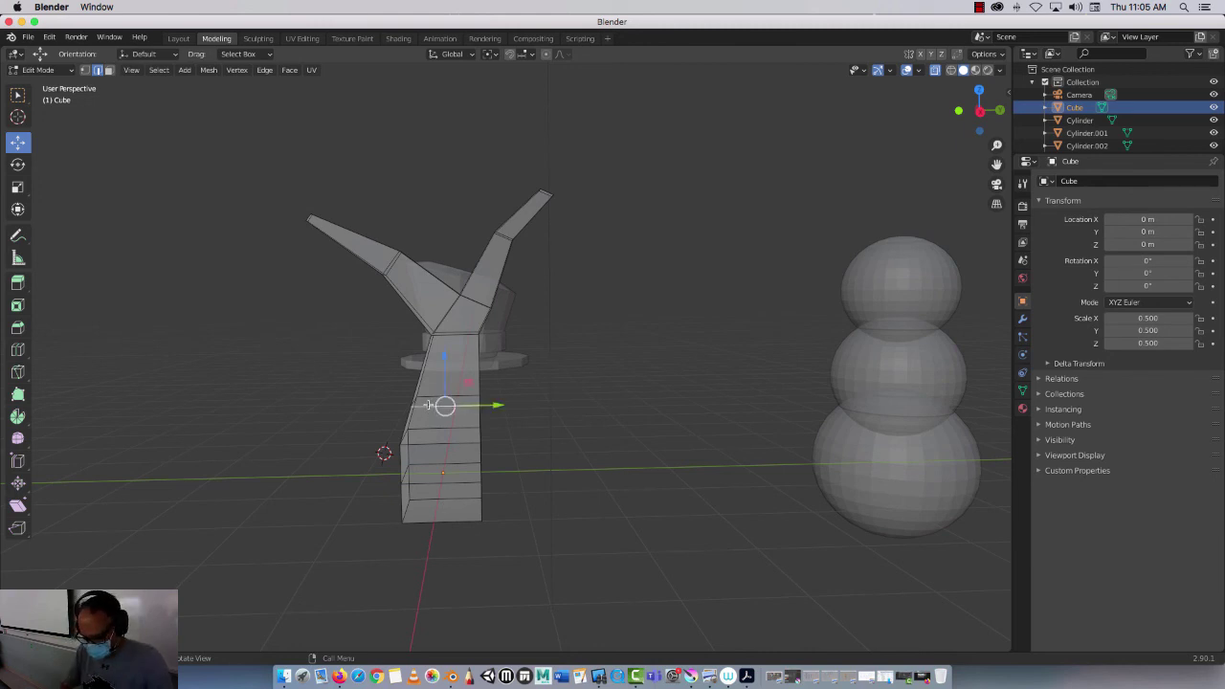
pyautogui.press('a')
pyautogui.hotkey('alt', 'a')
pyautogui.moveTo(375, 404); pyautogui.dragTo(501, 400, button='middle')
pyautogui.click(505, 389)
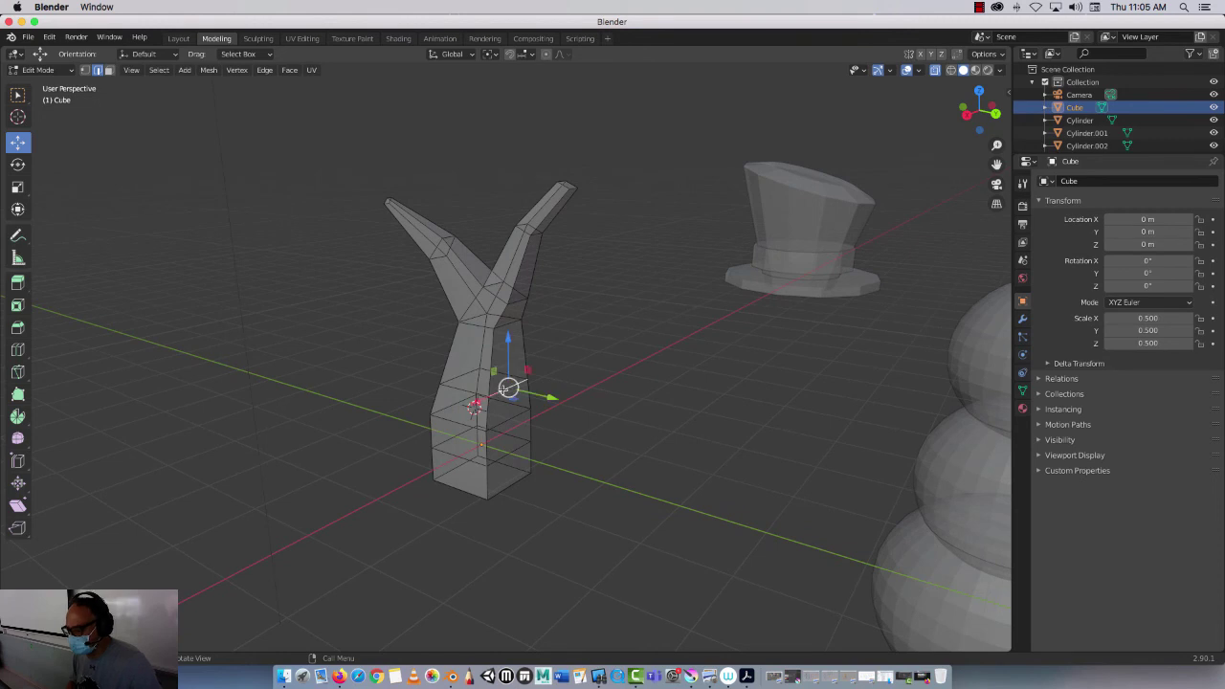
pyautogui.click(463, 375)
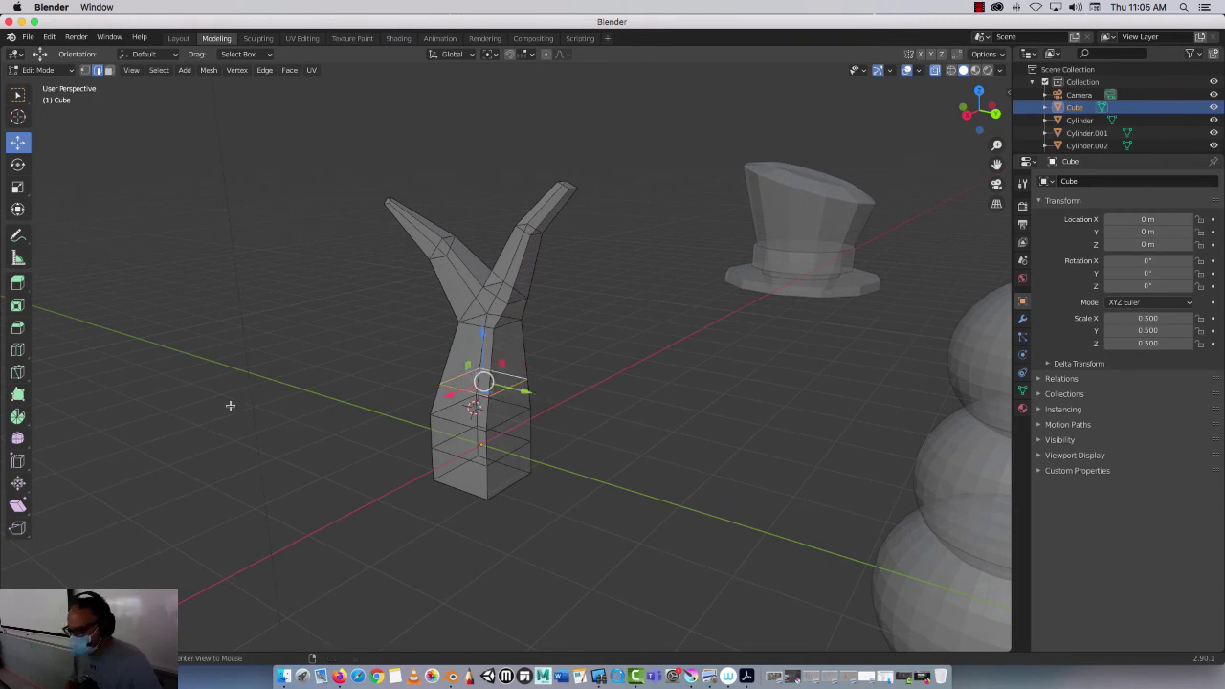
pyautogui.press('KP_1')
pyautogui.press('KP_3')
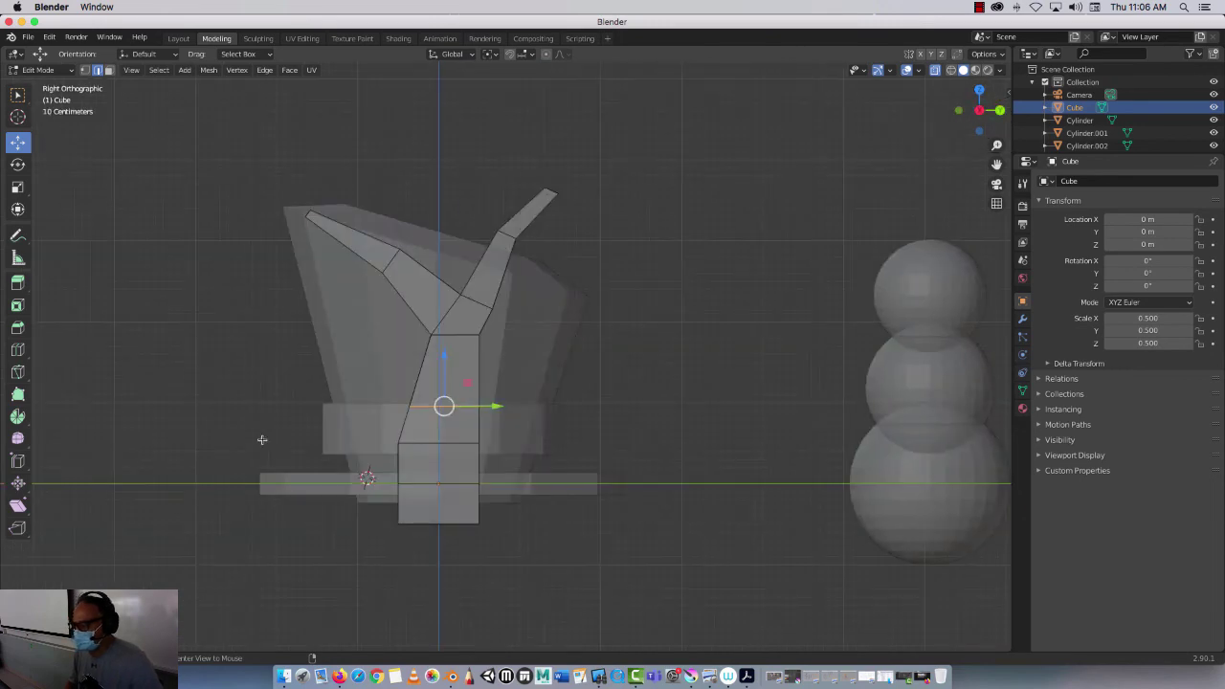
pyautogui.moveTo(333, 470); pyautogui.dragTo(436, 390, button='middle')
pyautogui.scroll(3, 386, 419)
pyautogui.scroll(-2, 385, 420)
pyautogui.scroll(2, 363, 414)
pyautogui.scroll(1, 354, 410)
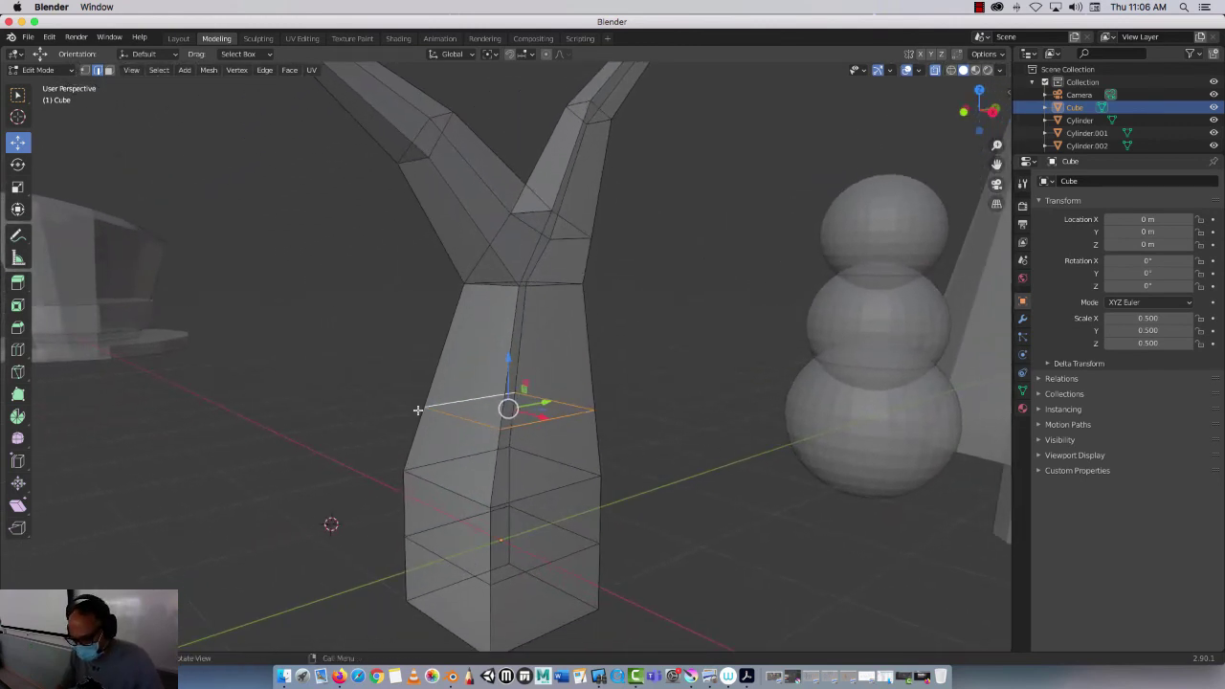
pyautogui.press('s')
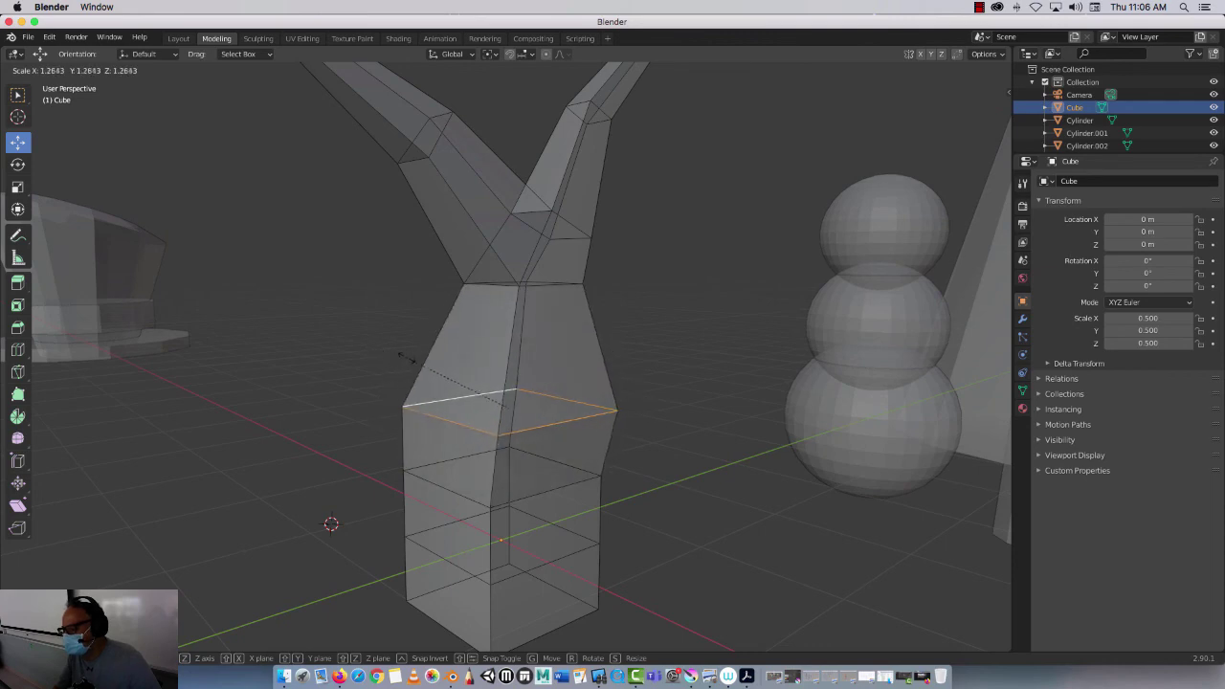
pyautogui.click(411, 359)
# Select the trunk's bottom edges and scale them out about 1.185 to flare the base
pyautogui.moveTo(370, 405); pyautogui.dragTo(376, 491, button='middle')
pyautogui.click(440, 557)
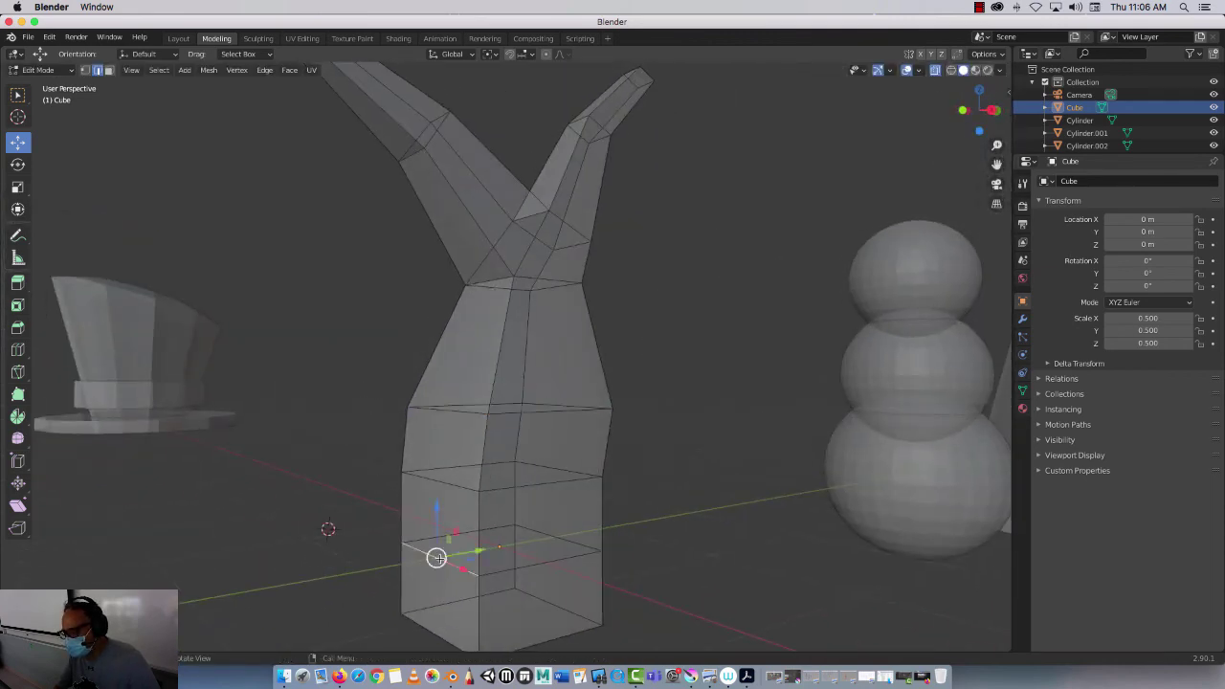
pyautogui.click(451, 536)
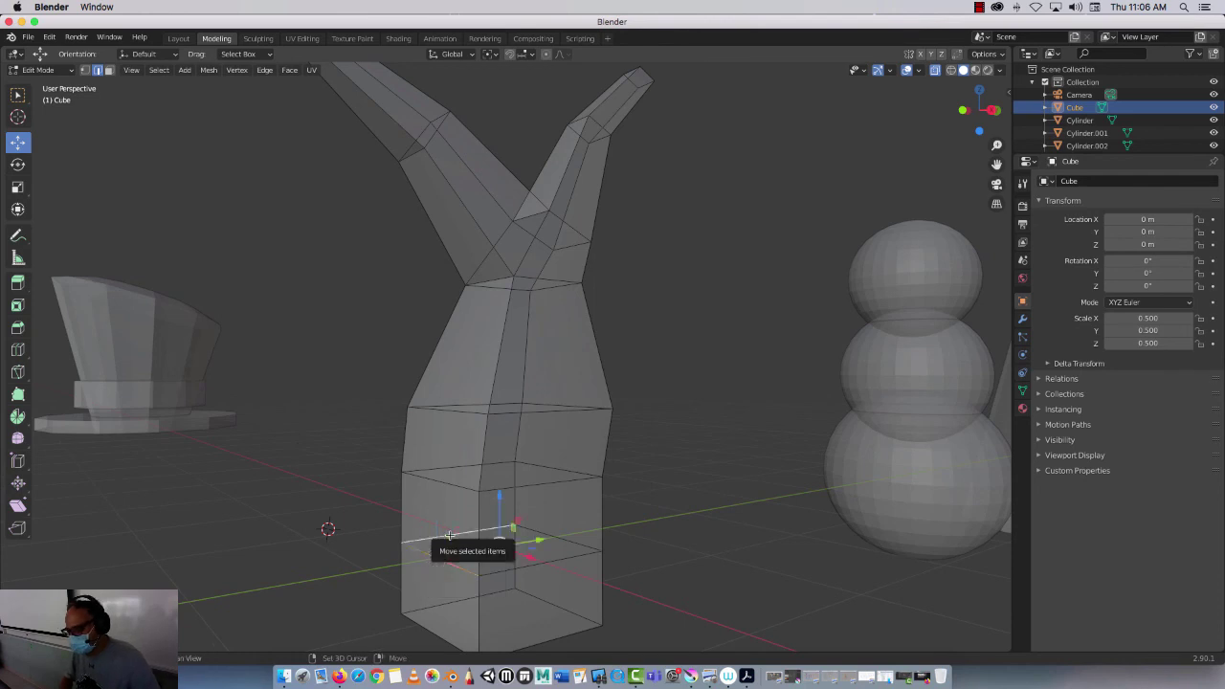
pyautogui.keyDown('shift'); pyautogui.click(554, 555); pyautogui.keyUp('shift')
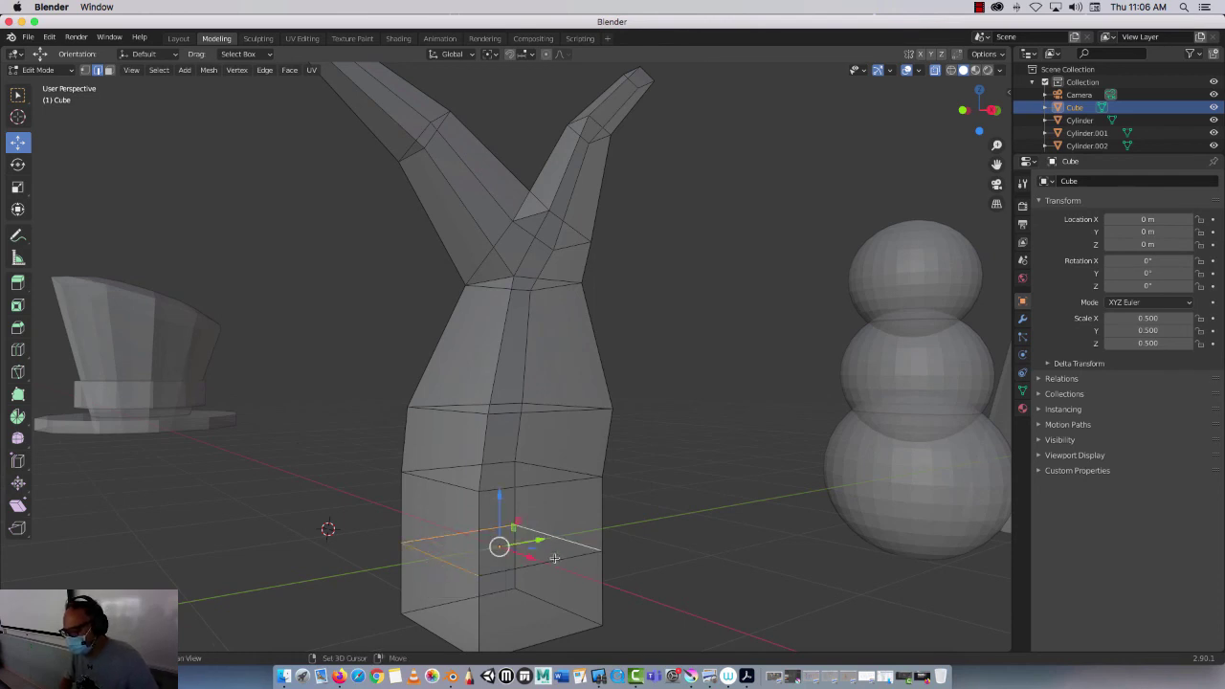
pyautogui.keyDown('shift'); pyautogui.click(554, 559); pyautogui.keyUp('shift')
pyautogui.press('s')
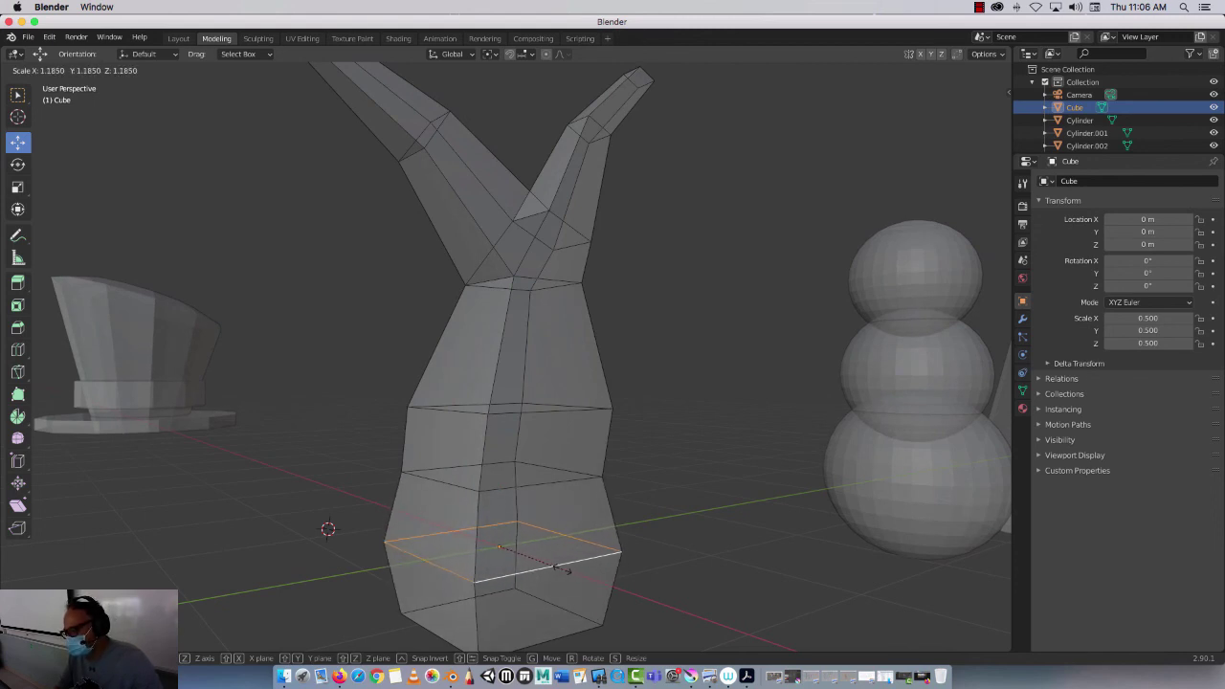
pyautogui.click(562, 568)
pyautogui.moveTo(340, 493); pyautogui.dragTo(575, 494, button='middle')
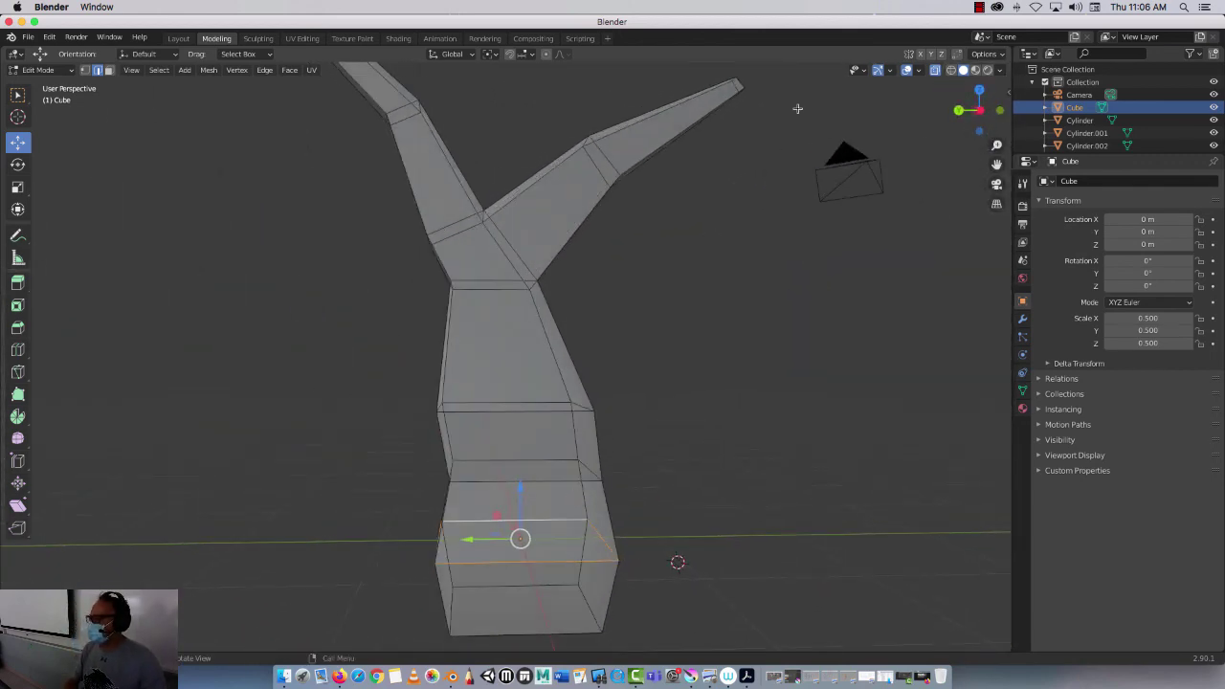
# Return to object mode in Layout and view the trunk from the right side
pyautogui.click(979, 89)
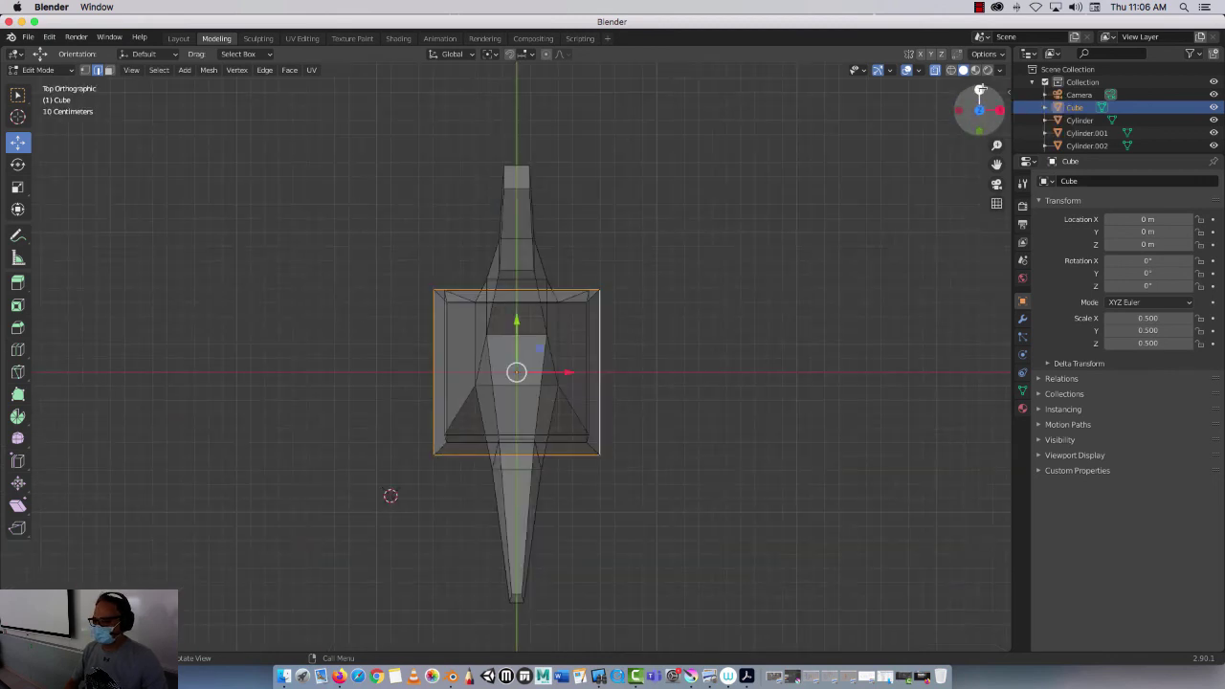
pyautogui.click(997, 111)
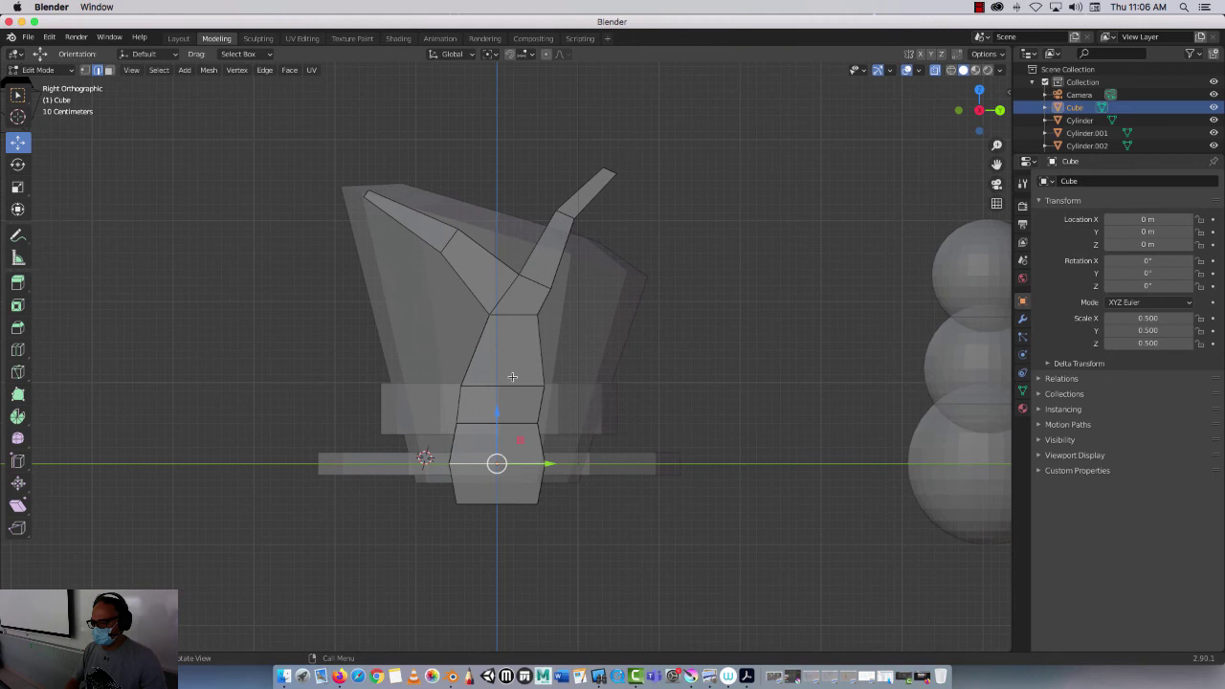
pyautogui.click(179, 38)
pyautogui.scroll(-5, 530, 363)
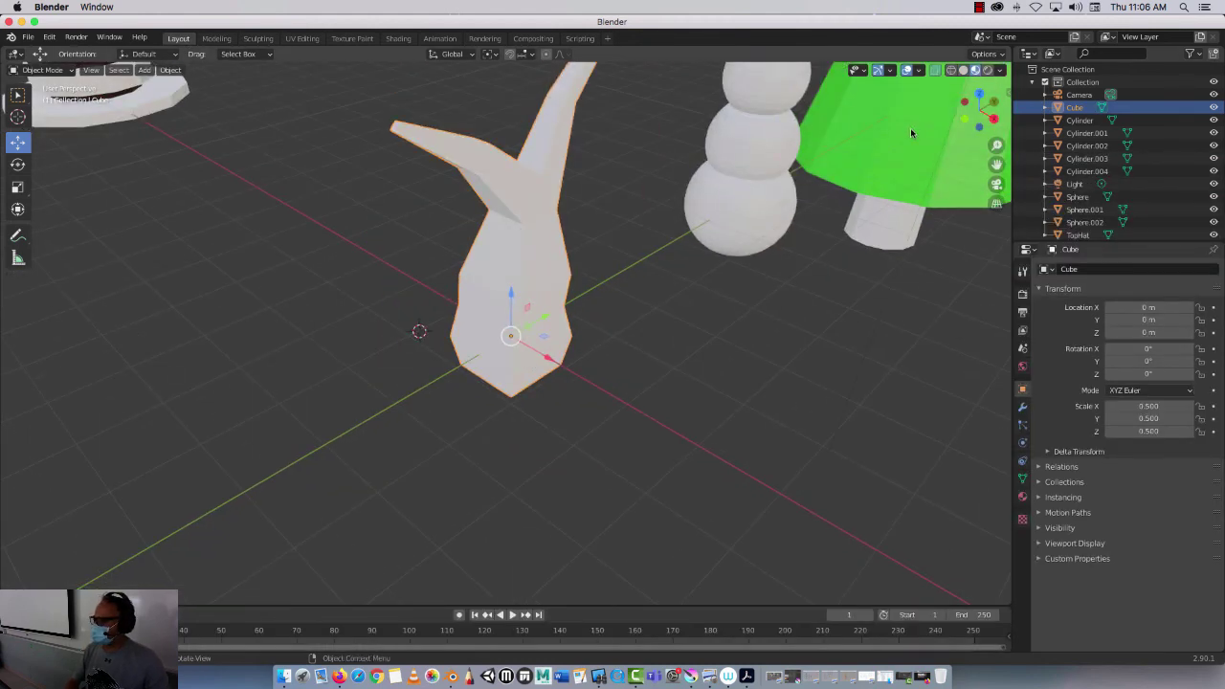
pyautogui.click(995, 118)
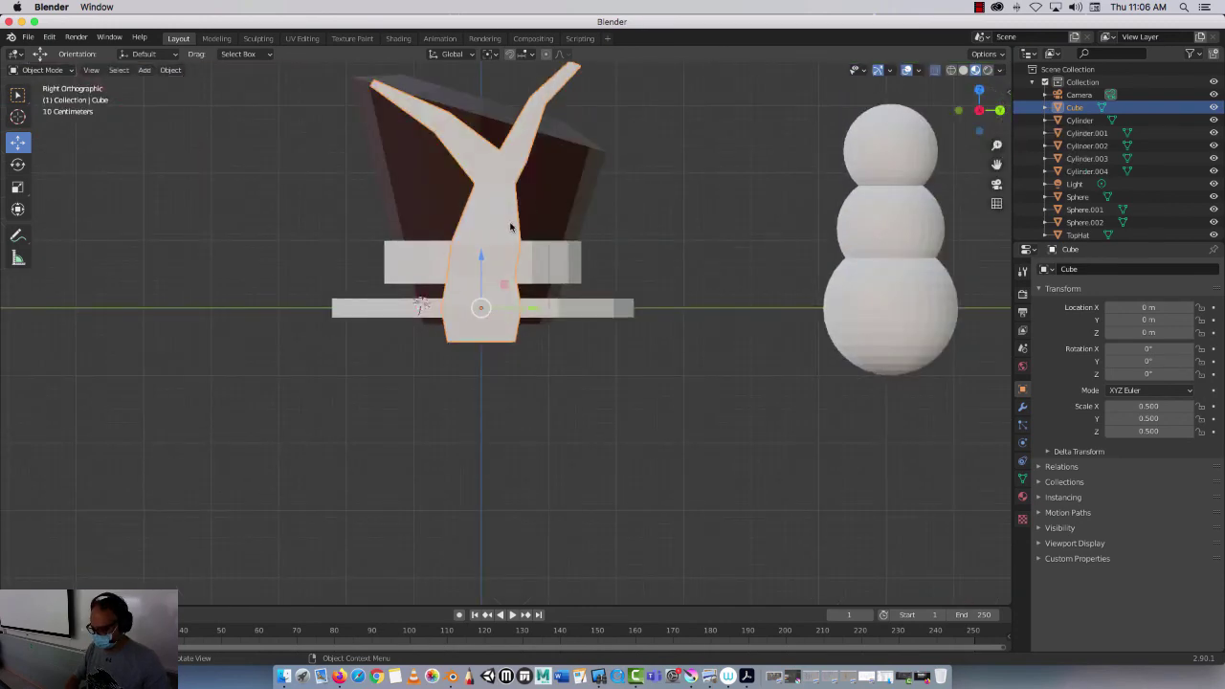
pyautogui.keyDown('shift'); pyautogui.moveTo(502, 229); pyautogui.dragTo(535, 377, button='middle'); pyautogui.keyUp('shift')
pyautogui.scroll(4, 536, 376)
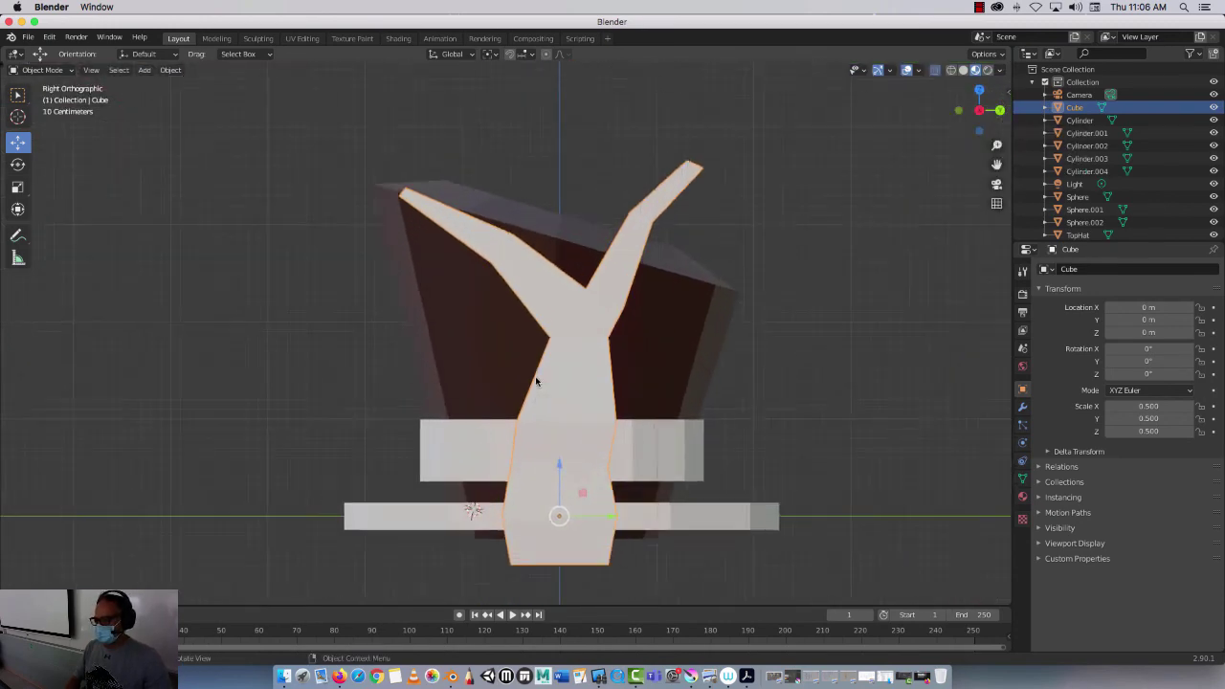
pyautogui.scroll(-4, 537, 386)
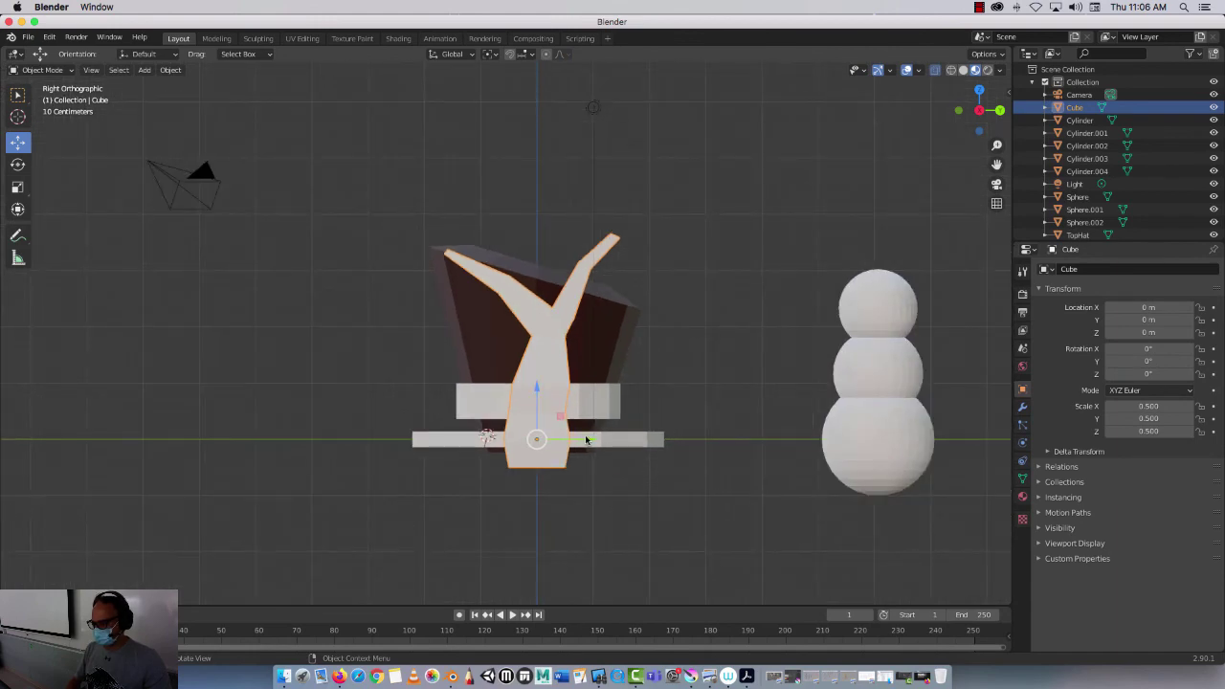
# Move the trunk object along Y to -4.7291 m, clear of the top hat
pyautogui.moveTo(587, 439); pyautogui.dragTo(324, 439)
pyautogui.scroll(3, 296, 426)
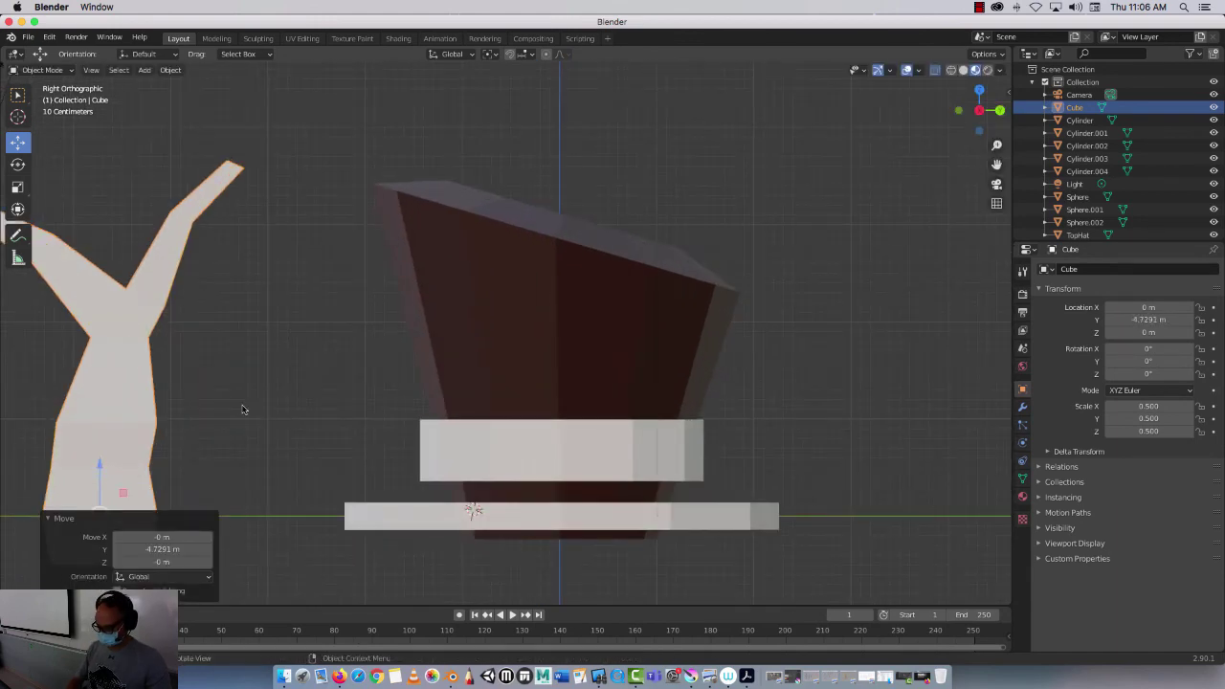
pyautogui.keyDown('shift'); pyautogui.moveTo(242, 410); pyautogui.dragTo(640, 371, button='middle'); pyautogui.keyUp('shift')
pyautogui.click(534, 372)
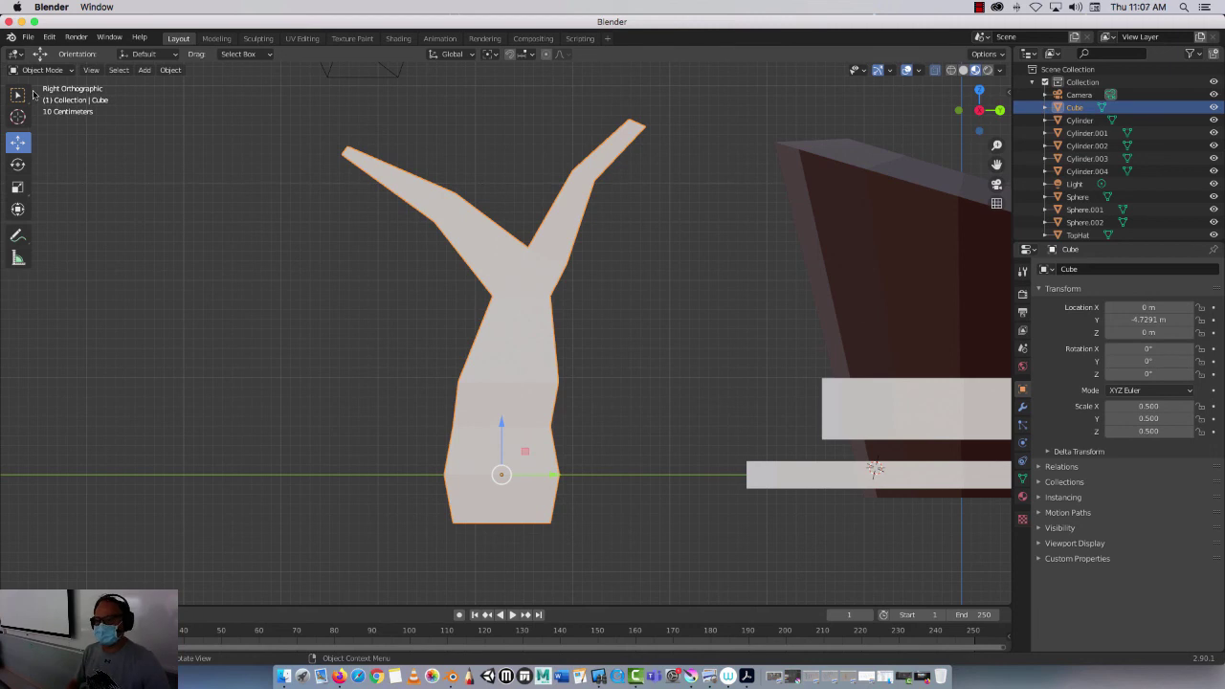
# Re-enter editing of the trunk mesh in the Modeling workspace with Vertex select mode
pyautogui.click(214, 38)
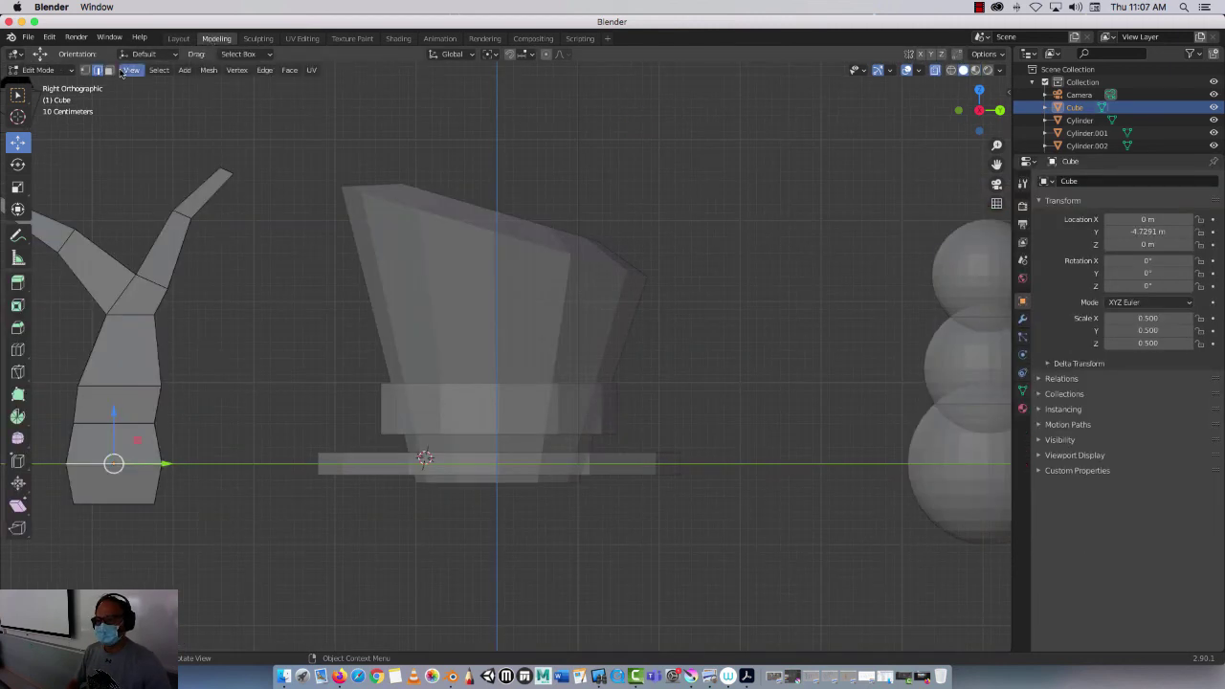
pyautogui.click(85, 70)
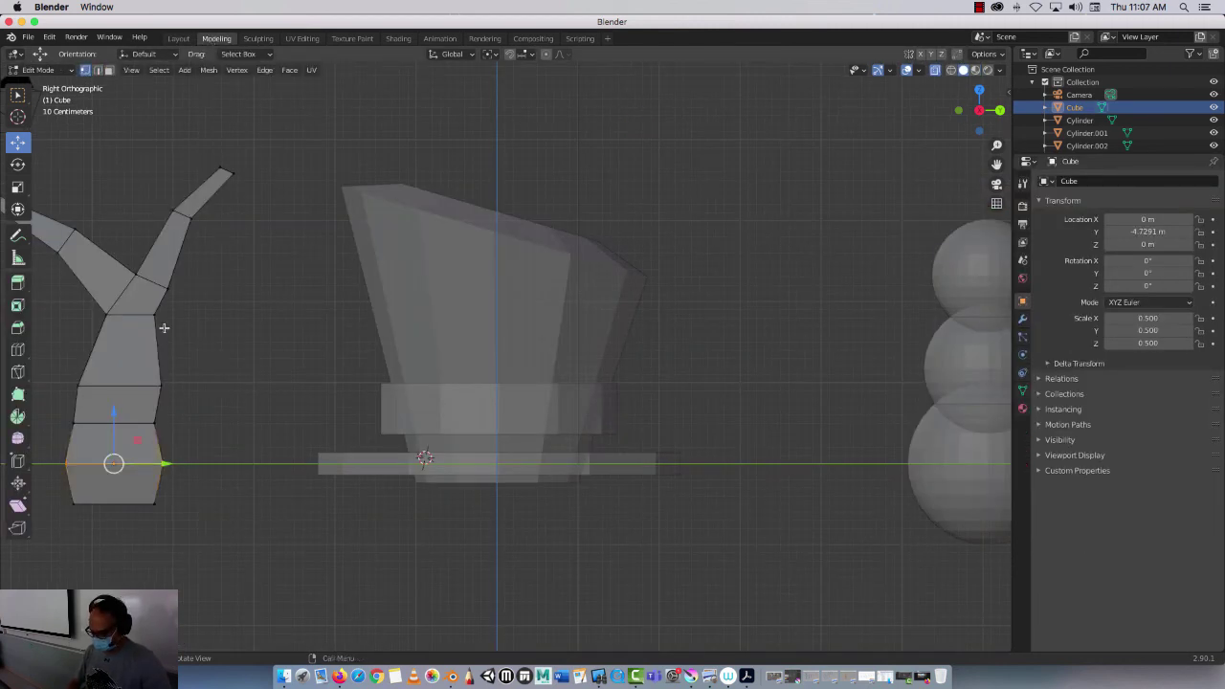
pyautogui.keyDown('shift'); pyautogui.moveTo(164, 327); pyautogui.dragTo(531, 320, button='middle'); pyautogui.keyUp('shift')
pyautogui.scroll(4, 531, 321)
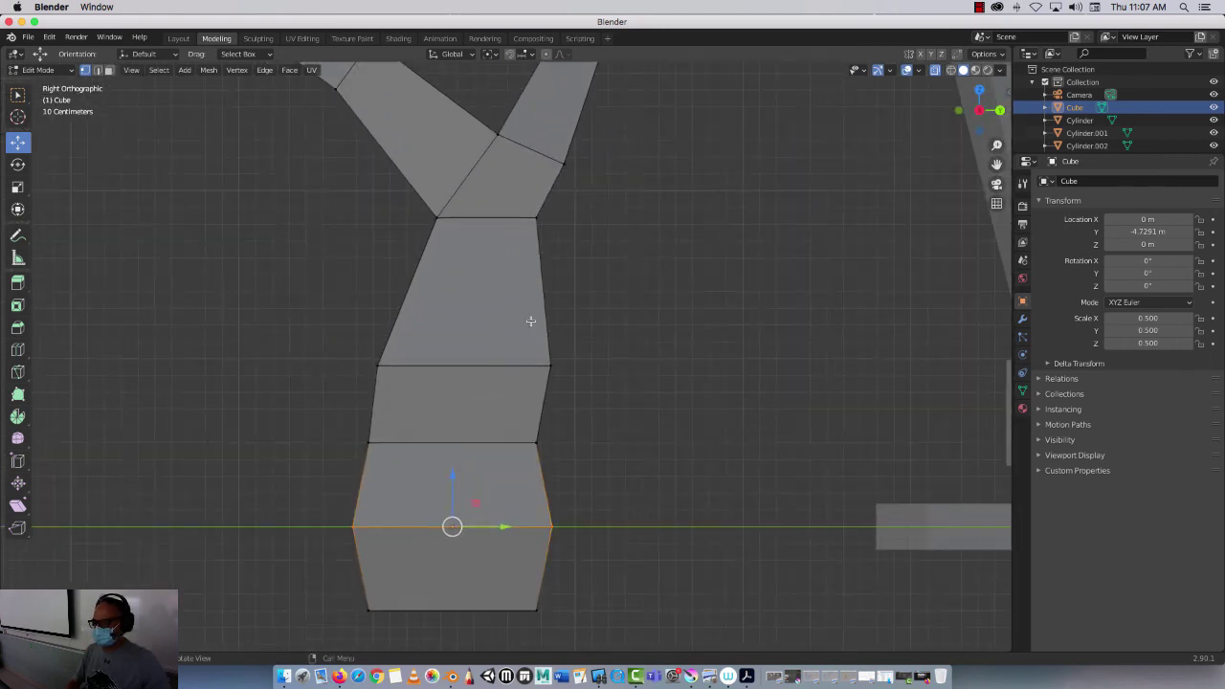
pyautogui.scroll(-2, 530, 321)
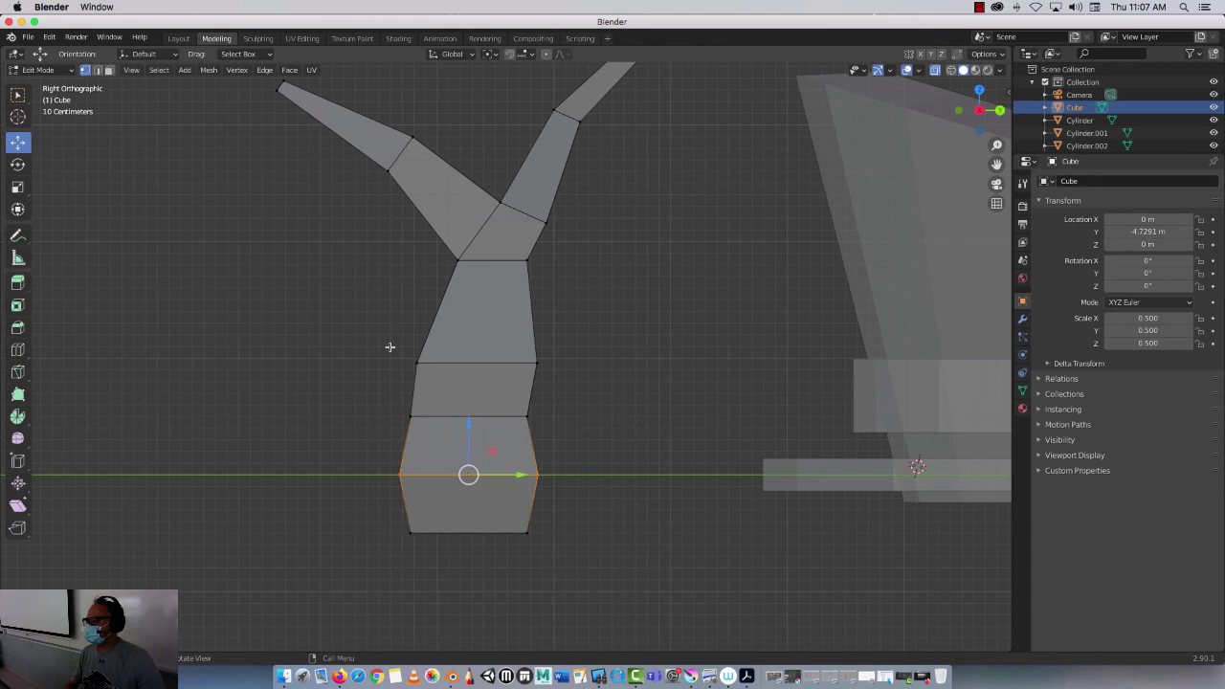
# Switch to wireframe shading and slide the trunk's left-side vertices inward
pyautogui.click(951, 70)
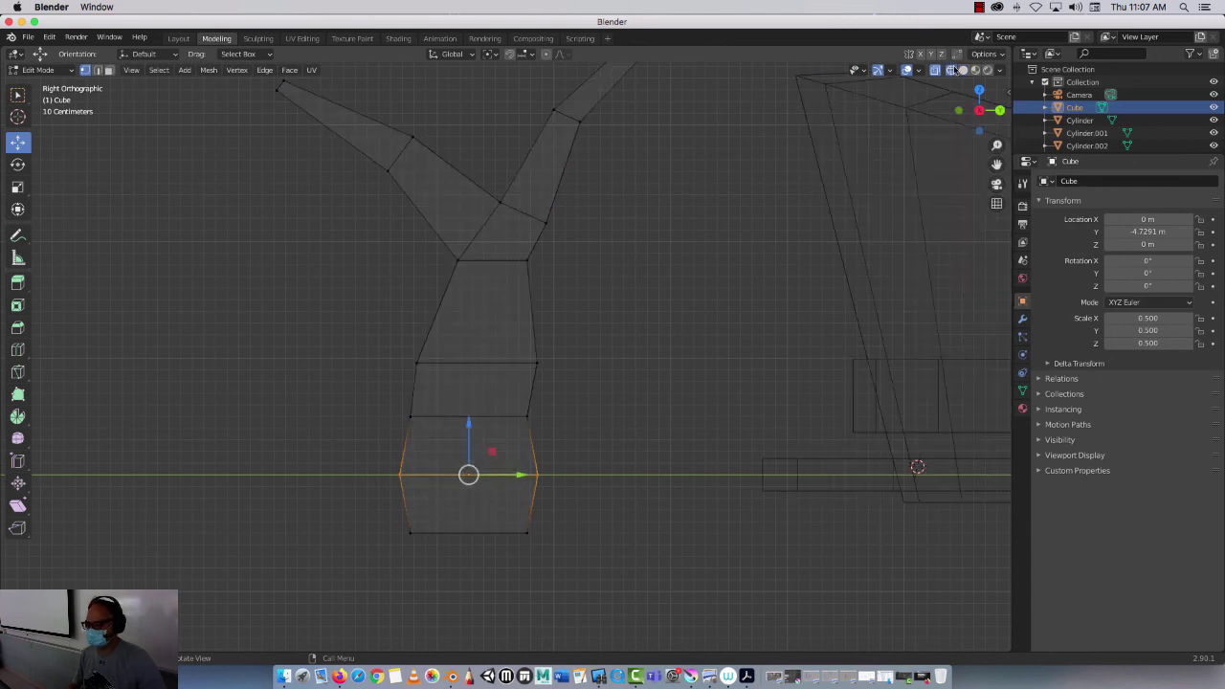
pyautogui.moveTo(364, 337); pyautogui.dragTo(452, 596)
pyautogui.moveTo(290, 303); pyautogui.dragTo(371, 377)
pyautogui.moveTo(153, 317); pyautogui.dragTo(387, 453)
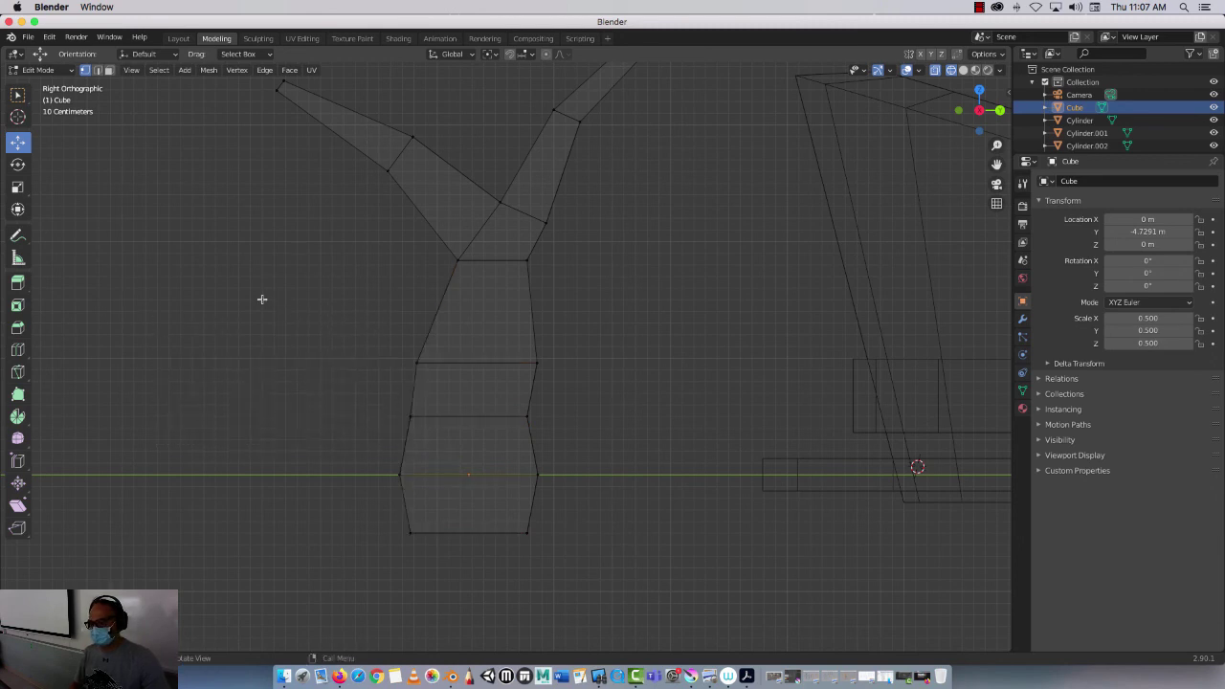
pyautogui.moveTo(260, 296); pyautogui.dragTo(442, 600)
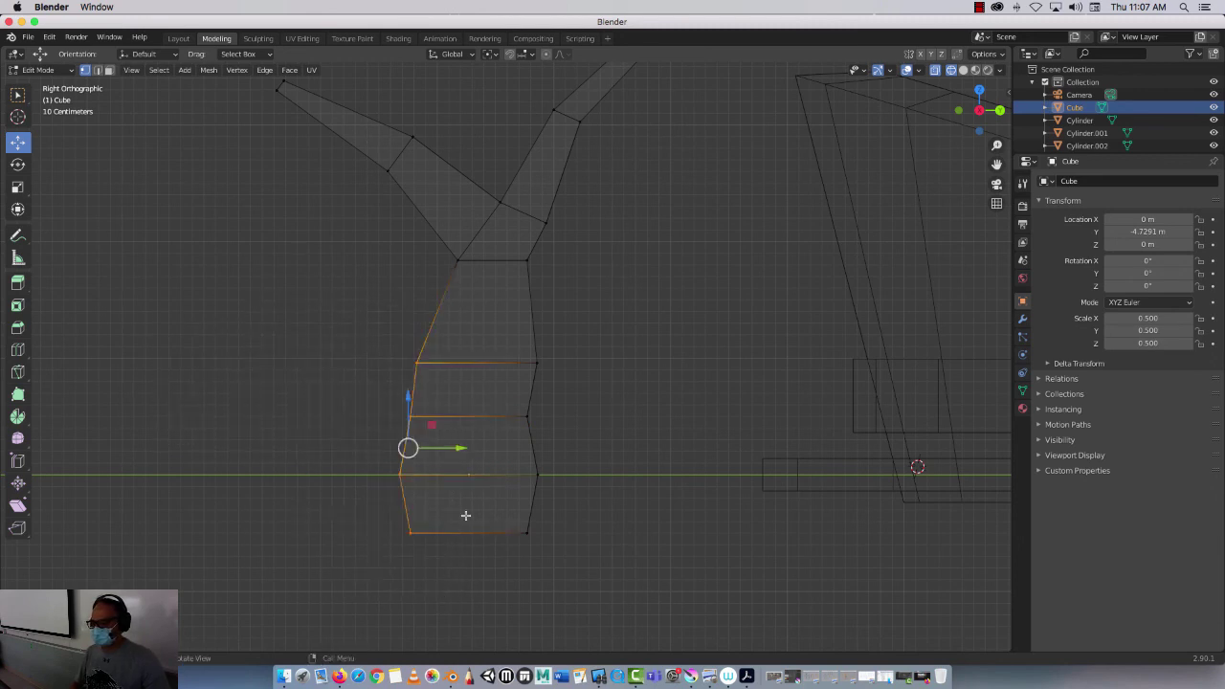
pyautogui.moveTo(451, 438); pyautogui.dragTo(486, 446)
# Pull the right-middle trunk vertex inward and raise a higher vertex along Z
pyautogui.moveTo(586, 347); pyautogui.dragTo(524, 380)
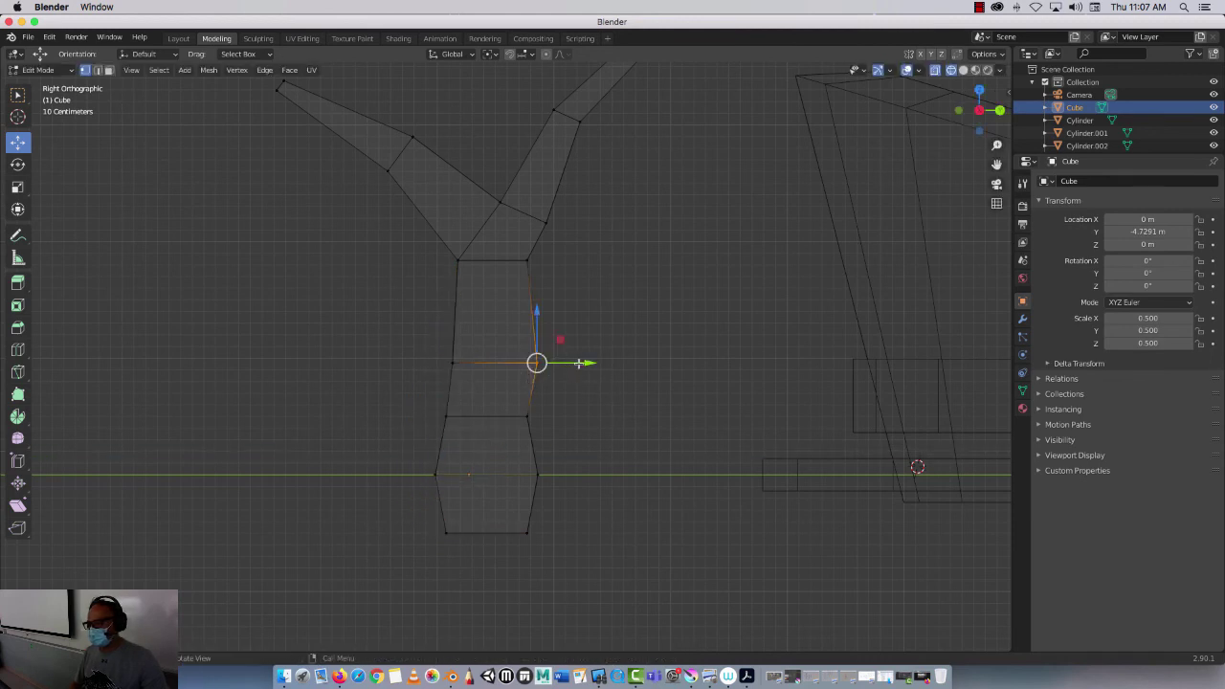
pyautogui.moveTo(622, 328); pyautogui.dragTo(517, 393)
pyautogui.moveTo(581, 362); pyautogui.dragTo(551, 371)
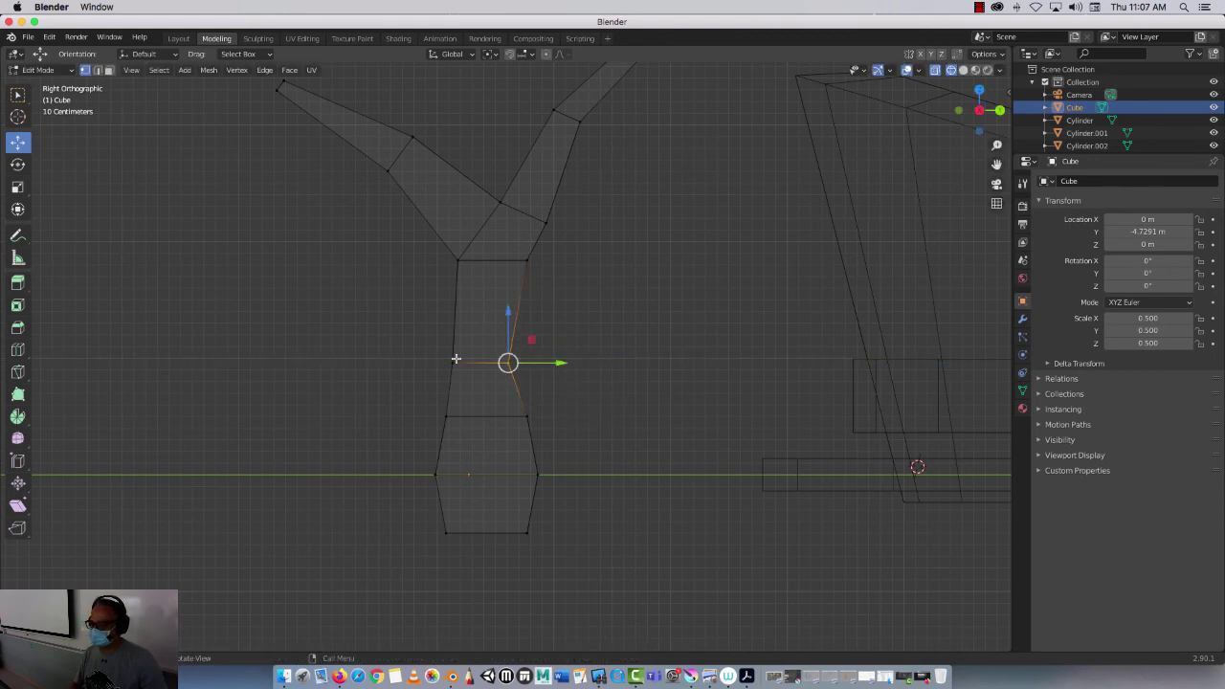
pyautogui.moveTo(425, 336); pyautogui.dragTo(464, 385)
pyautogui.moveTo(423, 280); pyautogui.dragTo(472, 230)
pyautogui.press('g')
pyautogui.press('y')
pyautogui.press('Escape')
pyautogui.press('g')
pyautogui.press('z')
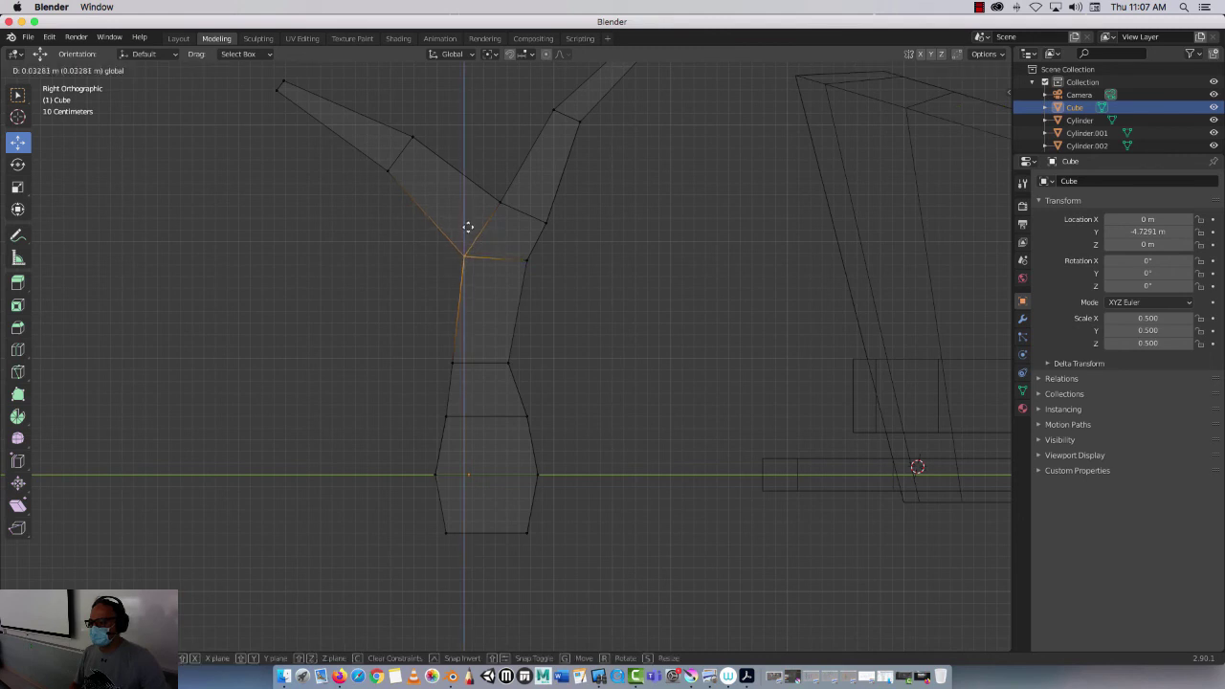
pyautogui.click(465, 212)
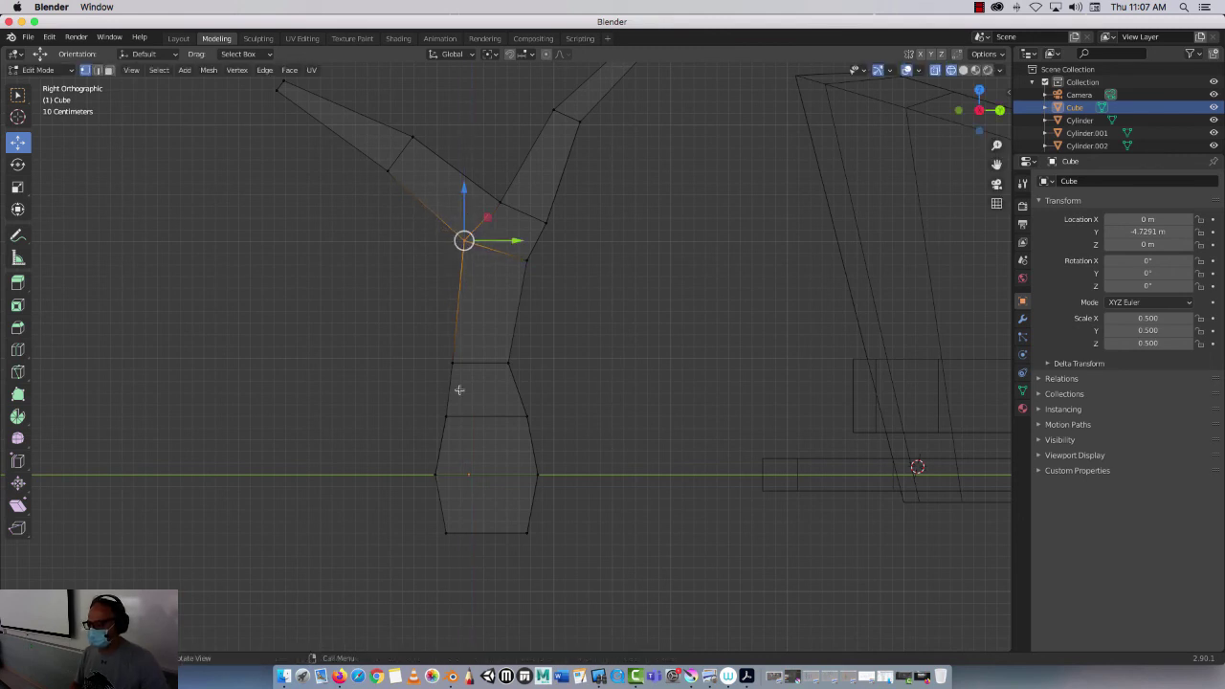
# Raise the left-middle vertex and shift the lower vertices sideways to skew the base
pyautogui.moveTo(438, 326); pyautogui.dragTo(466, 364)
pyautogui.press('g')
pyautogui.press('z')
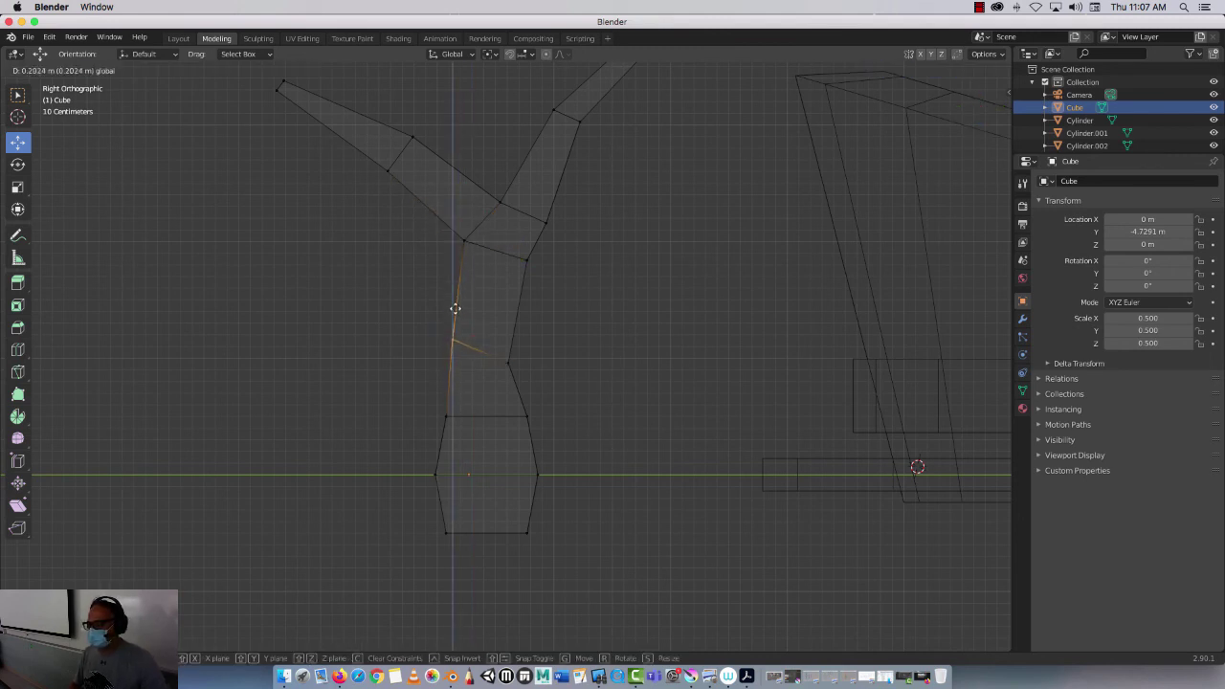
pyautogui.click(460, 330)
pyautogui.moveTo(554, 394)
pyautogui.mouseDown()
pyautogui.moveTo(524, 427)
pyautogui.moveTo(555, 414)
pyautogui.mouseUp()
pyautogui.click(518, 535)
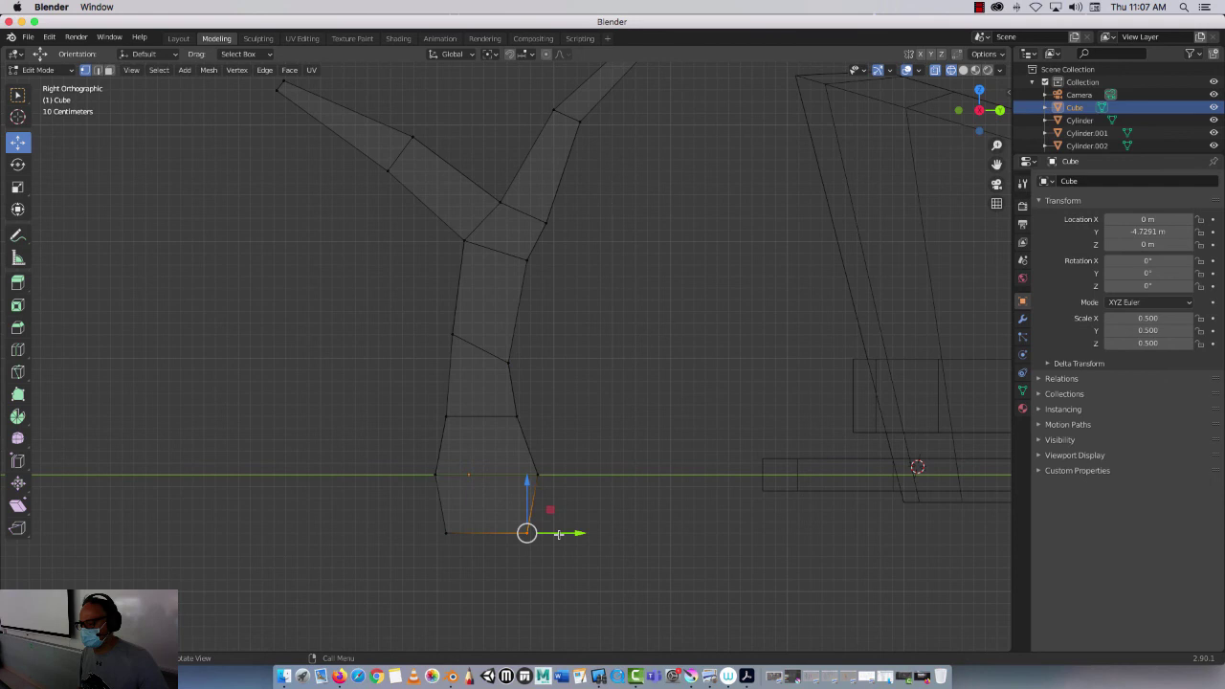
pyautogui.moveTo(558, 534)
pyautogui.mouseDown()
pyautogui.moveTo(568, 531)
pyautogui.moveTo(543, 533)
pyautogui.mouseUp()
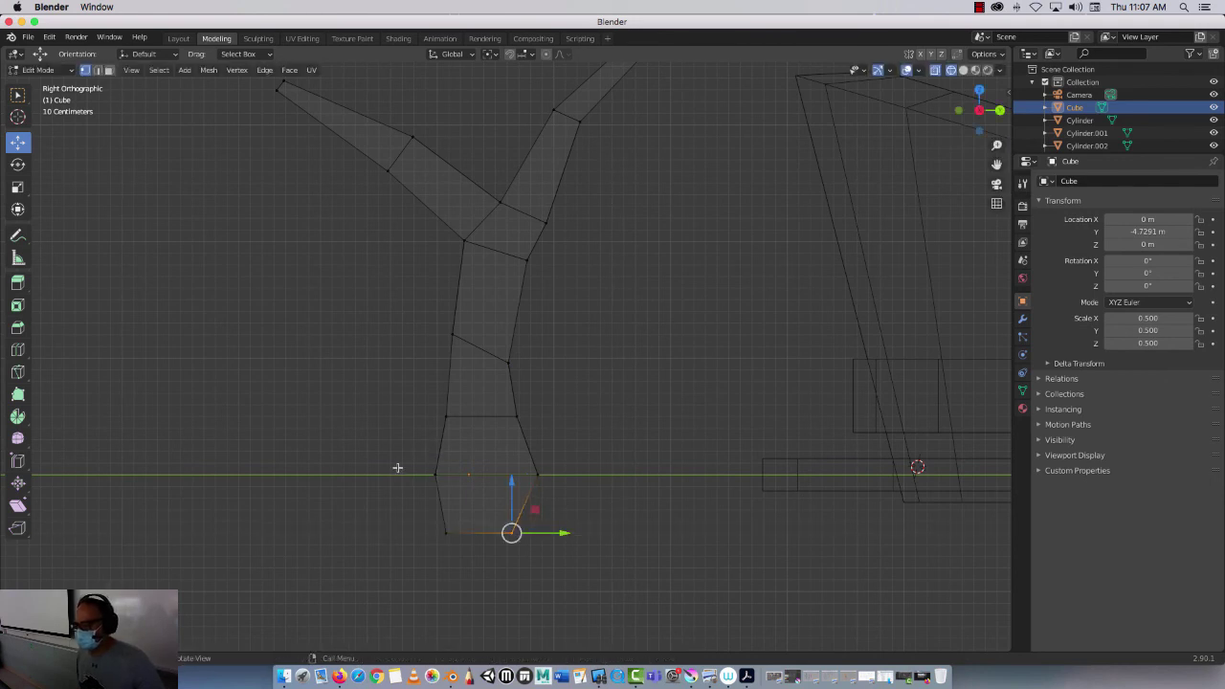
pyautogui.moveTo(397, 467); pyautogui.dragTo(460, 475)
pyautogui.moveTo(413, 507); pyautogui.dragTo(547, 518)
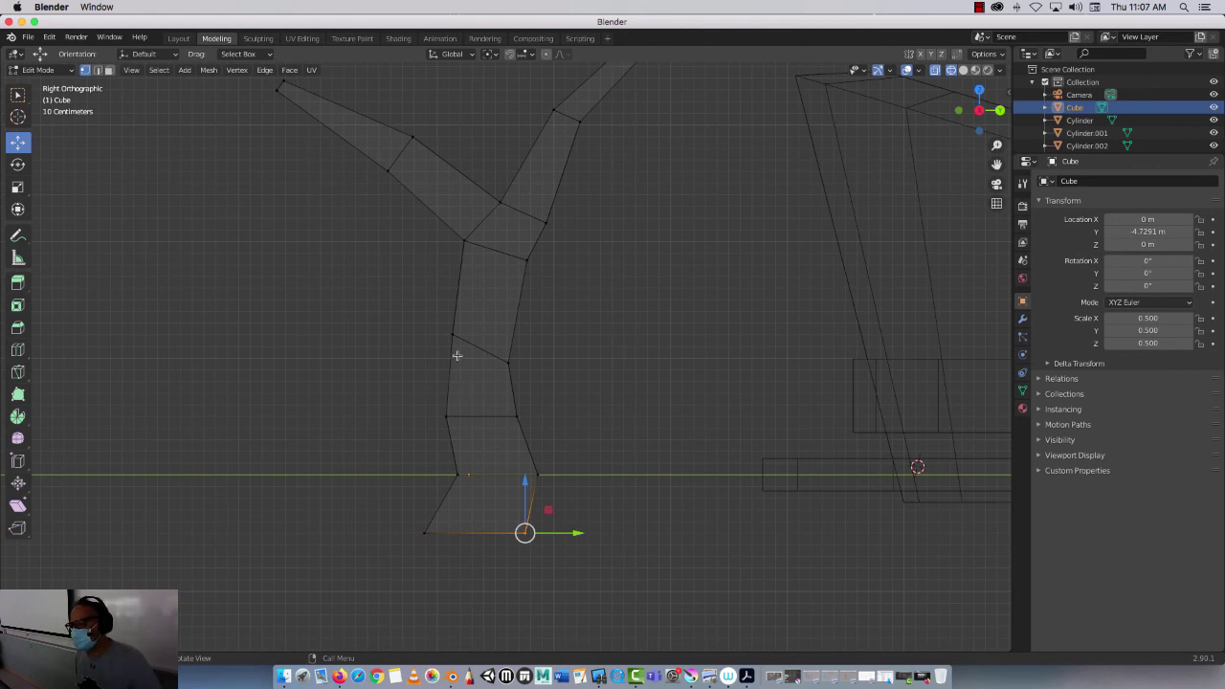
pyautogui.moveTo(430, 286); pyautogui.dragTo(493, 240)
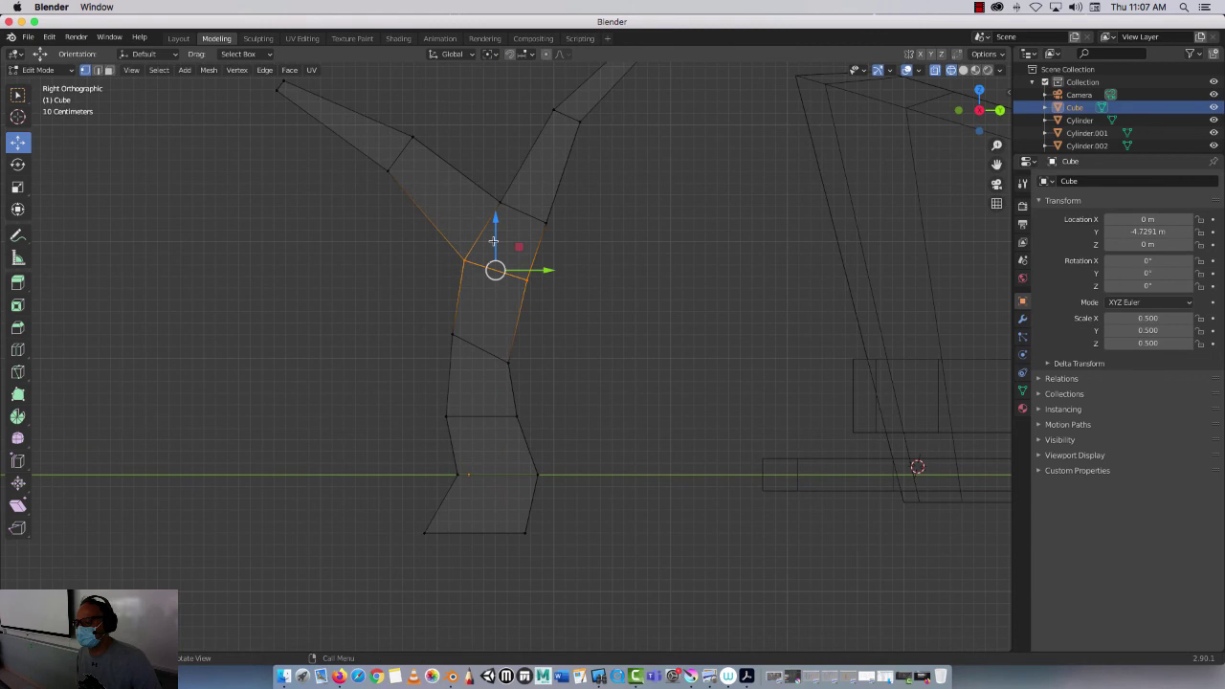
# Reshape the left branch, raising its corner vertex and lowering its tip vertices
pyautogui.scroll(-3, 612, 249)
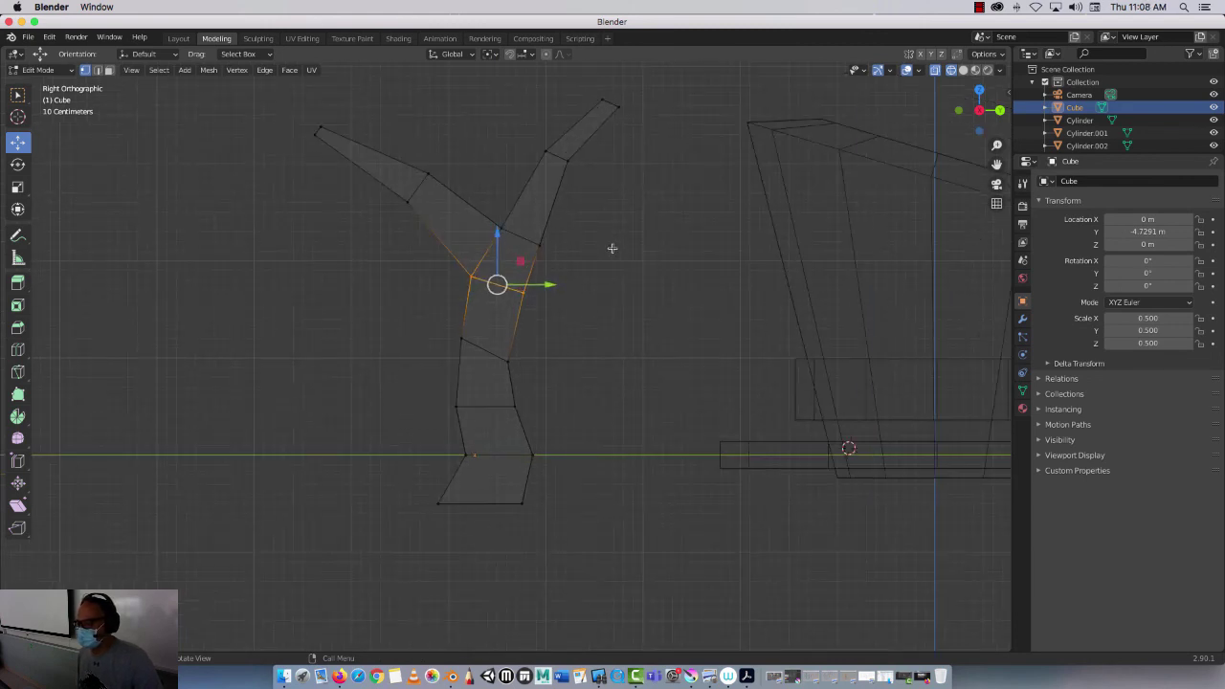
pyautogui.scroll(2, 612, 249)
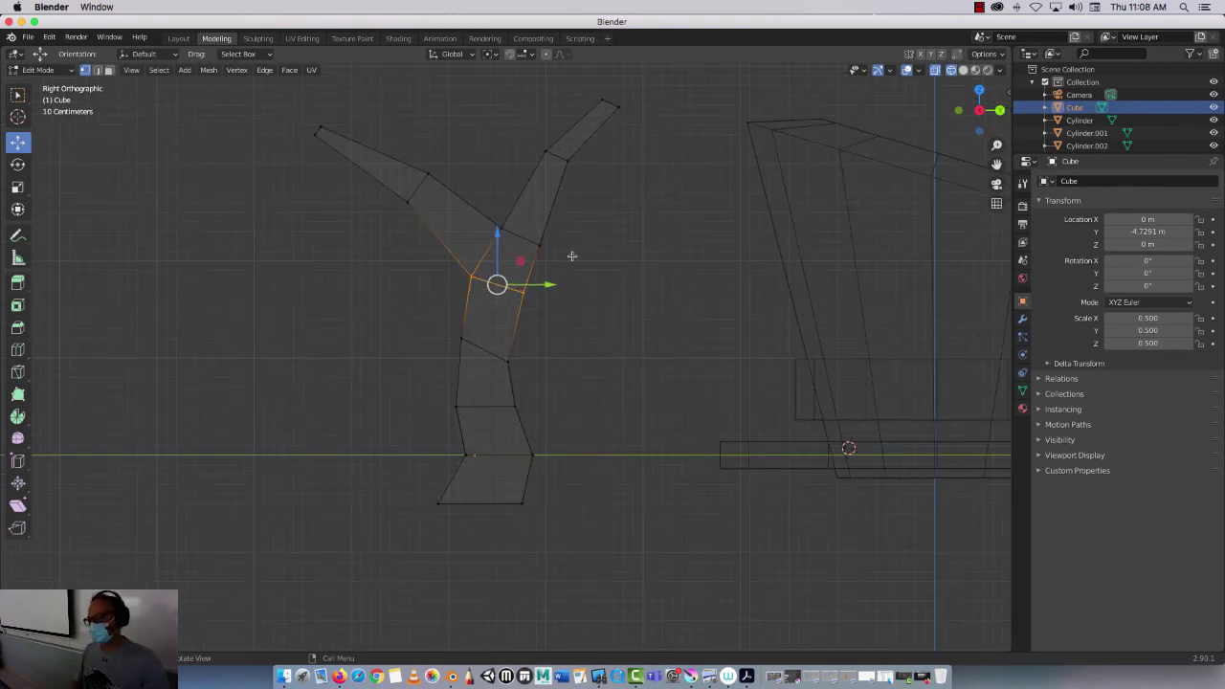
pyautogui.keyDown('shift'); pyautogui.moveTo(572, 256); pyautogui.dragTo(565, 302, button='middle'); pyautogui.keyUp('shift')
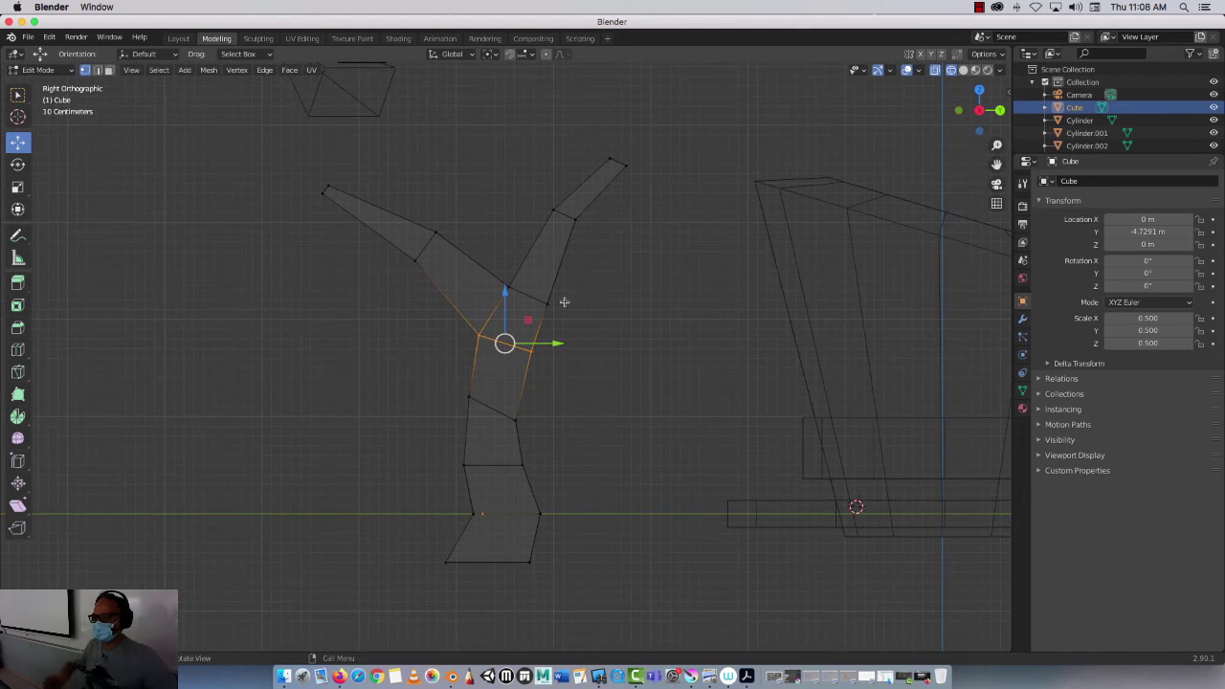
pyautogui.click(478, 336)
pyautogui.moveTo(479, 316); pyautogui.dragTo(479, 299)
pyautogui.moveTo(564, 337); pyautogui.dragTo(539, 352)
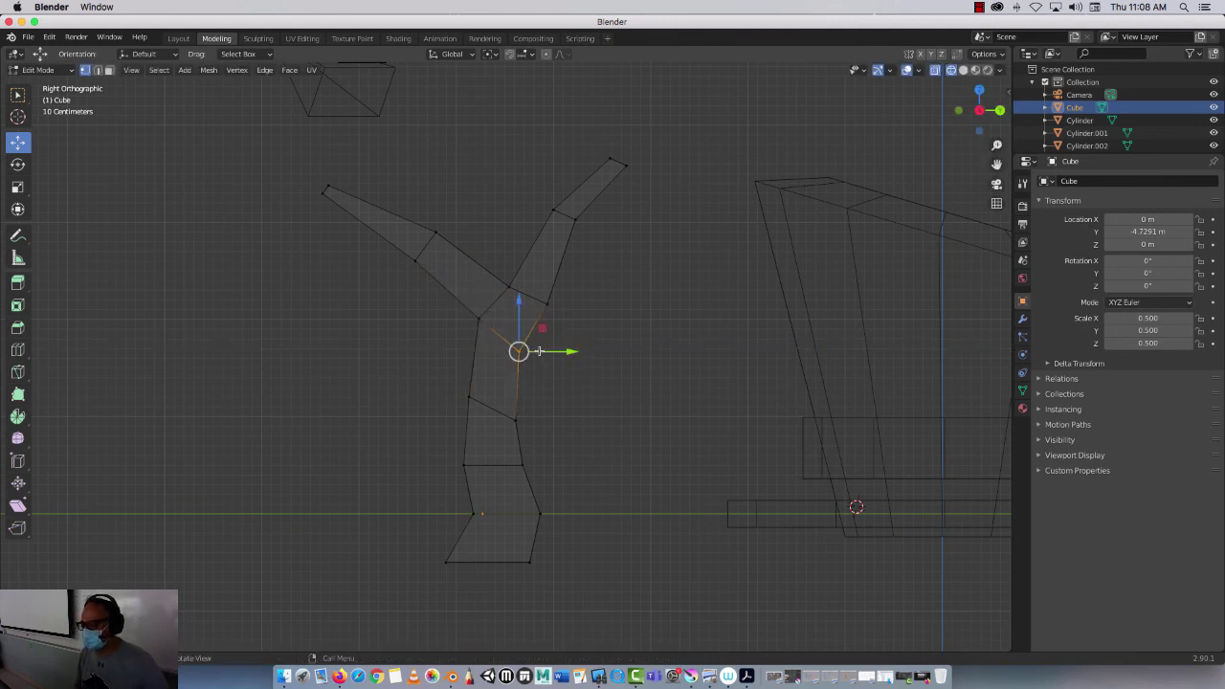
pyautogui.moveTo(448, 490); pyautogui.dragTo(480, 517)
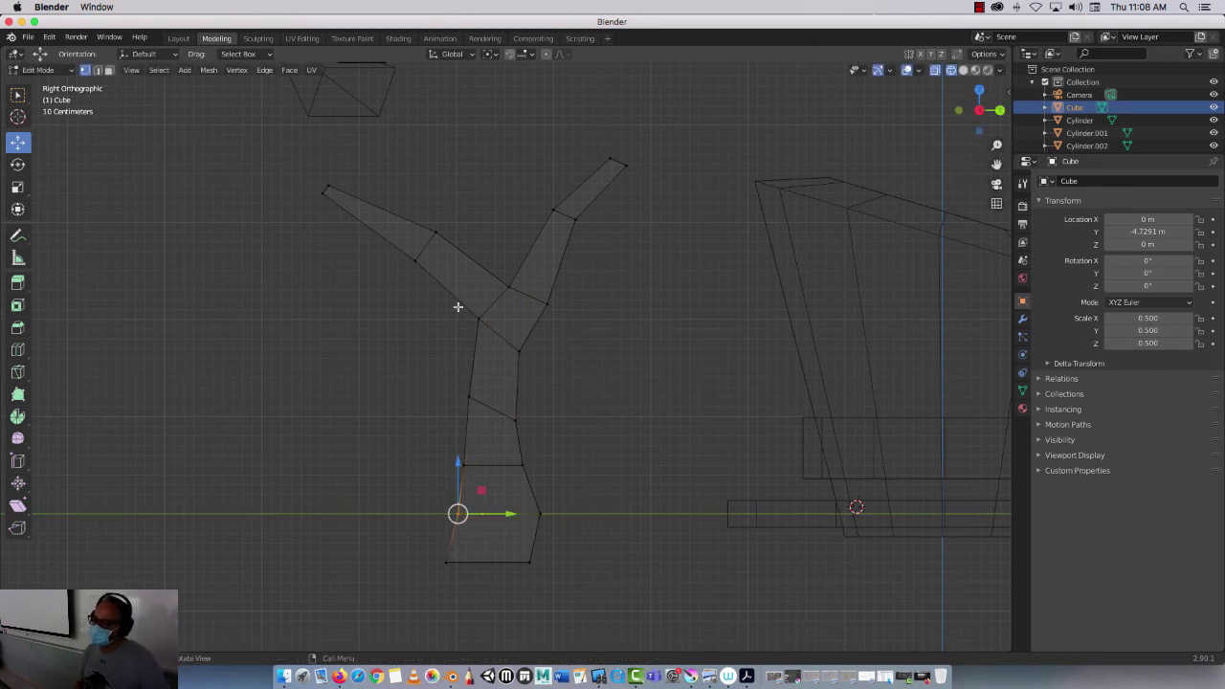
pyautogui.moveTo(452, 209); pyautogui.dragTo(429, 234)
pyautogui.moveTo(322, 168); pyautogui.dragTo(398, 164)
pyautogui.moveTo(597, 142); pyautogui.dragTo(656, 182)
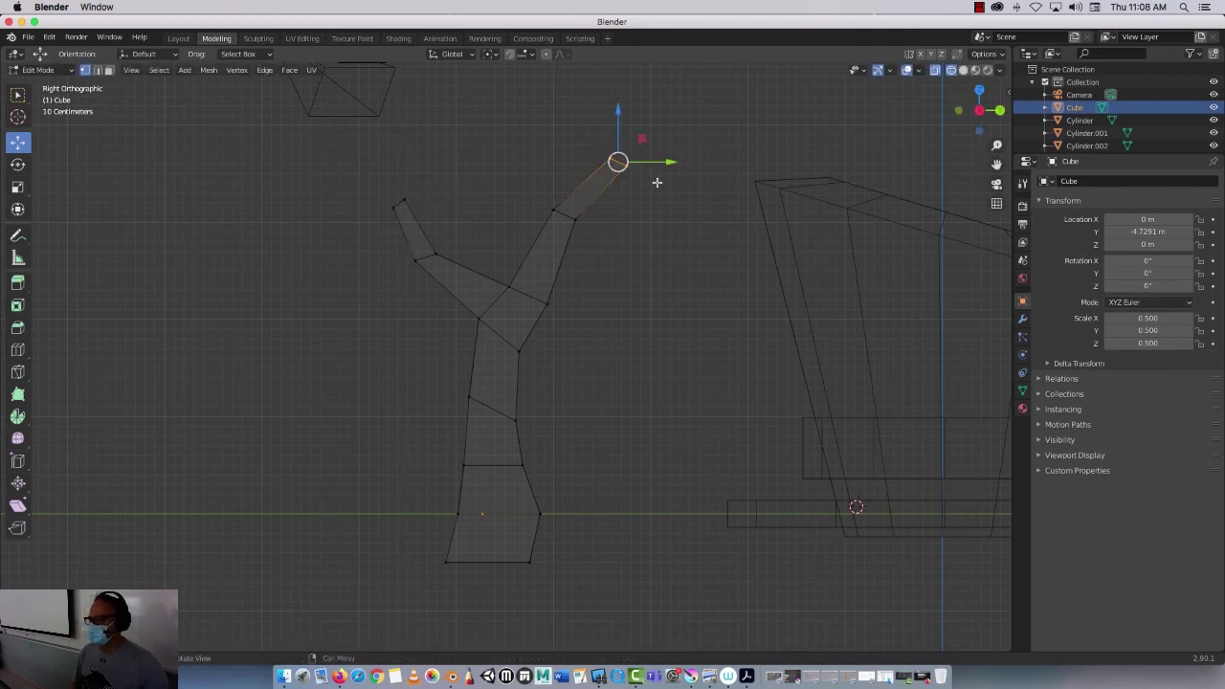
# Lower the right branch's top vertices so its tip sits lower
pyautogui.moveTo(561, 108); pyautogui.dragTo(687, 180)
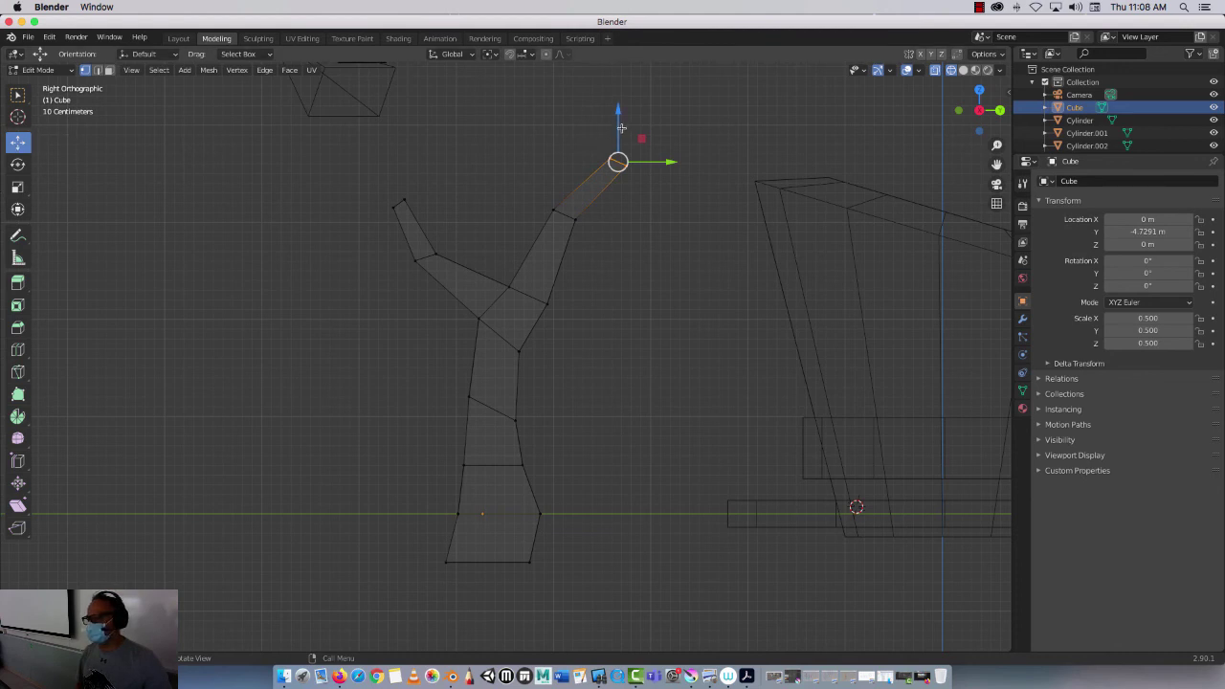
pyautogui.moveTo(622, 128); pyautogui.dragTo(620, 134)
pyautogui.moveTo(511, 193); pyautogui.dragTo(550, 207)
pyautogui.click(617, 166)
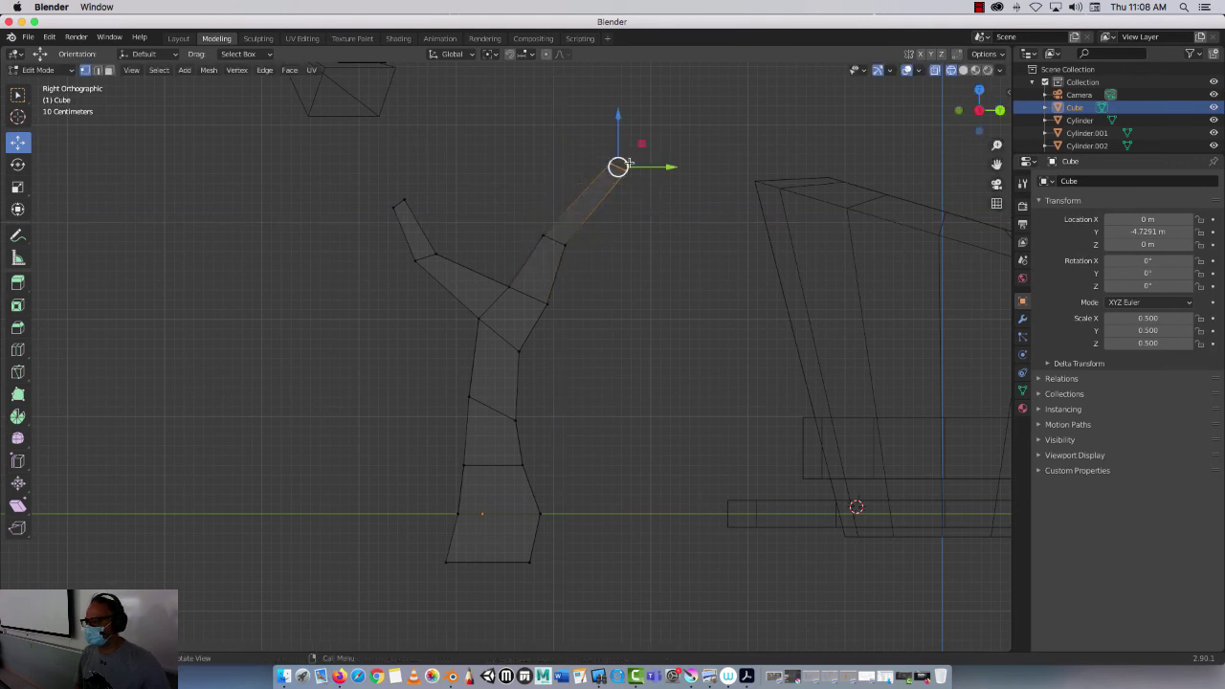
pyautogui.moveTo(616, 143); pyautogui.dragTo(617, 164)
pyautogui.click(287, 276)
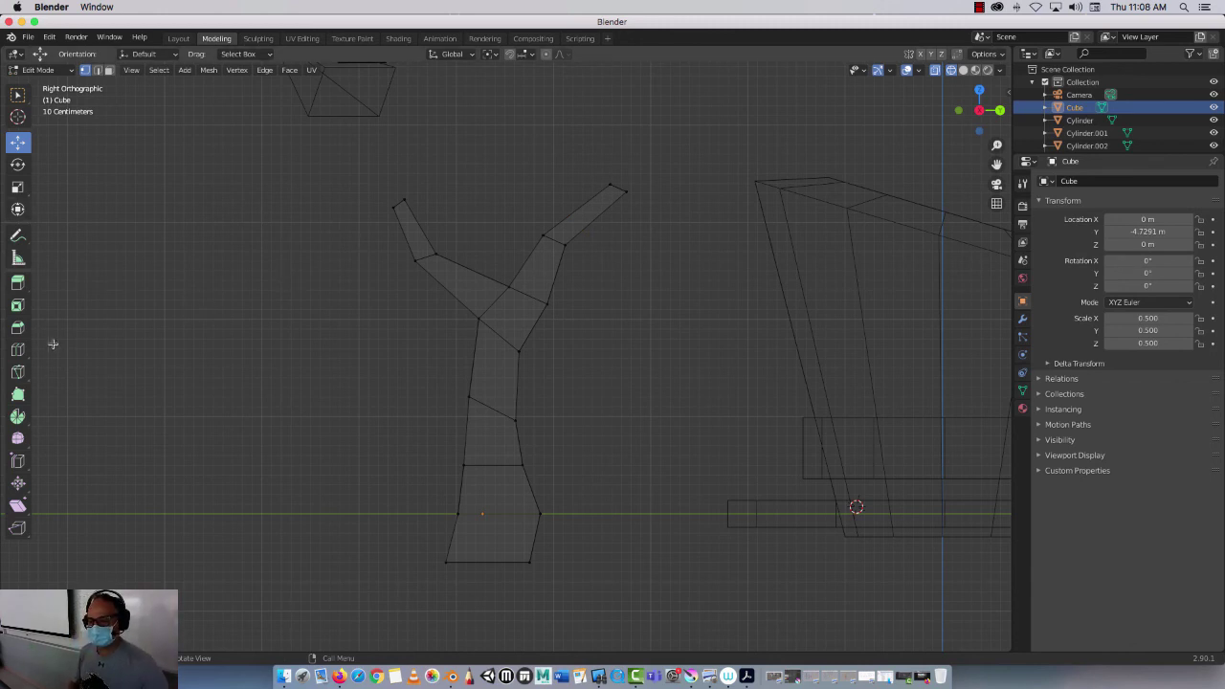
# Add edge loops across both branches and bend the right branch by moving an edge and vertex
pyautogui.click(18, 350)
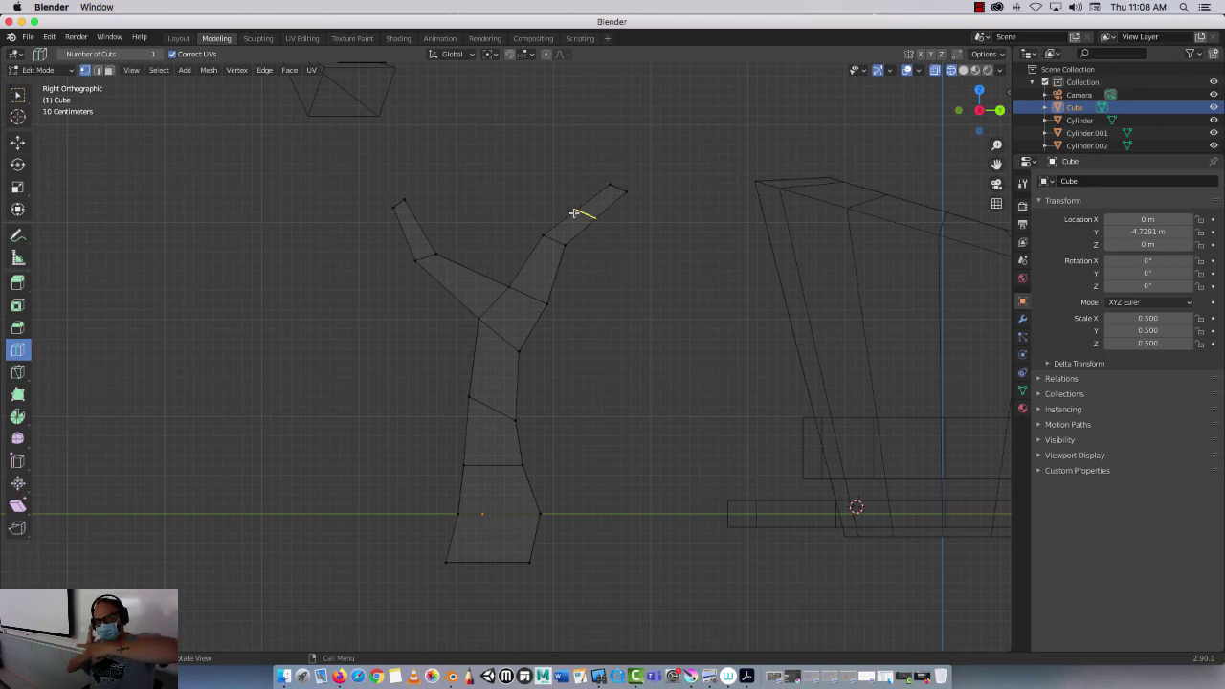
pyautogui.click(576, 212)
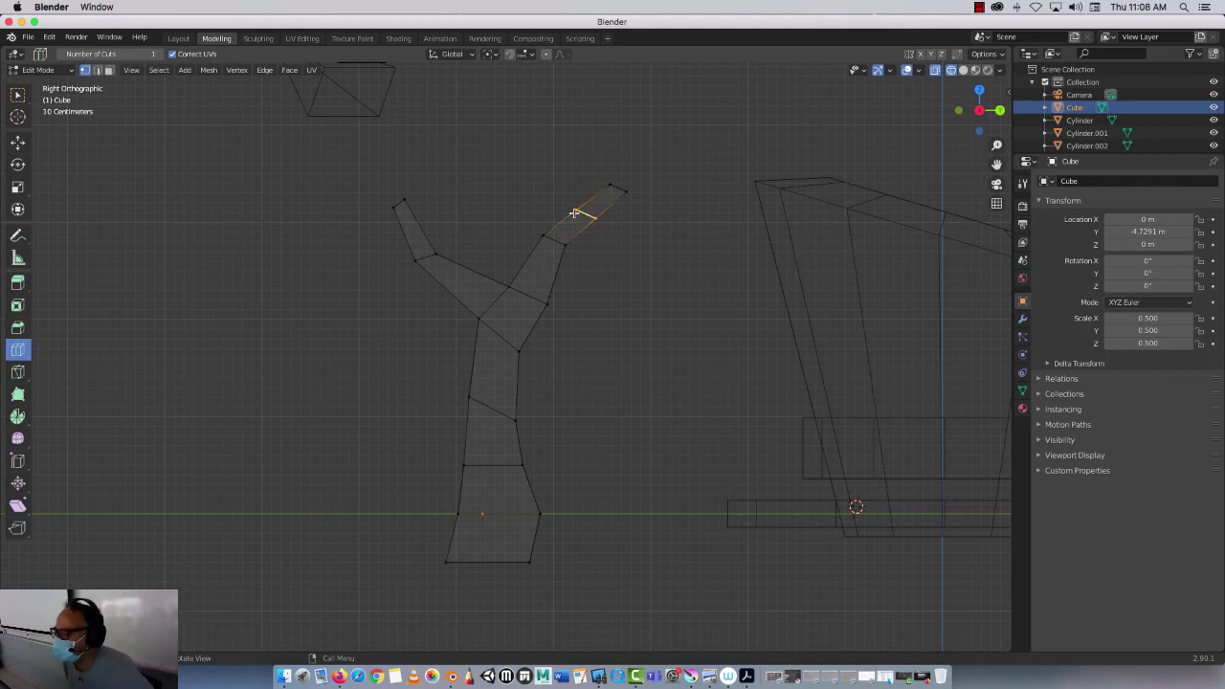
pyautogui.click(478, 274)
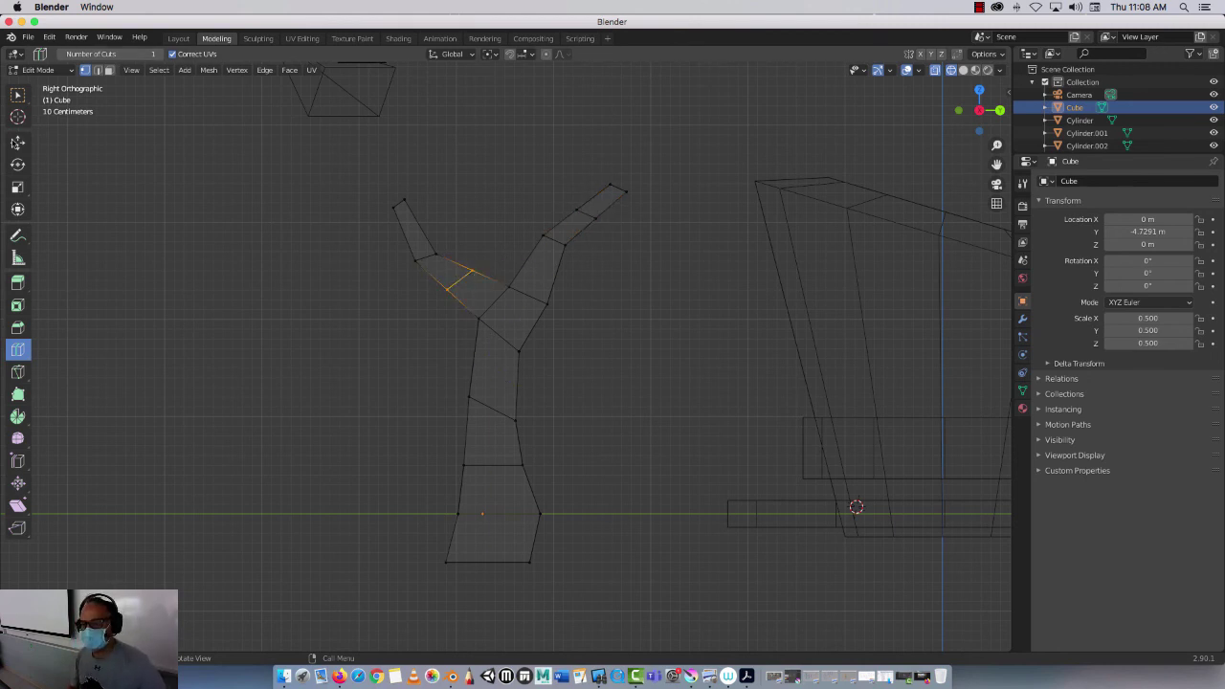
pyautogui.click(17, 142)
pyautogui.click(18, 95)
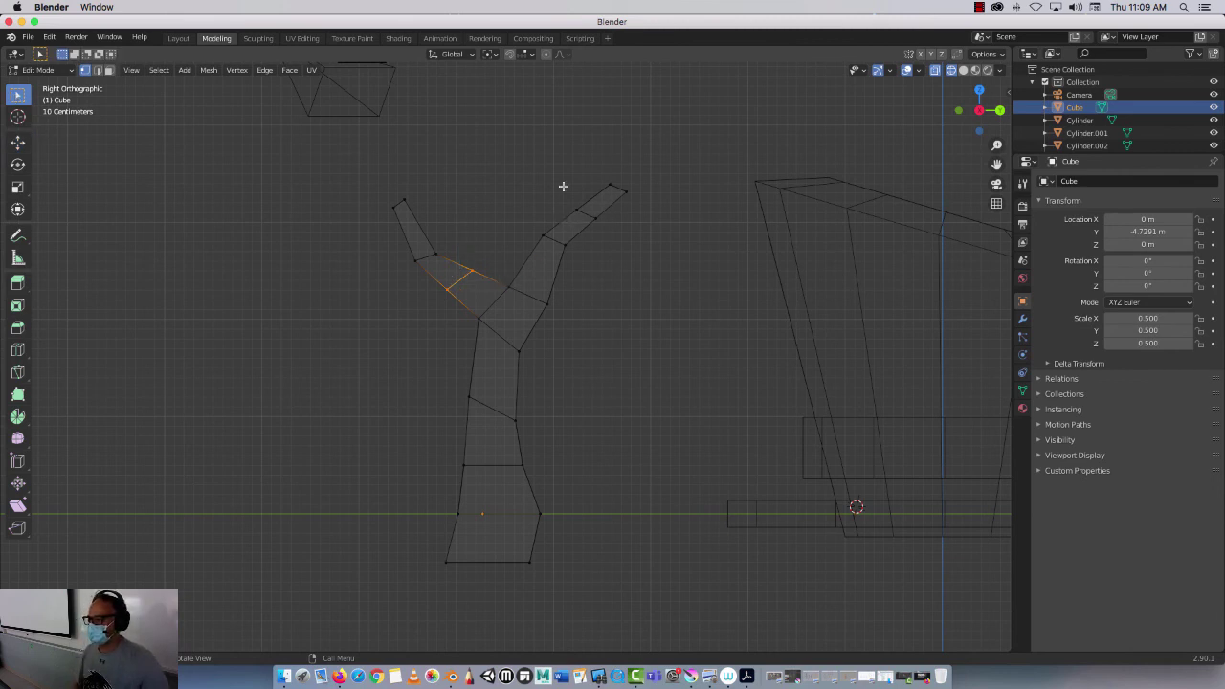
pyautogui.moveTo(563, 186); pyautogui.dragTo(579, 206)
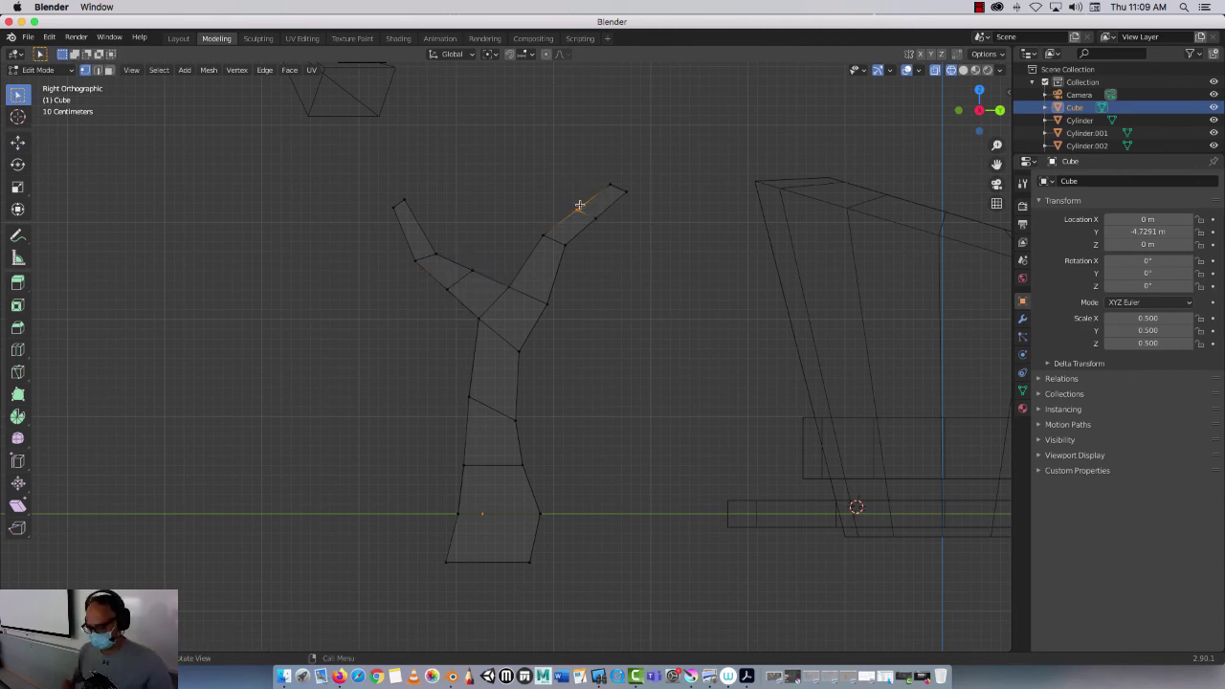
pyautogui.click(17, 142)
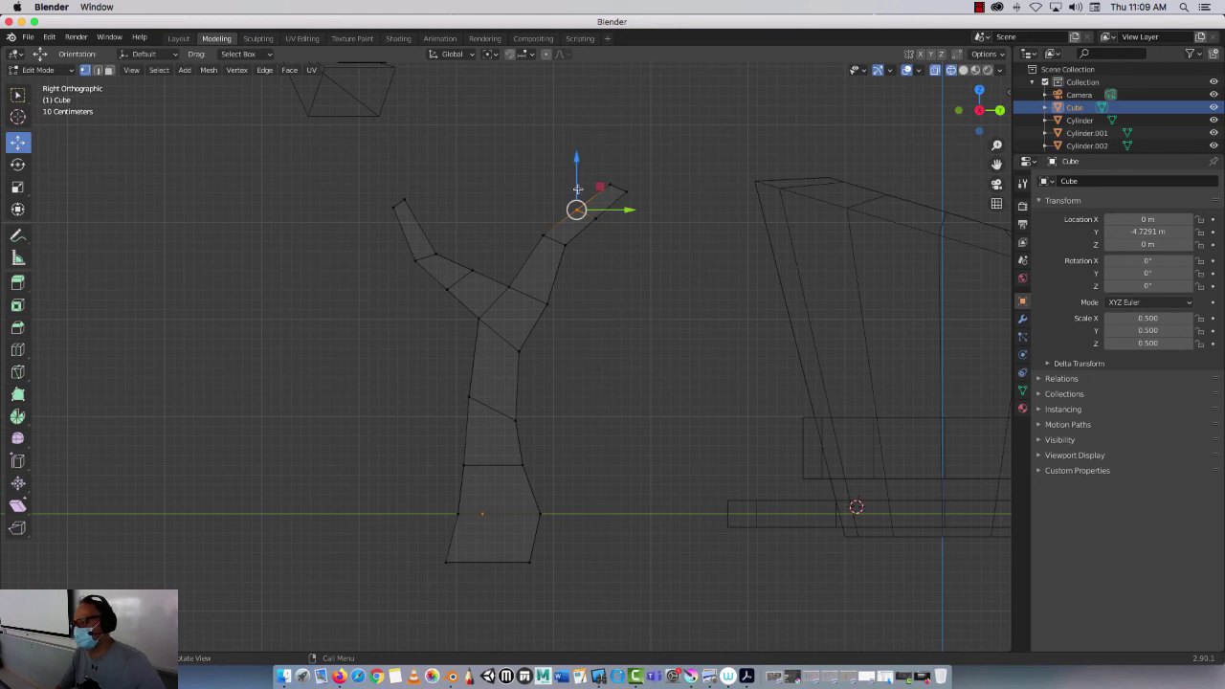
pyautogui.moveTo(578, 189)
pyautogui.mouseDown()
pyautogui.moveTo(595, 219)
pyautogui.moveTo(621, 219)
pyautogui.moveTo(588, 190)
pyautogui.mouseUp()
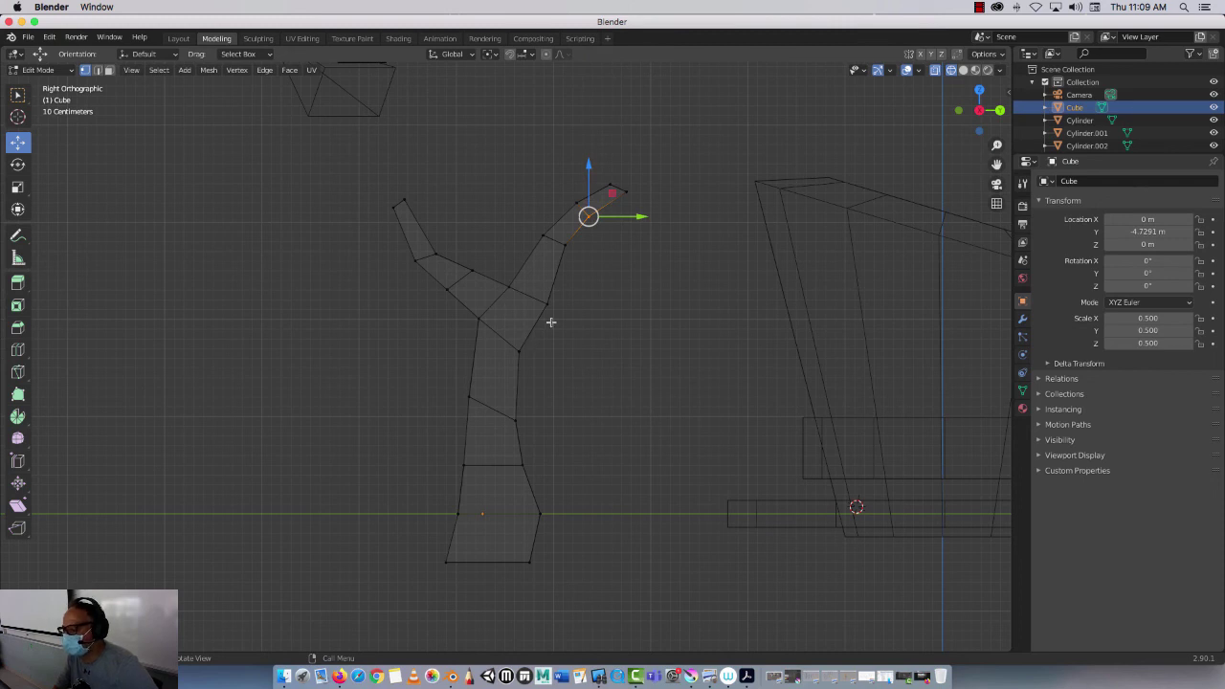
pyautogui.click(548, 303)
pyautogui.moveTo(579, 304); pyautogui.dragTo(571, 305)
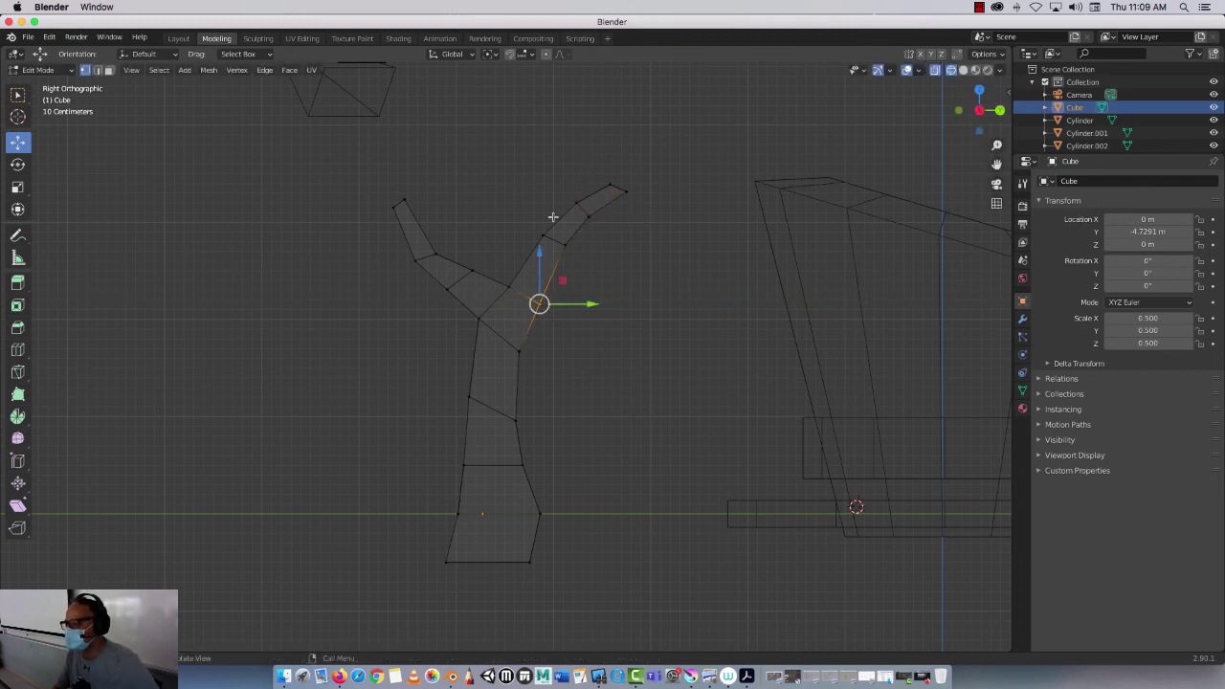
pyautogui.click(506, 207)
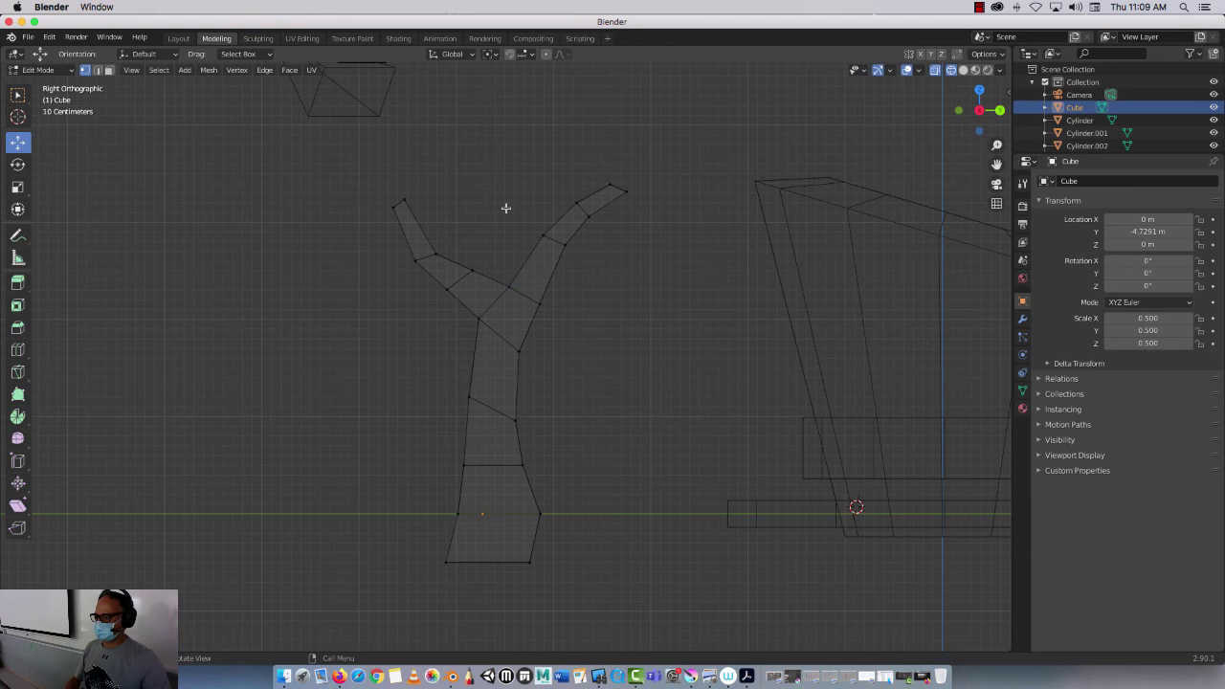
# Add another edge loop near the right branch tip
pyautogui.click(18, 349)
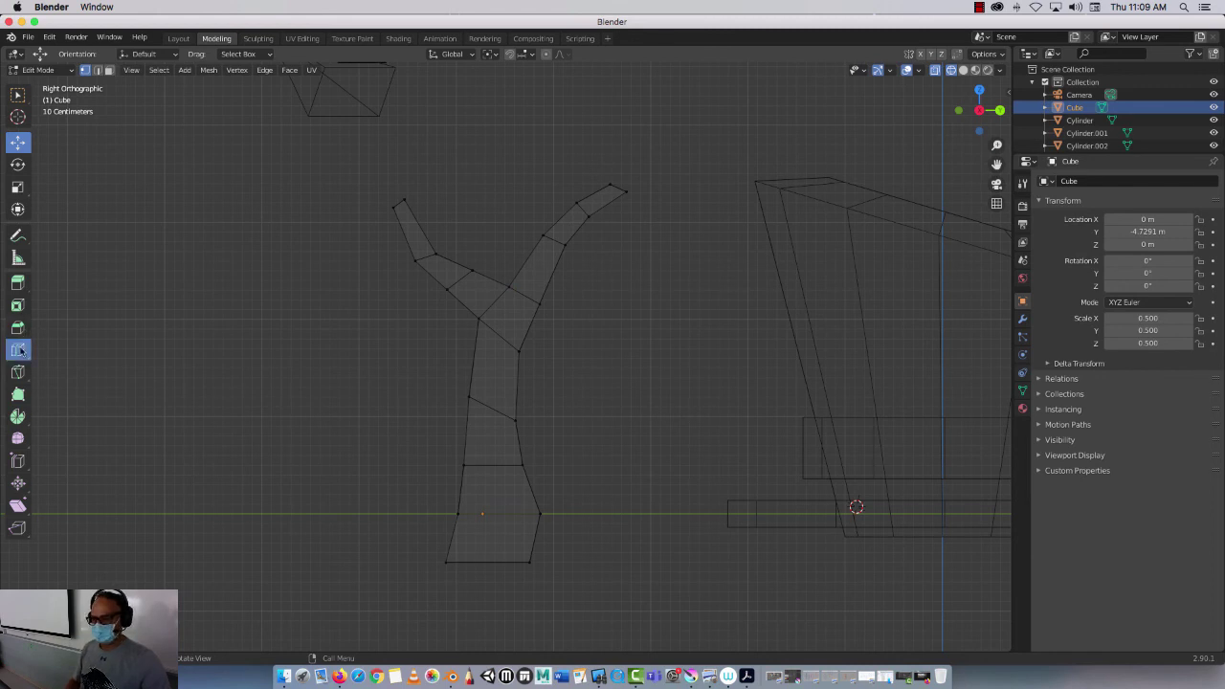
pyautogui.click(560, 218)
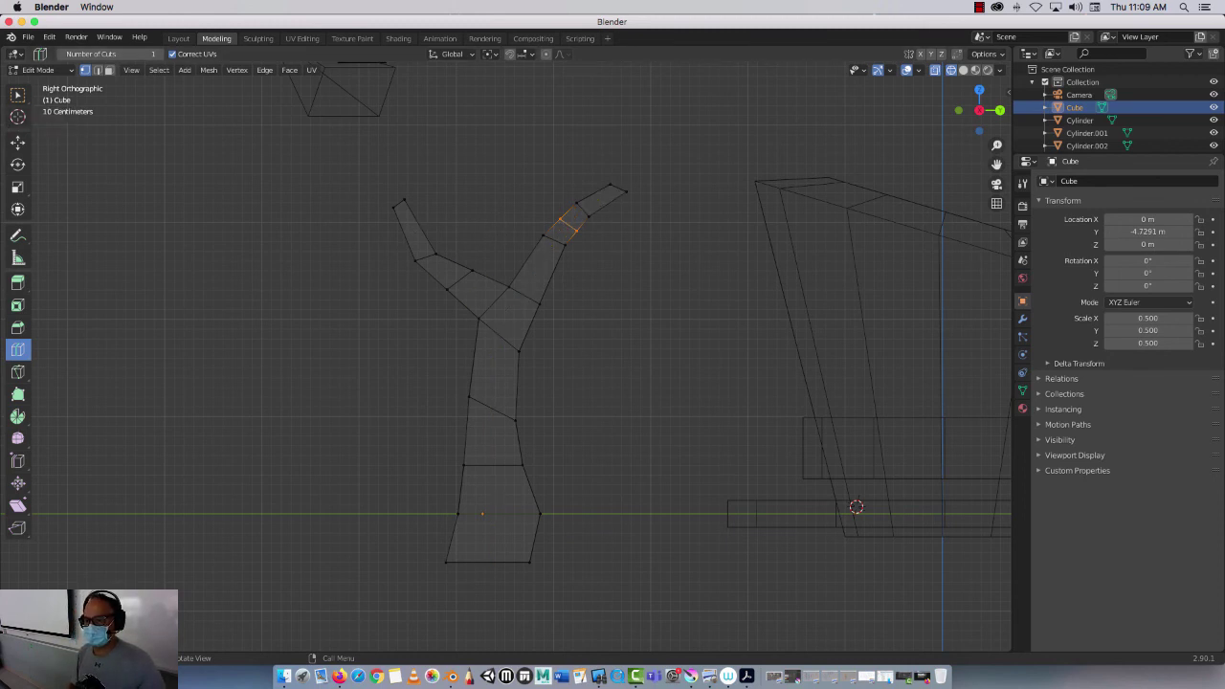
pyautogui.click(17, 94)
pyautogui.moveTo(555, 328); pyautogui.dragTo(821, 108, button='middle')
# Switch to Solid shading and Face select, then select a face on the right branch
pyautogui.click(963, 70)
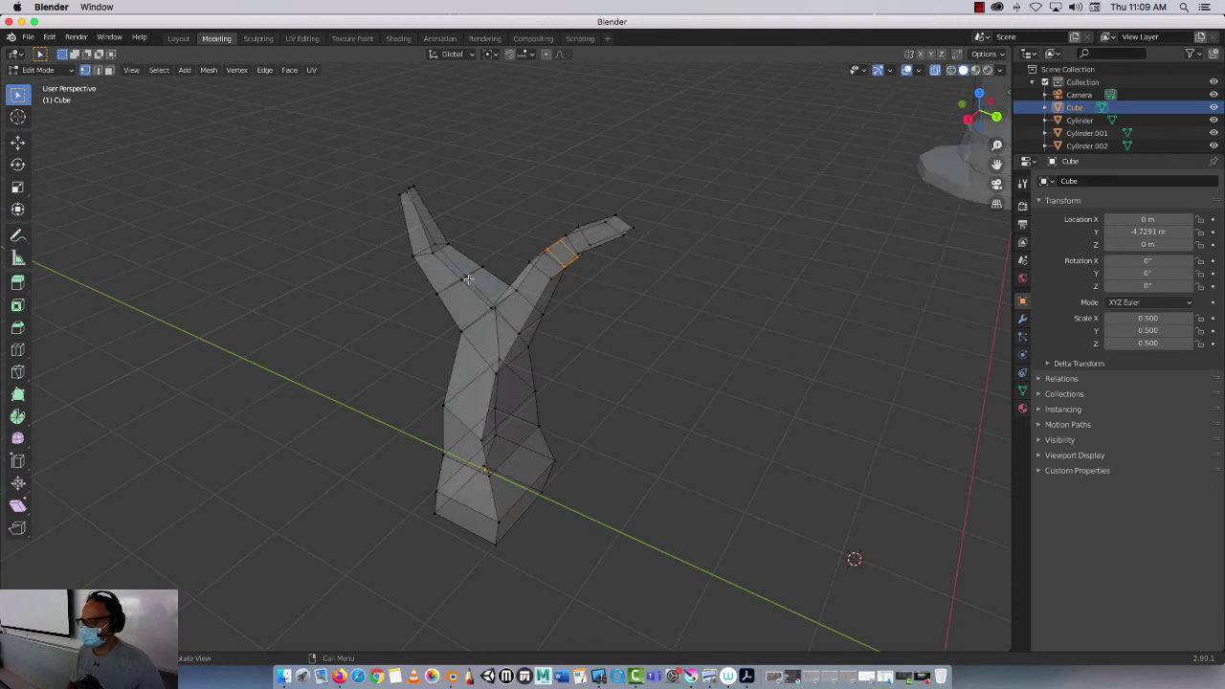
pyautogui.keyDown('shift'); pyautogui.moveTo(369, 341); pyautogui.dragTo(459, 330, button='middle'); pyautogui.keyUp('shift')
pyautogui.scroll(2, 632, 201)
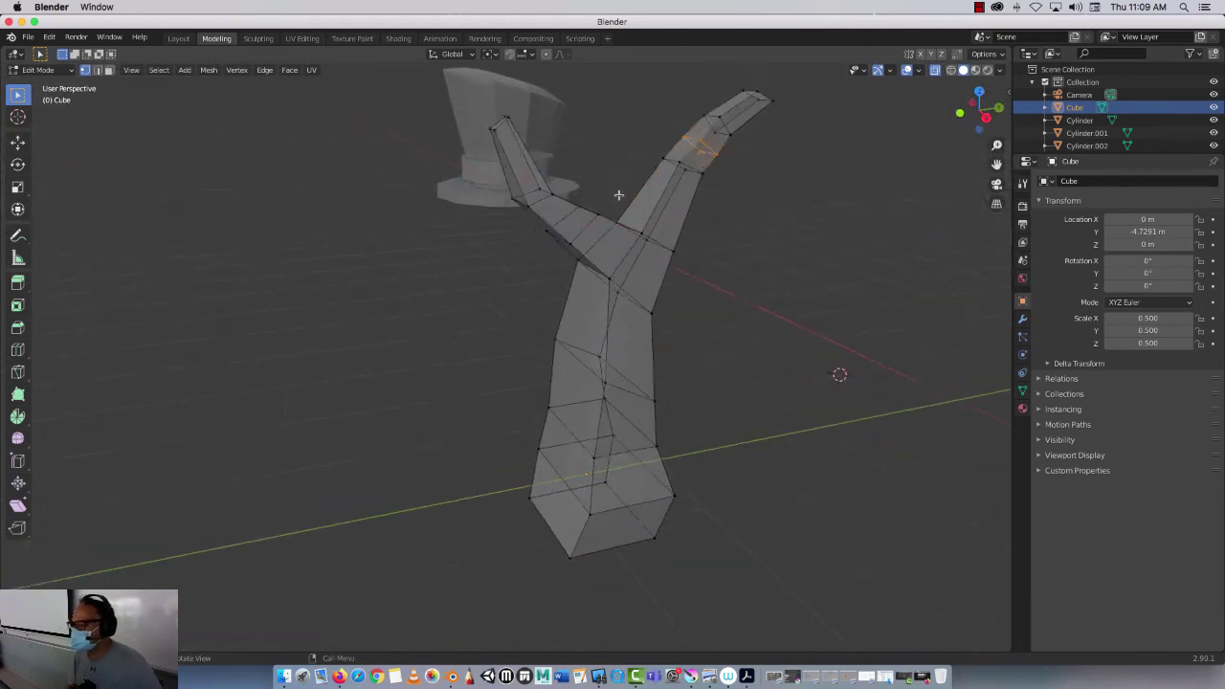
pyautogui.scroll(-3, 618, 197)
pyautogui.scroll(4, 635, 197)
pyautogui.scroll(-1, 618, 197)
pyautogui.moveTo(628, 182); pyautogui.dragTo(748, 263, button='middle')
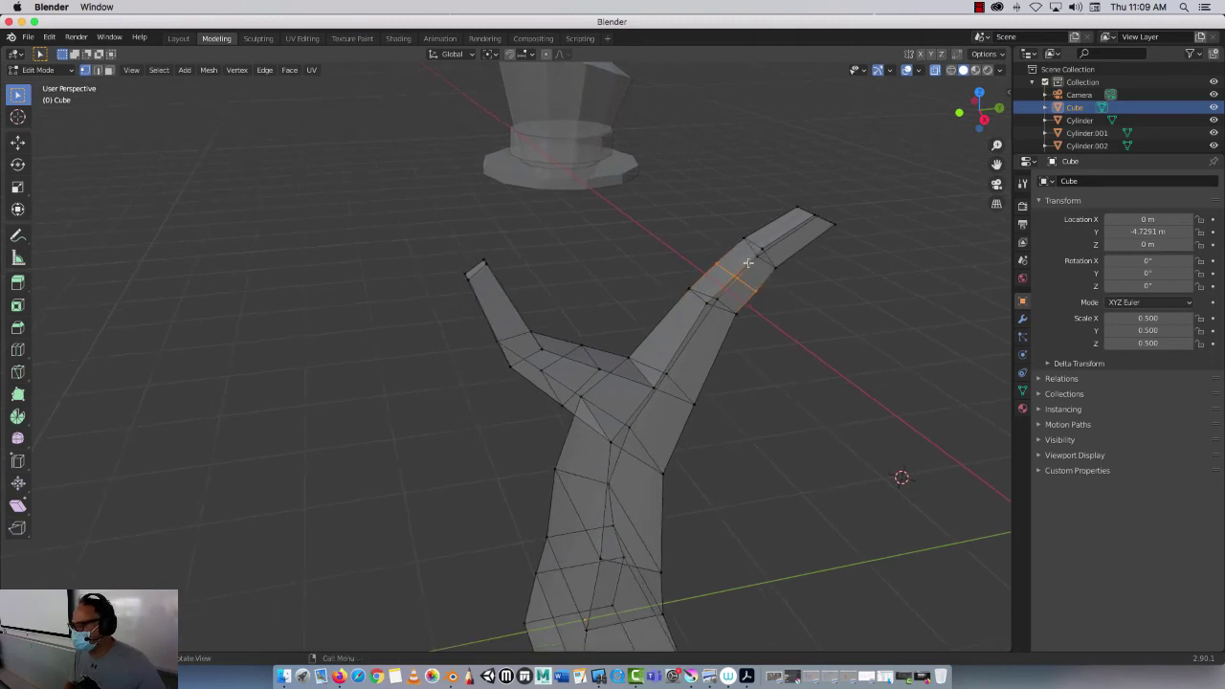
pyautogui.click(108, 71)
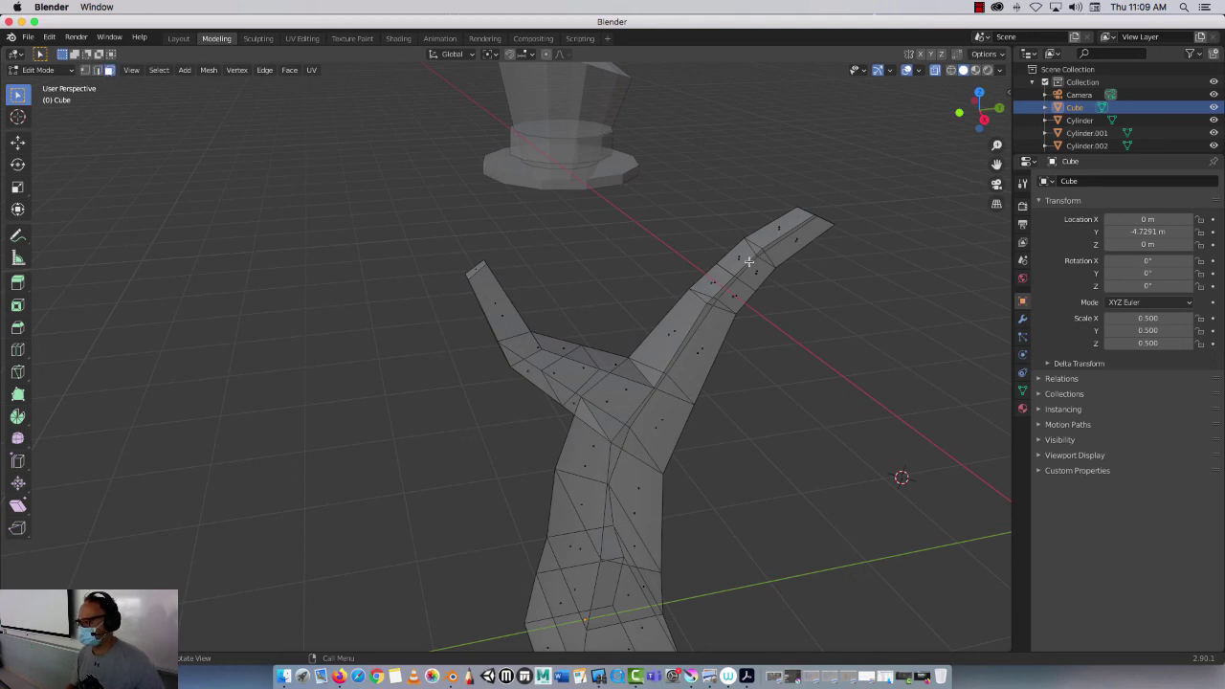
pyautogui.click(710, 283)
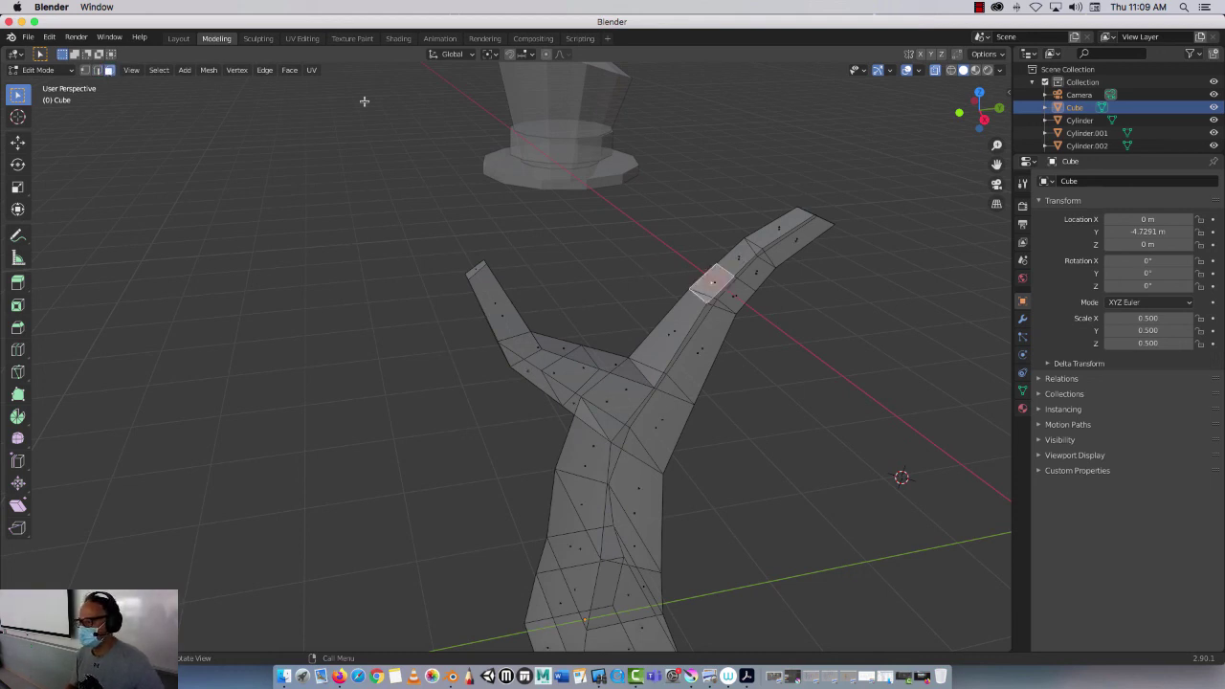
# Extrude the face into a new twig and scale its tip down to about 0.61
pyautogui.press('e')
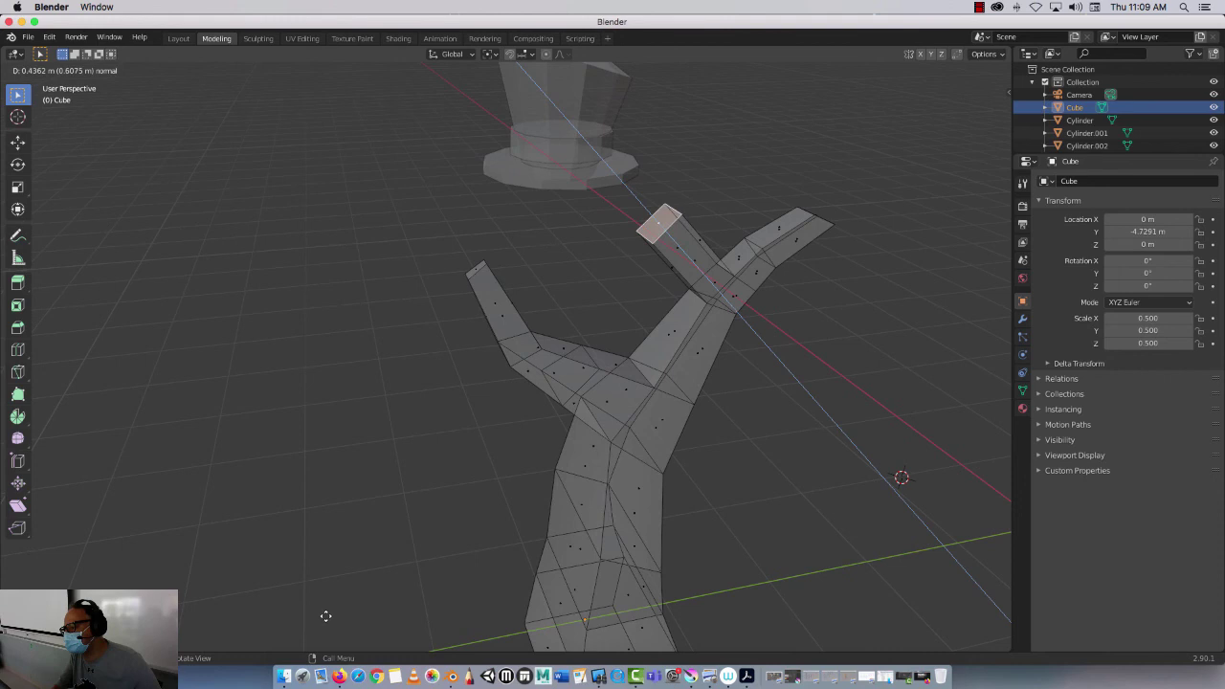
pyautogui.click(308, 607)
pyautogui.moveTo(512, 482); pyautogui.dragTo(465, 466, button='middle')
pyautogui.press('s')
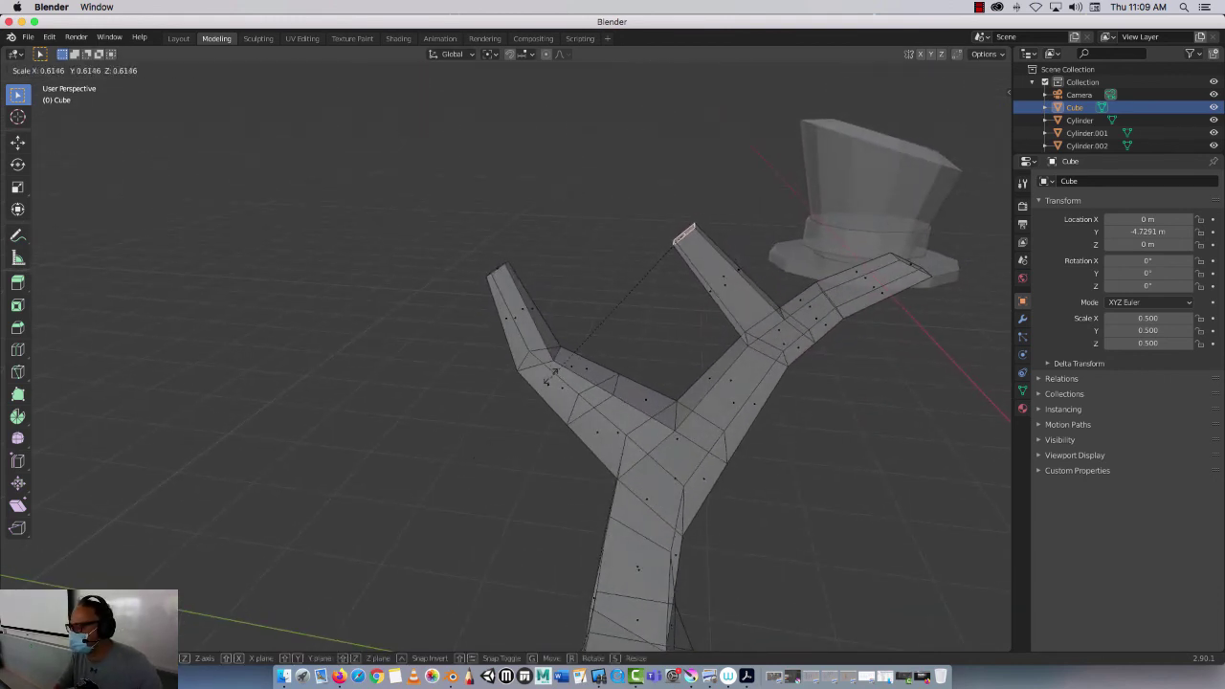
pyautogui.click(561, 339)
pyautogui.scroll(-3, 374, 402)
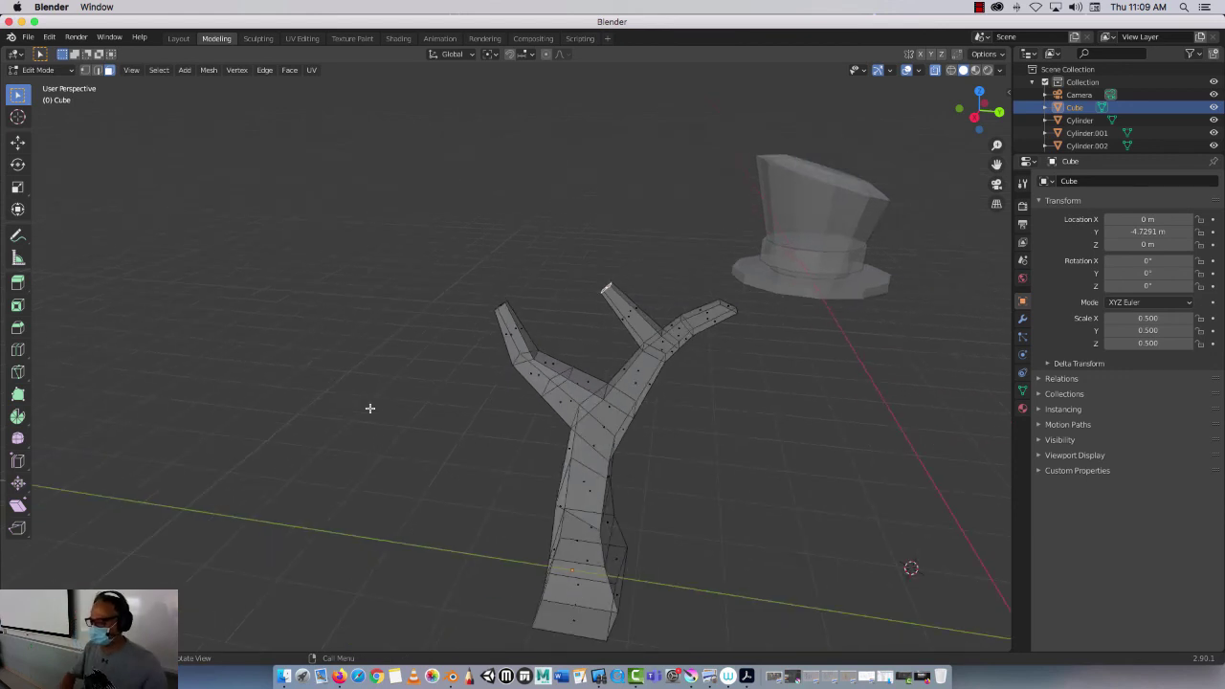
pyautogui.moveTo(369, 405); pyautogui.dragTo(655, 477, button='middle')
pyautogui.moveTo(594, 448); pyautogui.dragTo(737, 443, button='middle')
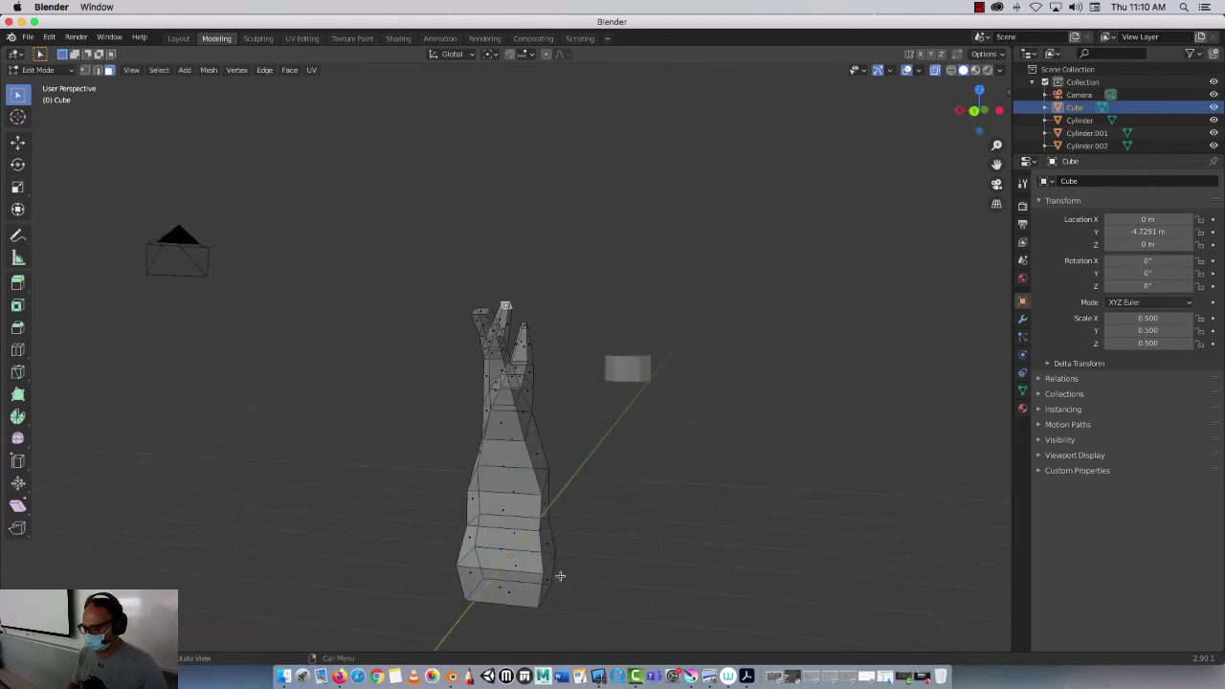
pyautogui.moveTo(725, 499); pyautogui.dragTo(424, 501, button='middle')
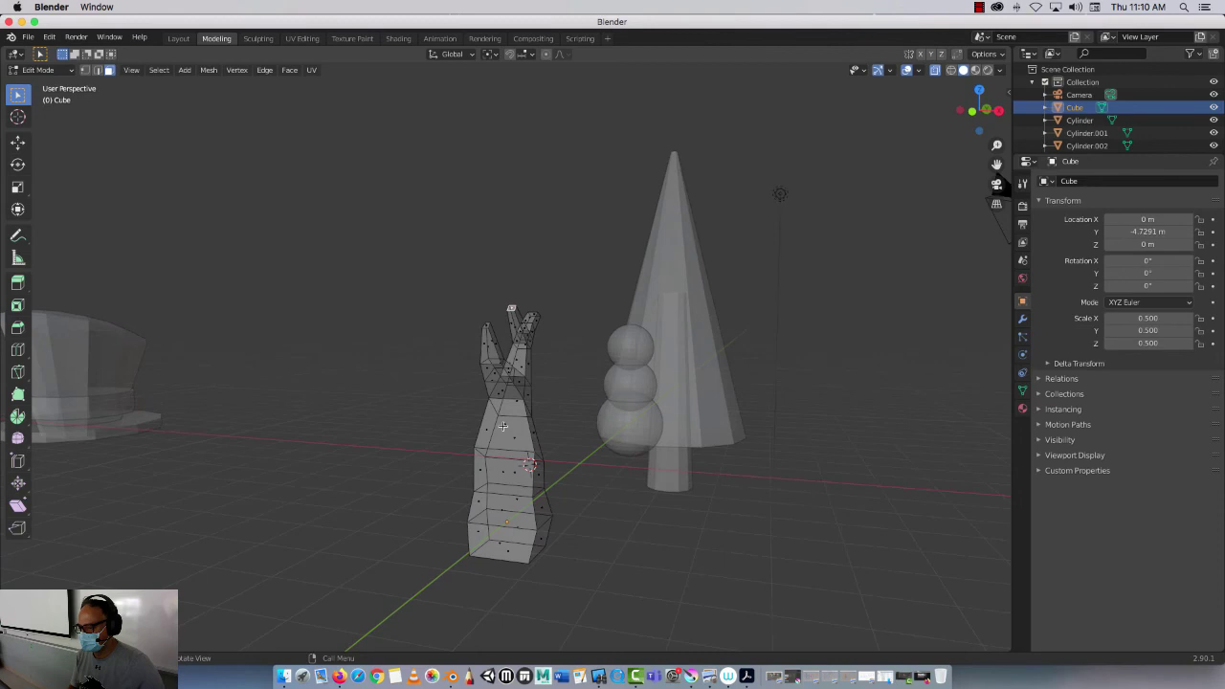
# Return to object mode and slide the Cube along X to 7.0436 m in back view
pyautogui.click(179, 39)
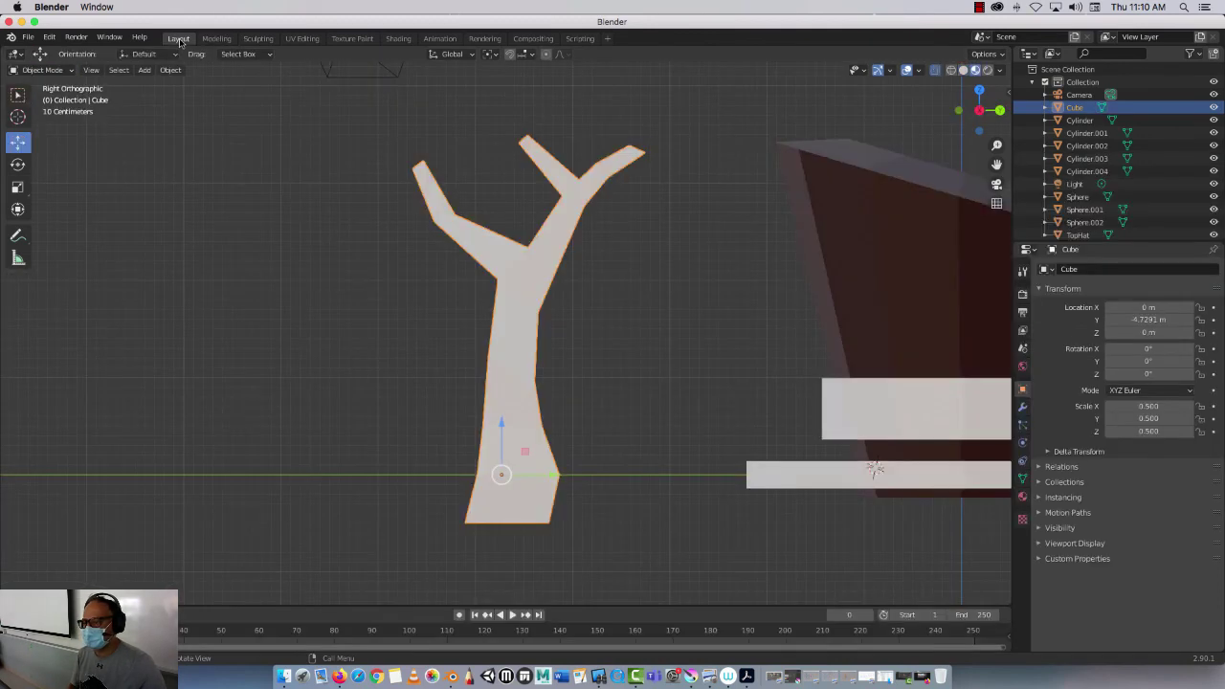
pyautogui.click(1000, 111)
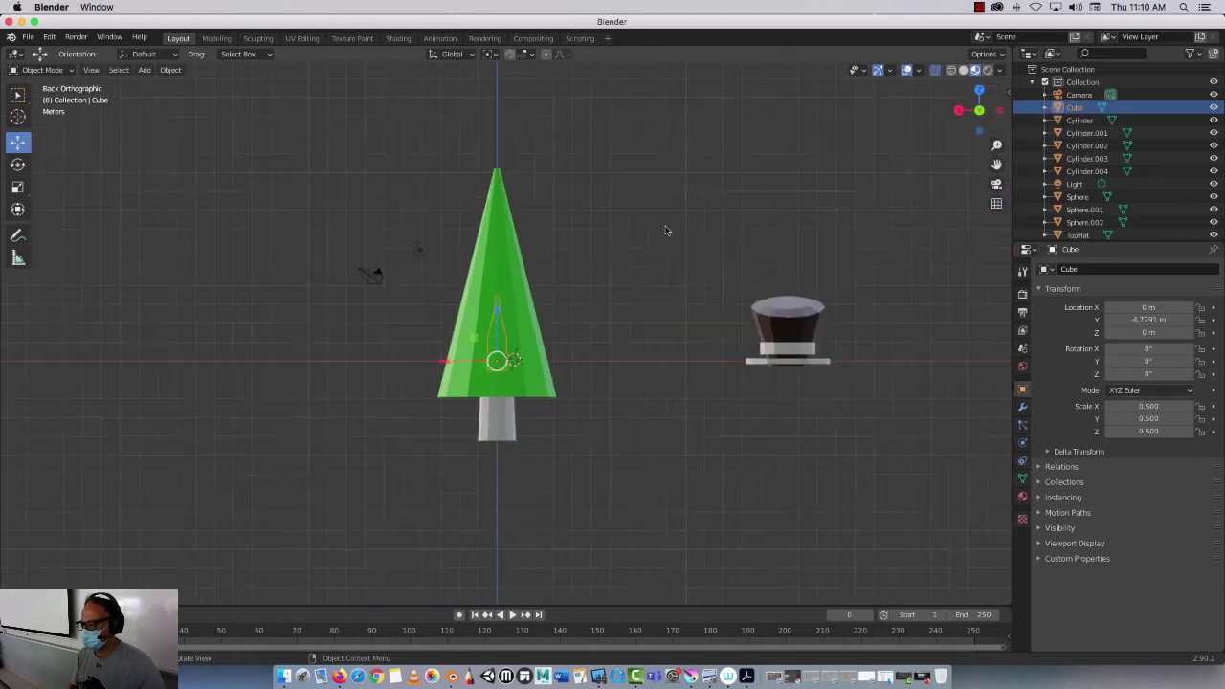
pyautogui.moveTo(443, 361); pyautogui.dragTo(312, 373)
pyautogui.scroll(4, 329, 334)
pyautogui.scroll(2, 328, 334)
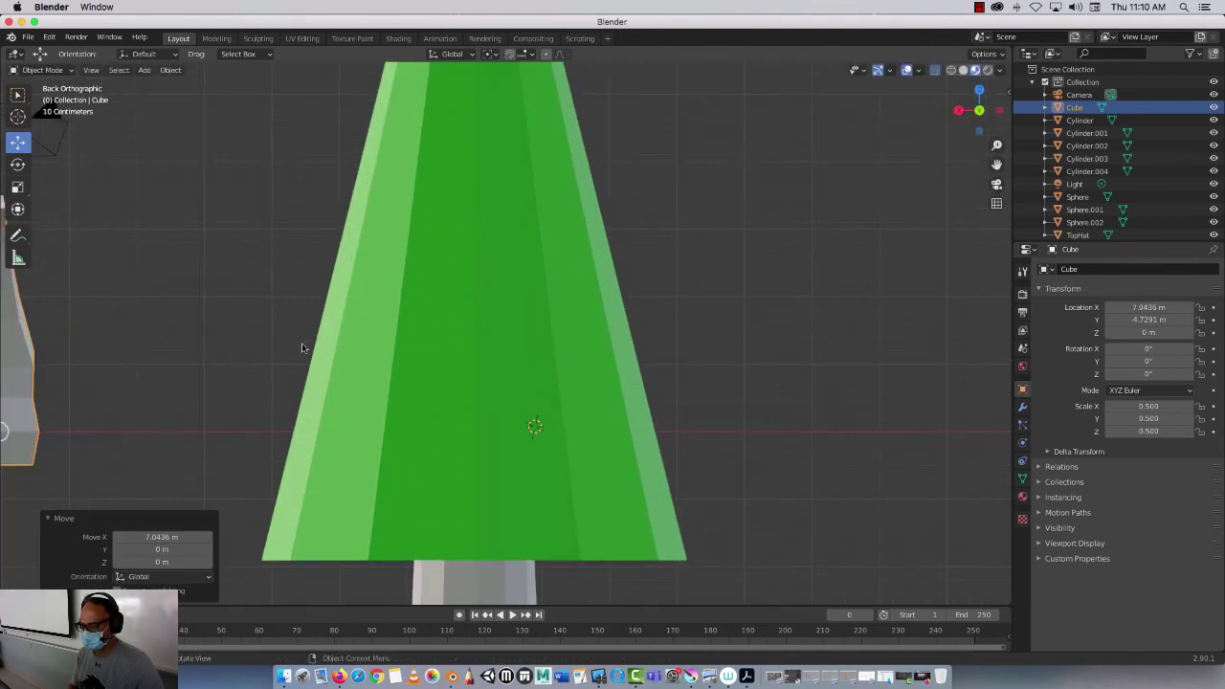
pyautogui.moveTo(304, 345); pyautogui.dragTo(383, 360, button='middle')
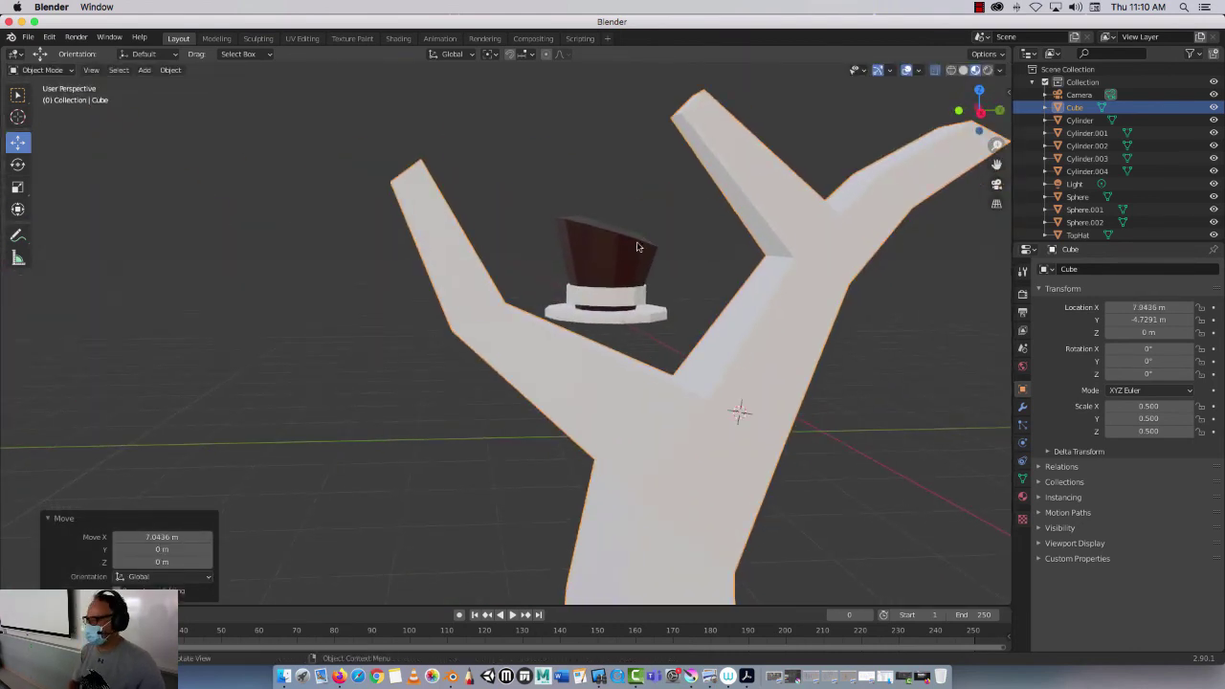
# Reframe the straight-on view around the Cube and reselect it
pyautogui.click(1000, 112)
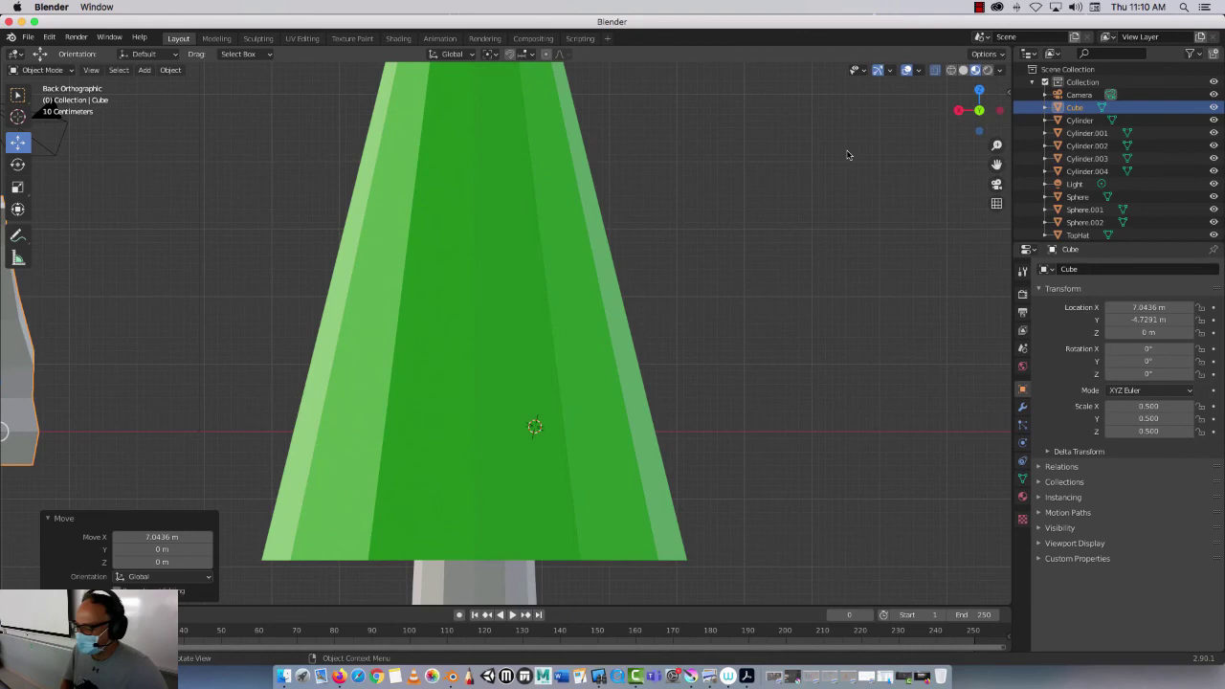
pyautogui.scroll(-1, 549, 309)
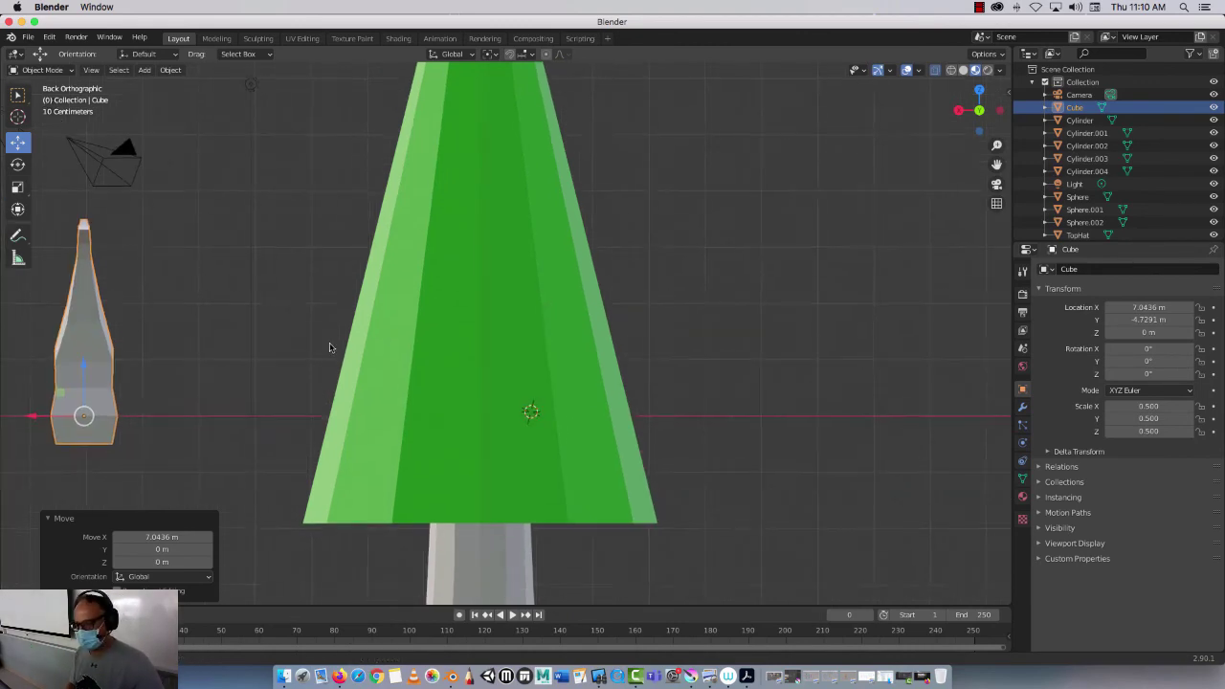
pyautogui.keyDown('shift'); pyautogui.moveTo(331, 348); pyautogui.dragTo(791, 344, button='middle'); pyautogui.keyUp('shift')
pyautogui.scroll(-2, 541, 325)
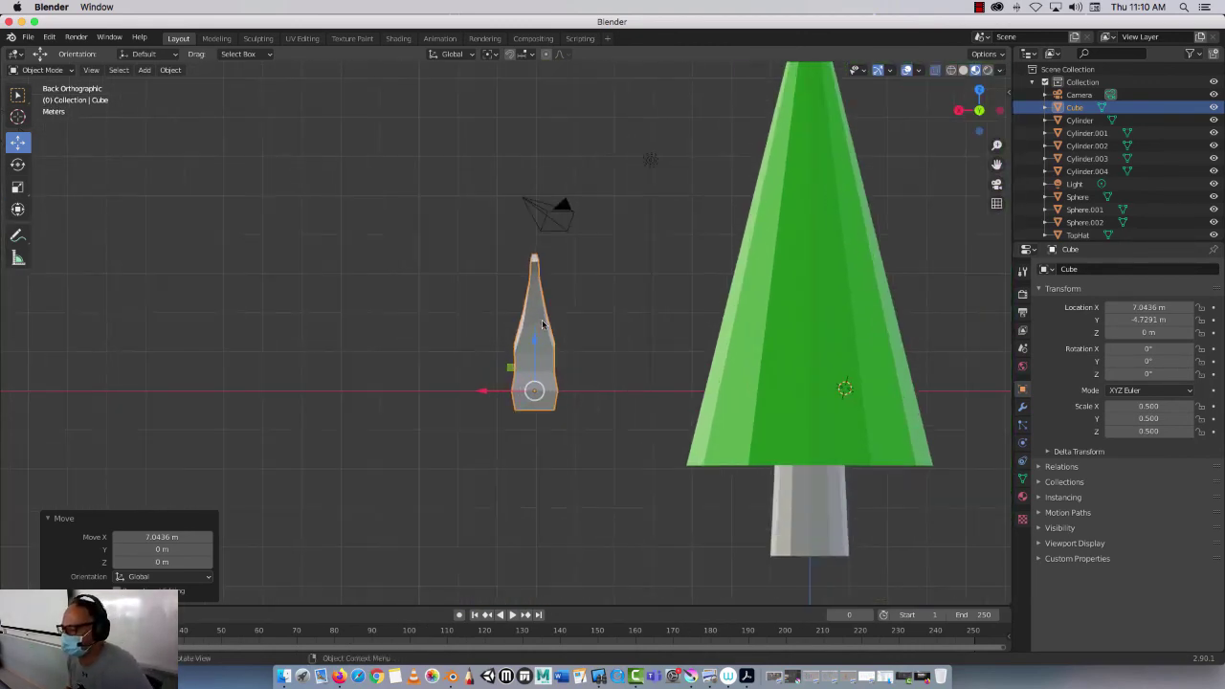
pyautogui.scroll(4, 523, 295)
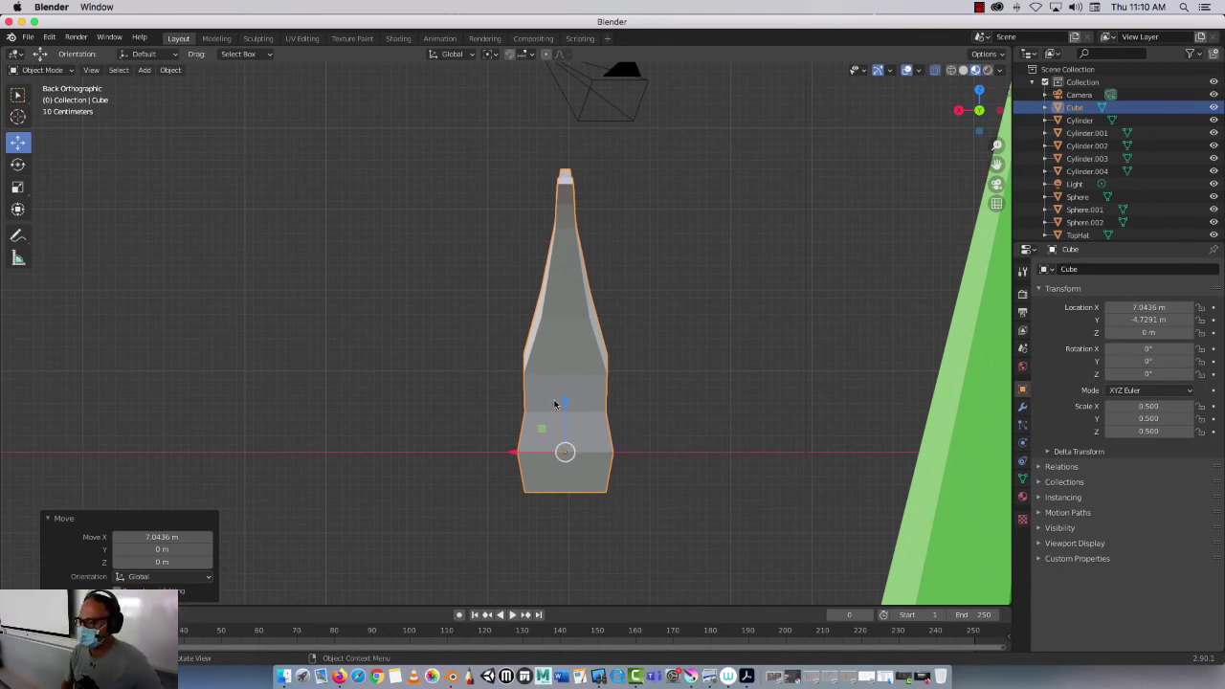
pyautogui.scroll(3, 515, 339)
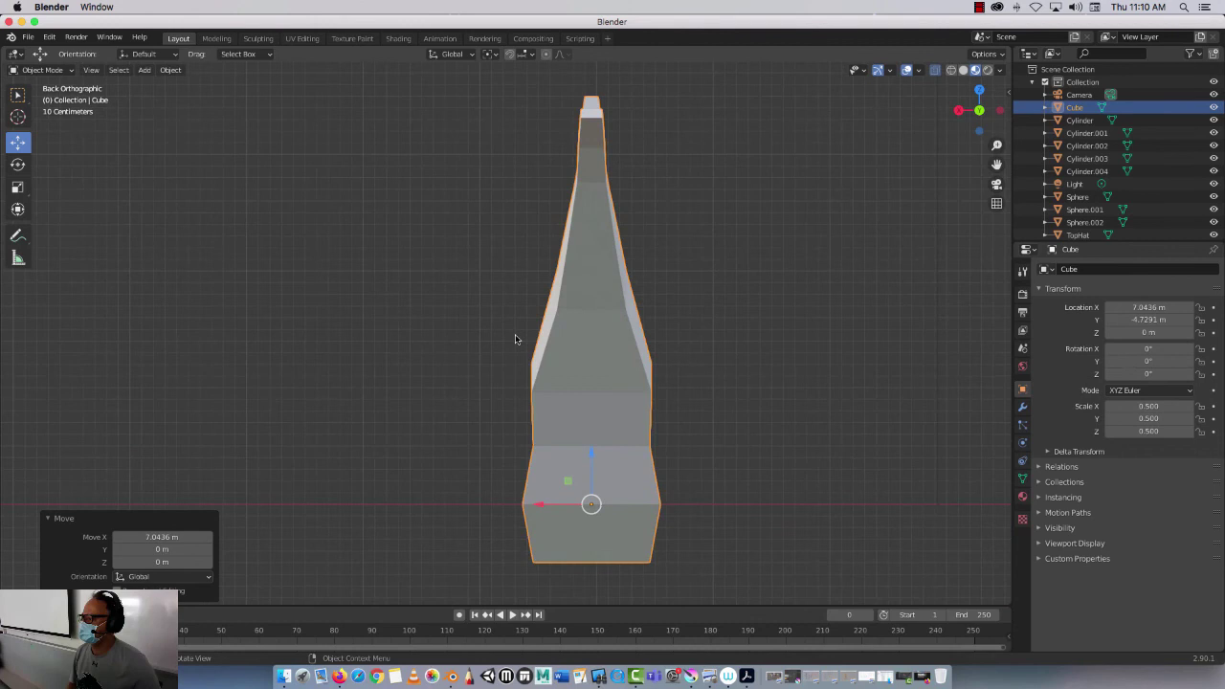
pyautogui.click(996, 8)
pyautogui.click(979, 8)
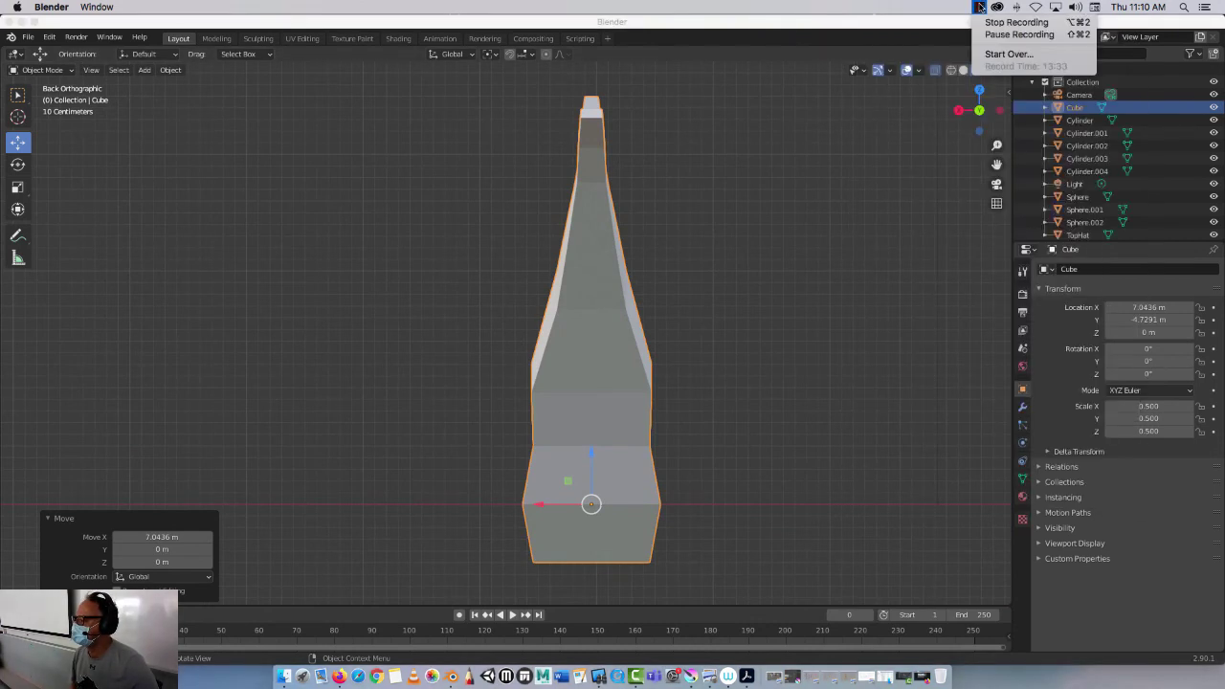
pyautogui.click(339, 197)
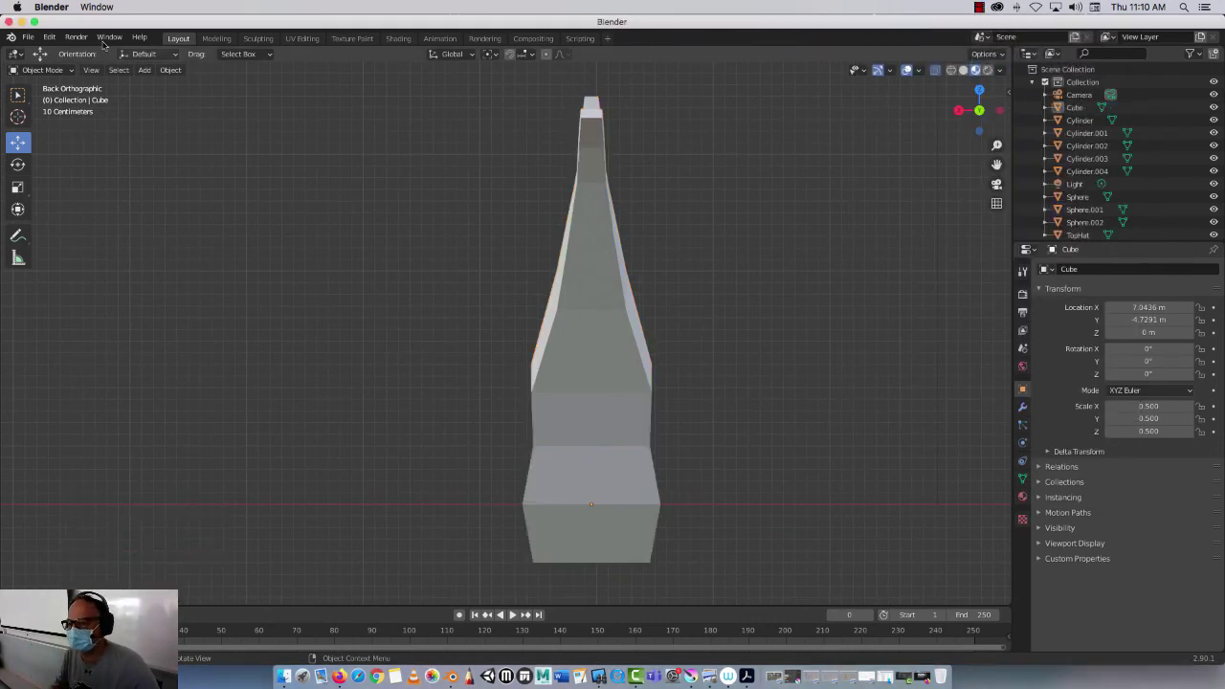
pyautogui.click(592, 146)
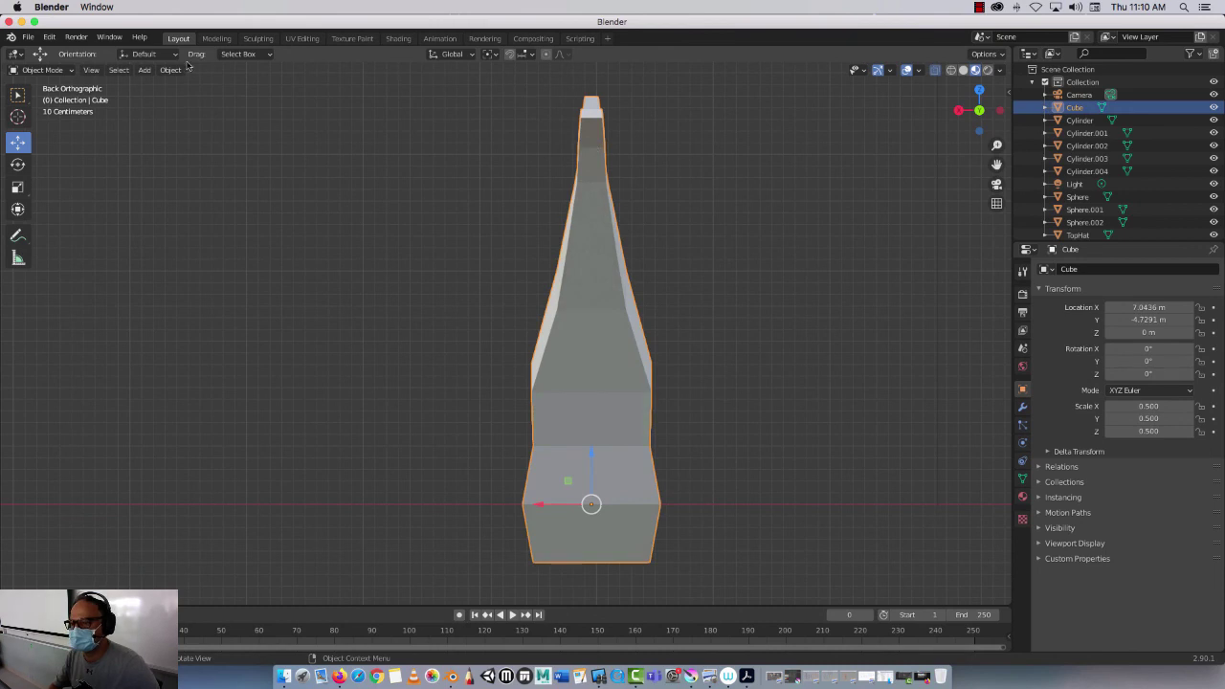
# Edit the Cube trunk in the Modeling workspace with Vertex select, framing its base
pyautogui.click(216, 38)
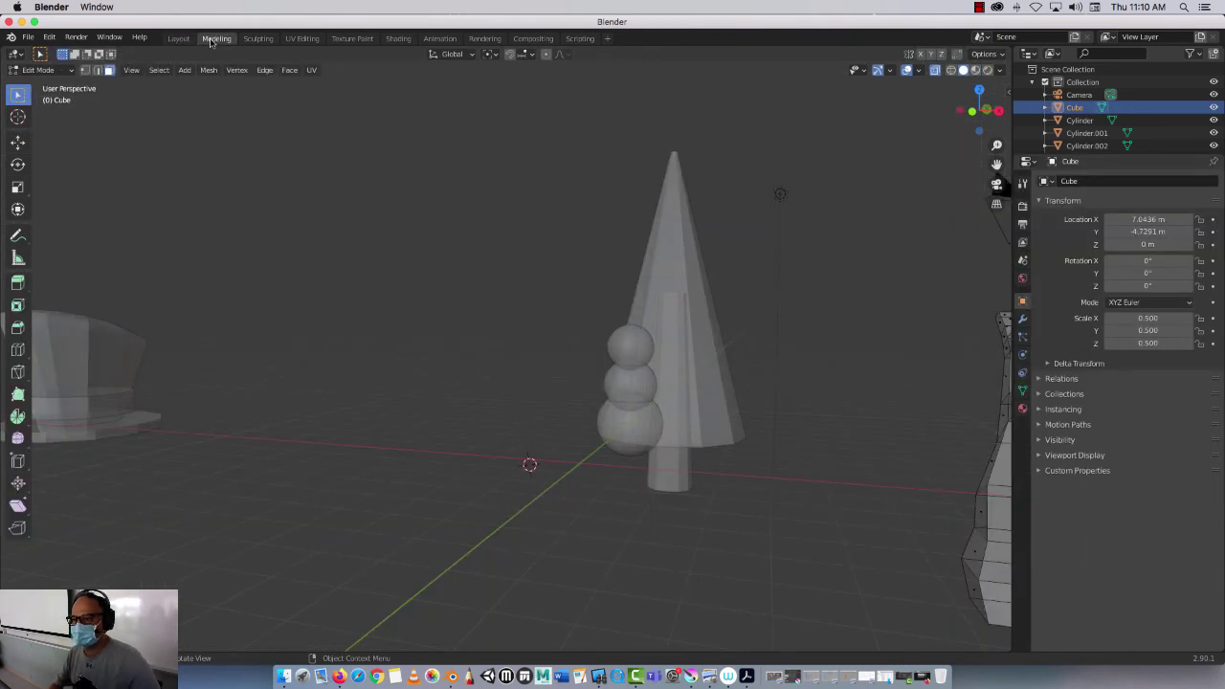
pyautogui.click(84, 70)
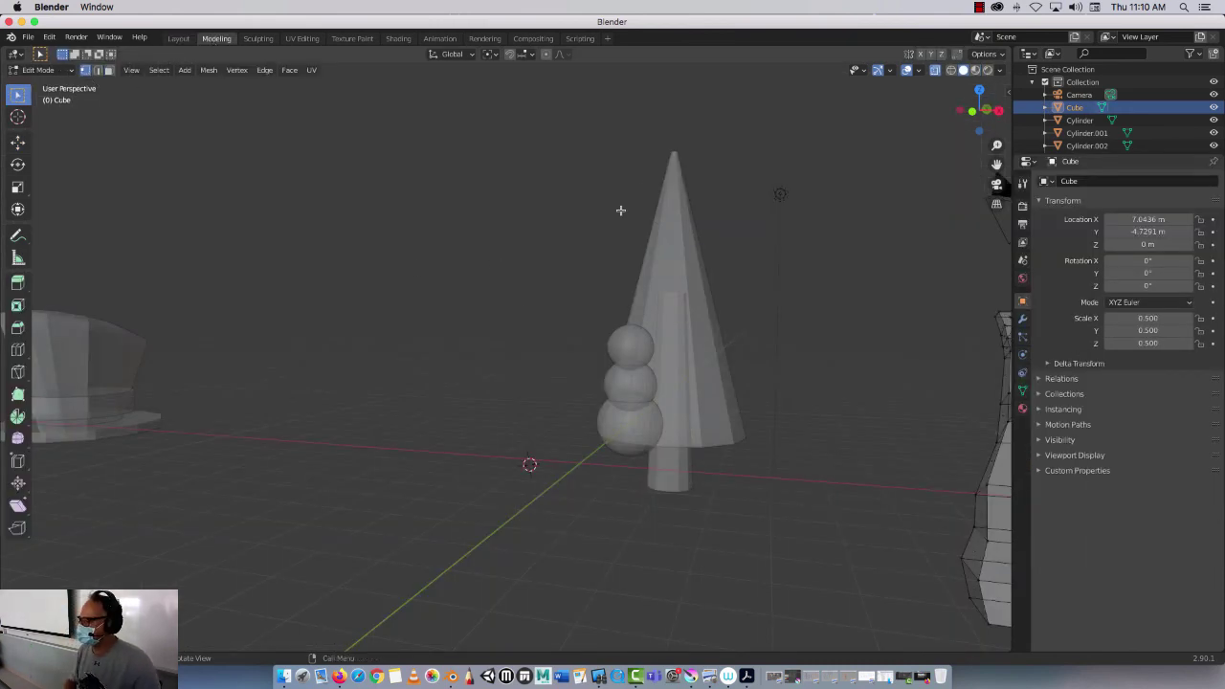
pyautogui.moveTo(513, 318); pyautogui.dragTo(124, 323, button='middle')
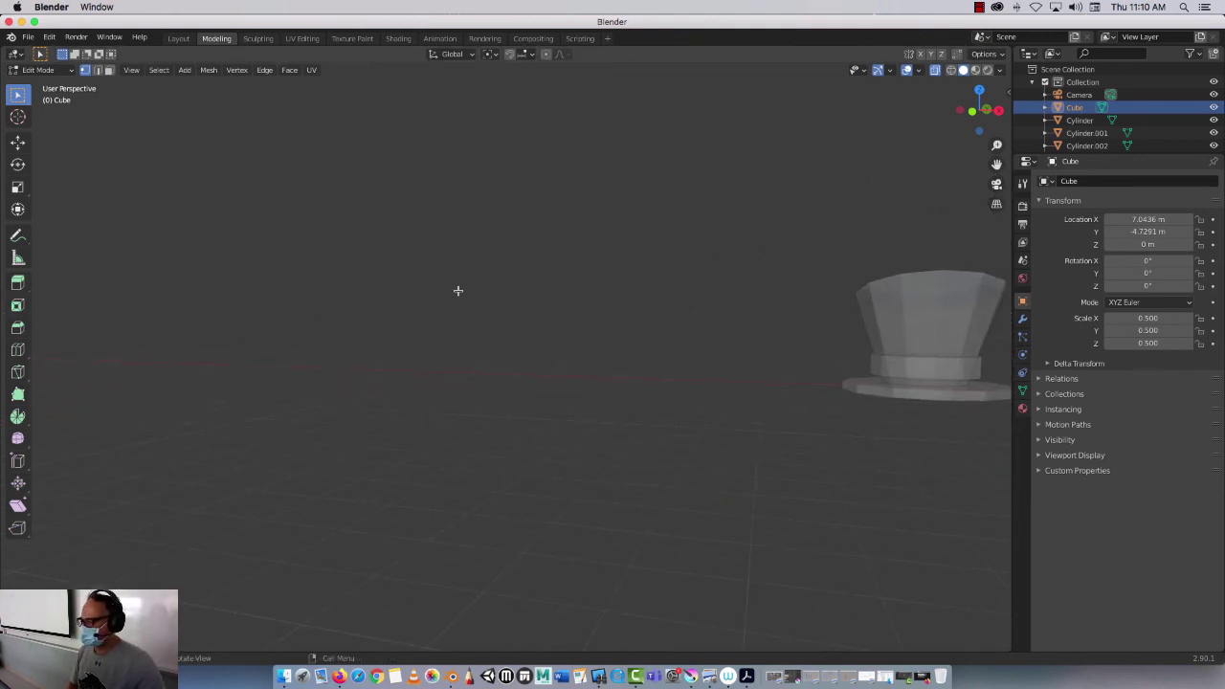
pyautogui.moveTo(457, 290); pyautogui.dragTo(446, 287, button='middle')
pyautogui.scroll(-7, 447, 287)
pyautogui.keyDown('shift'); pyautogui.moveTo(506, 345); pyautogui.dragTo(417, 367, button='middle'); pyautogui.keyUp('shift')
pyautogui.moveTo(518, 428); pyautogui.dragTo(576, 418, button='middle')
pyautogui.scroll(5, 617, 368)
pyautogui.scroll(3, 651, 439)
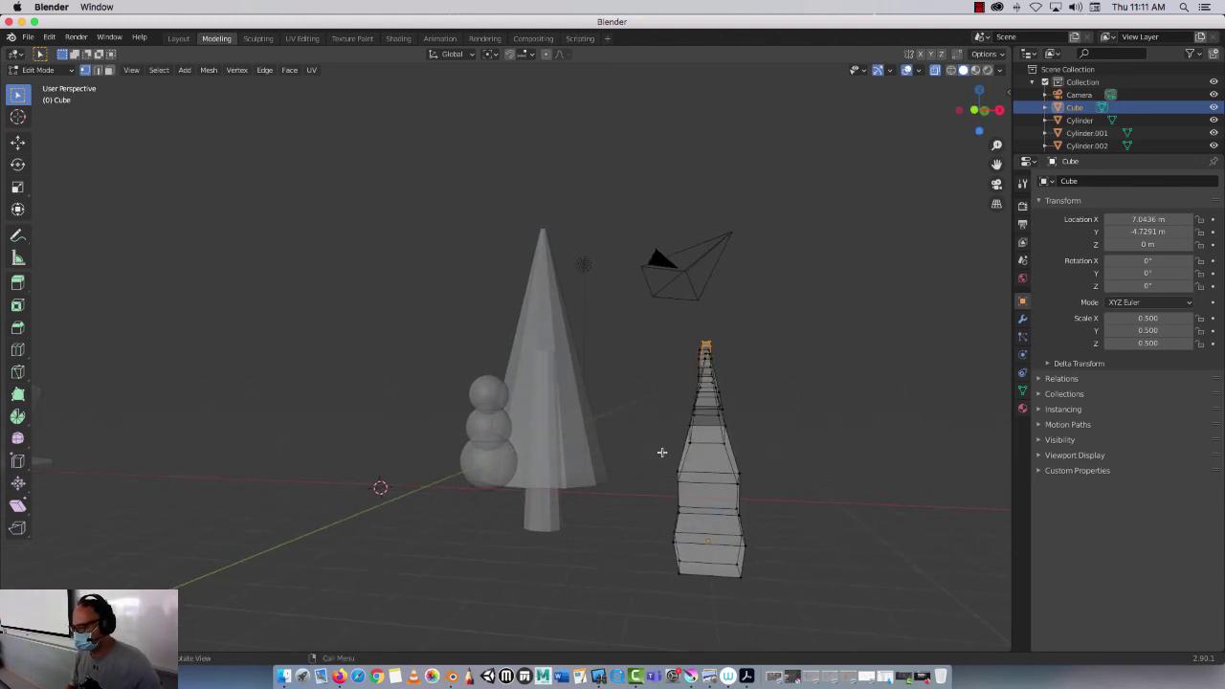
# Shift the trunk's lower vertices and bottom ring sideways along X
pyautogui.moveTo(661, 451); pyautogui.dragTo(699, 597)
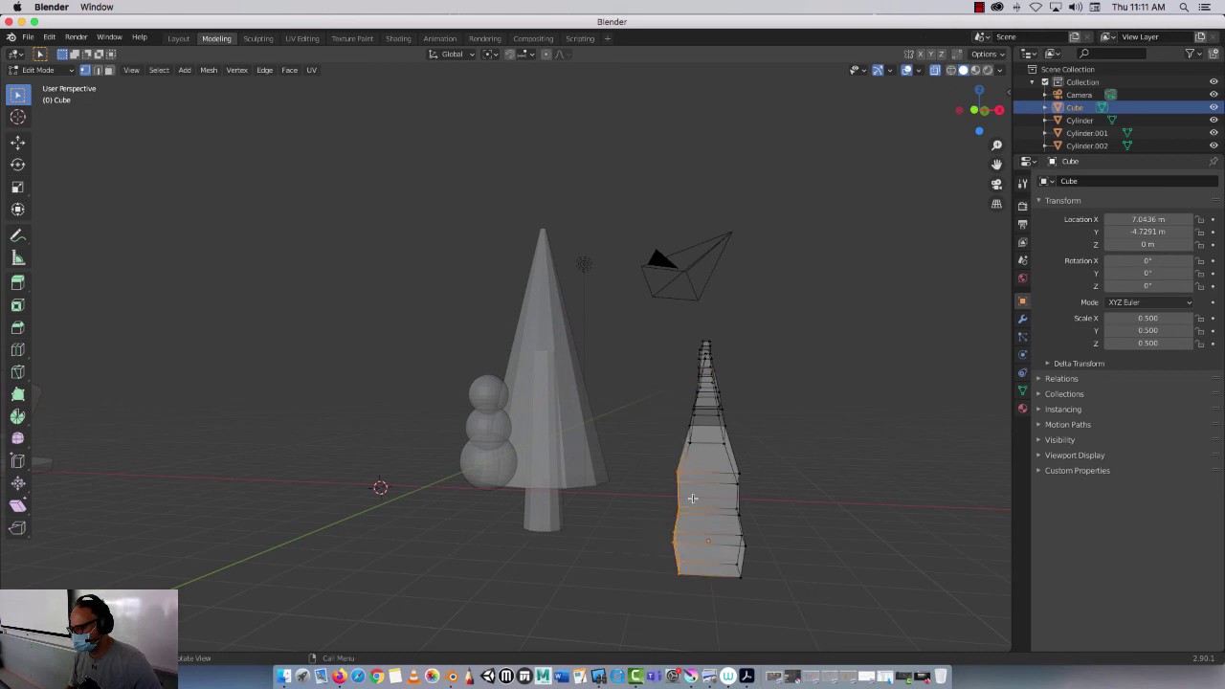
pyautogui.click(19, 142)
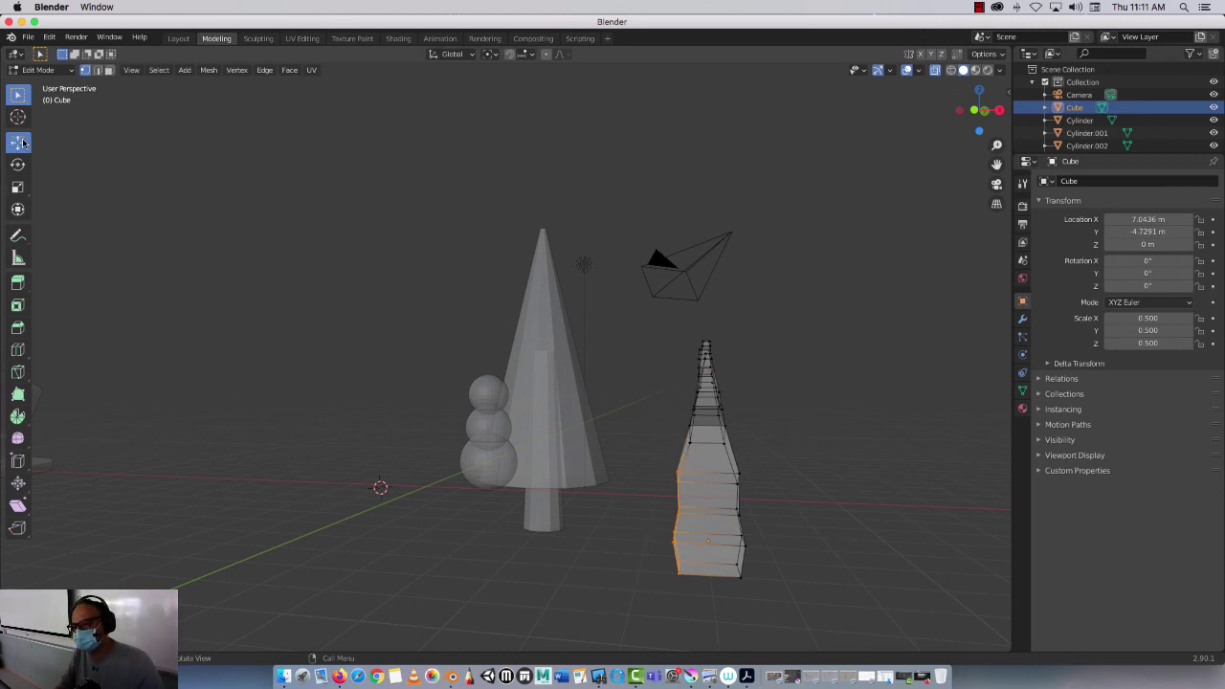
pyautogui.moveTo(720, 521); pyautogui.dragTo(745, 520)
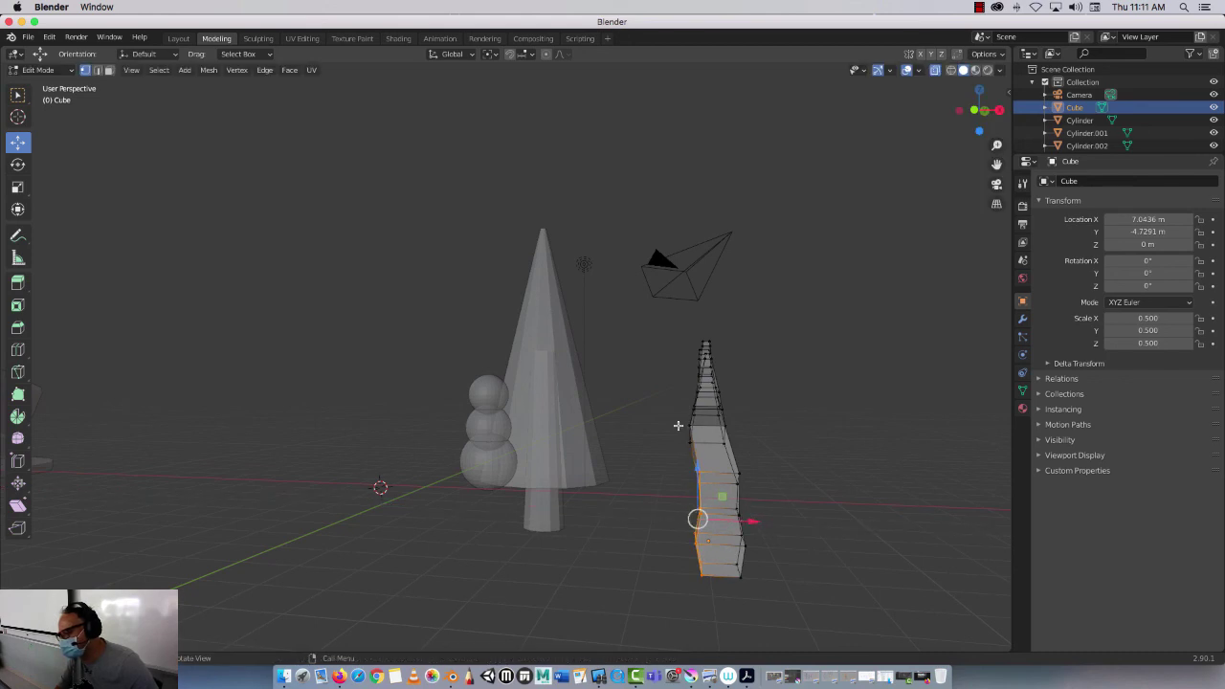
pyautogui.keyDown('alt'); pyautogui.click(698, 455); pyautogui.keyUp('alt')
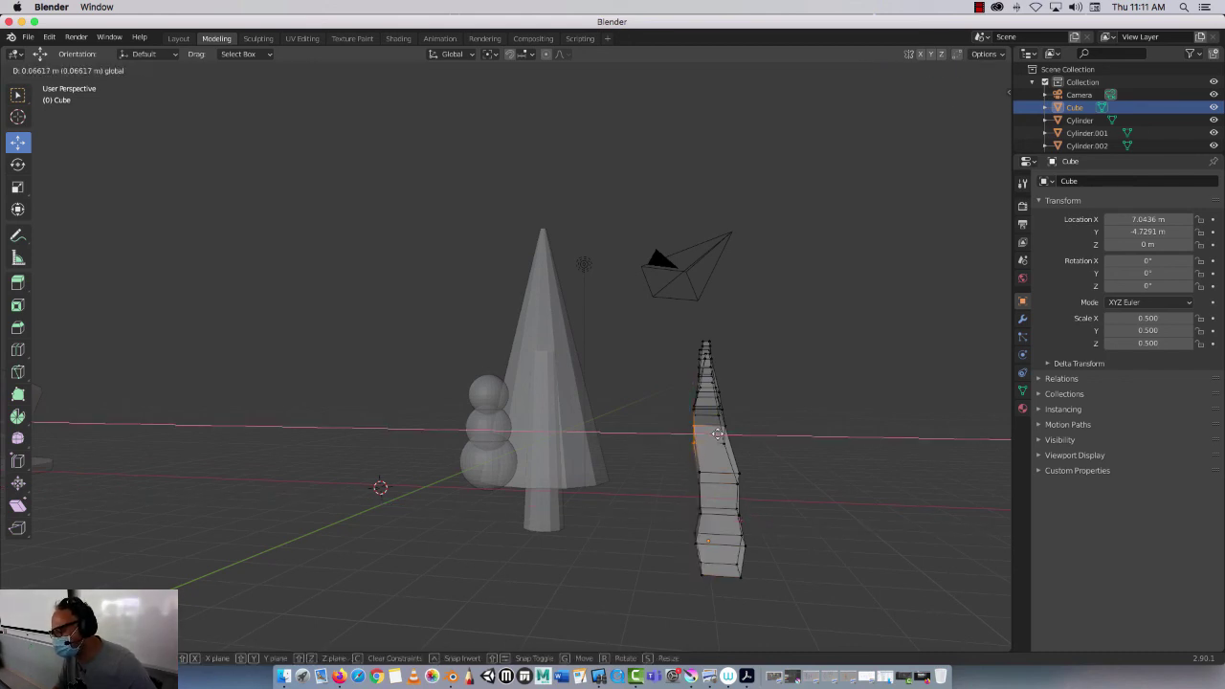
pyautogui.keyDown('alt'); pyautogui.click(708, 575); pyautogui.keyUp('alt')
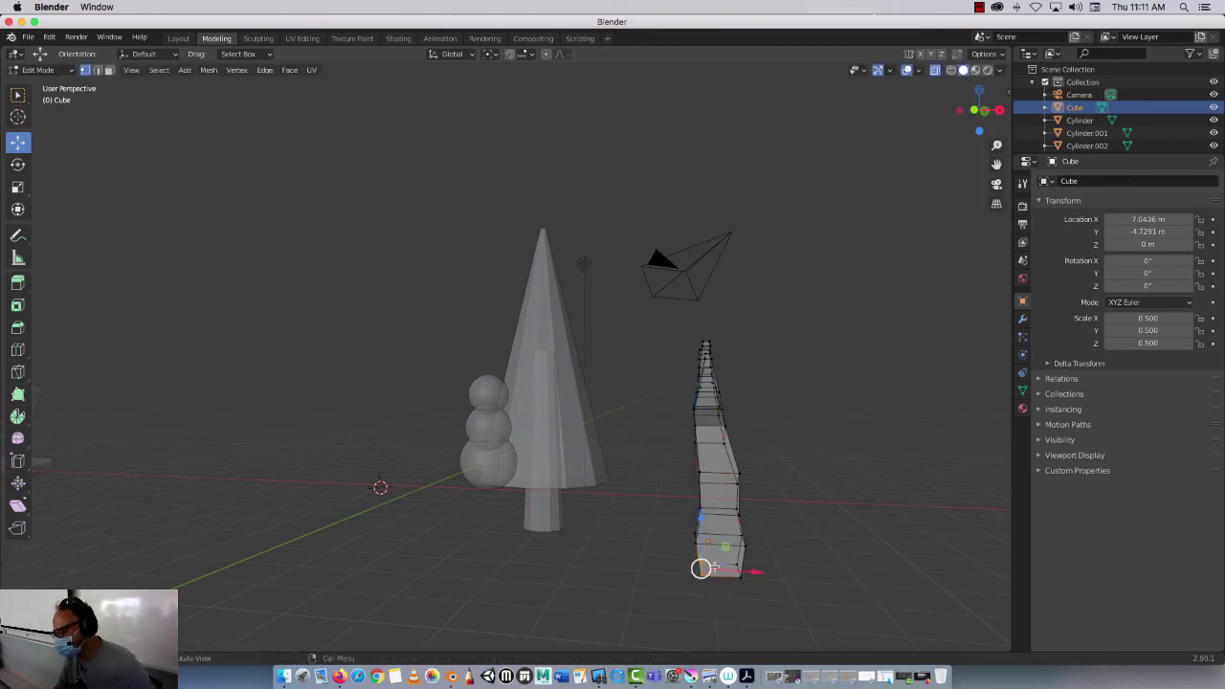
pyautogui.moveTo(716, 573); pyautogui.dragTo(699, 572)
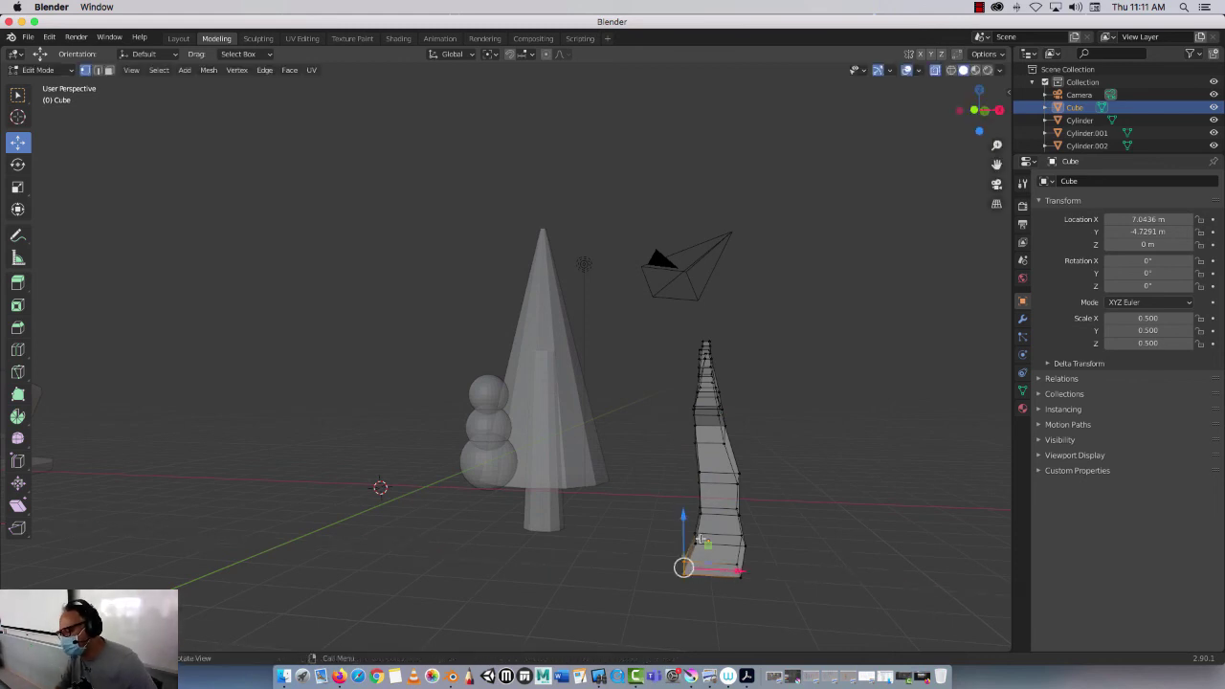
pyautogui.moveTo(611, 353); pyautogui.dragTo(545, 441, button='middle')
# Go back to Layout in Object Mode and zoom out over the trunk and top hat
pyautogui.click(178, 38)
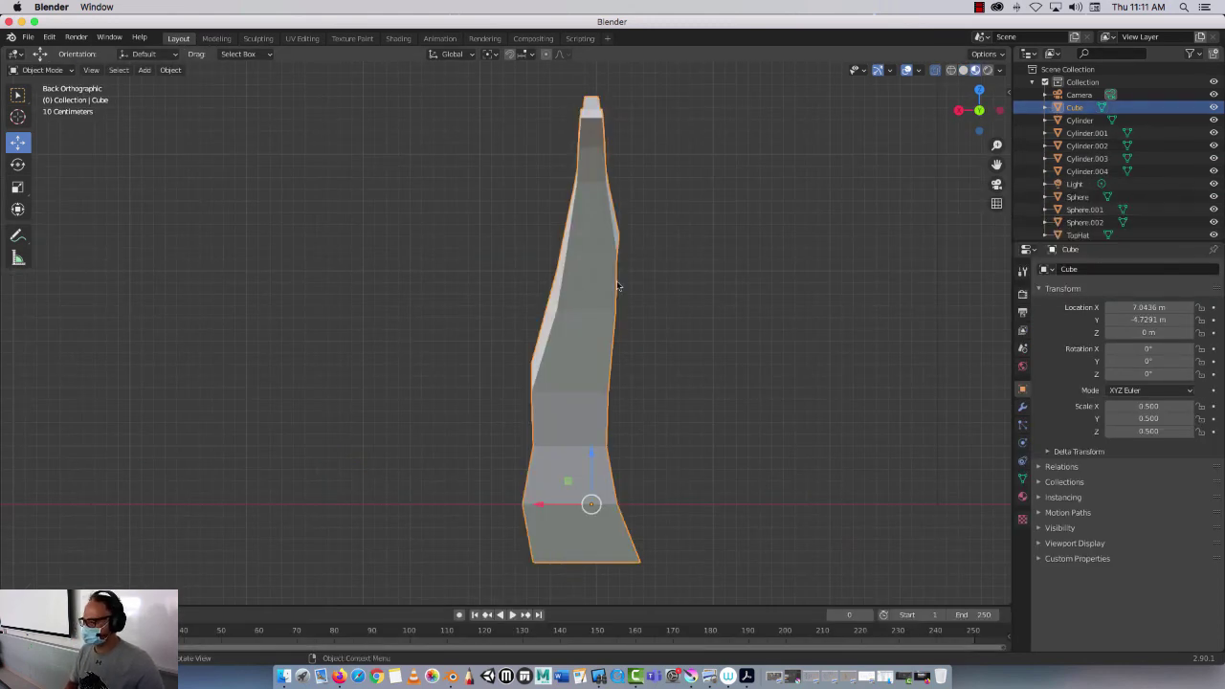
pyautogui.moveTo(416, 348); pyautogui.dragTo(519, 364, button='middle')
pyautogui.scroll(-2, 519, 362)
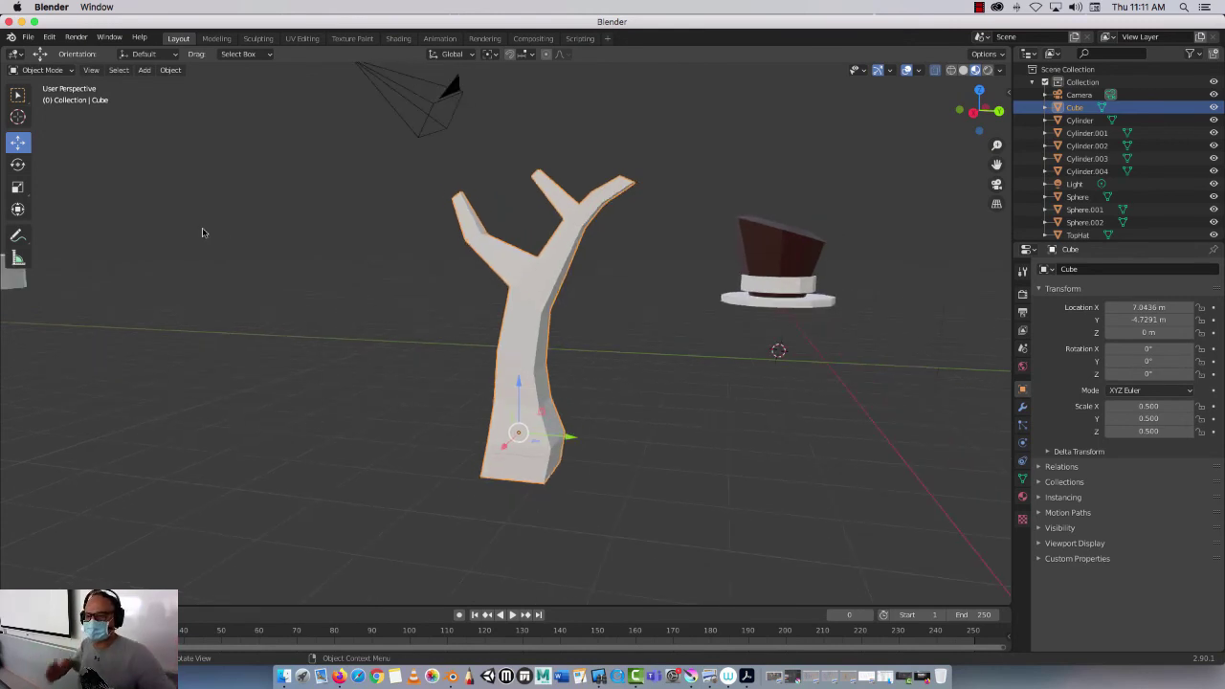
# Add an Ico Sphere with 2 subdivisions and a 1 m radius via Add > Mesh
pyautogui.click(145, 70)
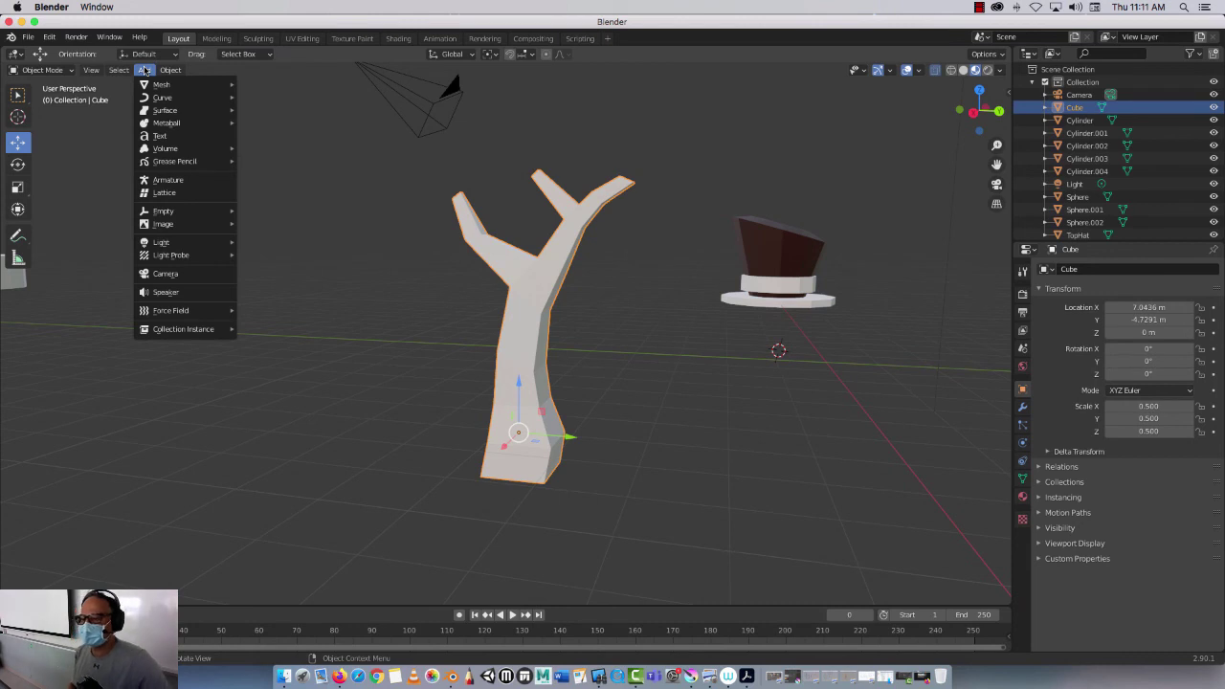
pyautogui.moveTo(150, 88)
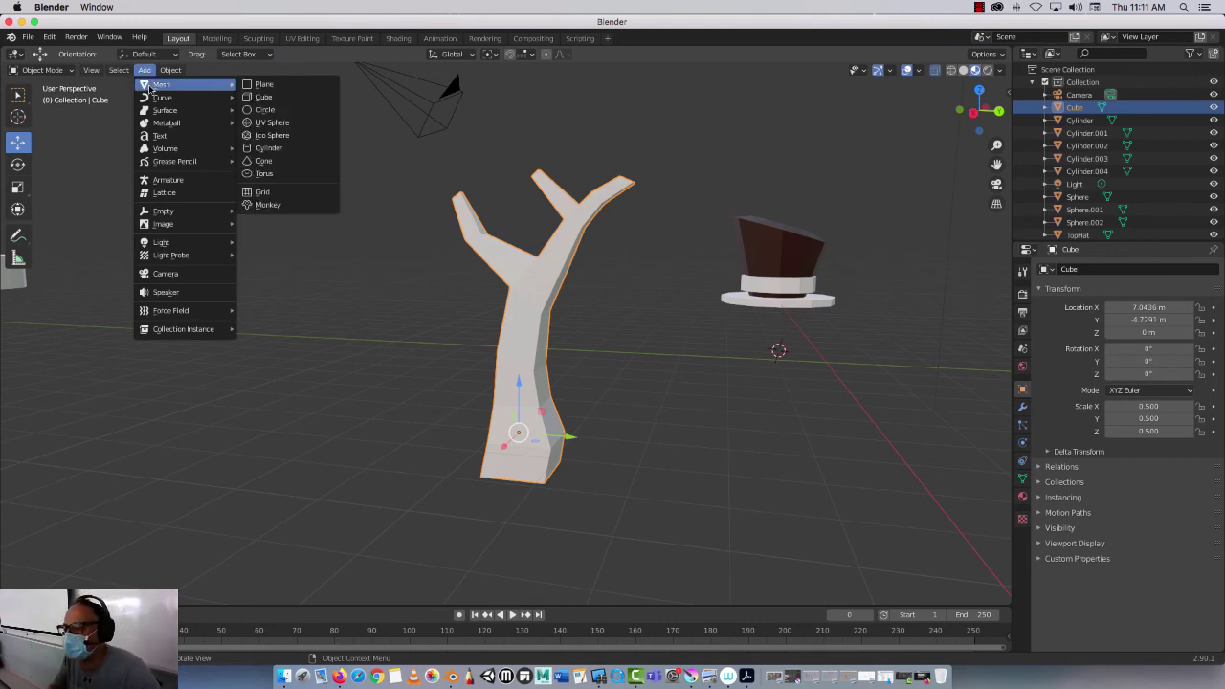
pyautogui.click(276, 135)
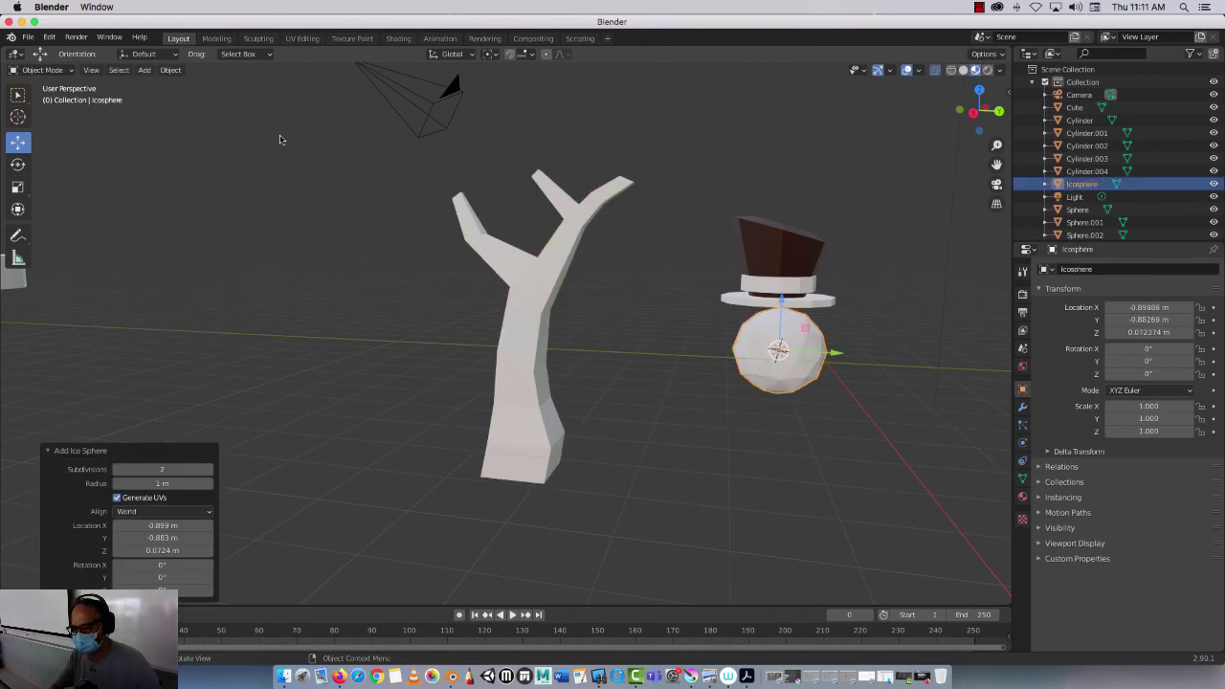
pyautogui.hscroll(3, 817, 349)
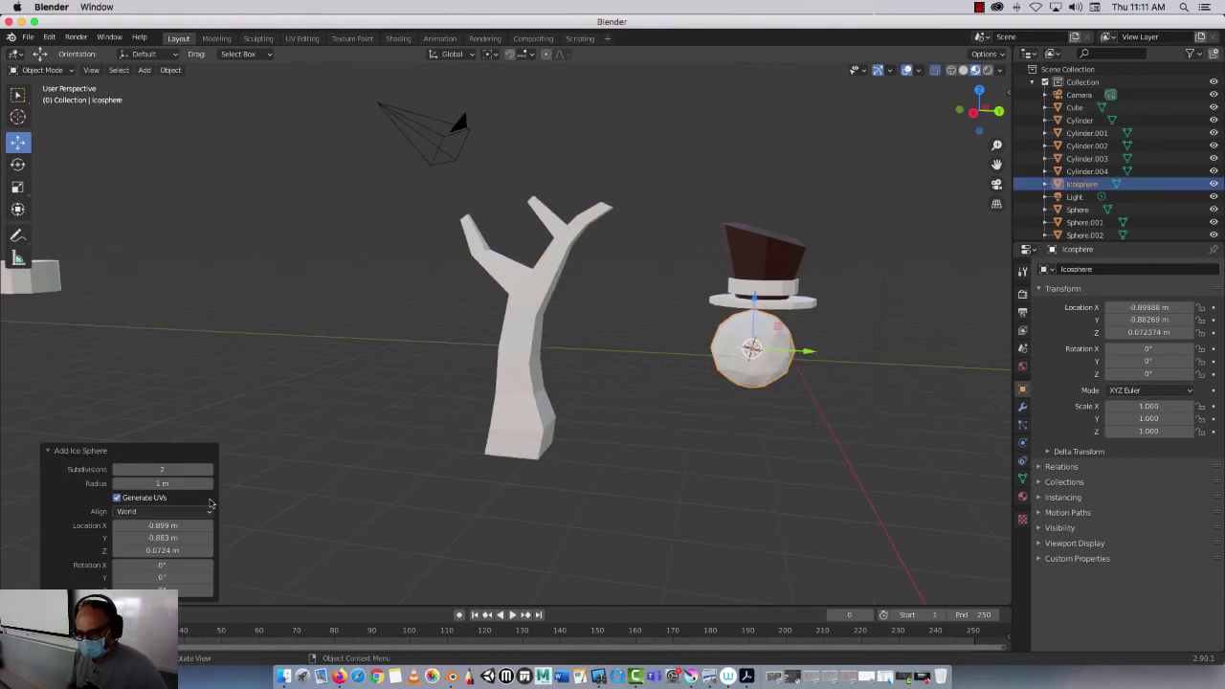
pyautogui.hscroll(-5, 547, 469)
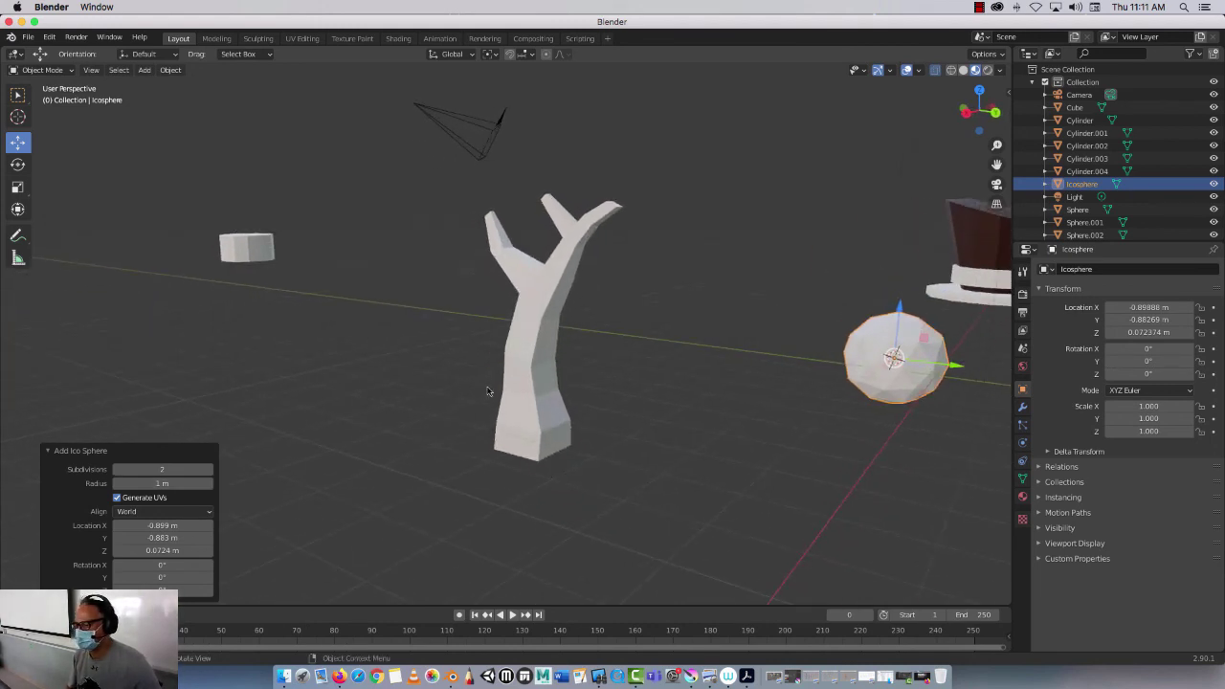
# Set the tree trunk's Location X and Y to 0 m
pyautogui.click(522, 371)
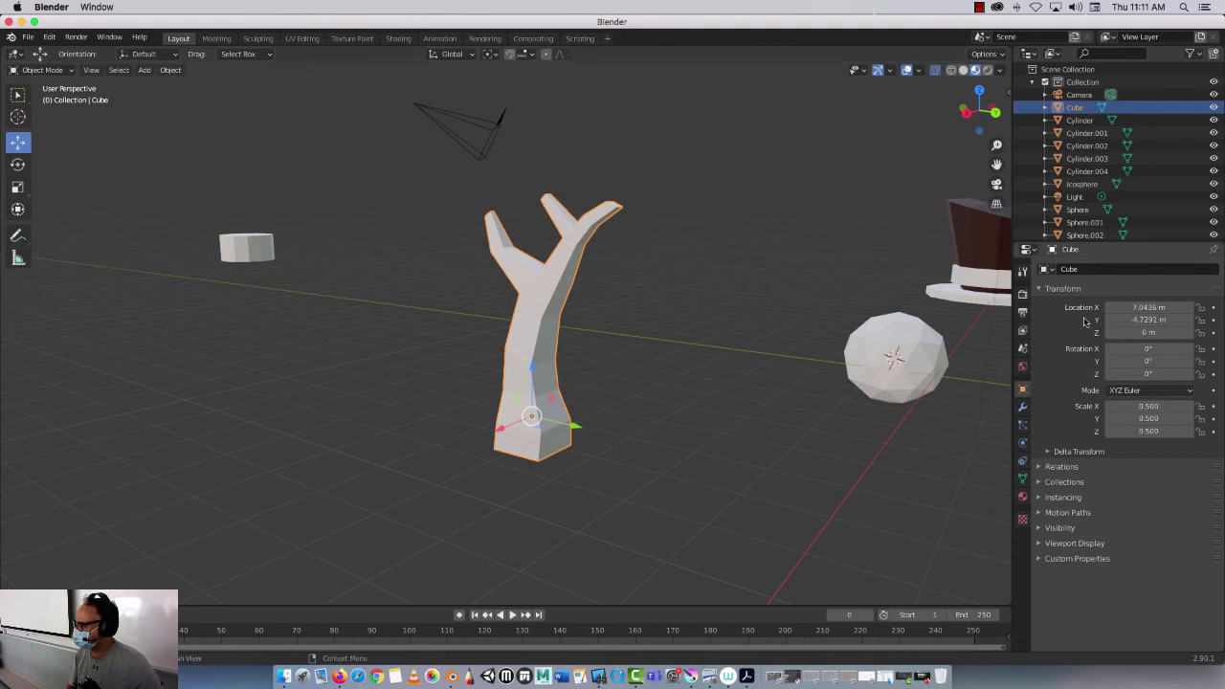
pyautogui.moveTo(500, 429); pyautogui.dragTo(838, 343)
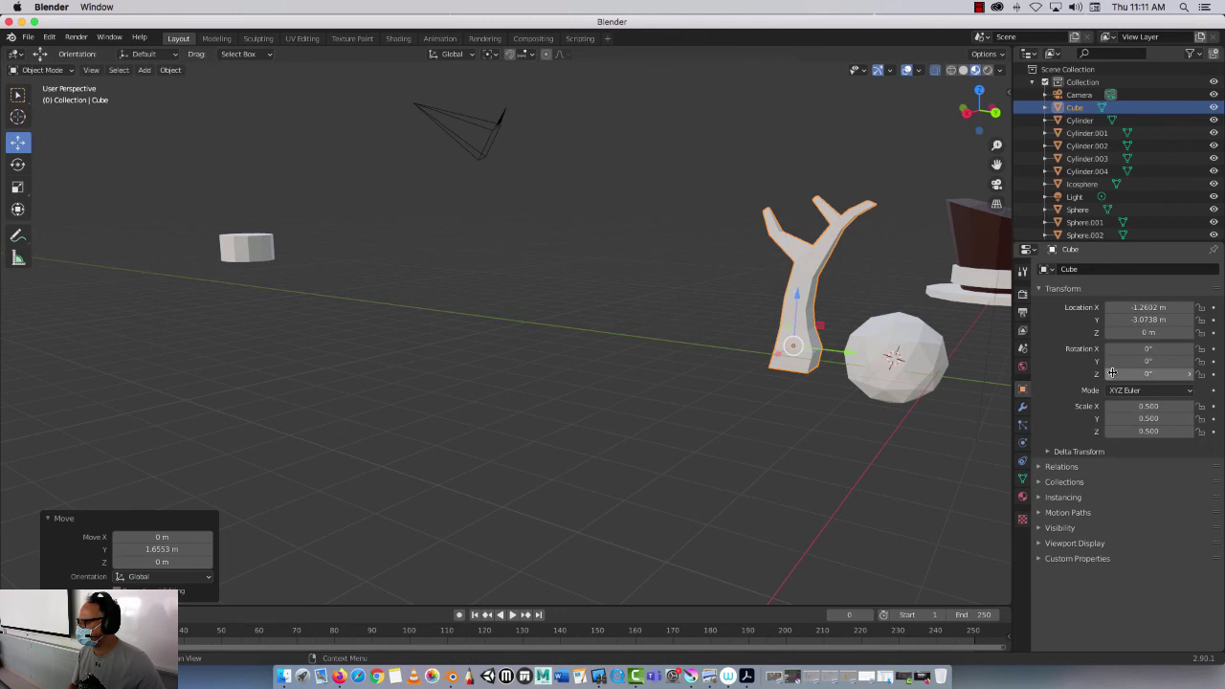
pyautogui.click(1173, 310)
pyautogui.write('0')
pyautogui.press('Tab')
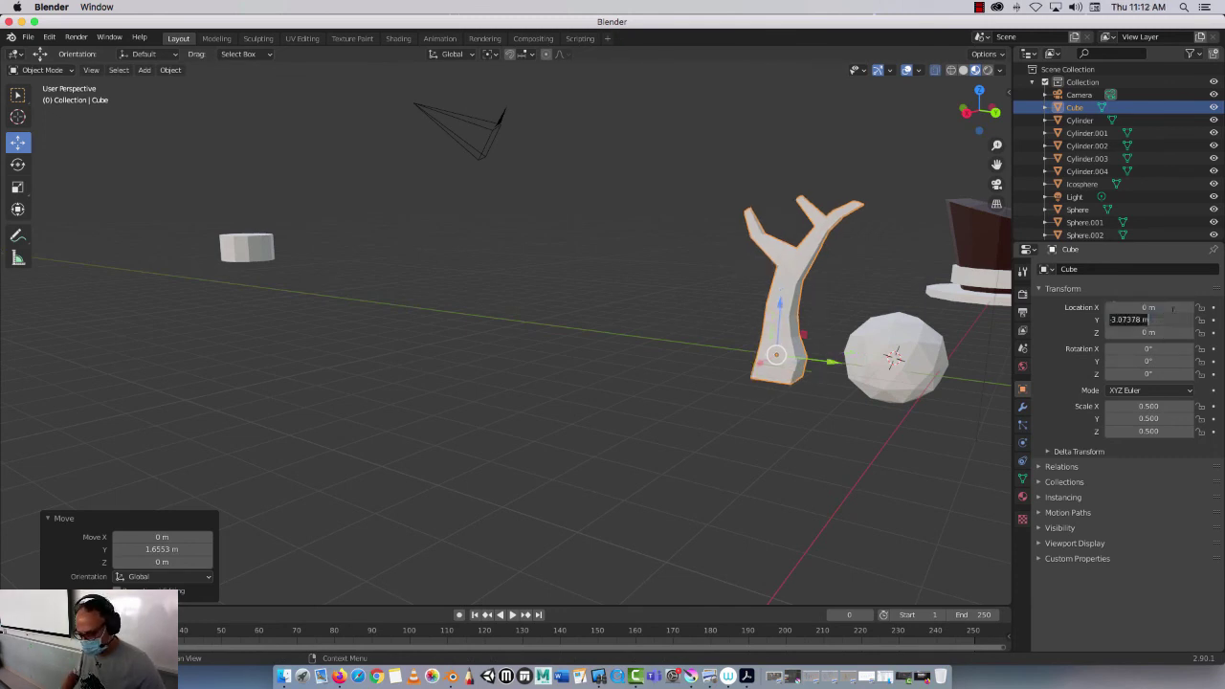
pyautogui.write('0')
pyautogui.press('Return')
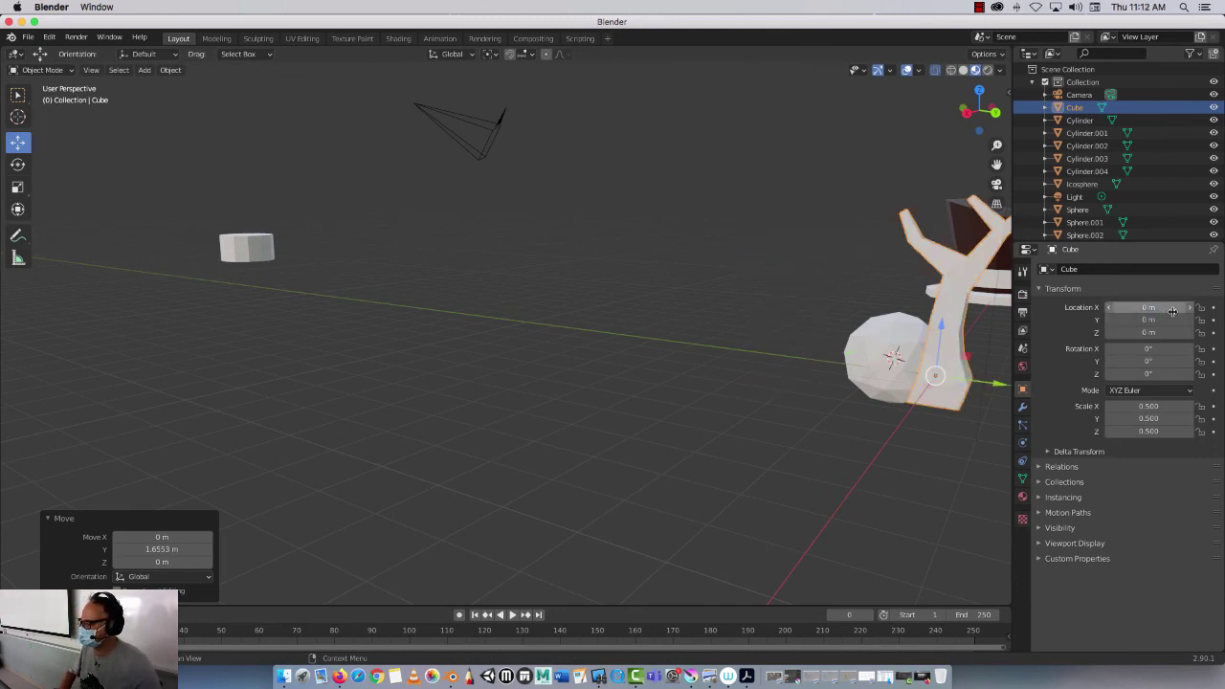
# Select the icosphere and set its Location X, Y and Z to 0 m
pyautogui.click(877, 345)
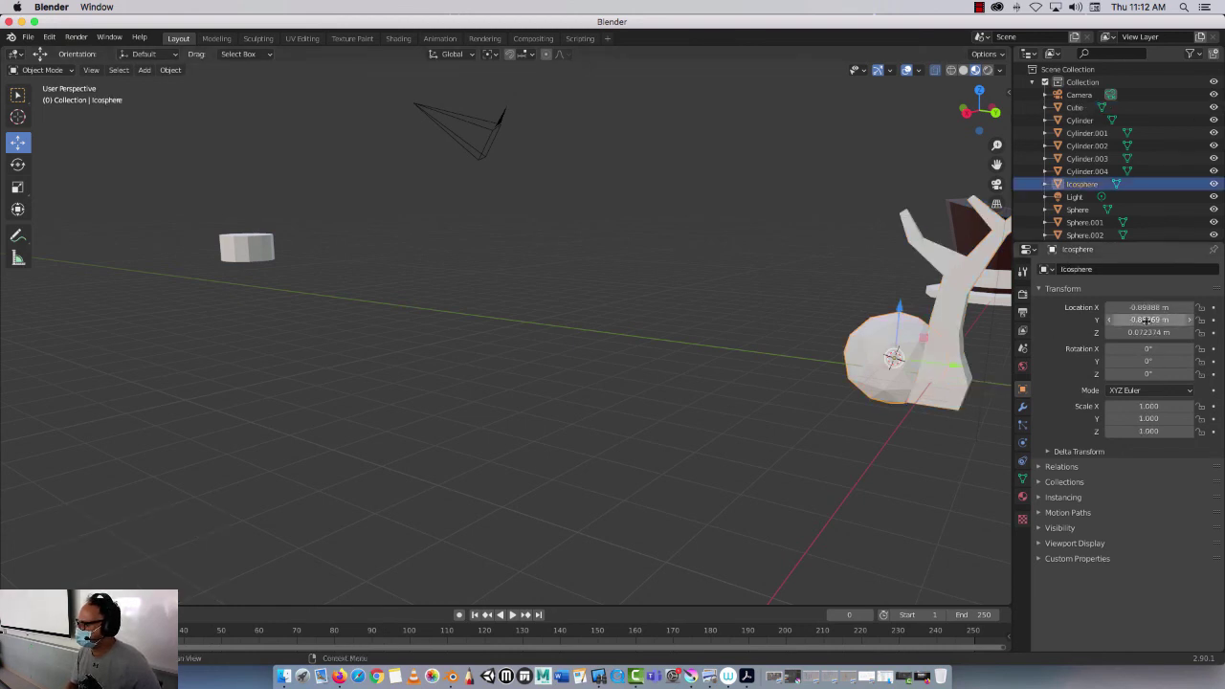
pyautogui.click(17, 117)
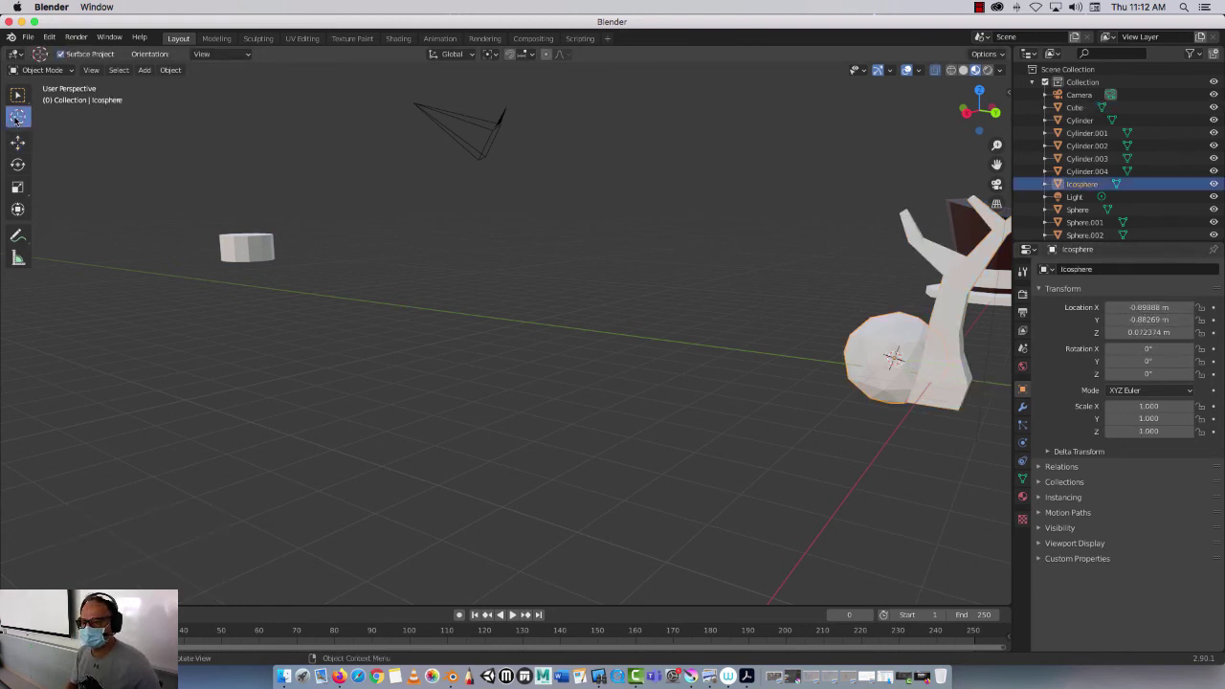
pyautogui.click(935, 376)
pyautogui.click(17, 93)
pyautogui.click(11, 141)
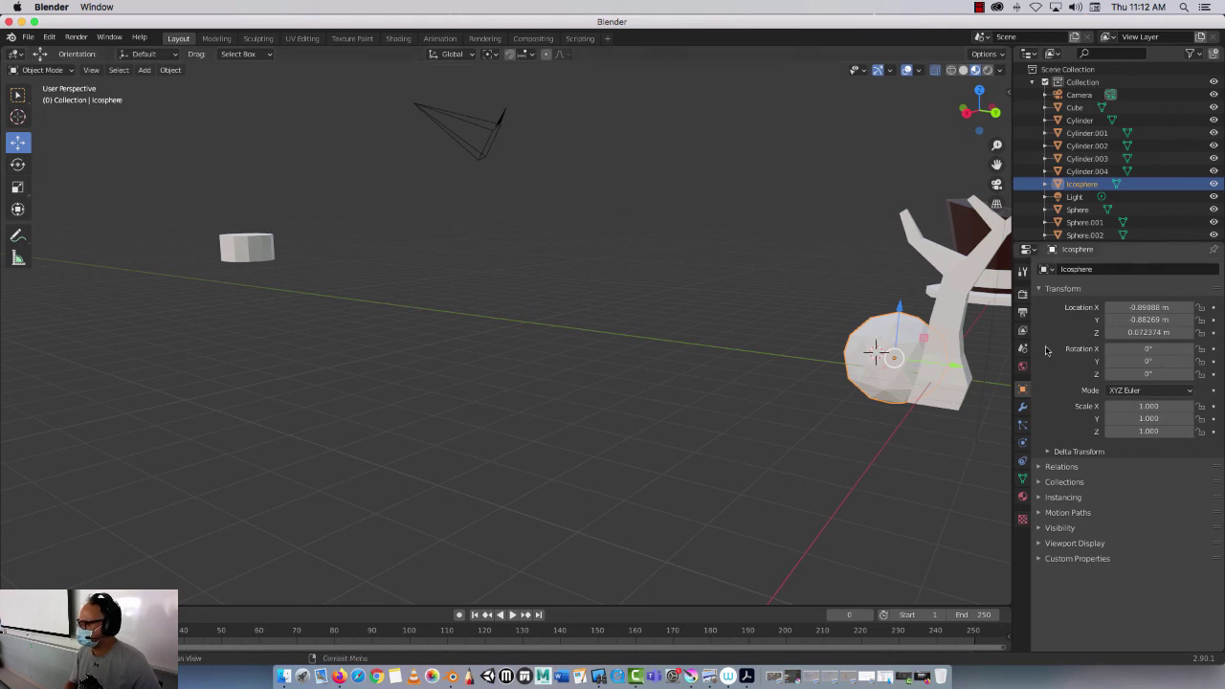
pyautogui.click(1158, 307)
pyautogui.write('0')
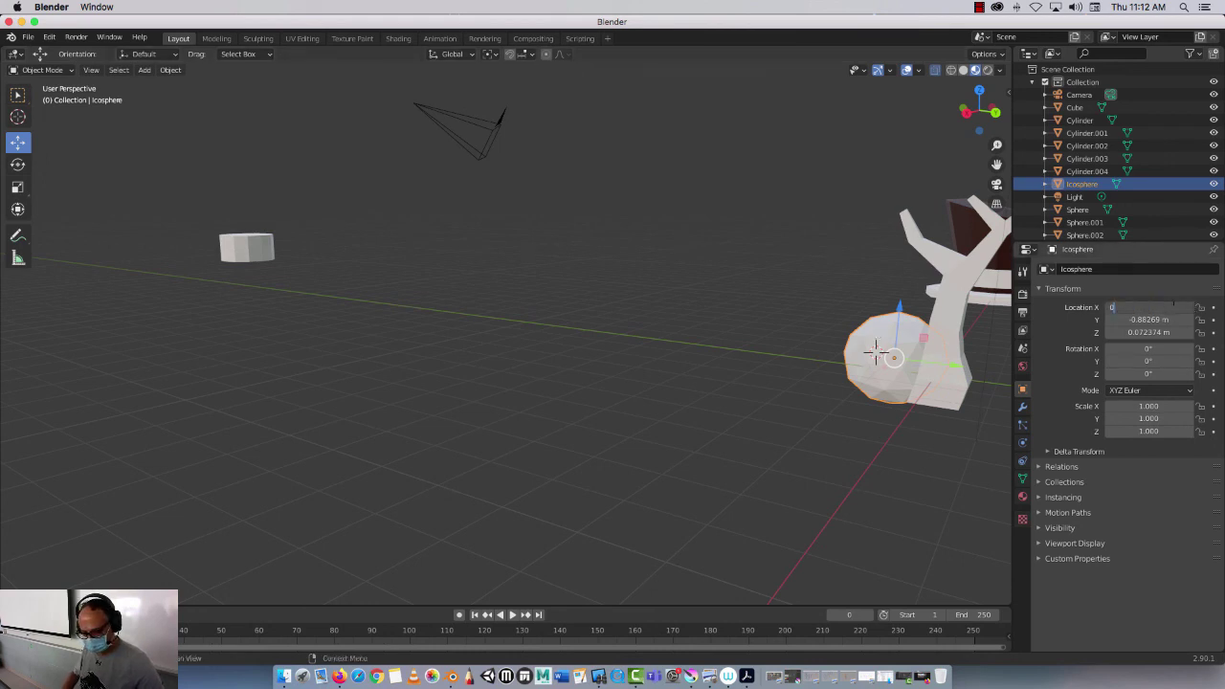
pyautogui.press('Tab')
pyautogui.write('0')
pyautogui.press('Tab')
pyautogui.write('0')
pyautogui.press('Return')
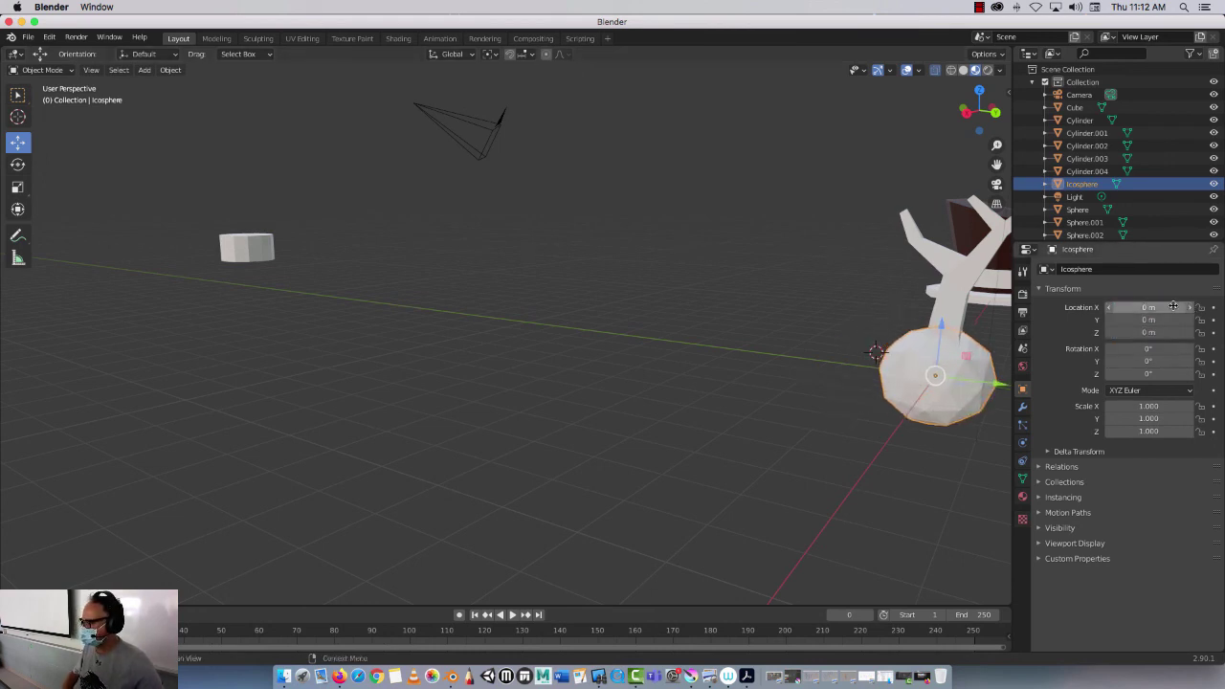
# Raise the icosphere along Z to 3.3767 m
pyautogui.moveTo(796, 419); pyautogui.dragTo(778, 373, button='middle')
pyautogui.moveTo(766, 324); pyautogui.dragTo(402, 432, button='middle')
pyautogui.moveTo(602, 354); pyautogui.dragTo(610, 188)
pyautogui.scroll(5, 506, 285)
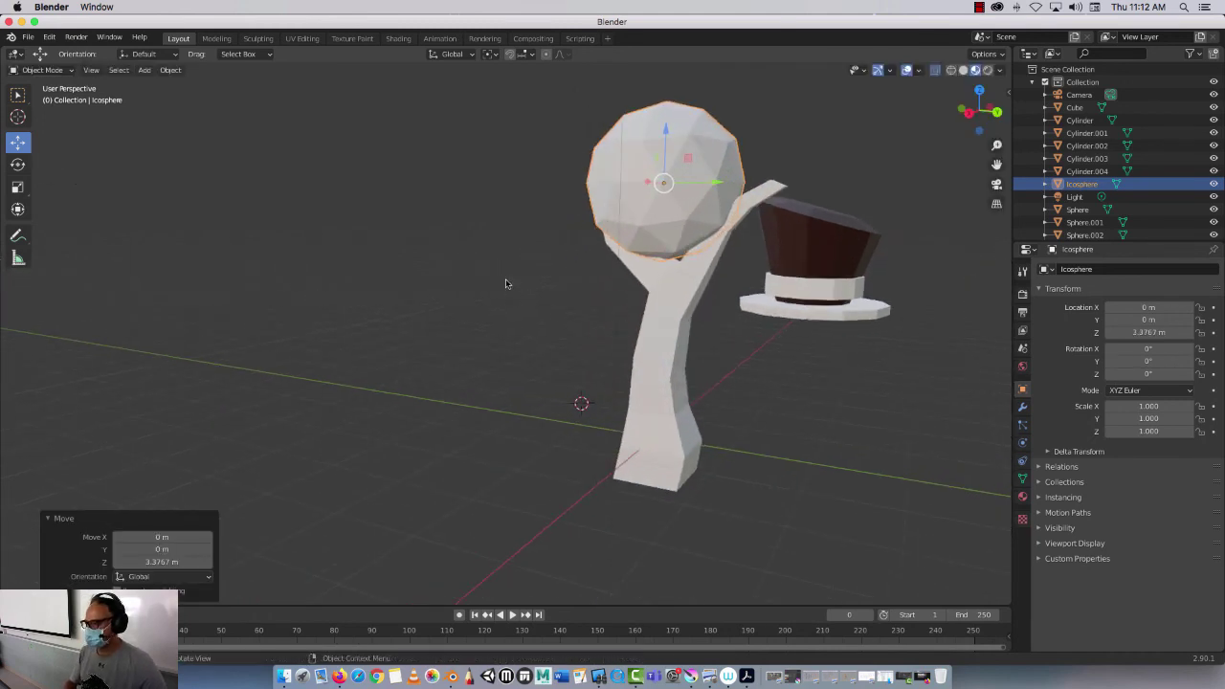
pyautogui.hscroll(5, 521, 307)
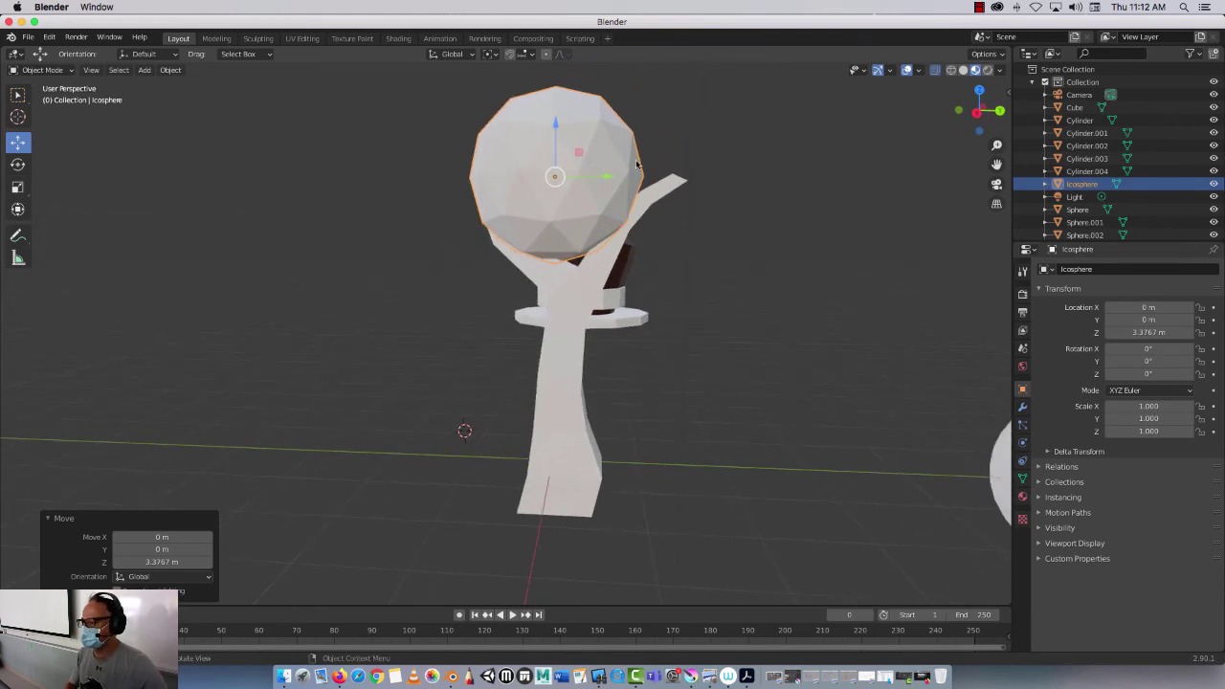
# Shift the icosphere to Y -1.2272 m so it rests on the left branch
pyautogui.moveTo(612, 177); pyautogui.dragTo(494, 211)
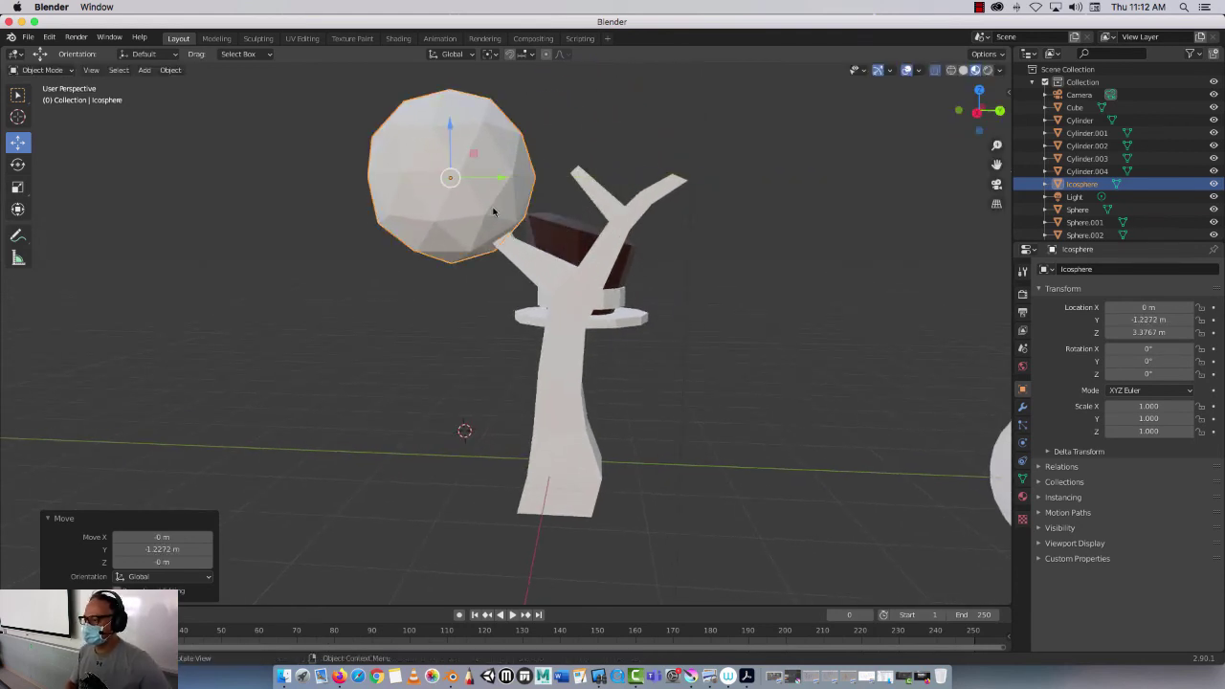
pyautogui.hscroll(-5, 481, 282)
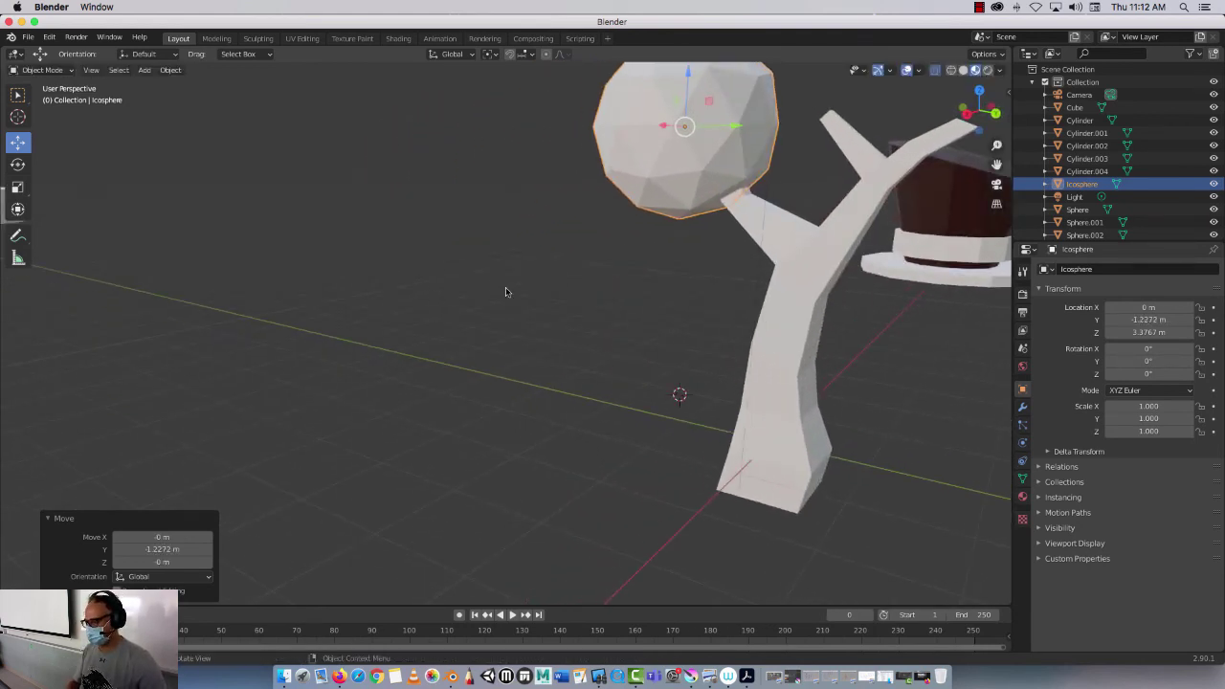
pyautogui.scroll(-3, 505, 287)
pyautogui.hscroll(5, 492, 287)
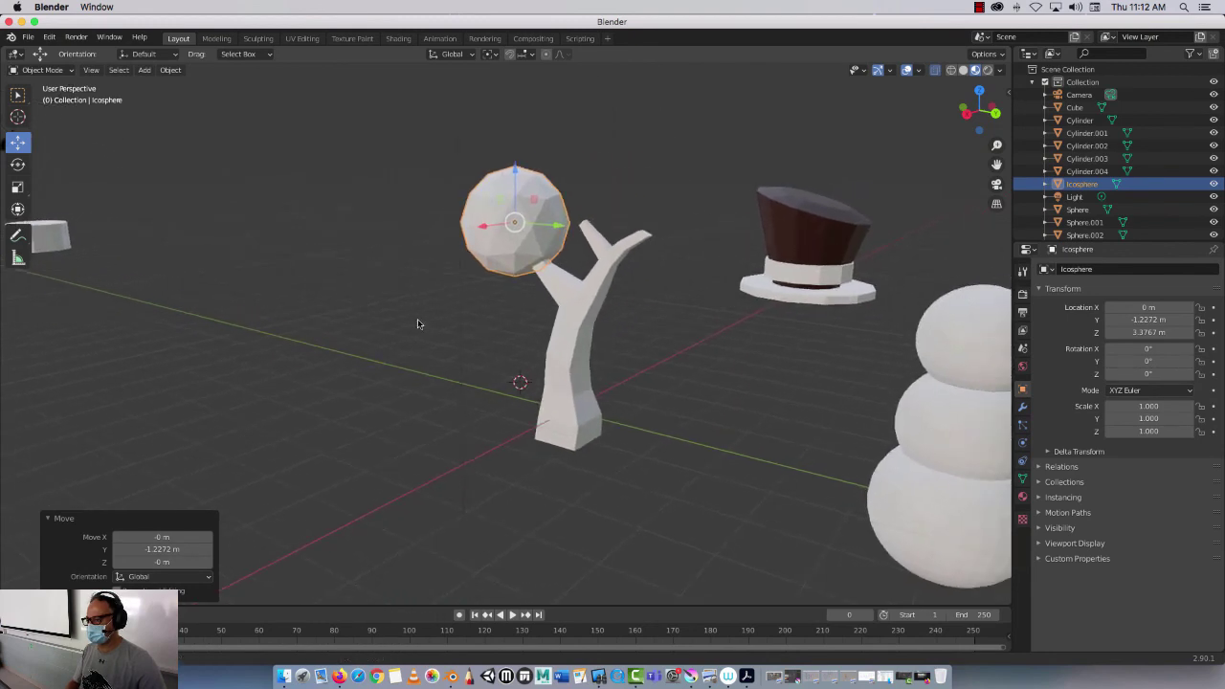
pyautogui.scroll(-3, 418, 324)
pyautogui.scroll(3, 356, 322)
pyautogui.scroll(-3, 309, 317)
pyautogui.scroll(2, 348, 328)
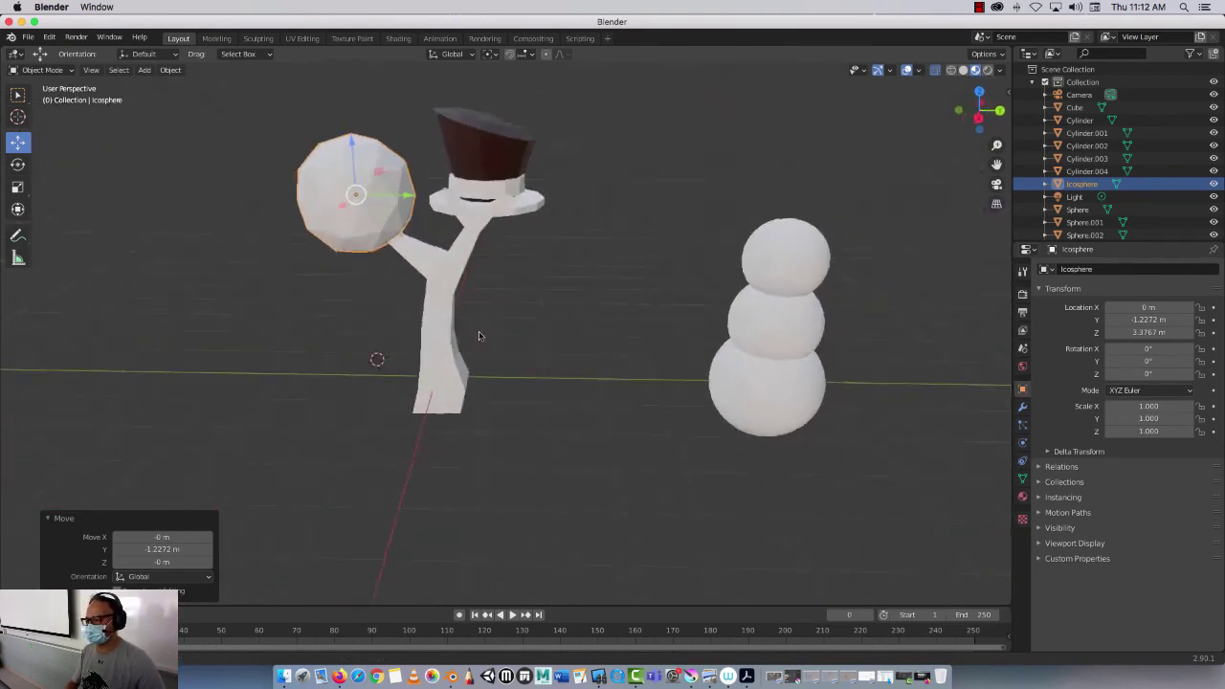
pyautogui.scroll(3, 479, 336)
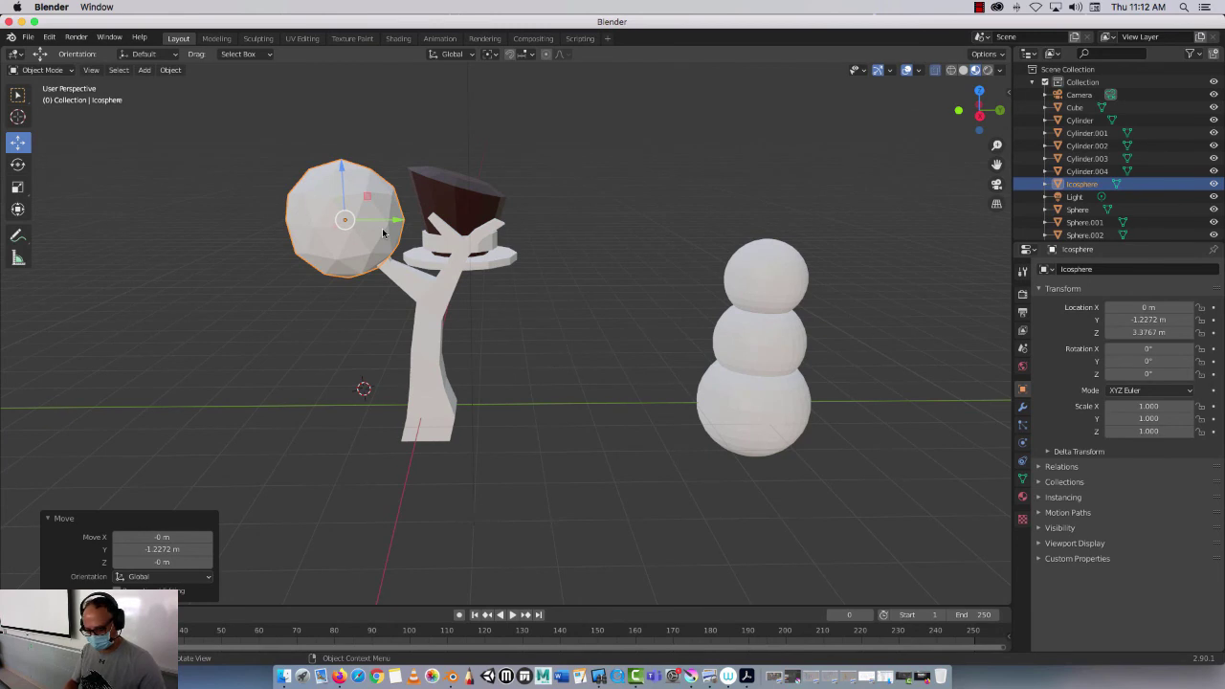
# Duplicate the icosphere along Y to 1.5117 m and scale the copy to 0.658
pyautogui.hotkey('shift', 'd')
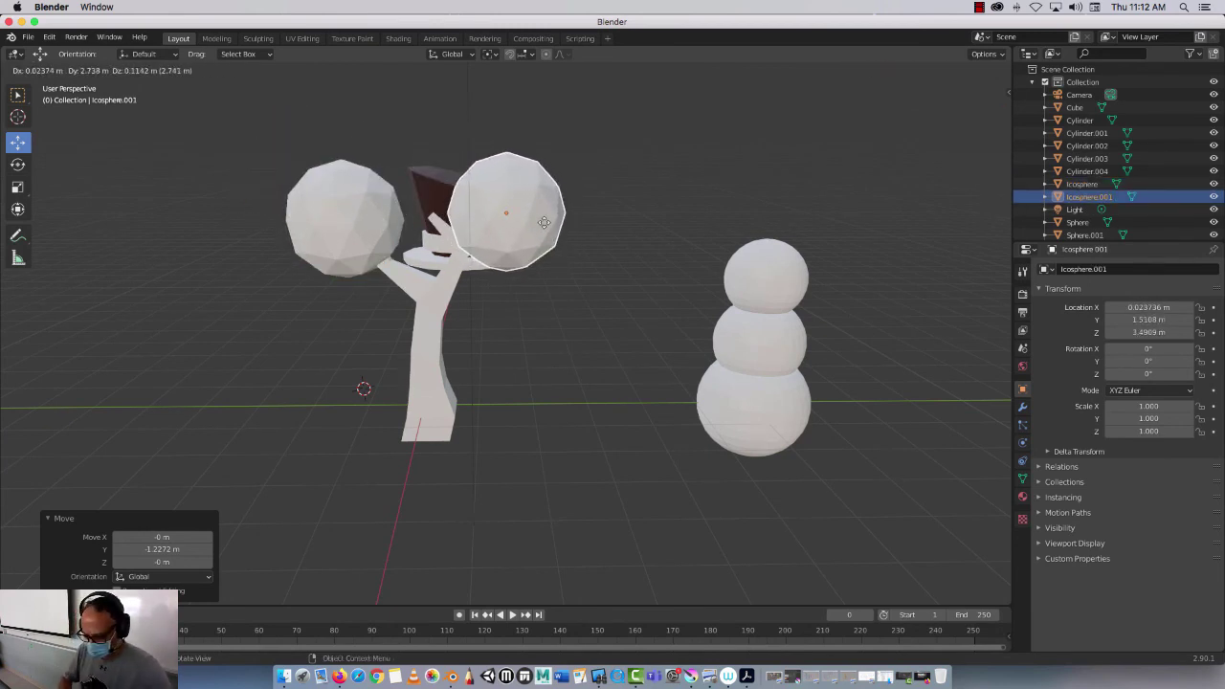
pyautogui.press('y')
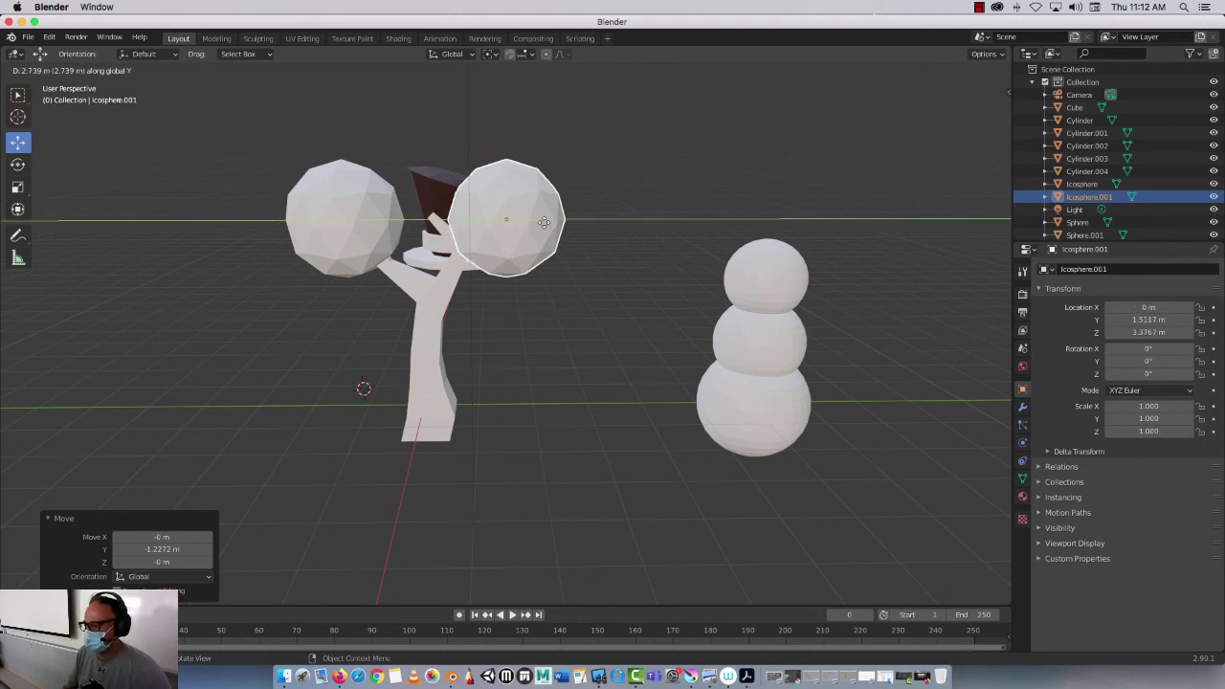
pyautogui.click(544, 222)
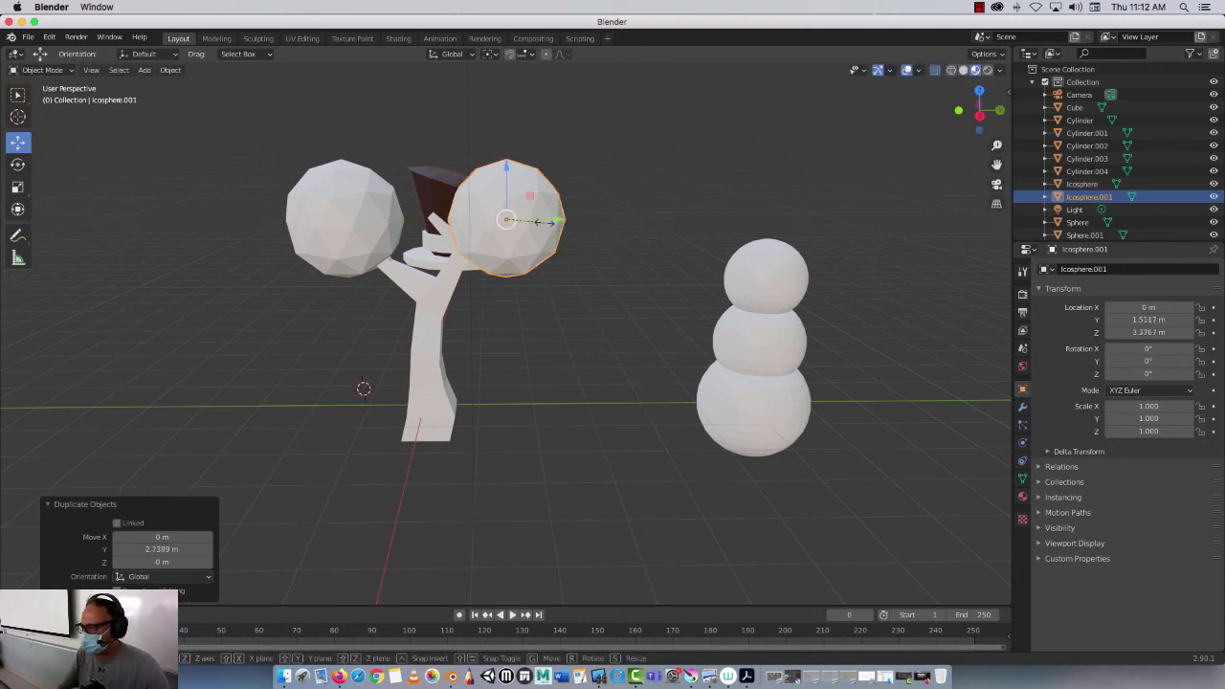
pyautogui.press('s')
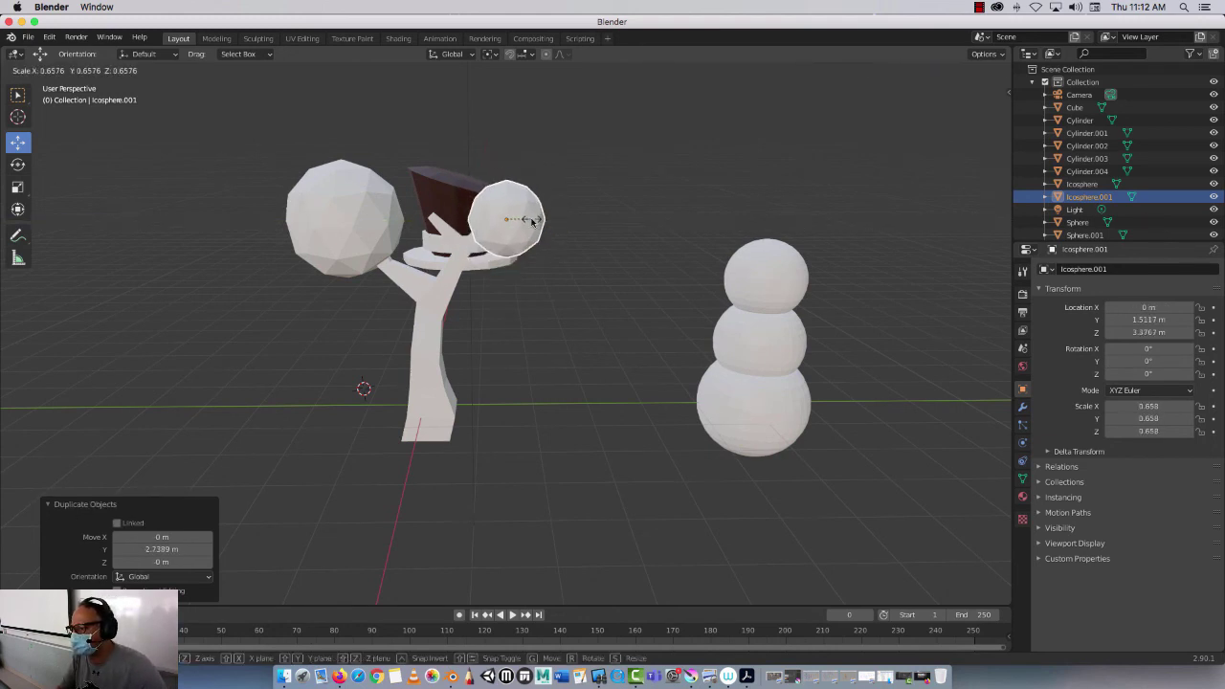
pyautogui.click(533, 222)
pyautogui.click(366, 214)
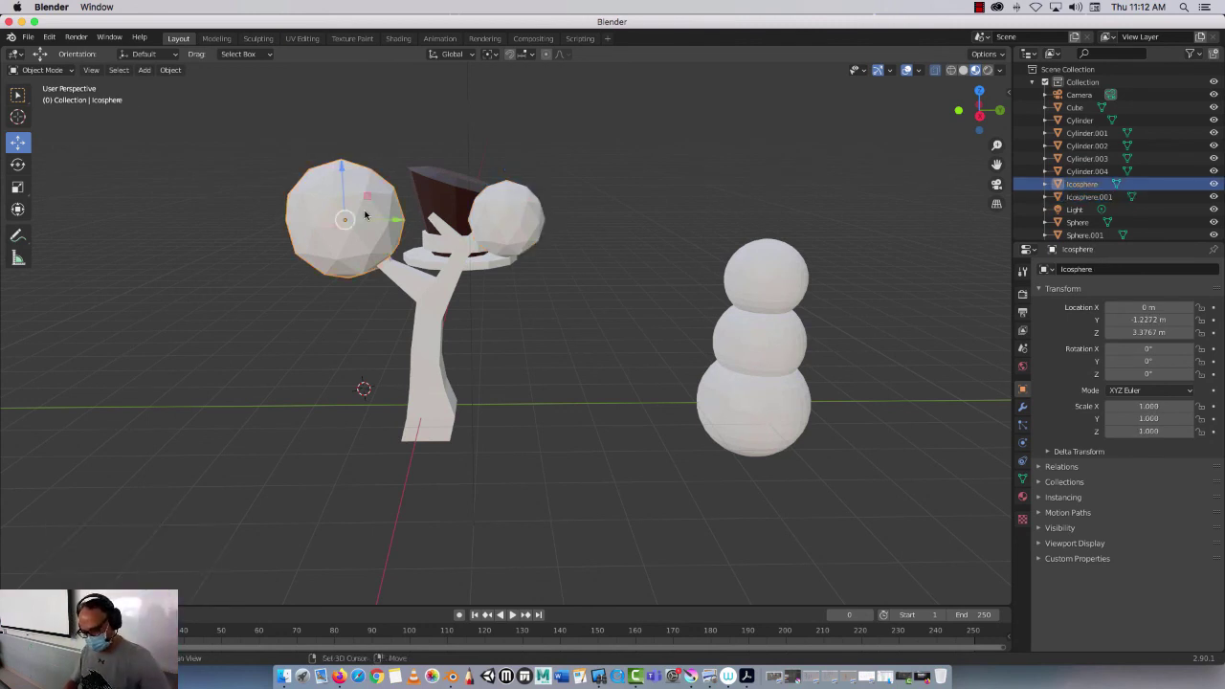
# Duplicate the left sphere to the treetop at Z 4.1345 m, enlarged to 1.310 scale
pyautogui.hotkey('shift', 'd')
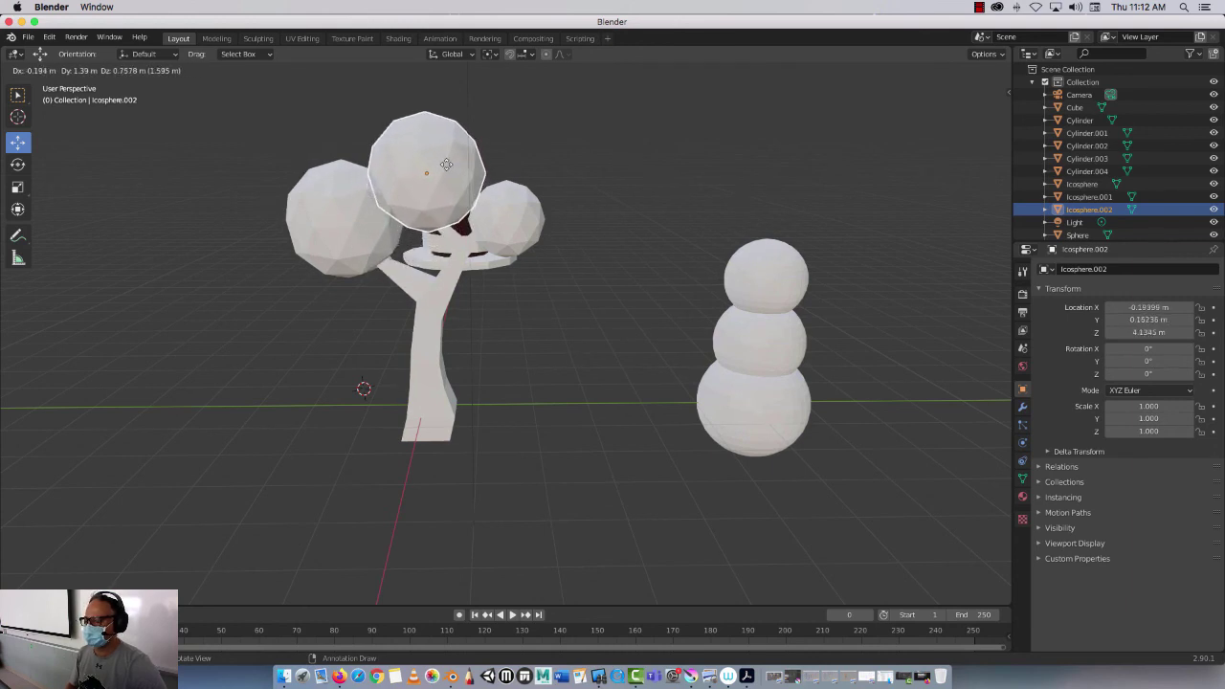
pyautogui.click(446, 169)
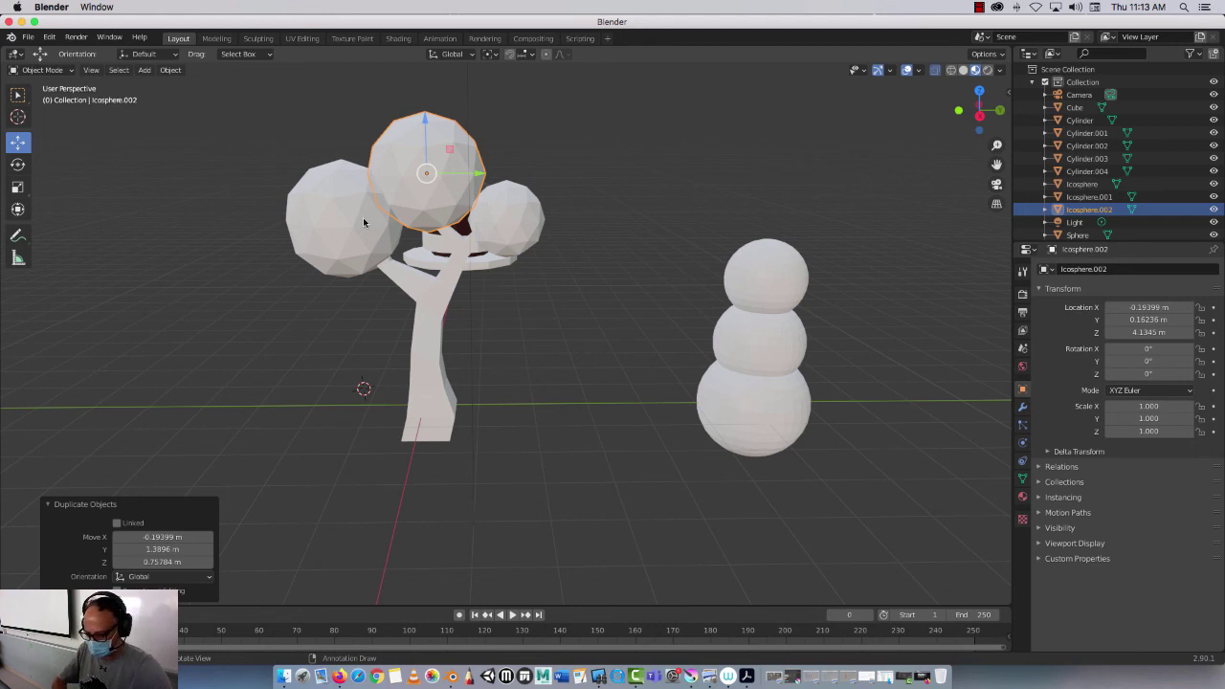
pyautogui.press('s')
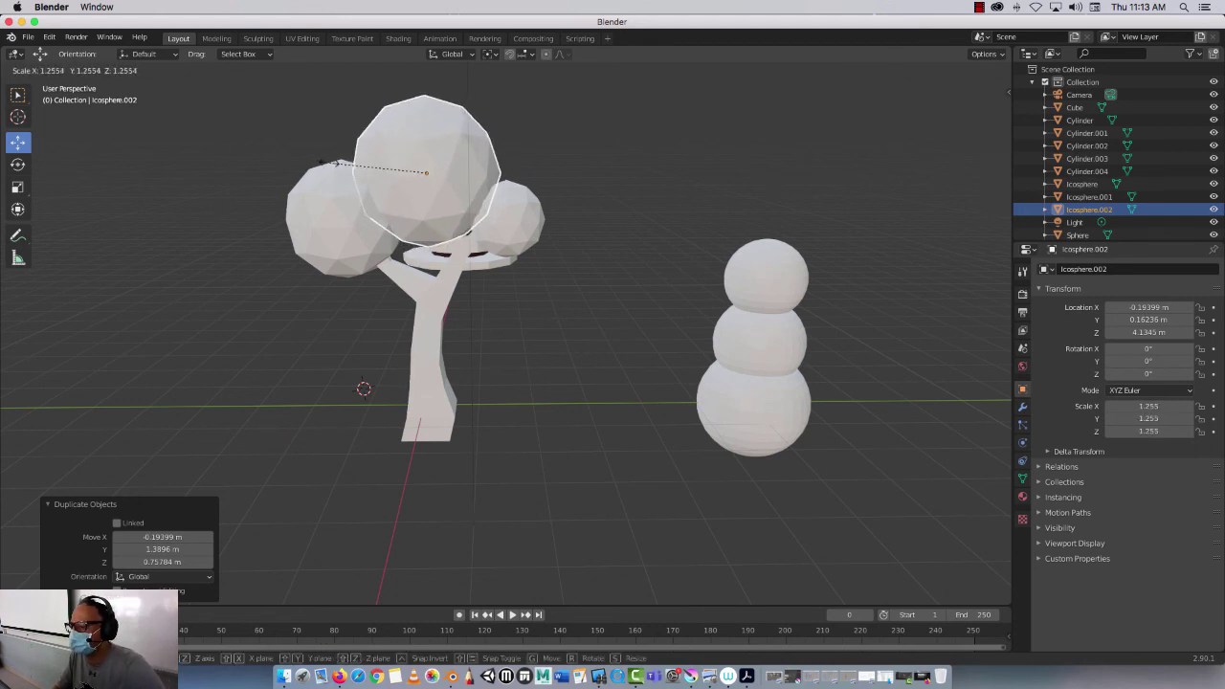
pyautogui.click(325, 163)
pyautogui.moveTo(493, 281); pyautogui.dragTo(562, 292, button='middle')
# Select the three foliage spheres and assign them the Green material
pyautogui.click(337, 315)
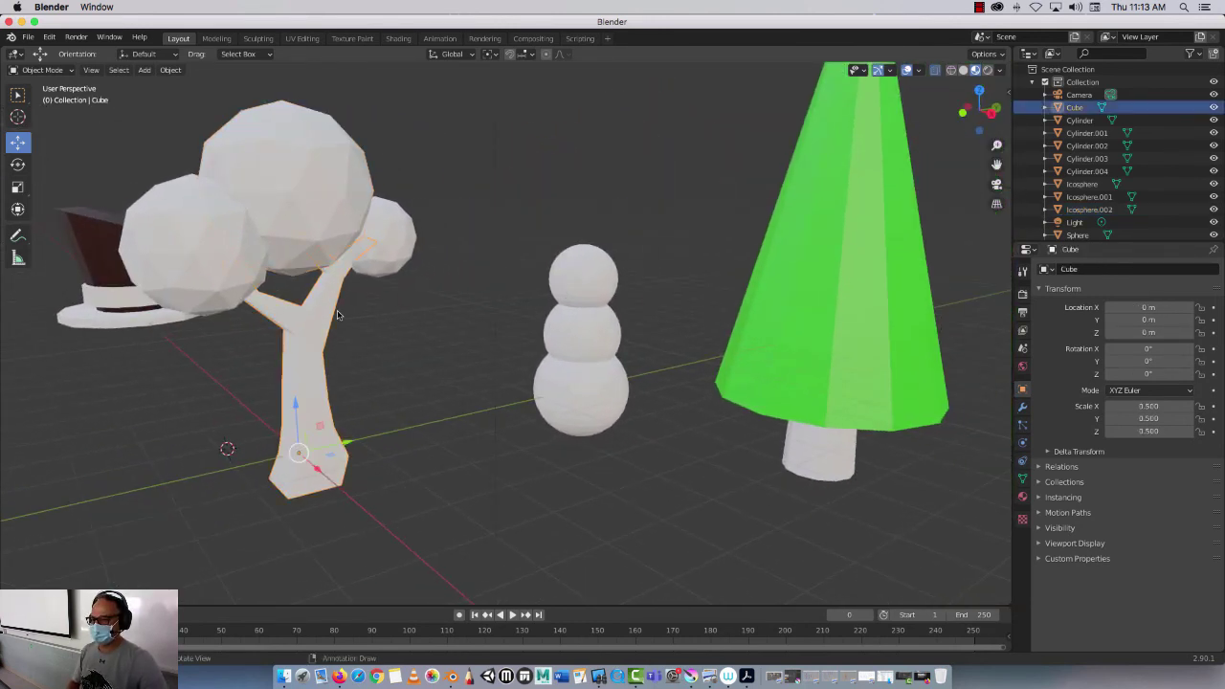
pyautogui.click(307, 189)
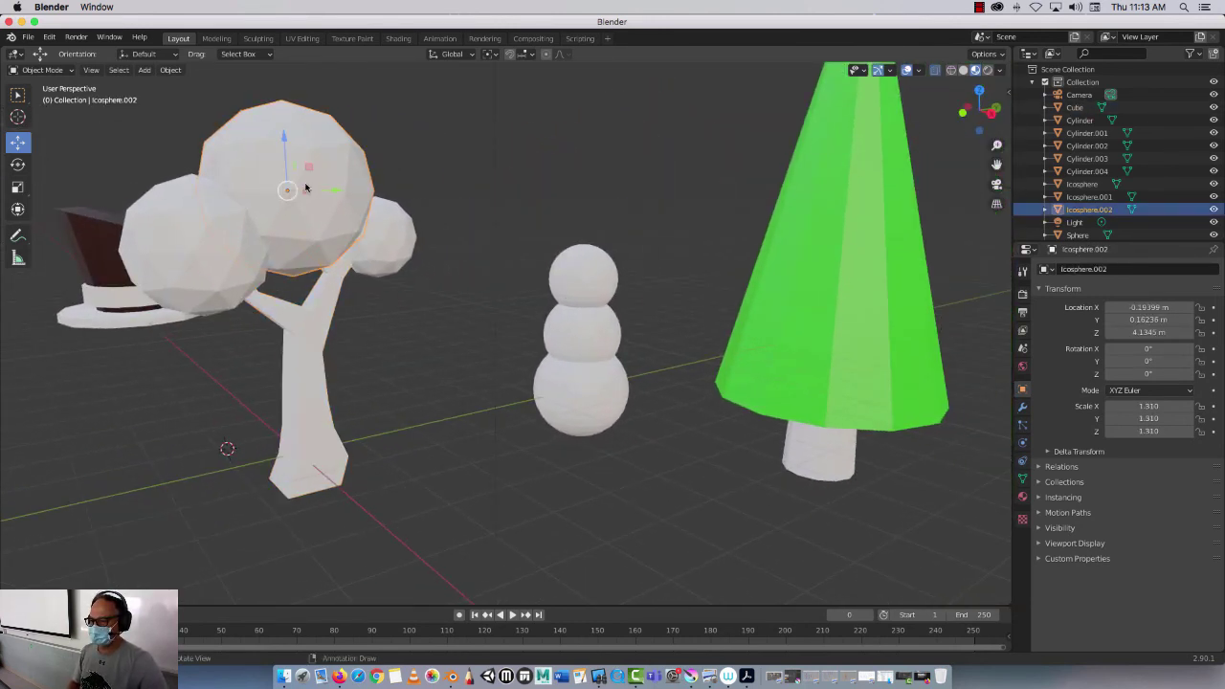
pyautogui.keyDown('shift'); pyautogui.click(399, 248); pyautogui.keyUp('shift')
pyautogui.keyDown('shift'); pyautogui.click(205, 253); pyautogui.keyUp('shift')
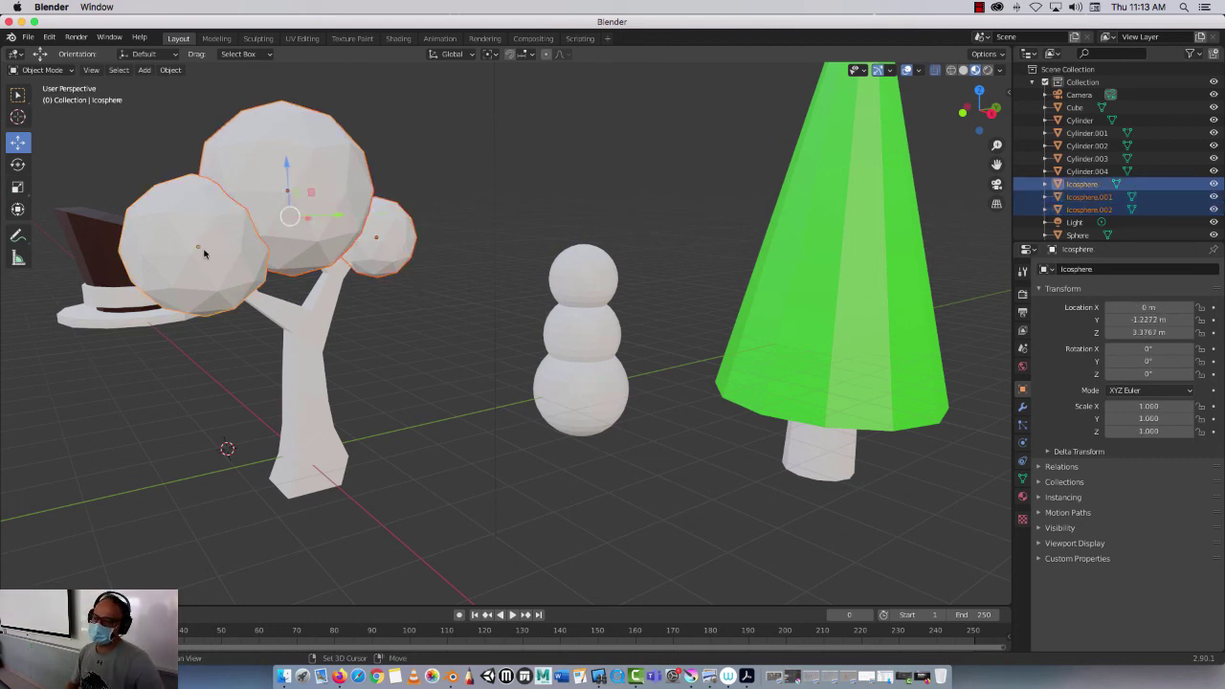
pyautogui.click(1022, 497)
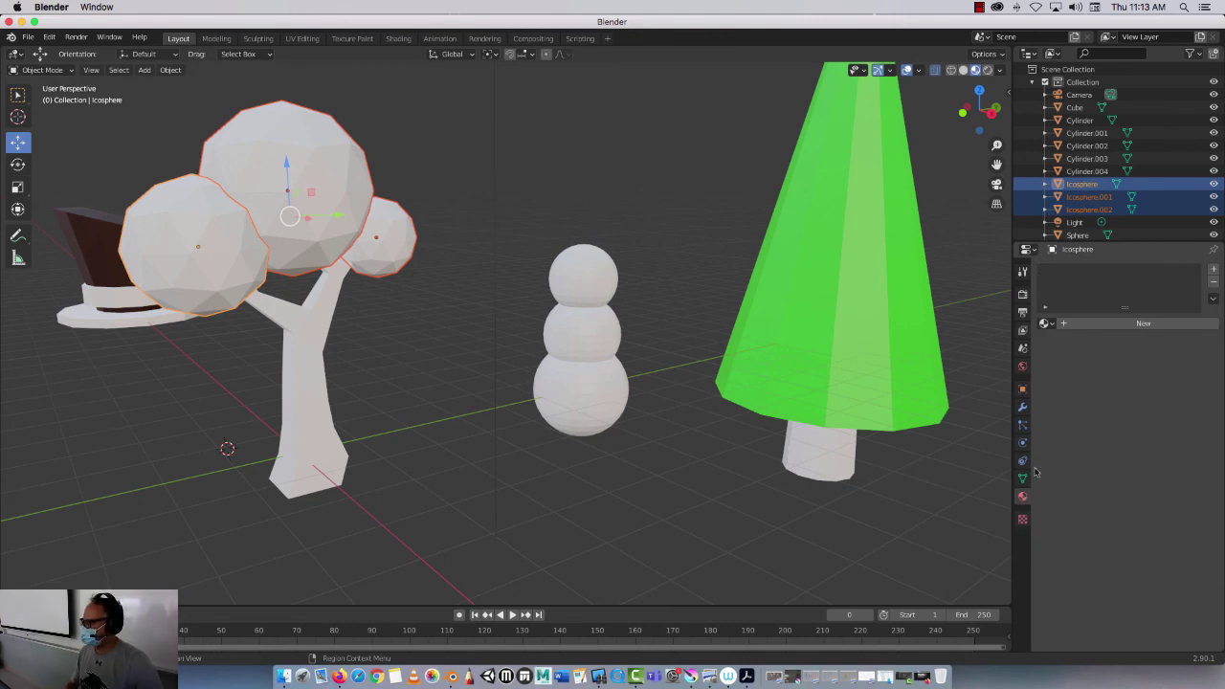
pyautogui.click(1047, 323)
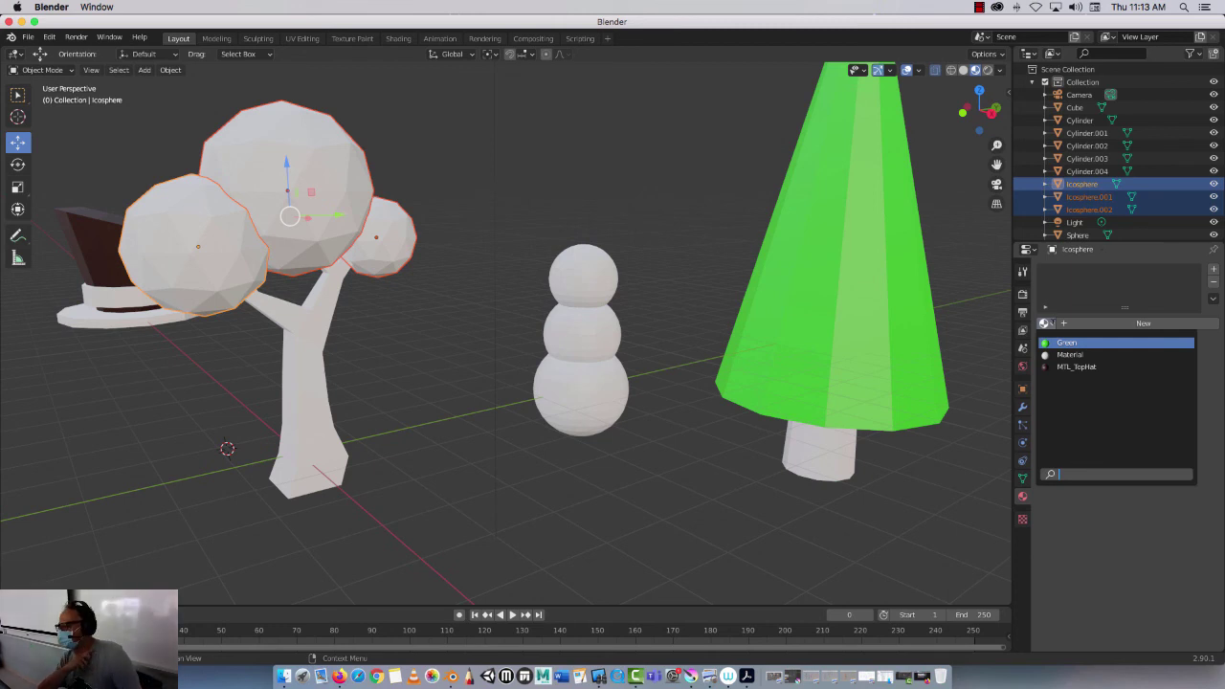
pyautogui.click(1057, 345)
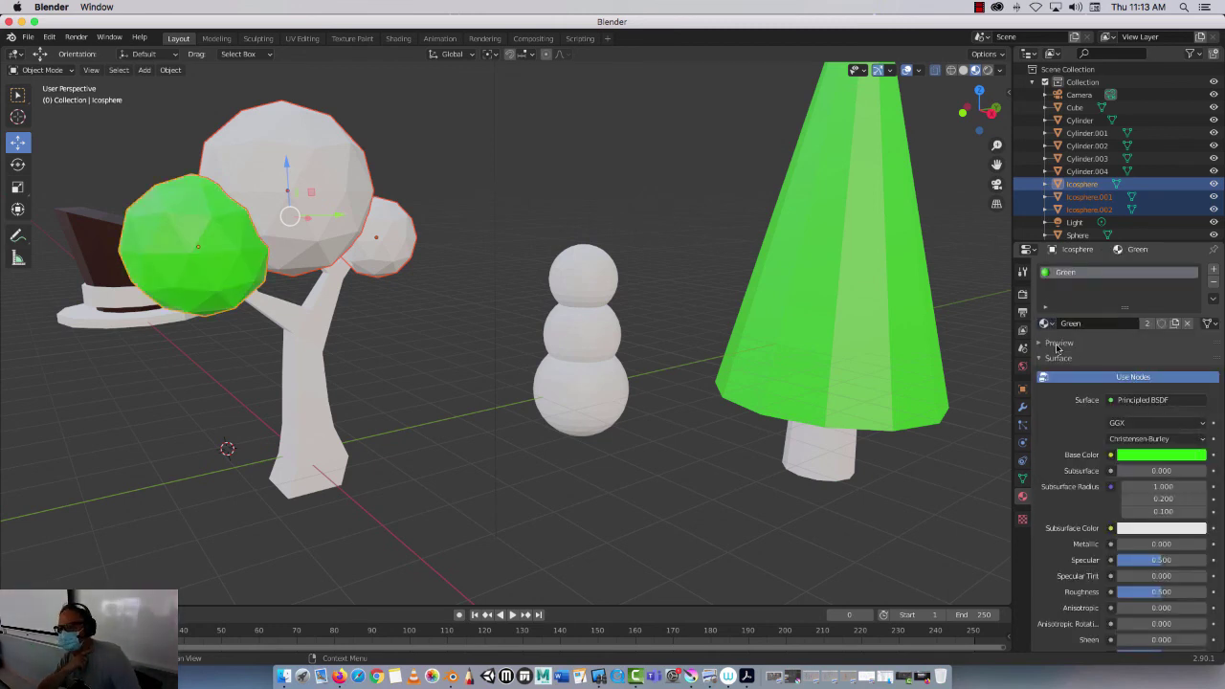
# Assign Green individually to the top sphere and the small right sphere
pyautogui.click(309, 173)
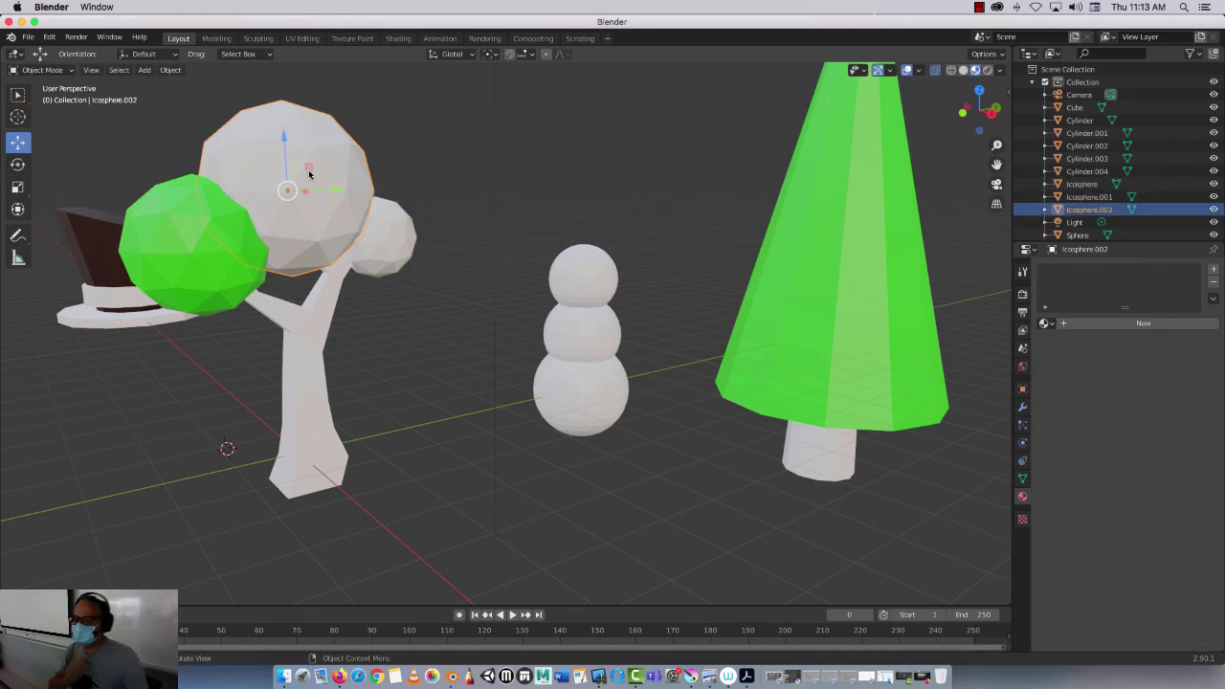
pyautogui.click(1046, 324)
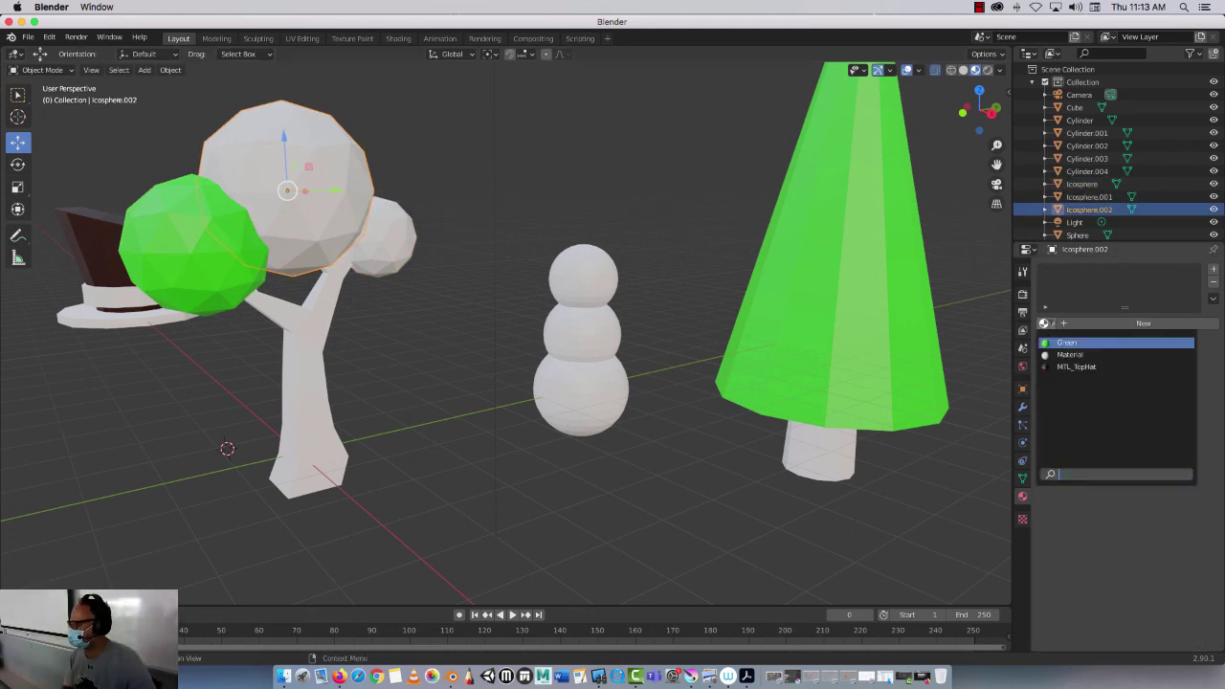
pyautogui.click(1067, 342)
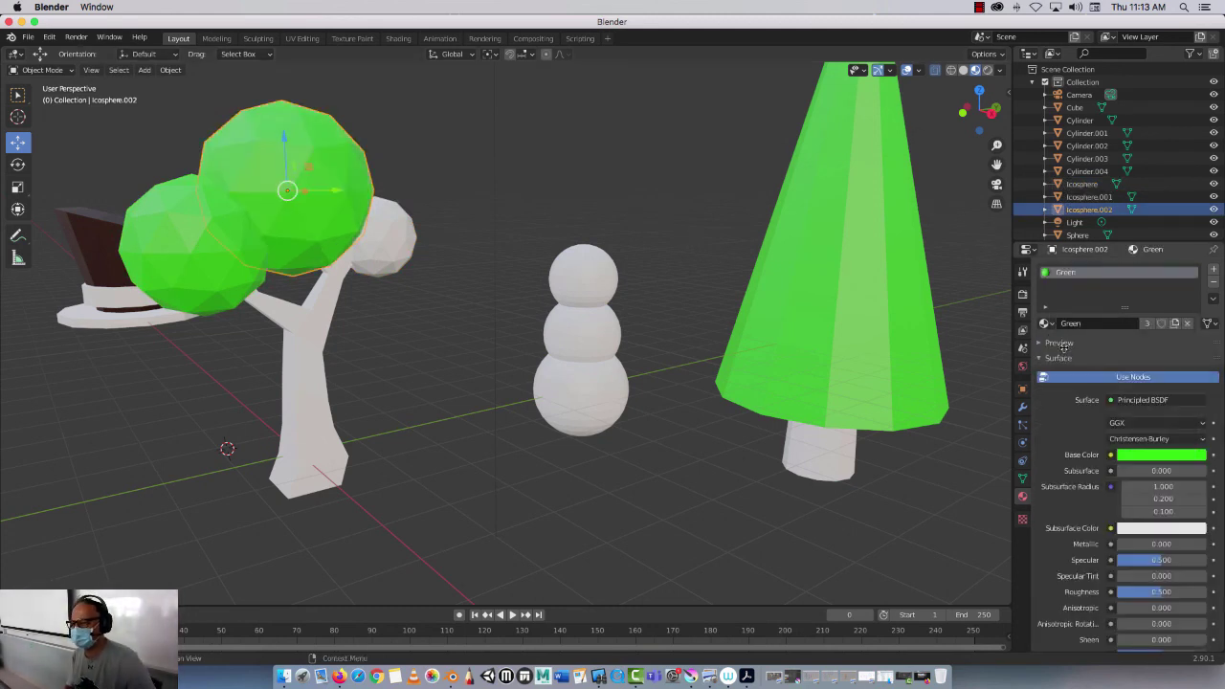
pyautogui.click(395, 240)
pyautogui.click(1046, 324)
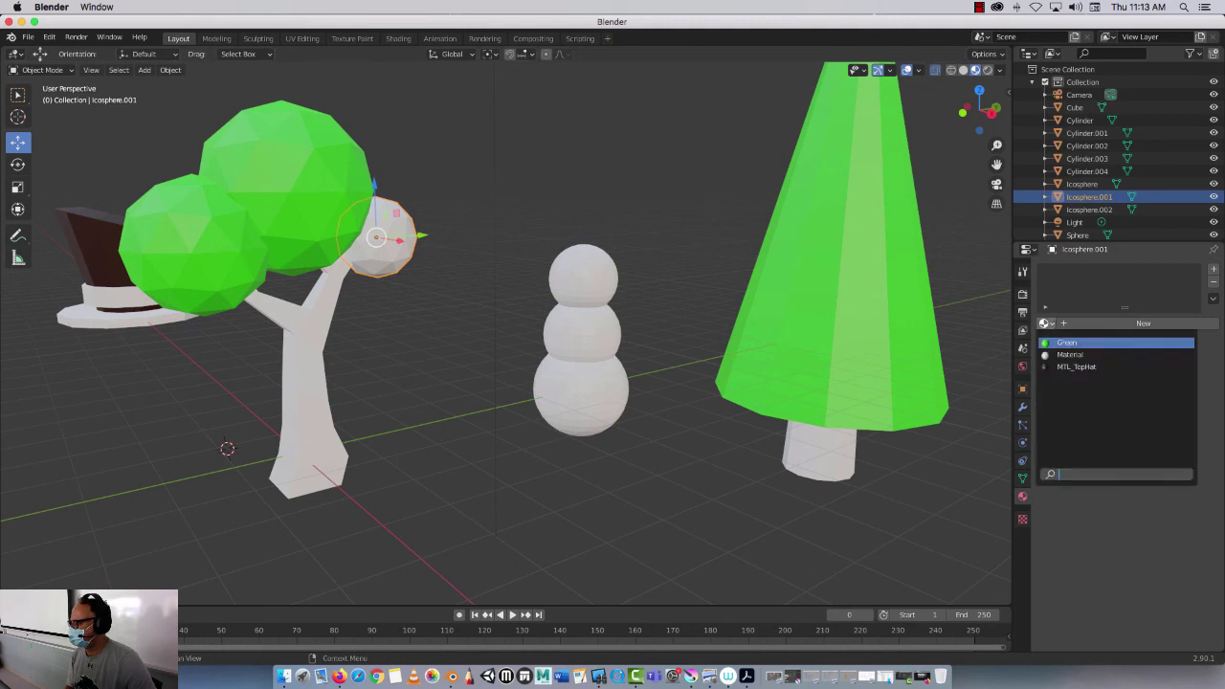
pyautogui.click(1067, 342)
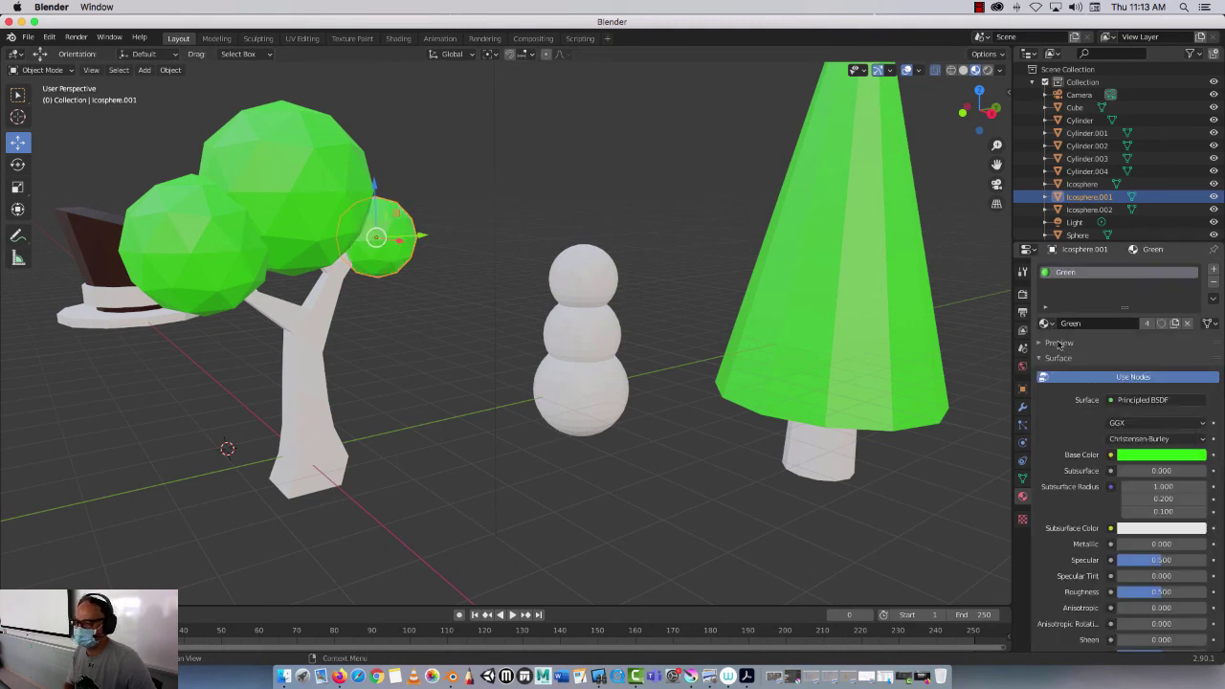
# Darken the Green material's base colour to a brightness value of 0.747
pyautogui.click(293, 370)
pyautogui.moveTo(296, 378); pyautogui.dragTo(302, 384, button='middle')
pyautogui.click(320, 228)
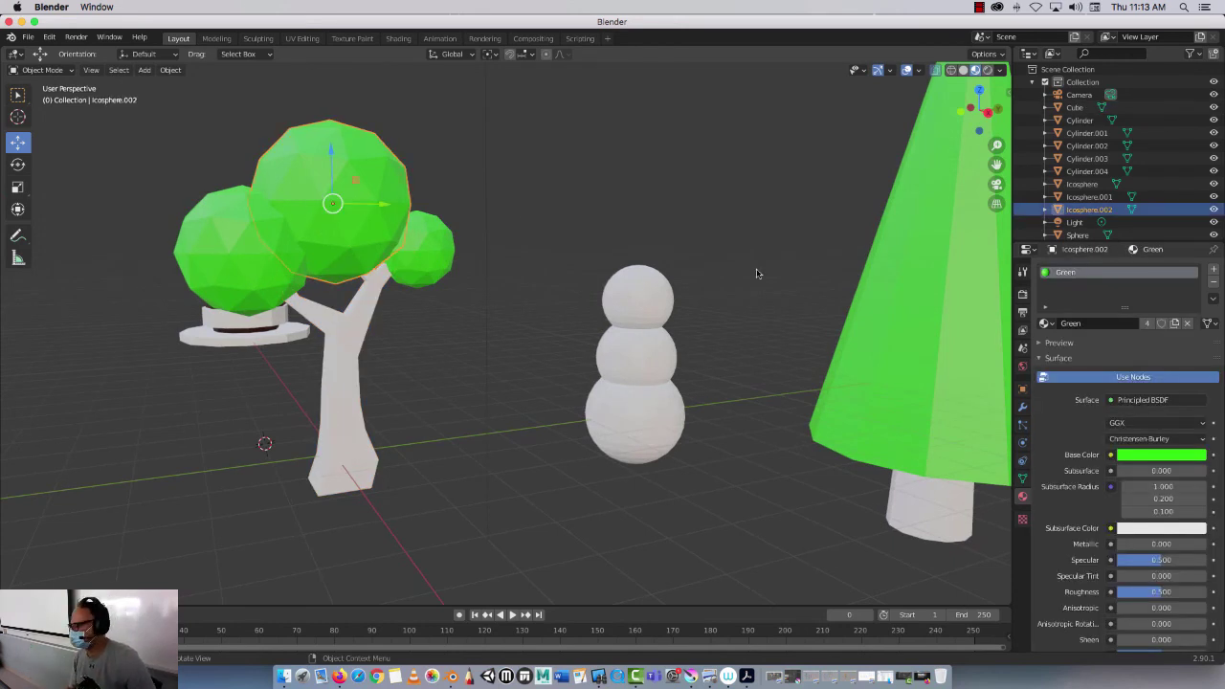
pyautogui.click(1154, 457)
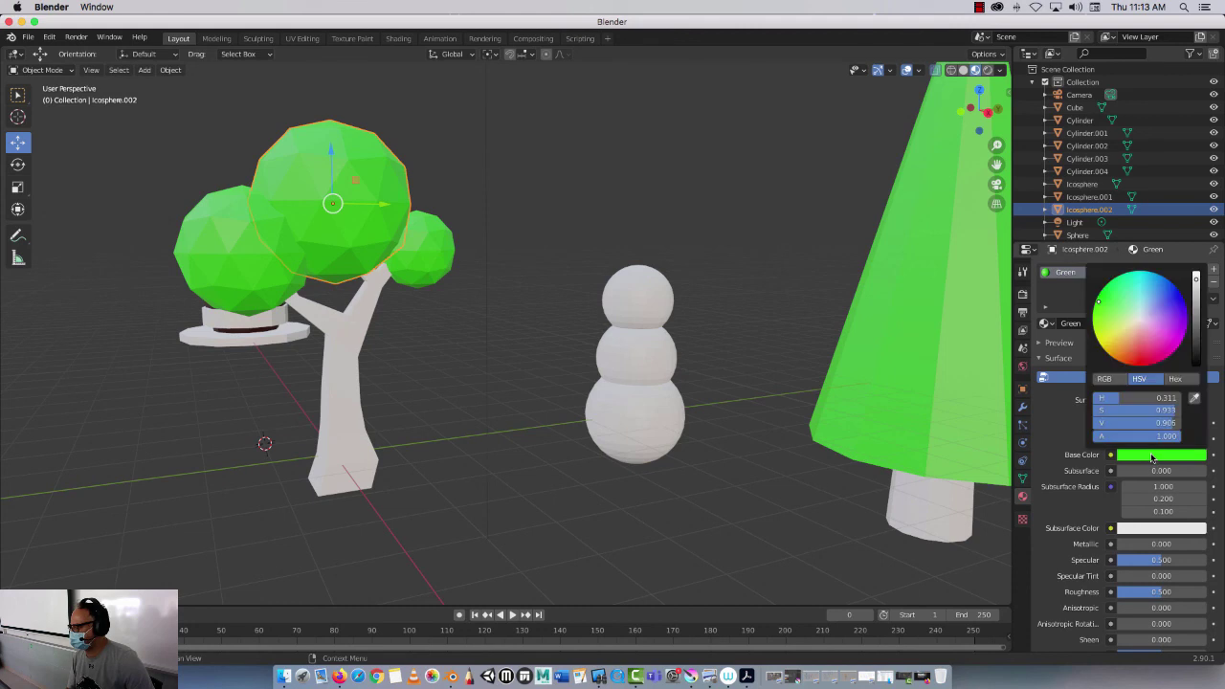
pyautogui.click(1198, 309)
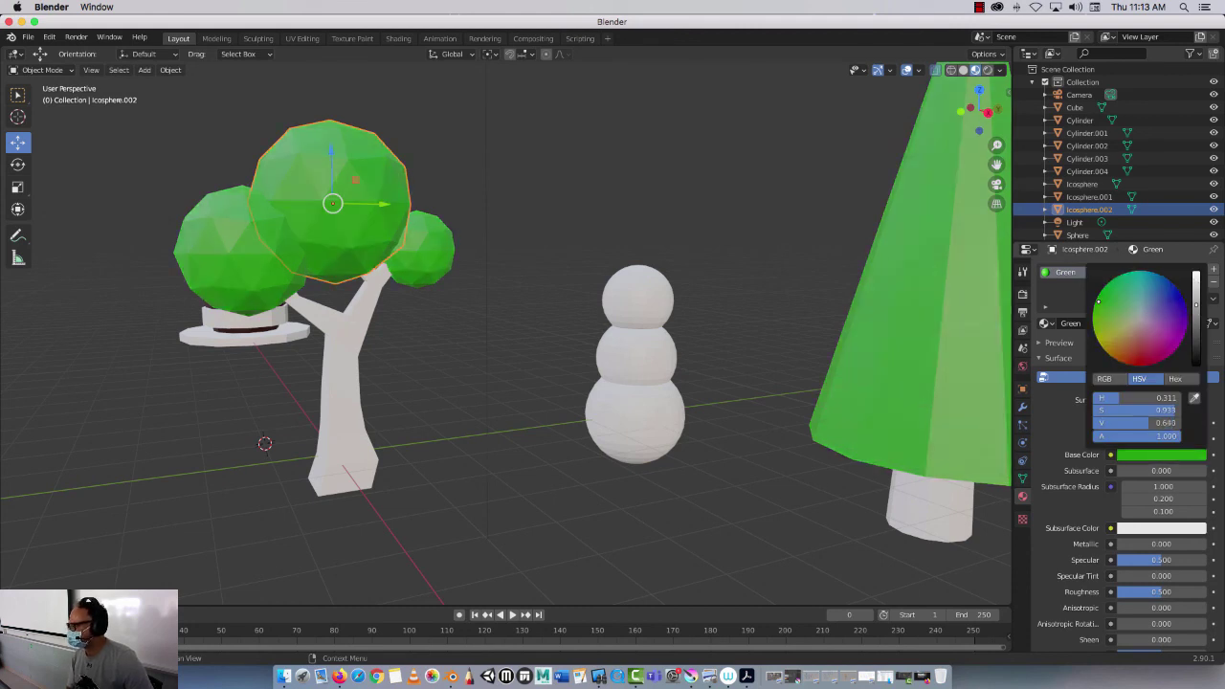
pyautogui.moveTo(1197, 306); pyautogui.dragTo(1197, 300)
# Give the selected tree trunk a new material named TreeTrunk
pyautogui.click(624, 308)
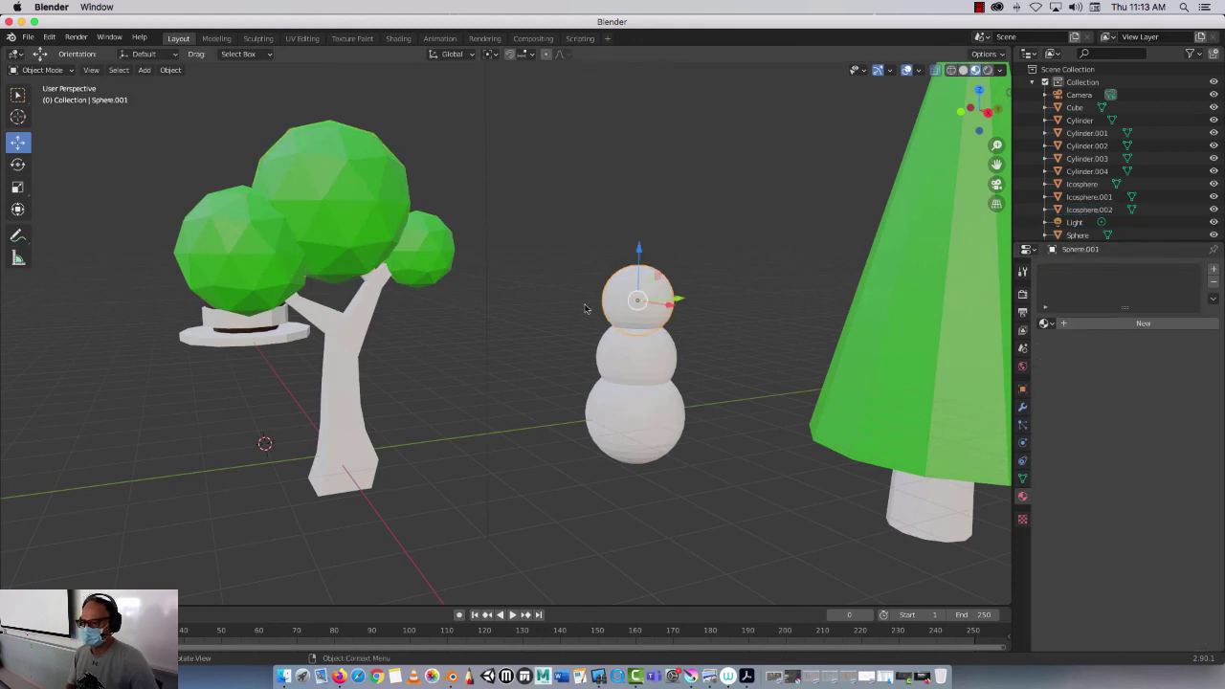
pyautogui.click(348, 361)
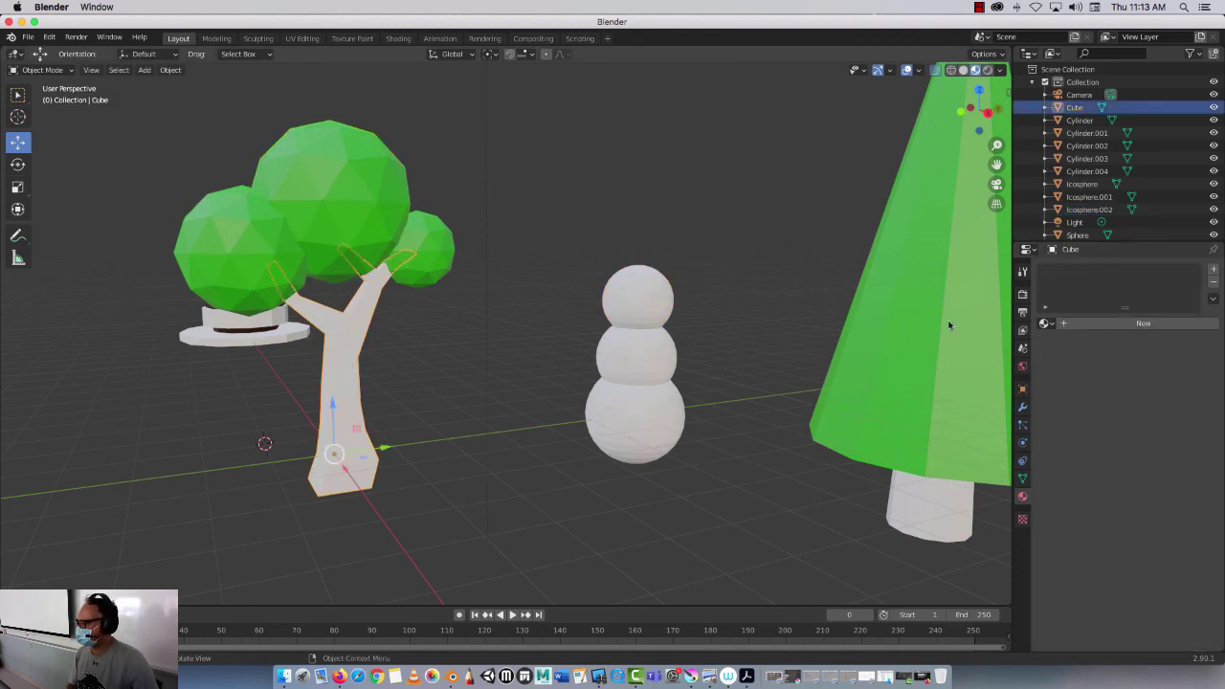
pyautogui.click(1065, 325)
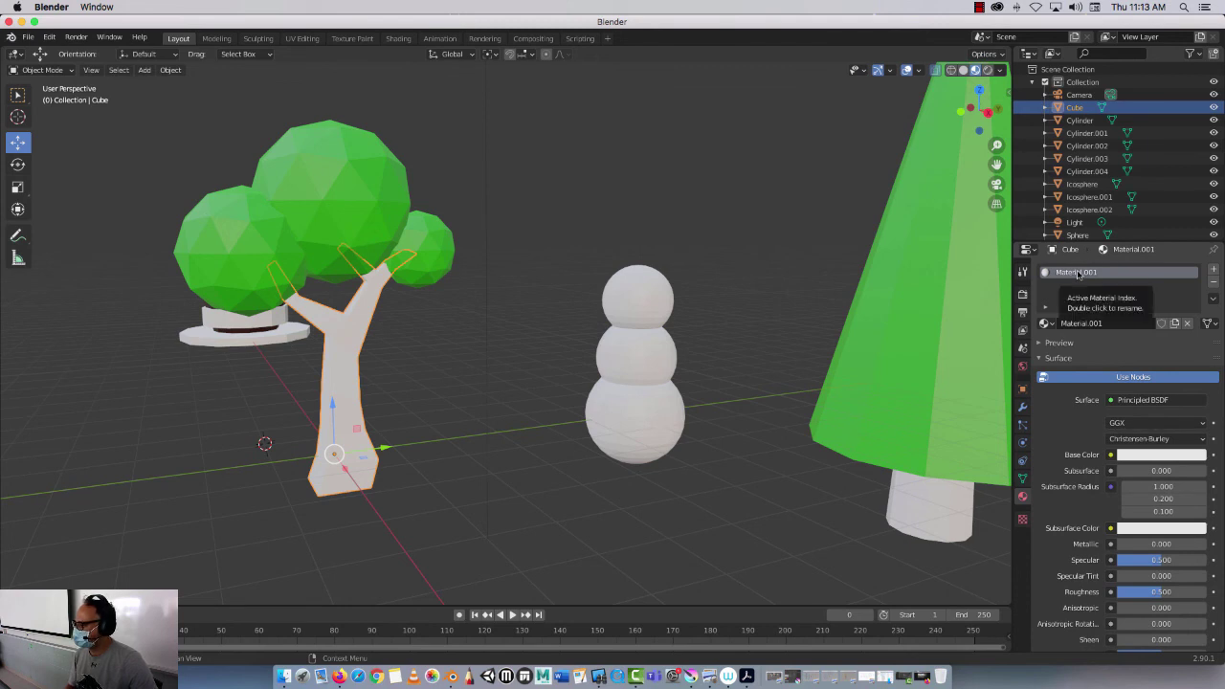
pyautogui.click(1046, 324)
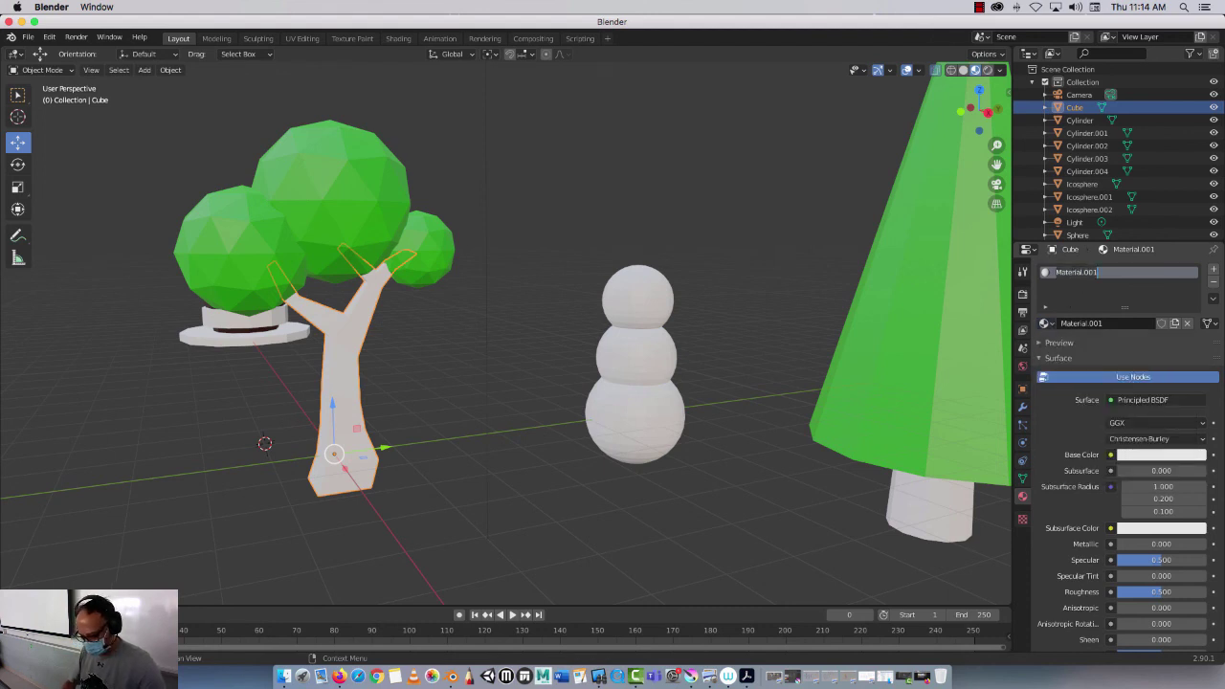
pyautogui.write('TreeTrunk')
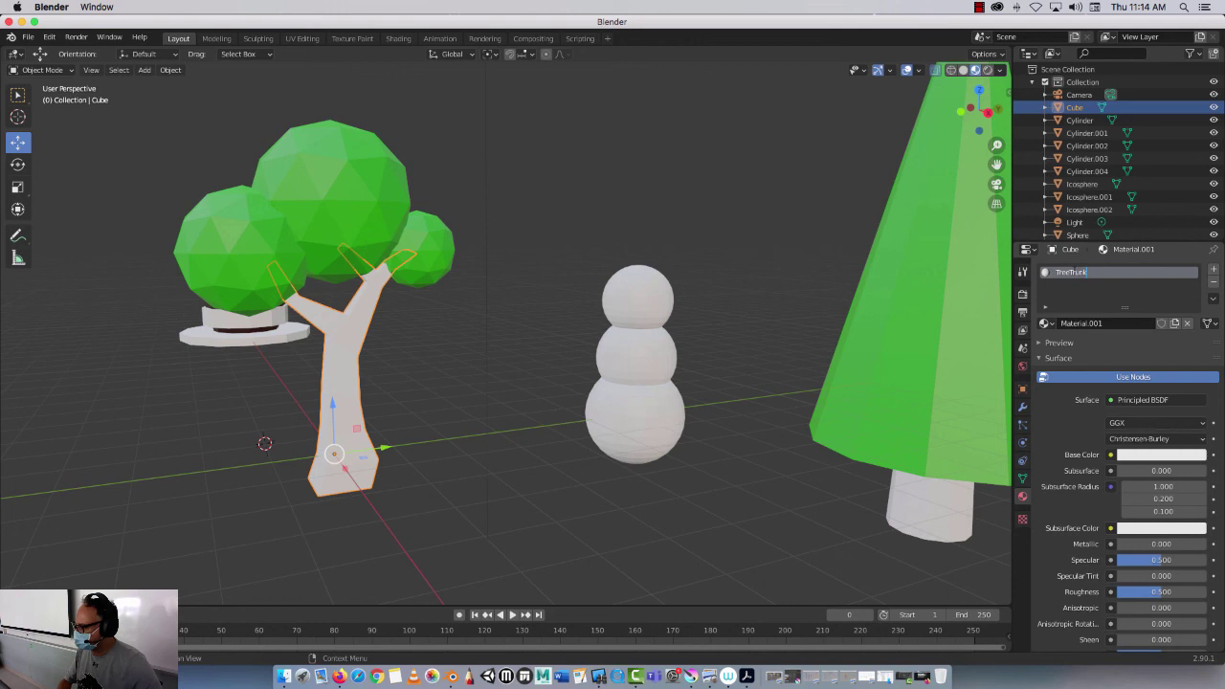
pyautogui.press('Return')
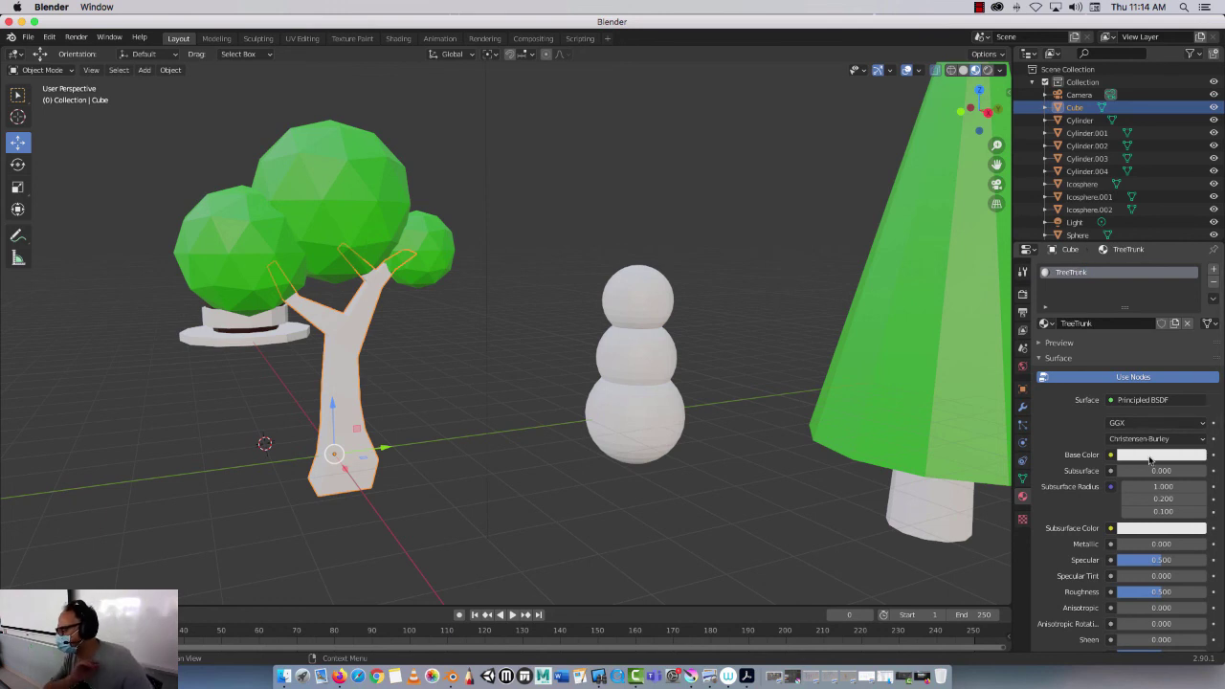
# Set the TreeTrunk base colour to a dark orange-brown
pyautogui.click(1151, 458)
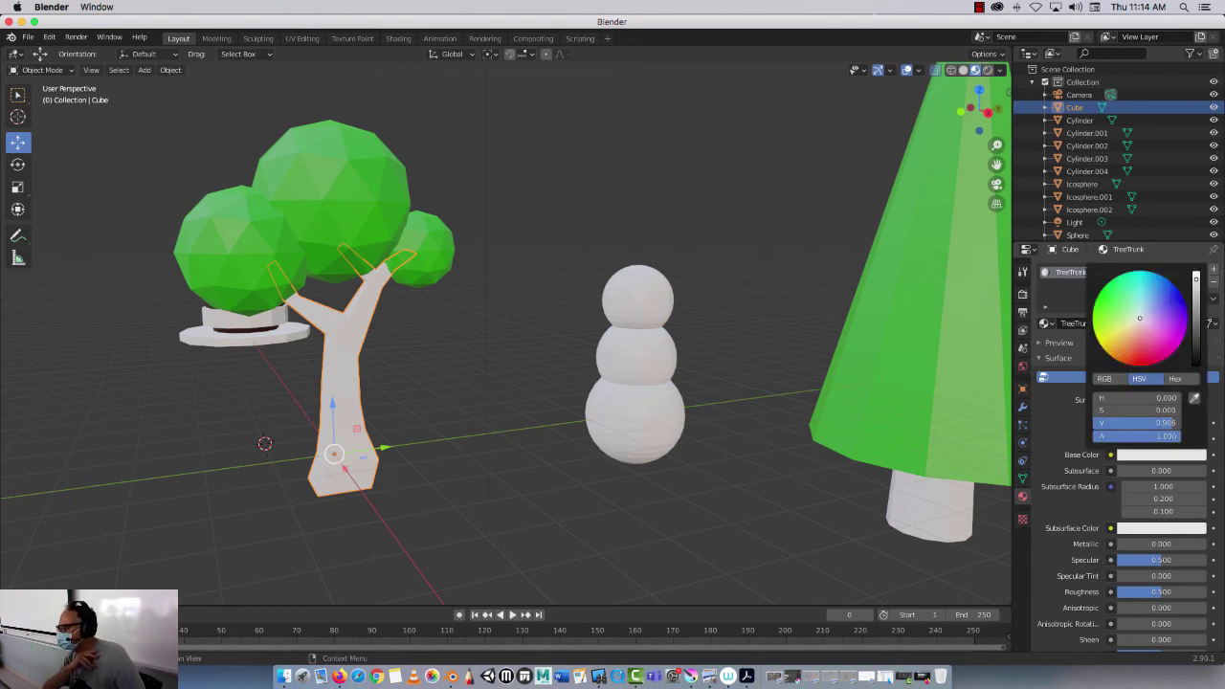
pyautogui.click(1116, 349)
pyautogui.moveTo(1197, 316)
pyautogui.mouseDown()
pyautogui.moveTo(1196, 334)
pyautogui.moveTo(1196, 323)
pyautogui.mouseUp()
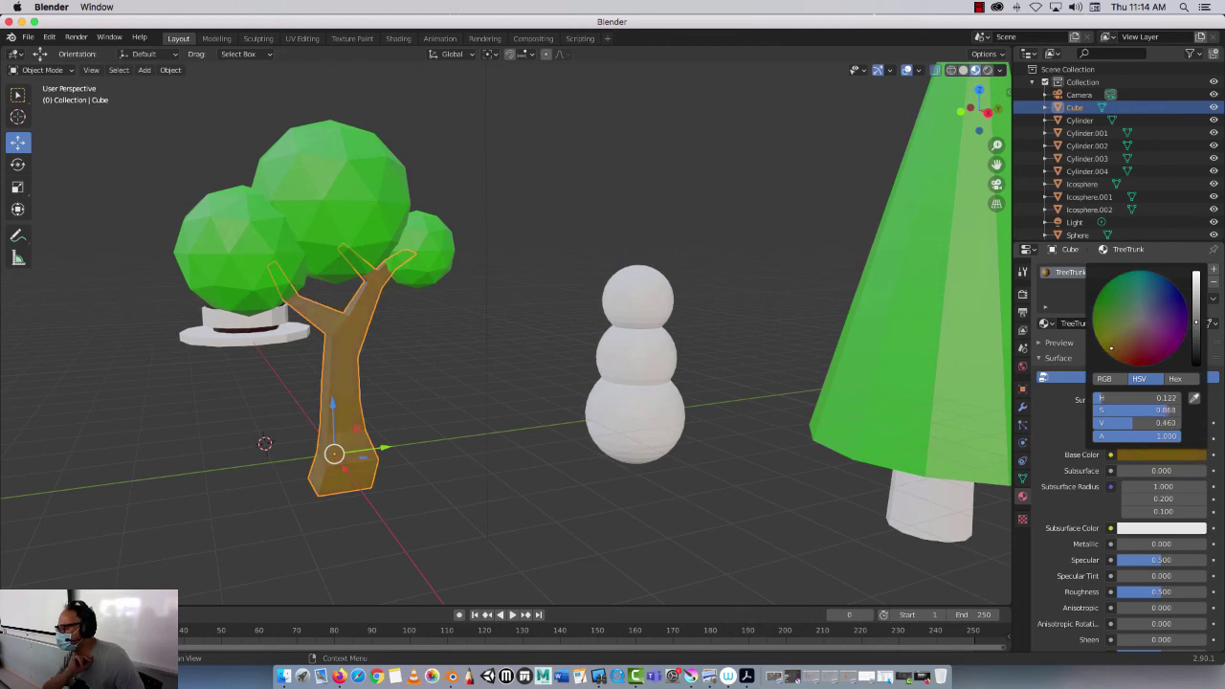
pyautogui.click(559, 368)
pyautogui.moveTo(560, 367); pyautogui.dragTo(550, 446, button='middle')
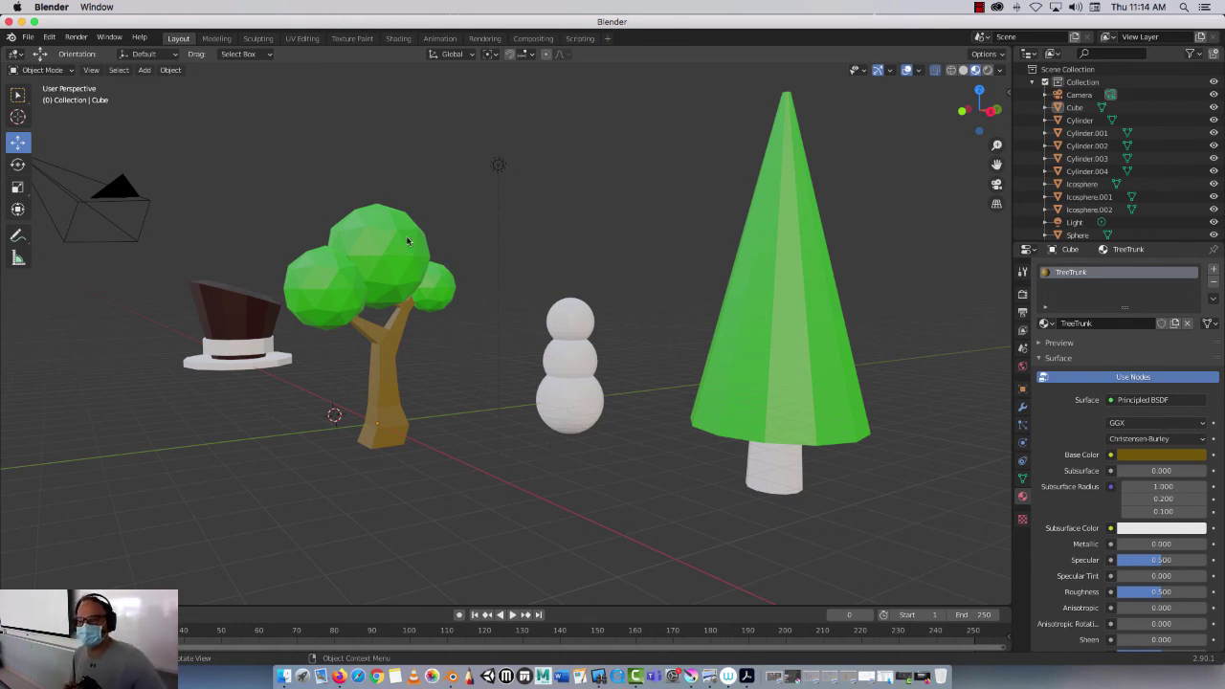
# From Save As, create a BlenderSTUFF folder inside Documents and open it
pyautogui.click(28, 39)
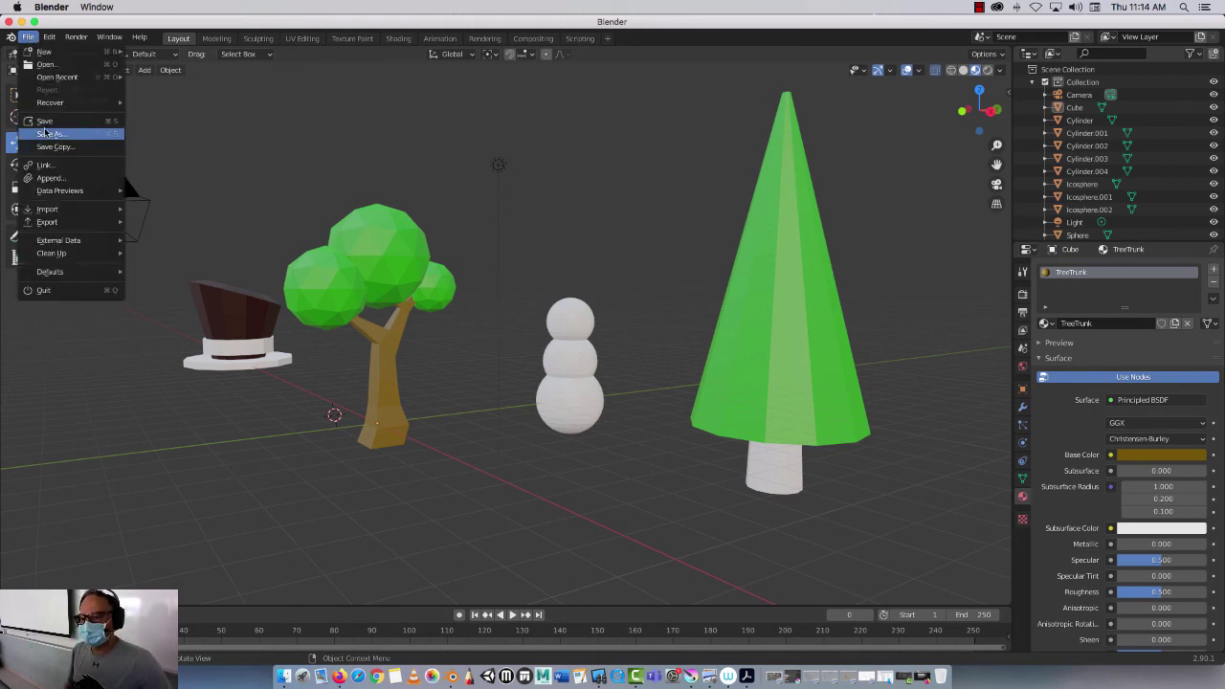
pyautogui.press('Escape')
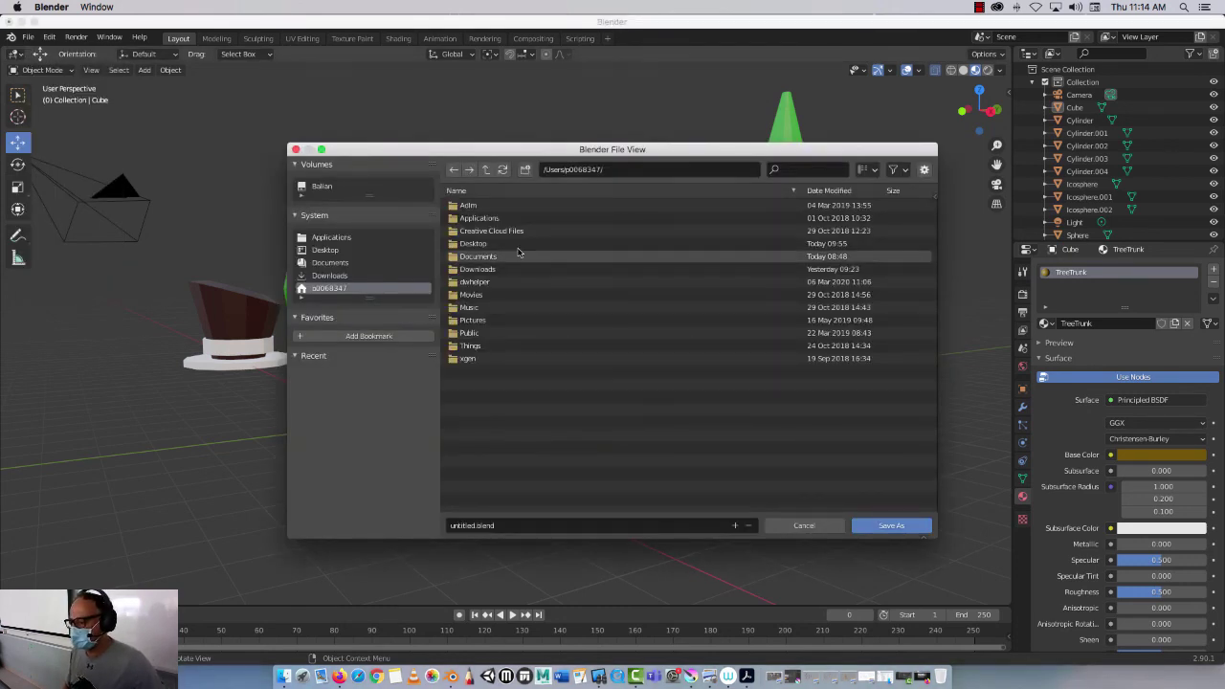
pyautogui.click(330, 265)
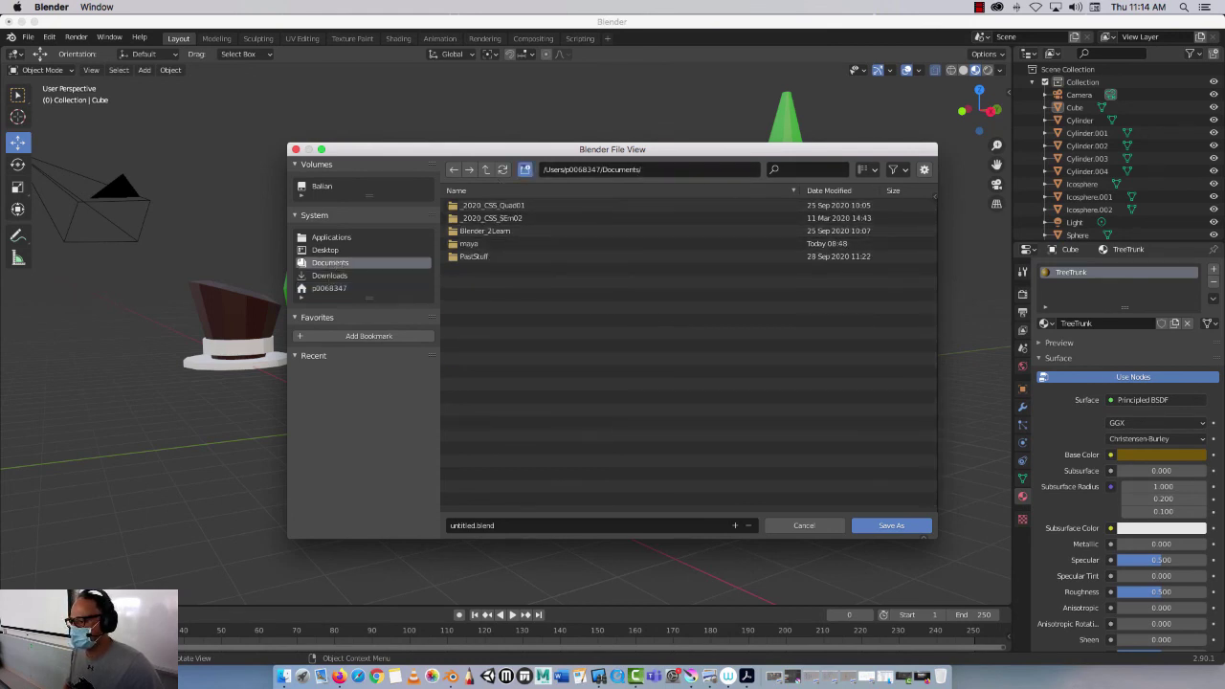
pyautogui.click(525, 170)
pyautogui.write('BlenderSTU')
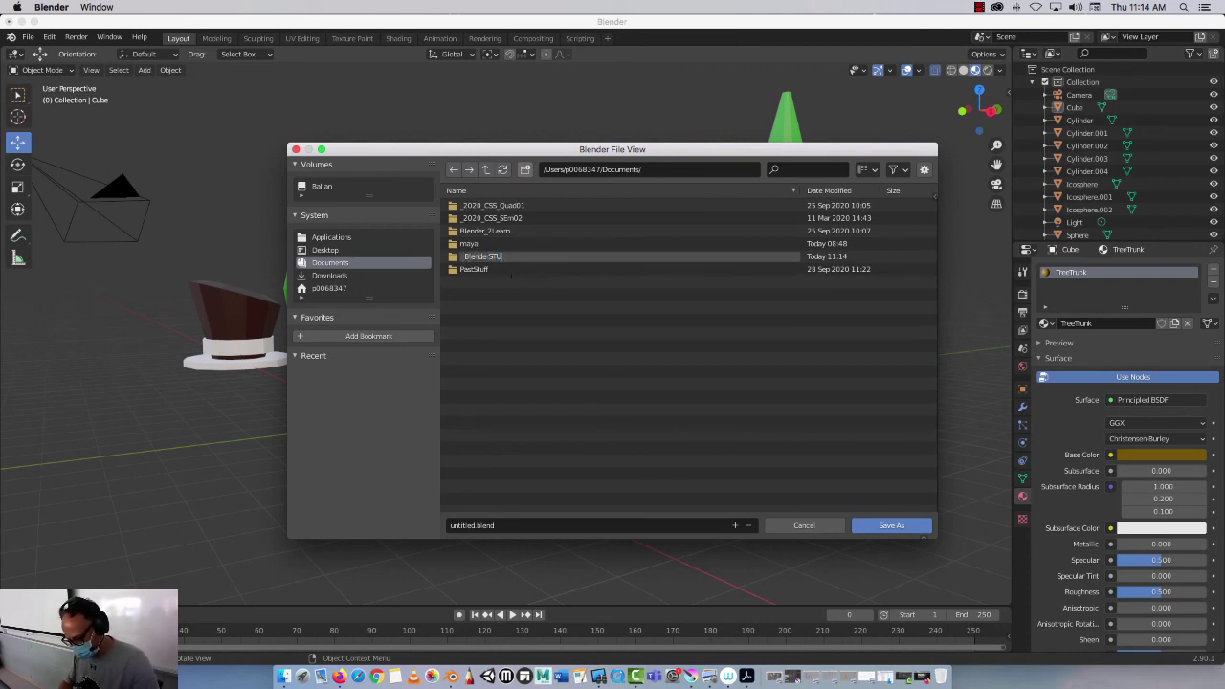
pyautogui.write('FF')
pyautogui.press('Return')
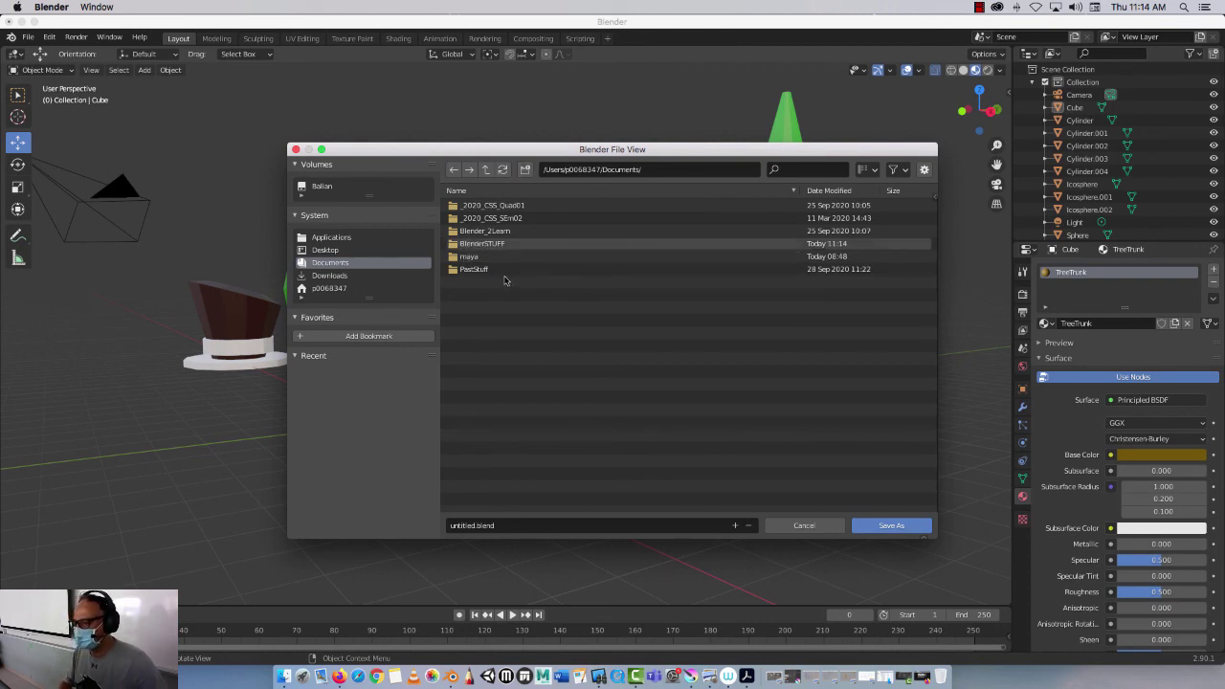
pyautogui.doubleClick(455, 245)
# Save the scene there as Demo_01.blend
pyautogui.click(482, 528)
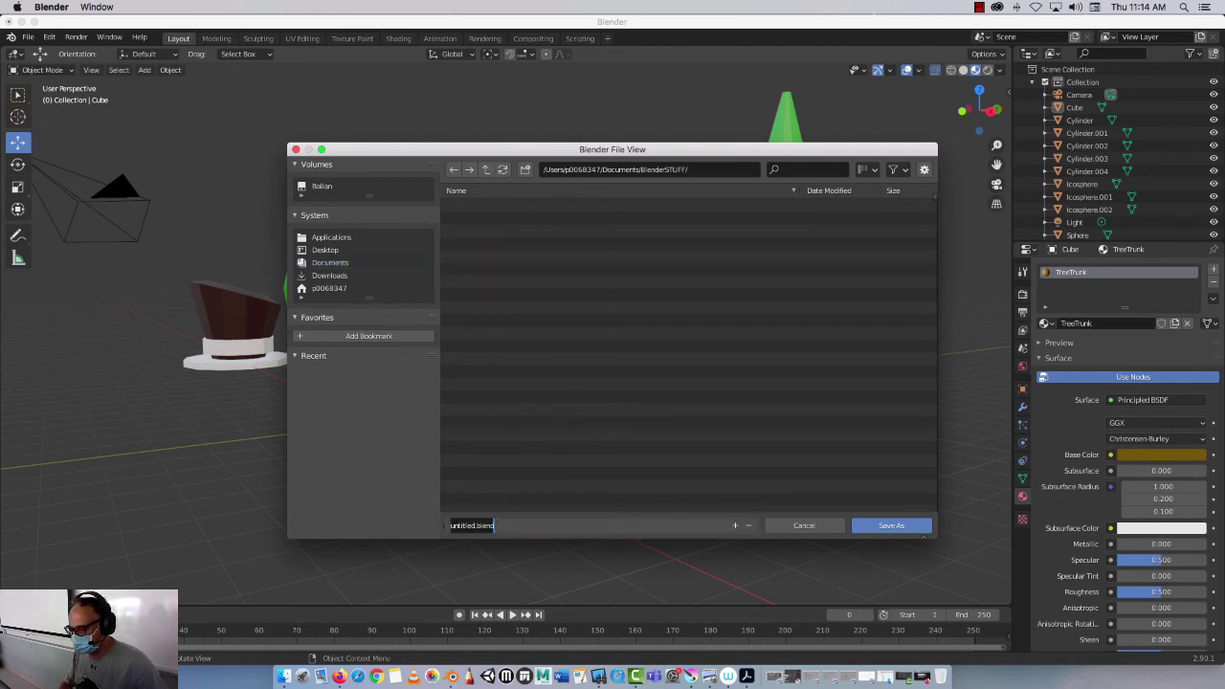
pyautogui.press('BackSpace')
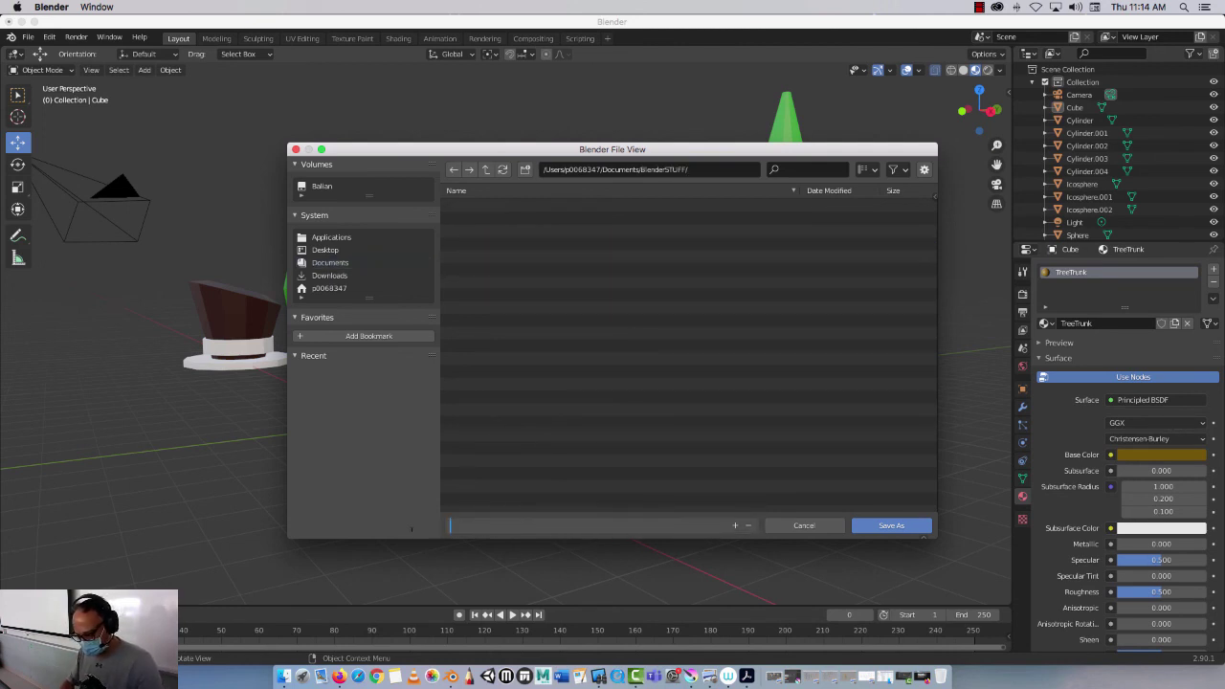
pyautogui.write('Demo_0')
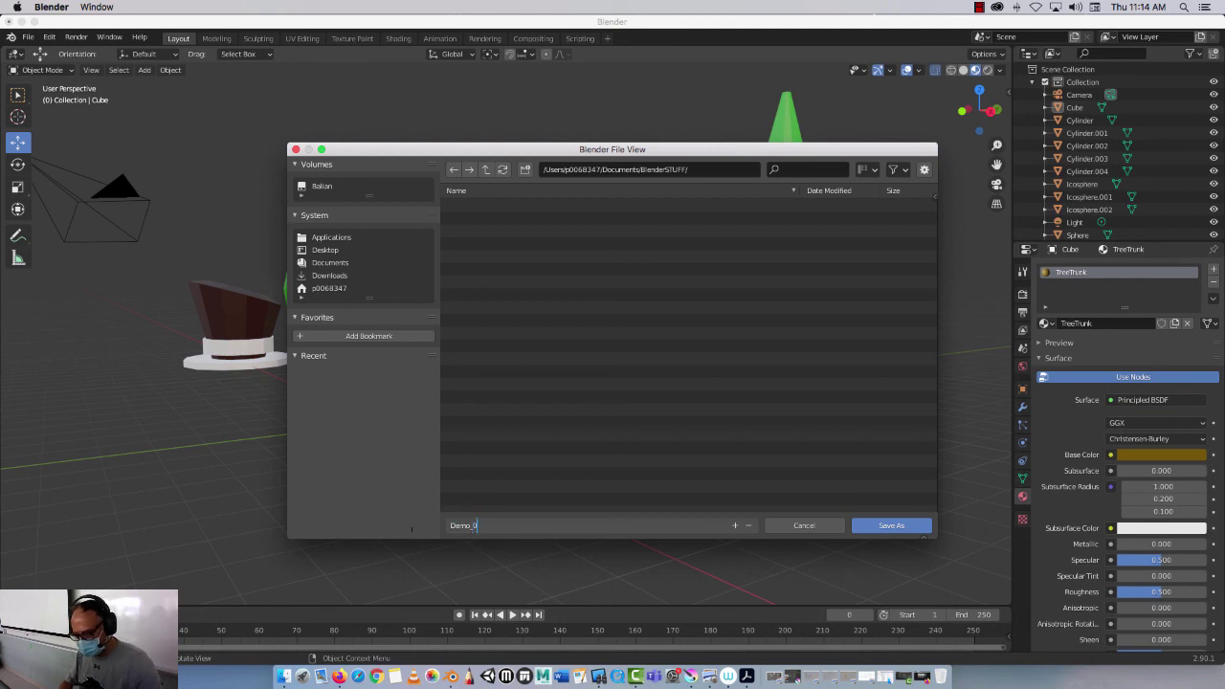
pyautogui.write('1')
pyautogui.press('Return')
pyautogui.click(865, 527)
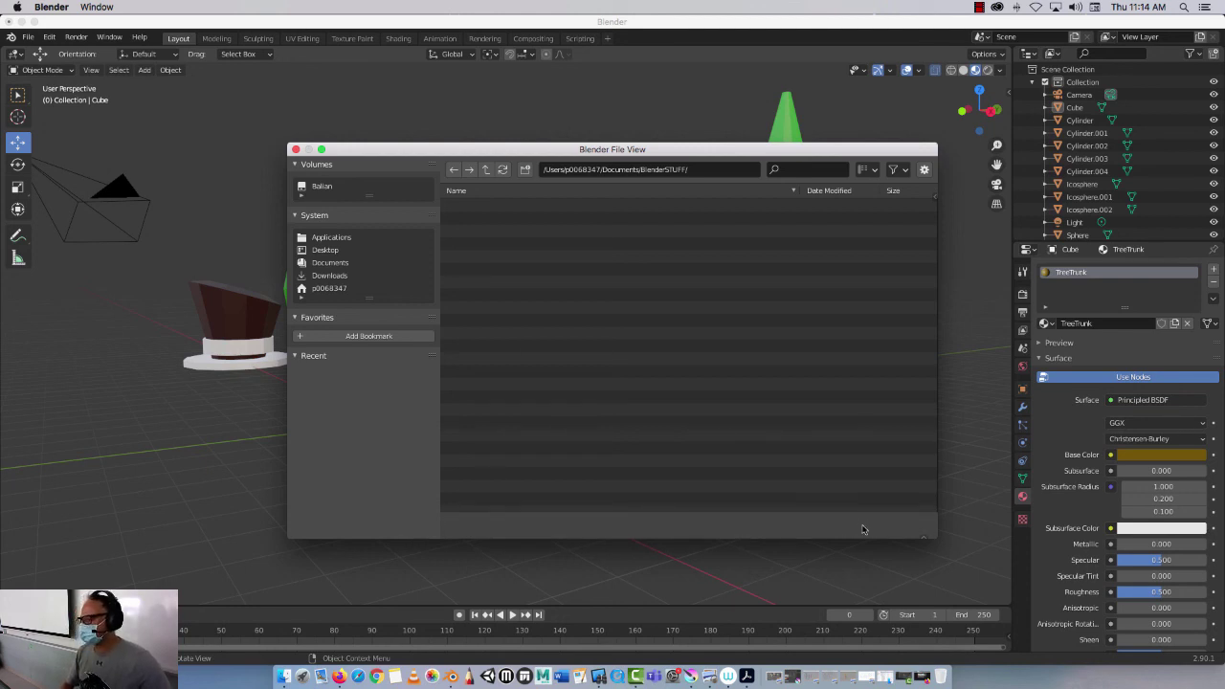
pyautogui.moveTo(552, 309); pyautogui.dragTo(574, 287, button='middle')
pyautogui.scroll(5, 542, 295)
pyautogui.scroll(-3, 547, 282)
pyautogui.scroll(4, 539, 295)
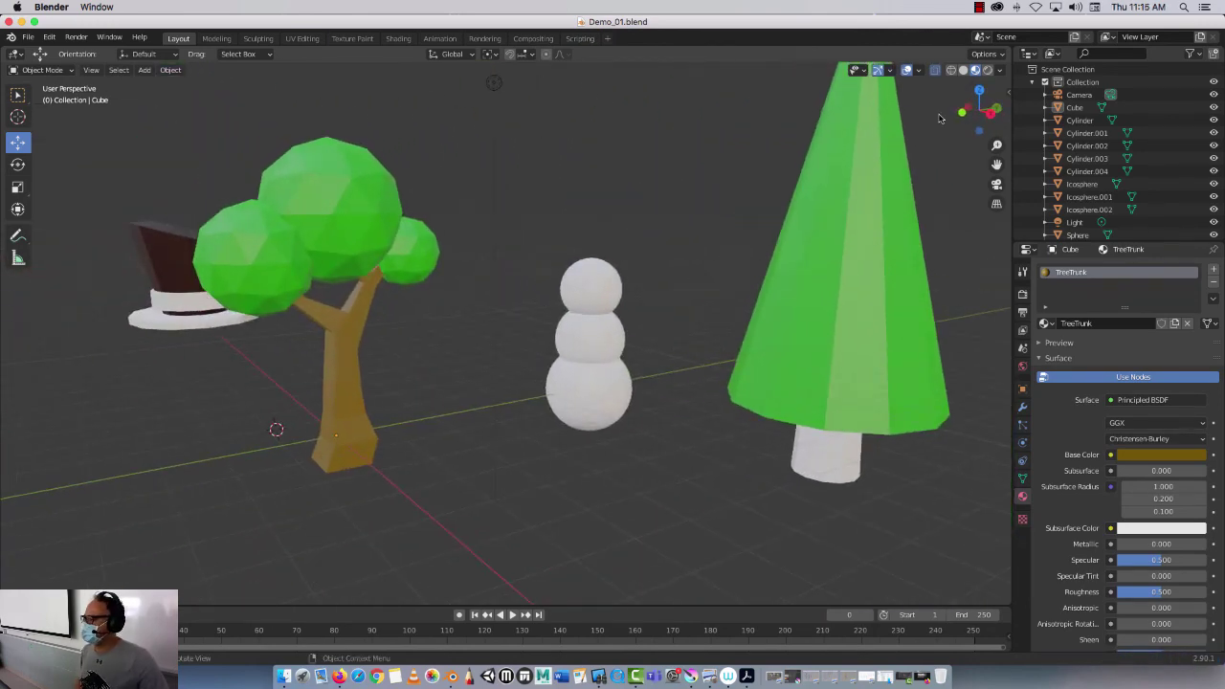
pyautogui.click(979, 8)
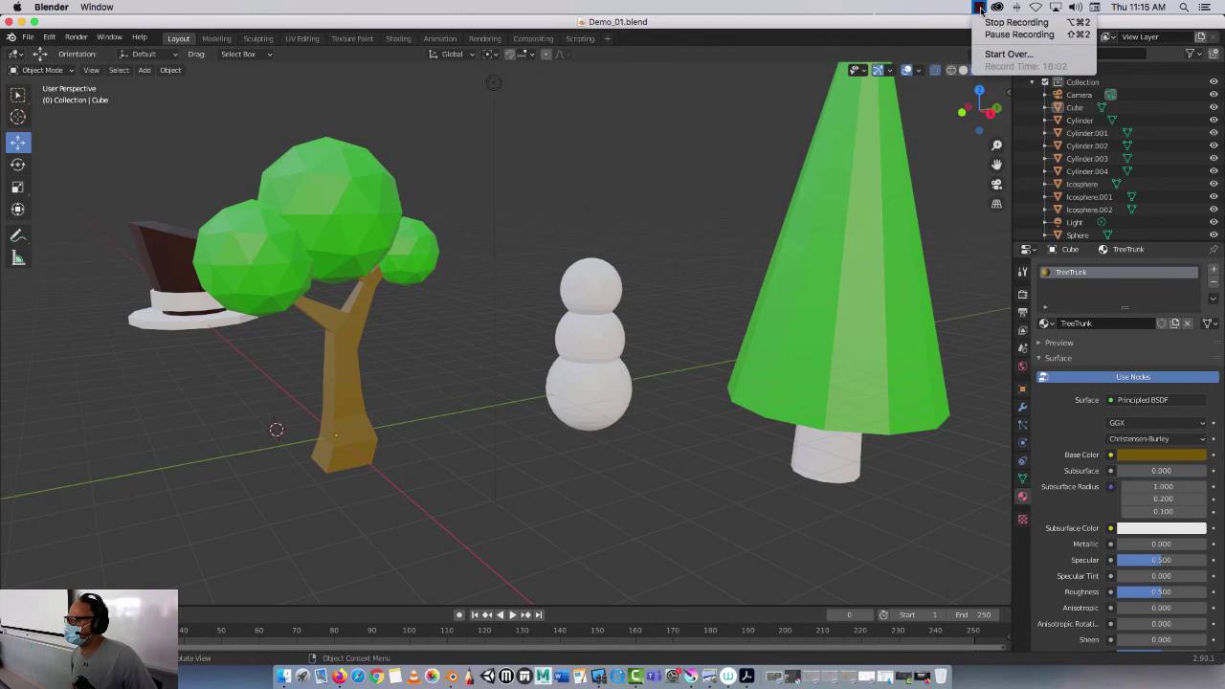